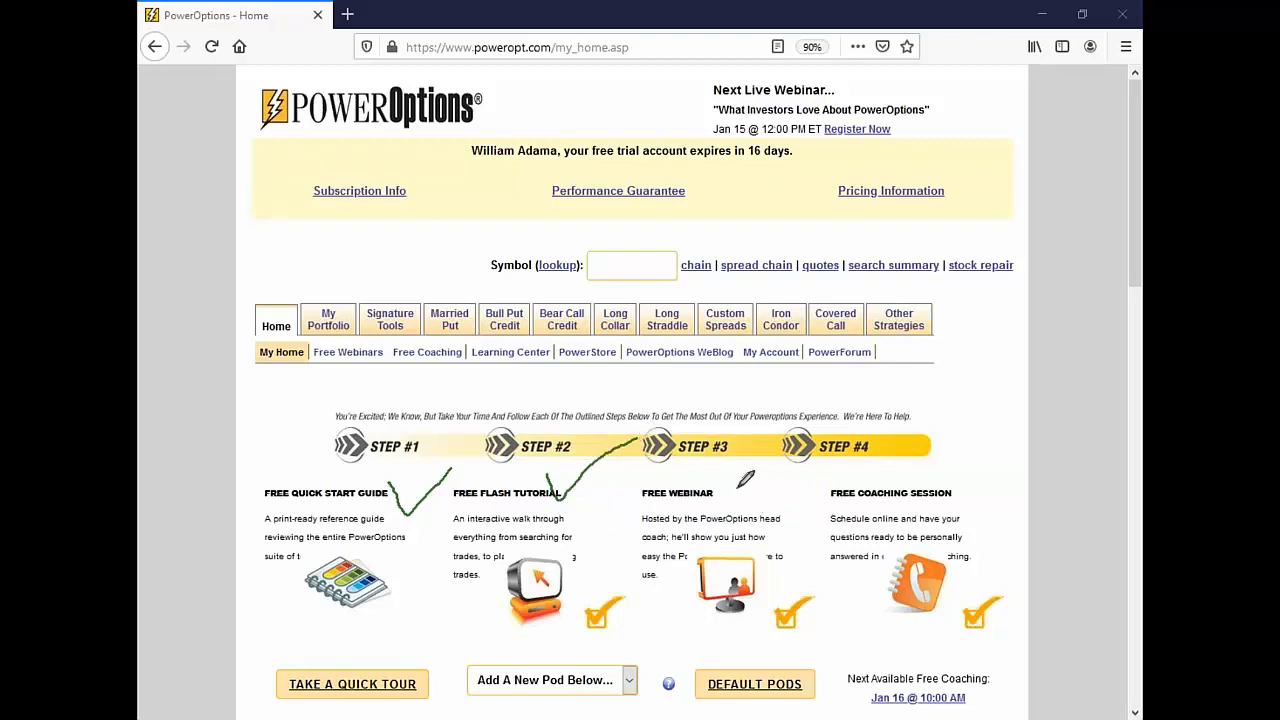
{"action": "left_click_drag", "start_coordinate": [737, 485], "coordinate": [776, 480]}
{"action": "mouse_move", "coordinate": [389, 325]}
{"action": "left_mouse_down"}
{"action": "mouse_move", "coordinate": [323, 312]}
{"action": "mouse_move", "coordinate": [370, 372]}
{"action": "mouse_move", "coordinate": [352, 332]}
{"action": "left_mouse_up"}
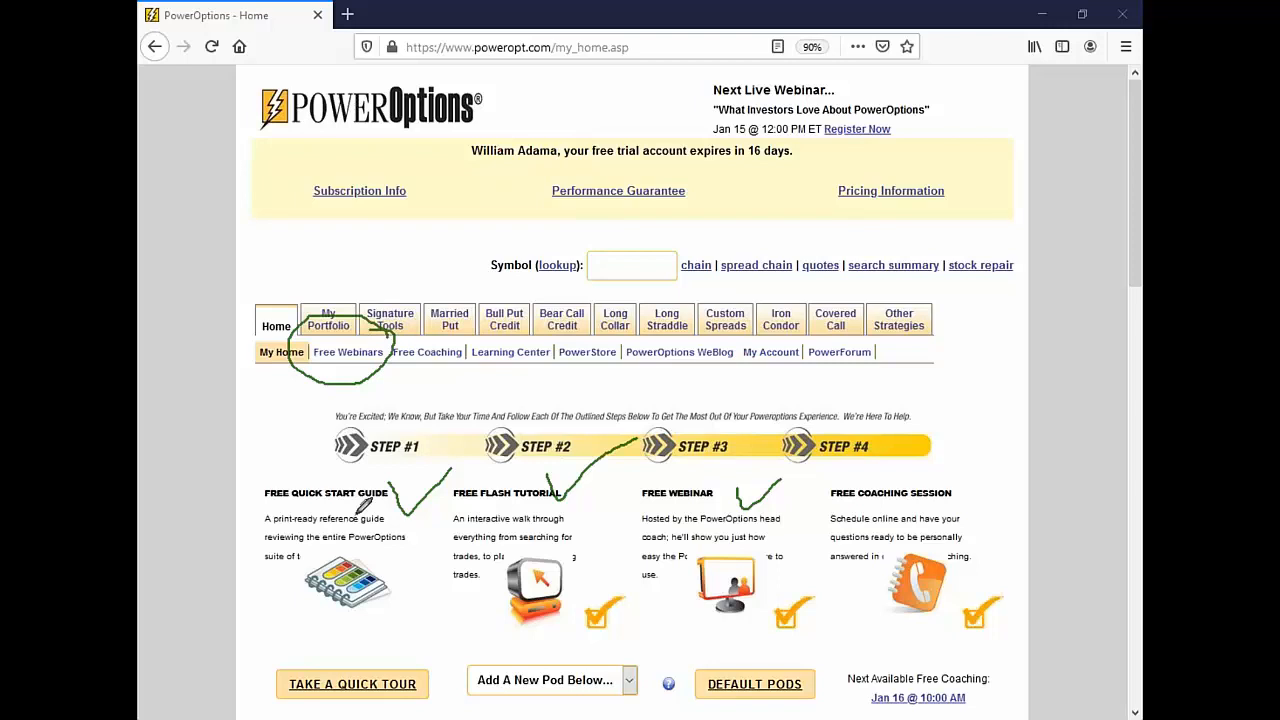
{"action": "left_click_drag", "start_coordinate": [886, 471], "coordinate": [974, 441]}
{"action": "key", "text": "Escape"}
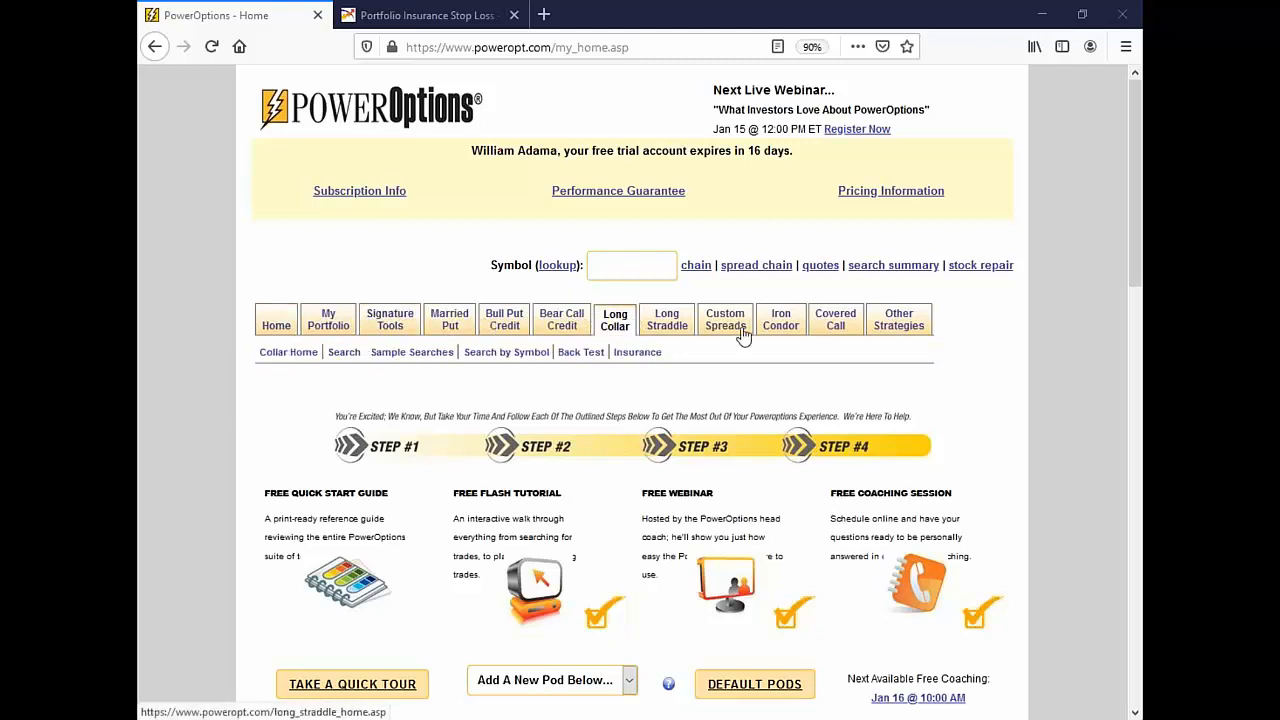
Step: Open the strategy menu configuration and clear all strategies assigned to the menu tabs
{"action": "mouse_move", "coordinate": [907, 333]}
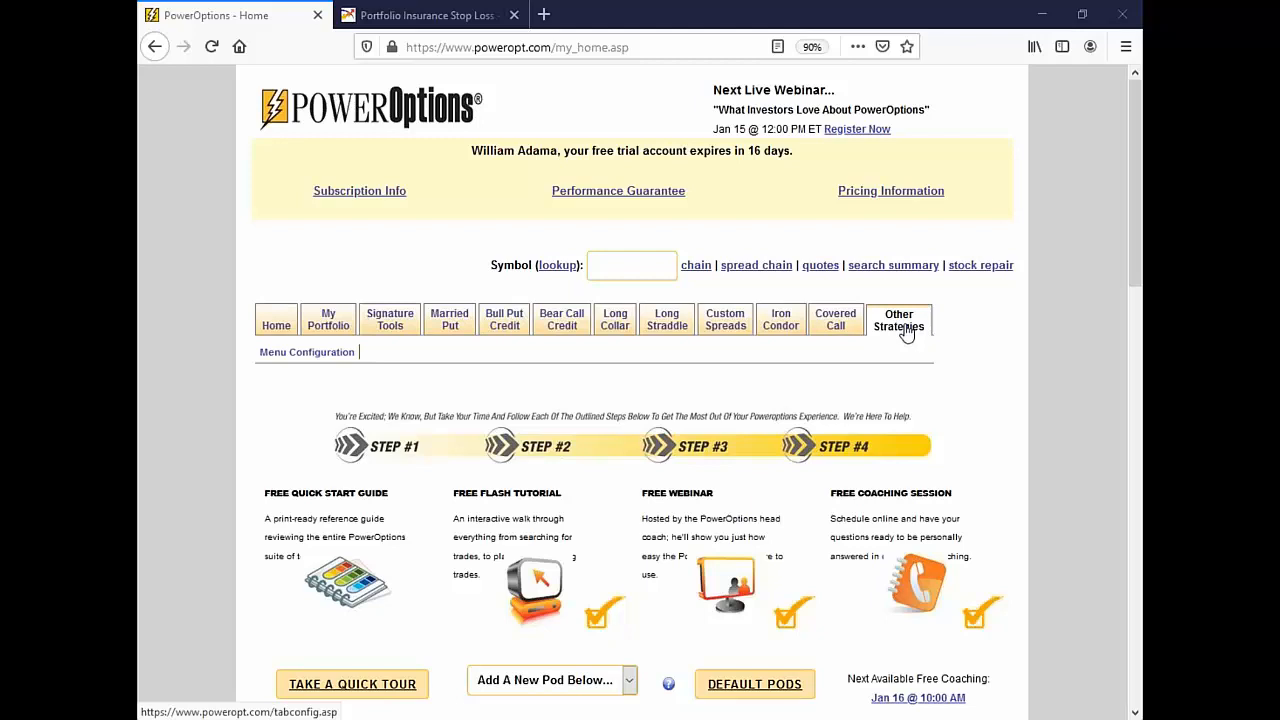
{"action": "left_click", "coordinate": [907, 333]}
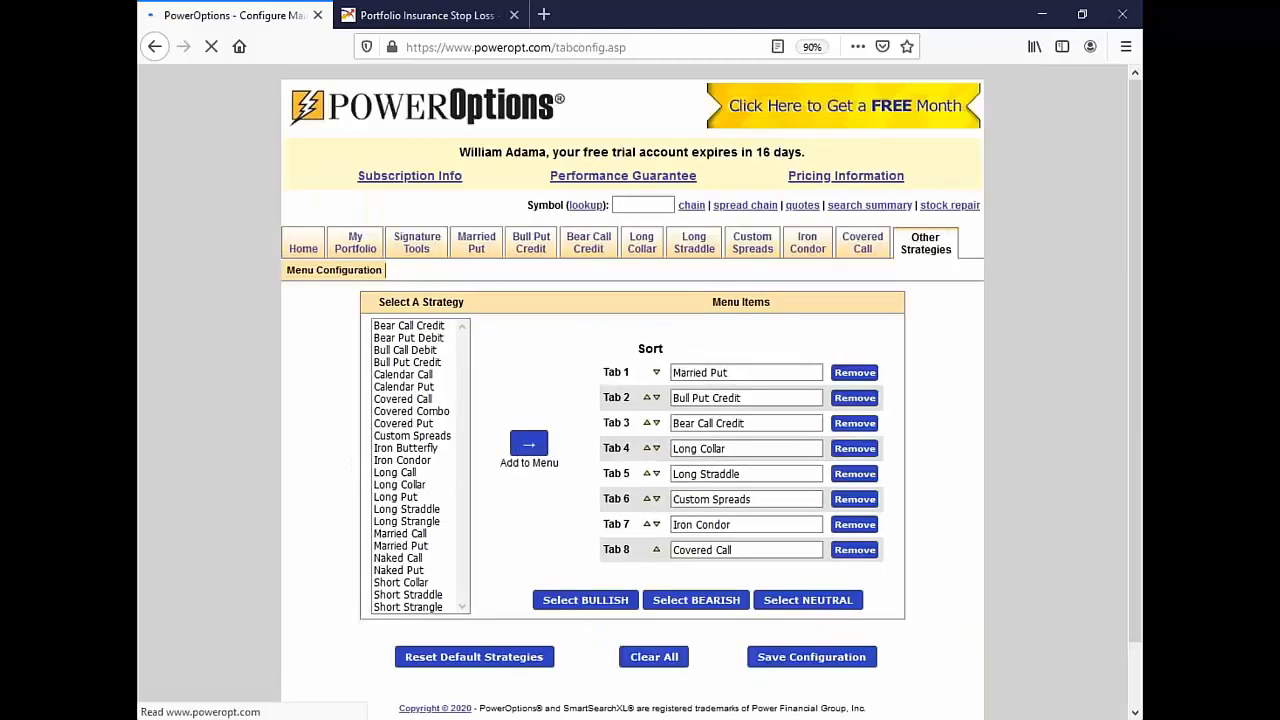
{"action": "scroll", "coordinate": [493, 362], "scroll_direction": "down", "scroll_amount": 1}
{"action": "scroll", "coordinate": [493, 362], "scroll_direction": "down", "scroll_amount": 1}
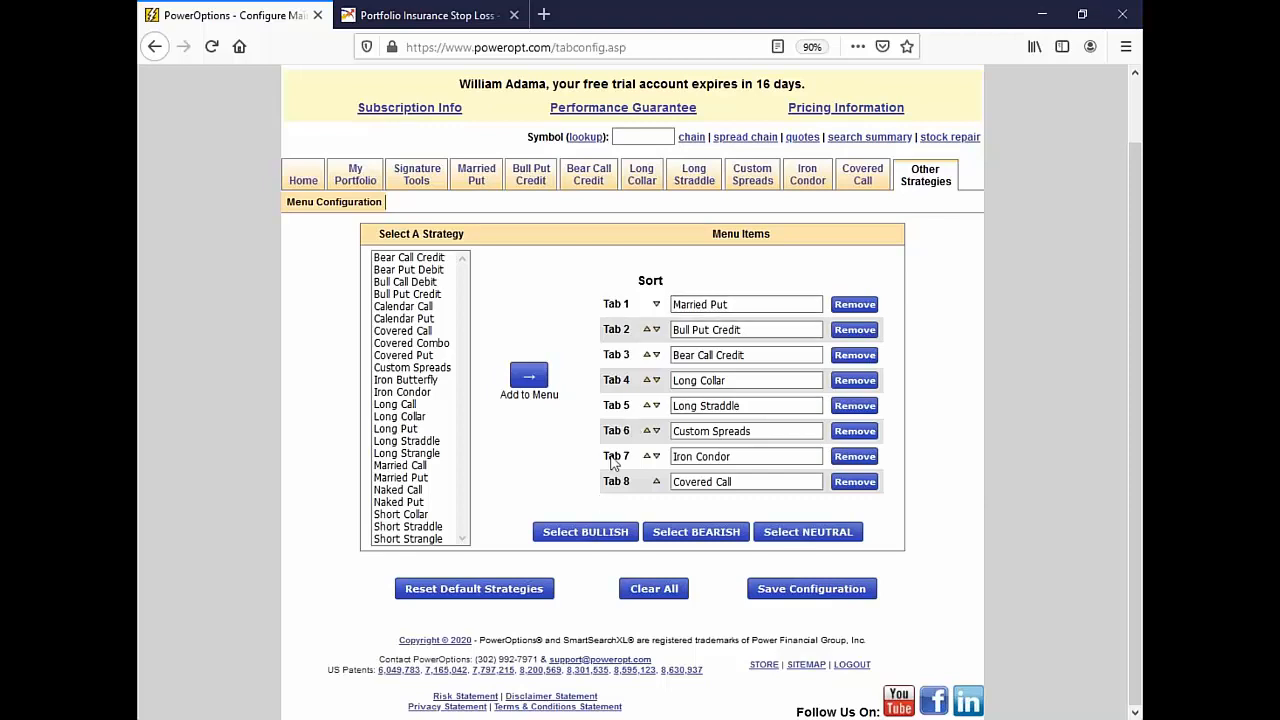
{"action": "left_click", "coordinate": [660, 594]}
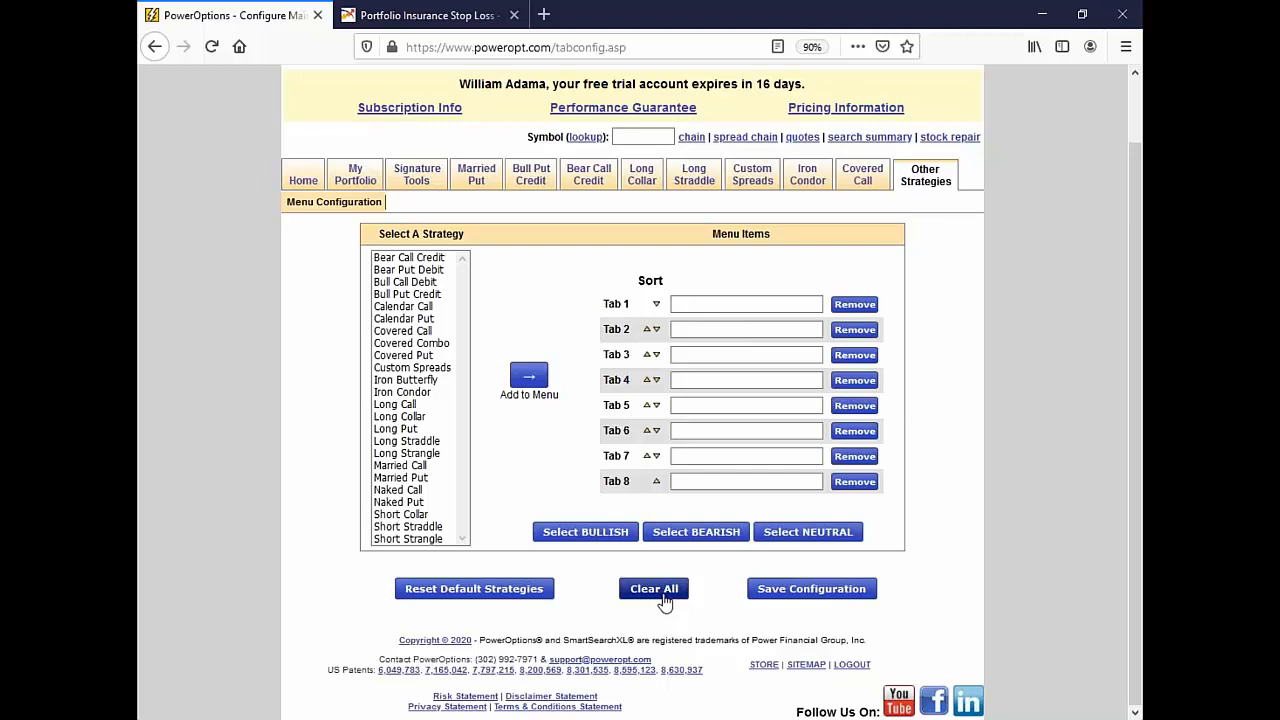
Step: Add Covered Call, Naked Put and Long Call to the menu as Tabs 1 to 3
{"action": "left_click", "coordinate": [428, 334]}
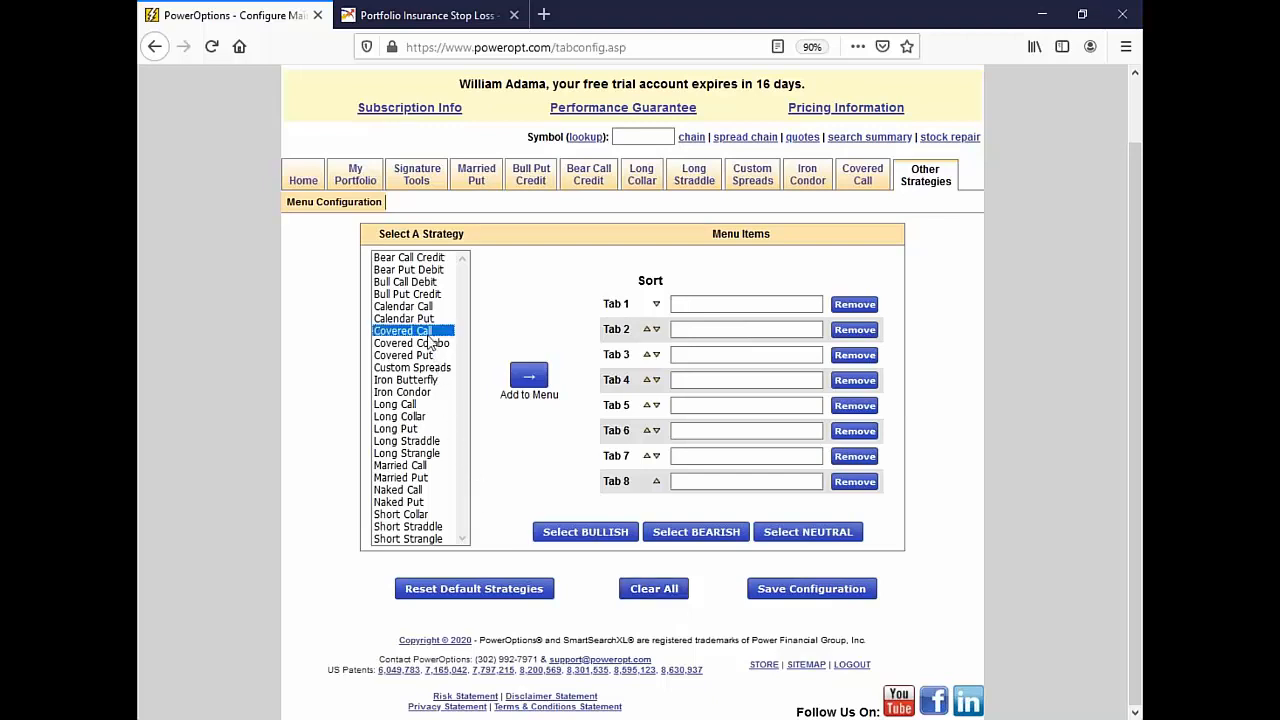
{"action": "left_click", "coordinate": [529, 378]}
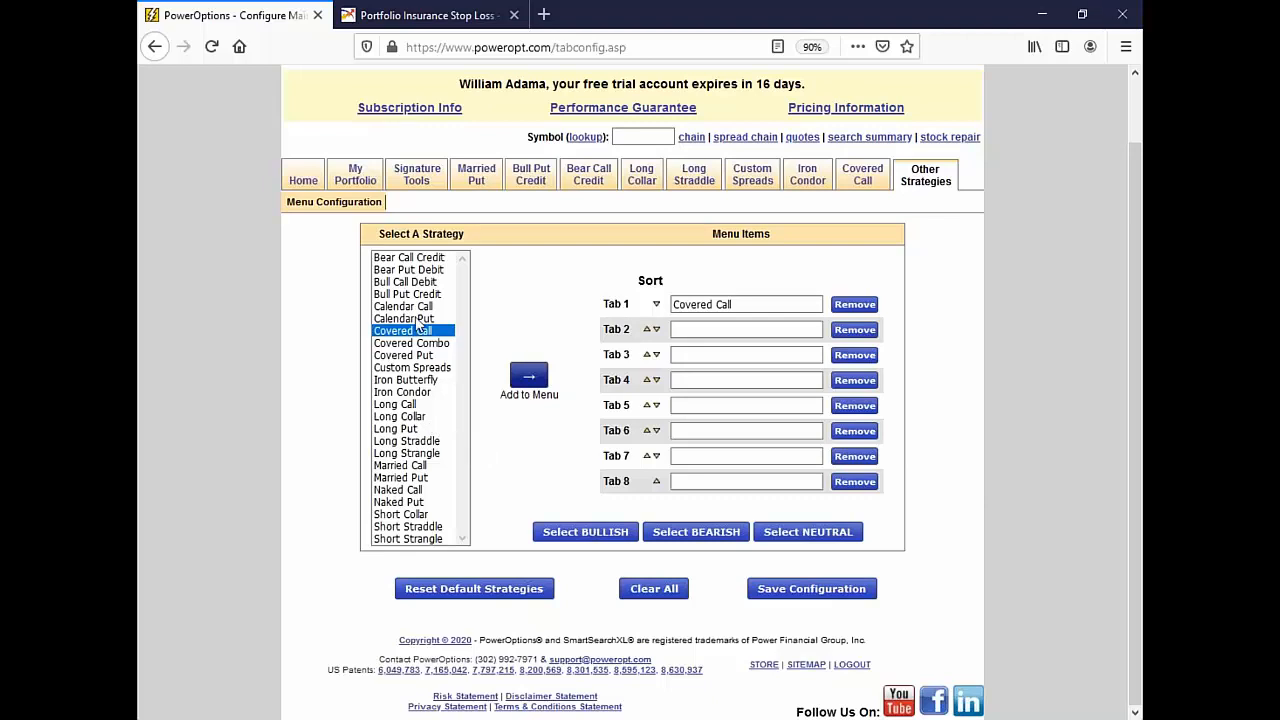
{"action": "left_click", "coordinate": [413, 506]}
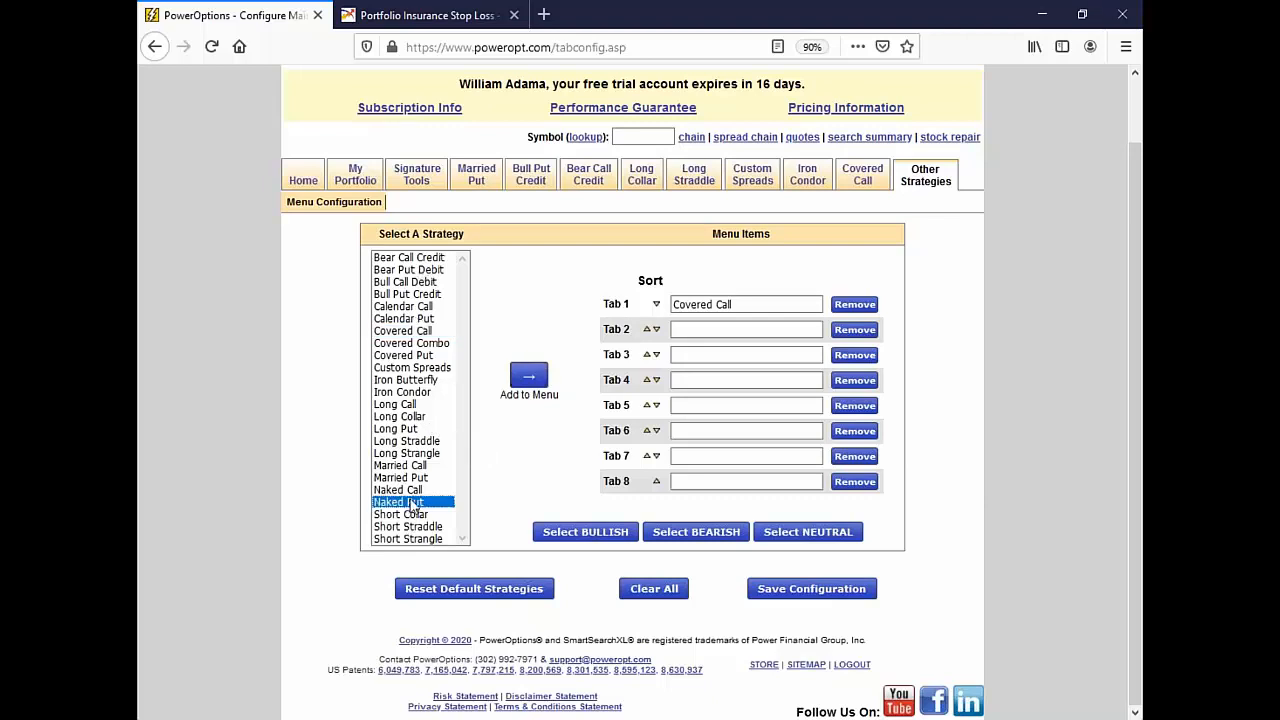
{"action": "left_click", "coordinate": [529, 377]}
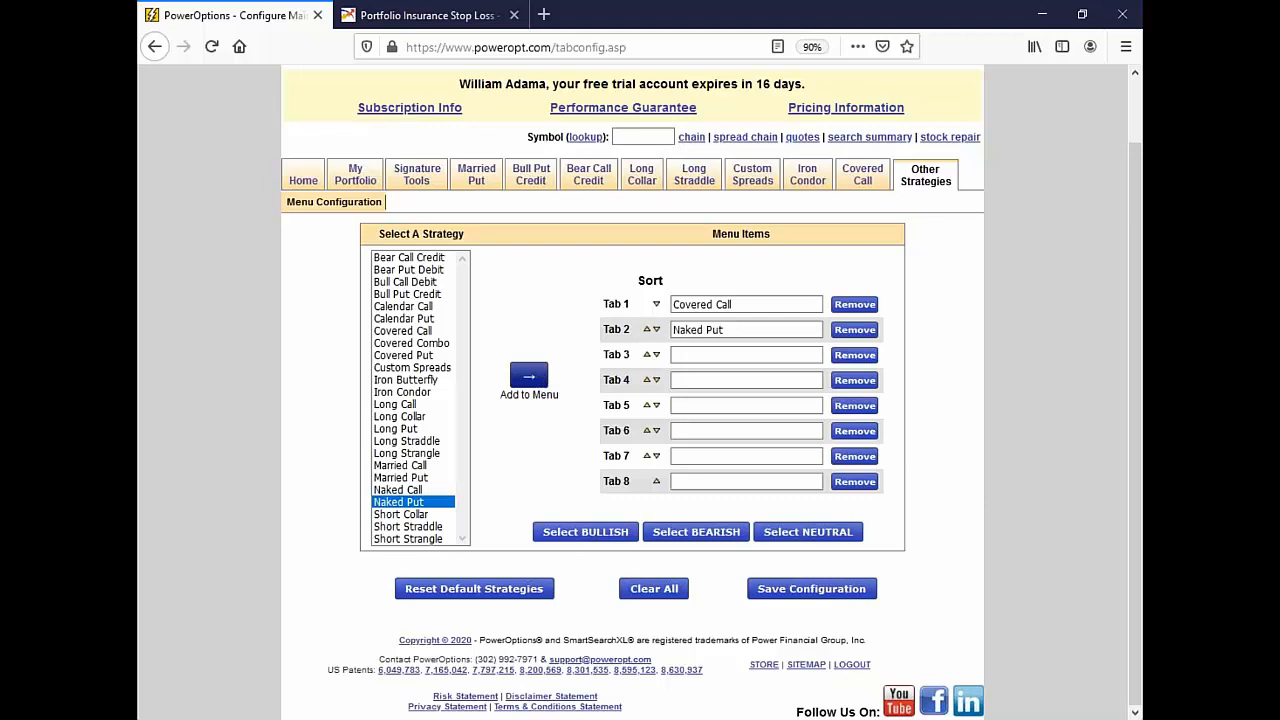
{"action": "left_click", "coordinate": [395, 408]}
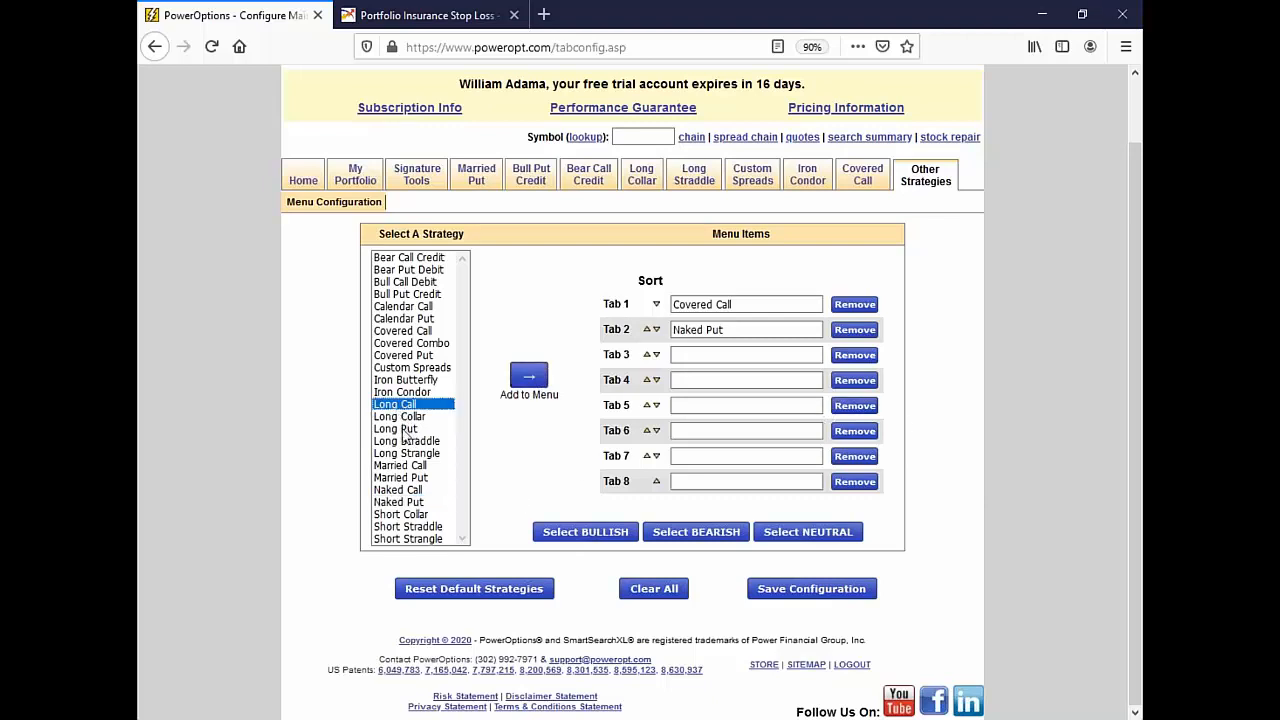
{"action": "left_click", "coordinate": [529, 377]}
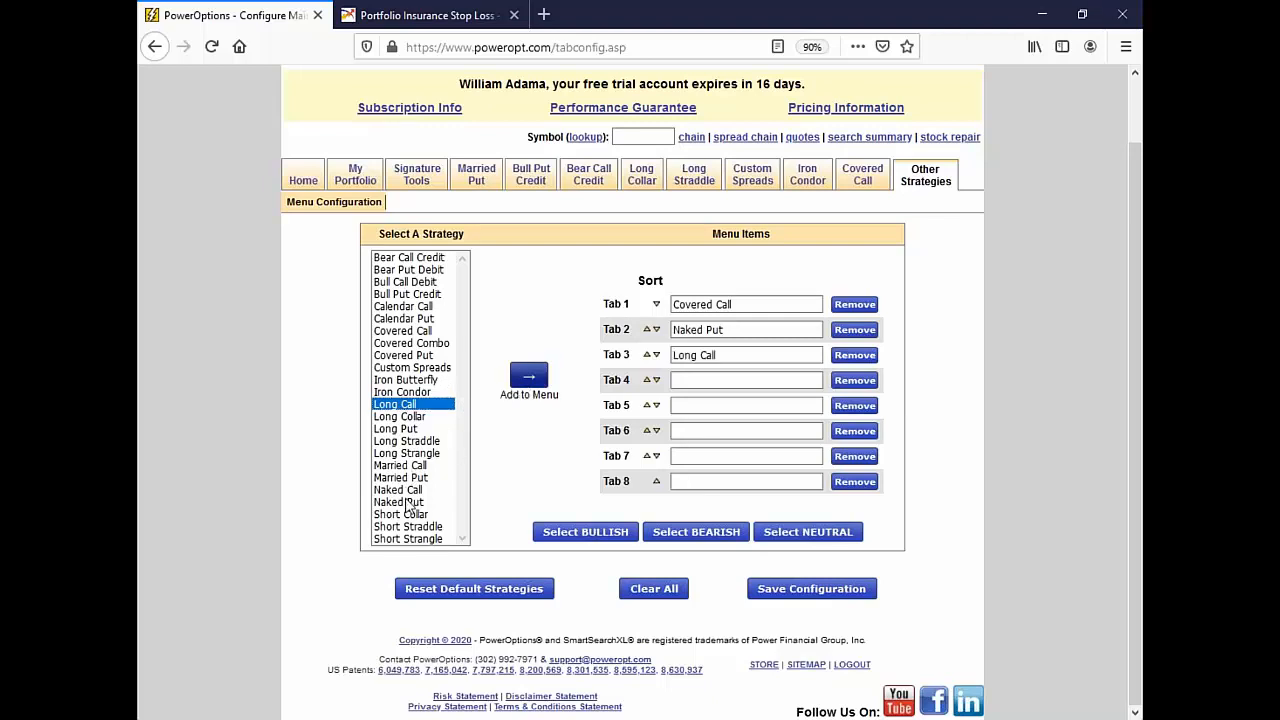
Step: Add Long Straddle, Bull Put Credit and Bear Call Credit to the menu as Tabs 4 to 6
{"action": "left_click", "coordinate": [408, 441]}
{"action": "left_click", "coordinate": [519, 390]}
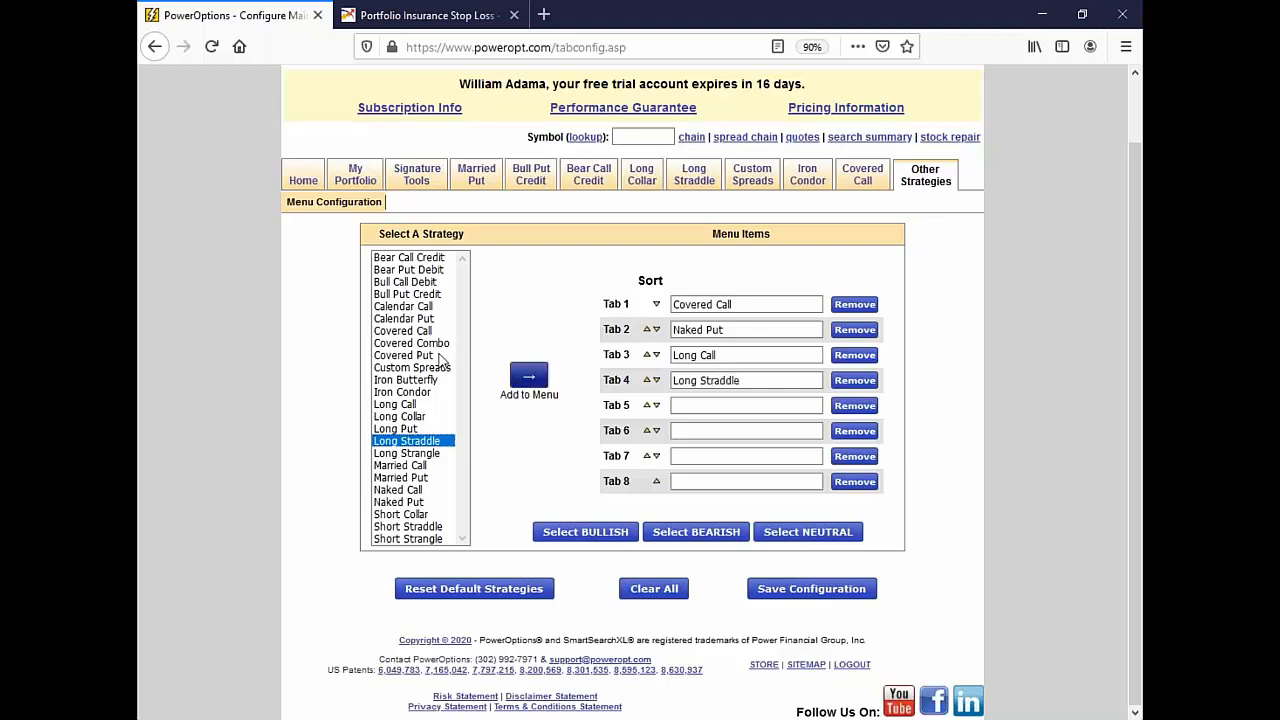
{"action": "left_click", "coordinate": [430, 293]}
{"action": "left_click", "coordinate": [533, 381]}
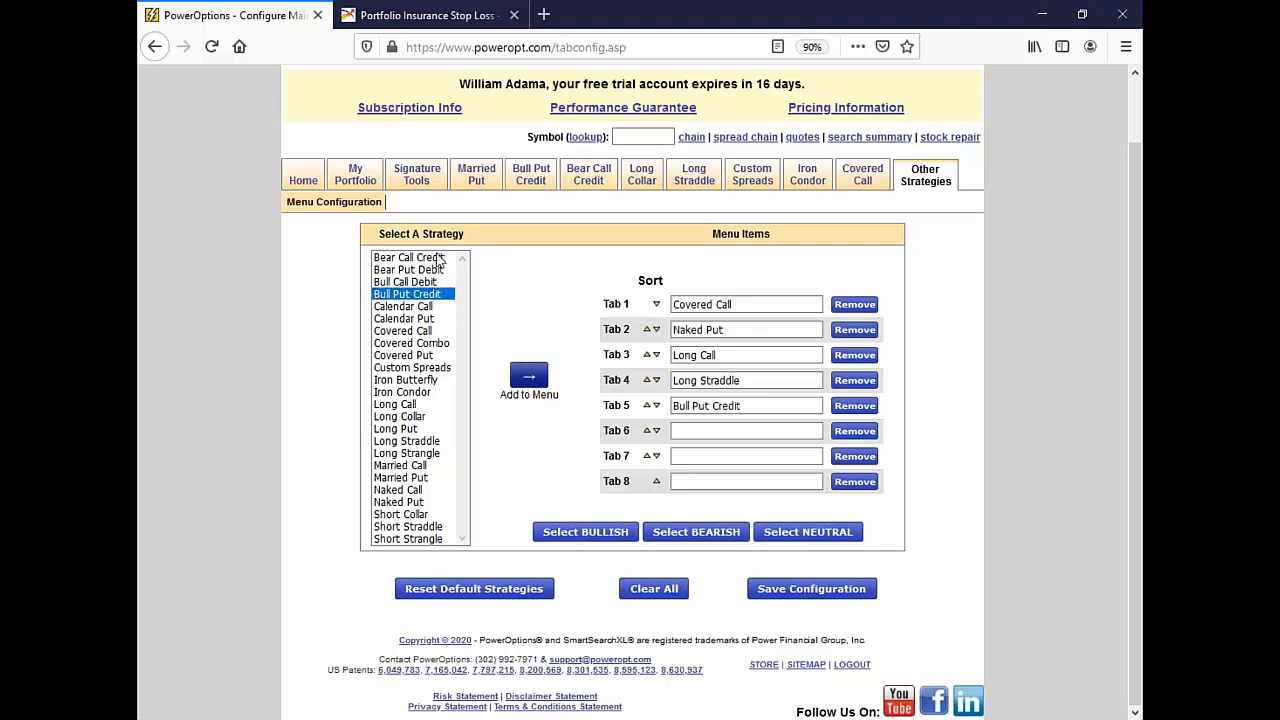
{"action": "left_click", "coordinate": [536, 376]}
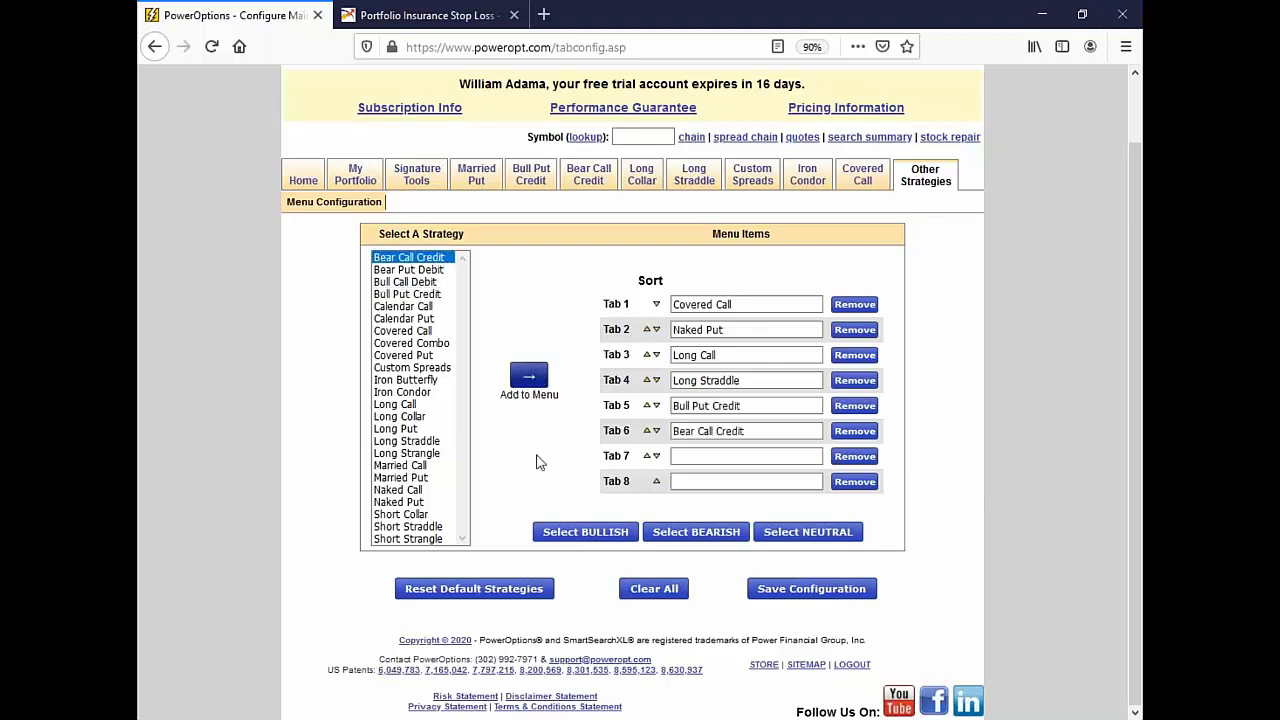
Step: Add Bull Call Debit and Married Put to the menu as Tabs 7 and 8, and save the configuration
{"action": "left_click", "coordinate": [427, 283]}
{"action": "left_click", "coordinate": [533, 378]}
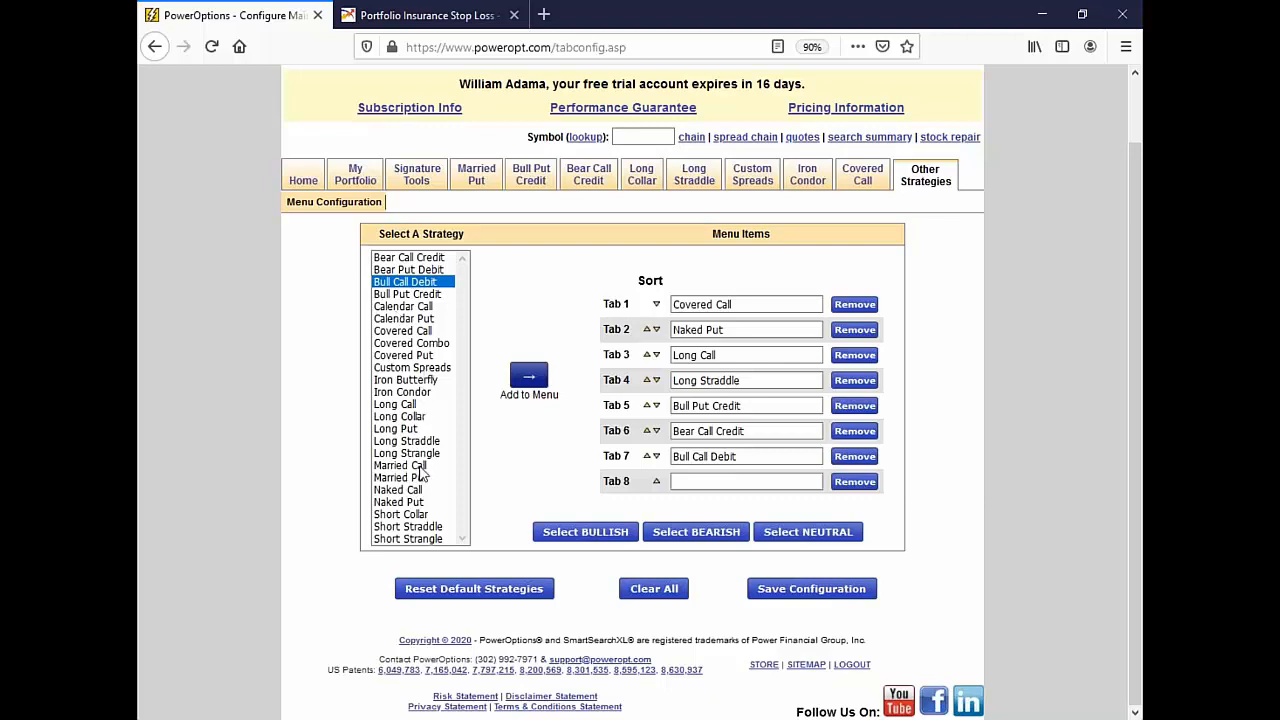
{"action": "left_click", "coordinate": [418, 371]}
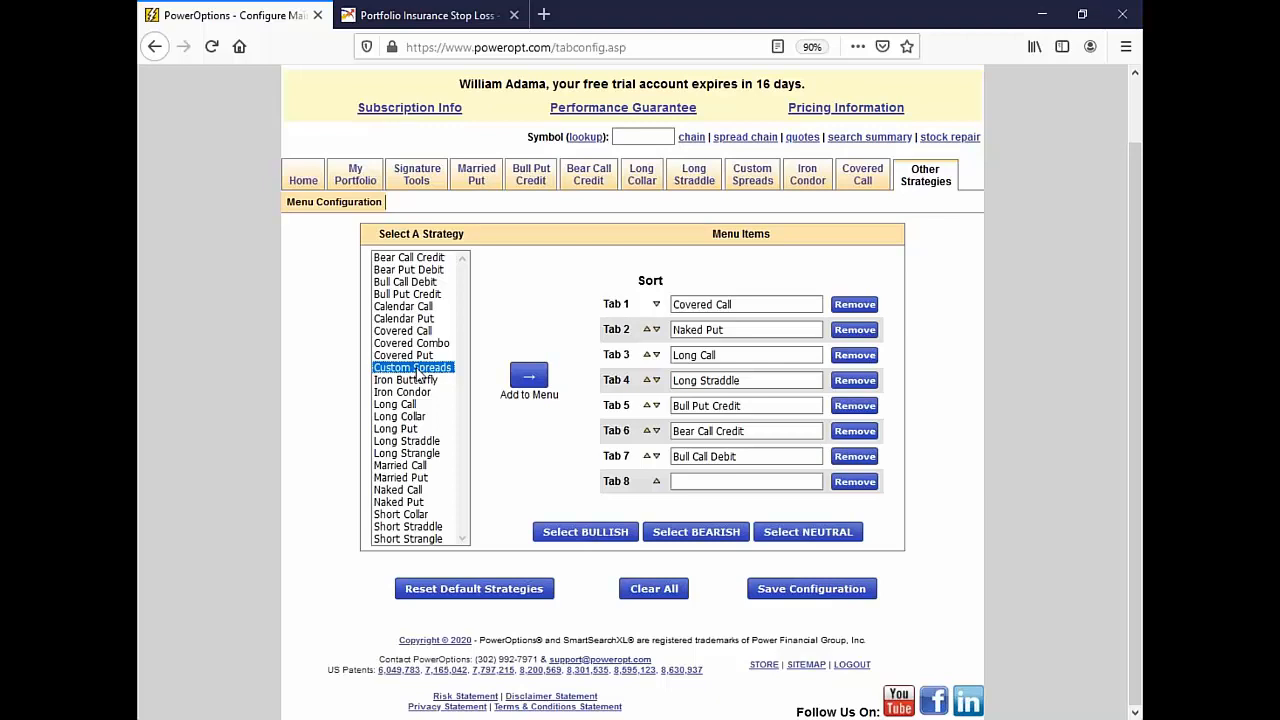
{"action": "left_click", "coordinate": [409, 478]}
{"action": "left_click", "coordinate": [527, 380]}
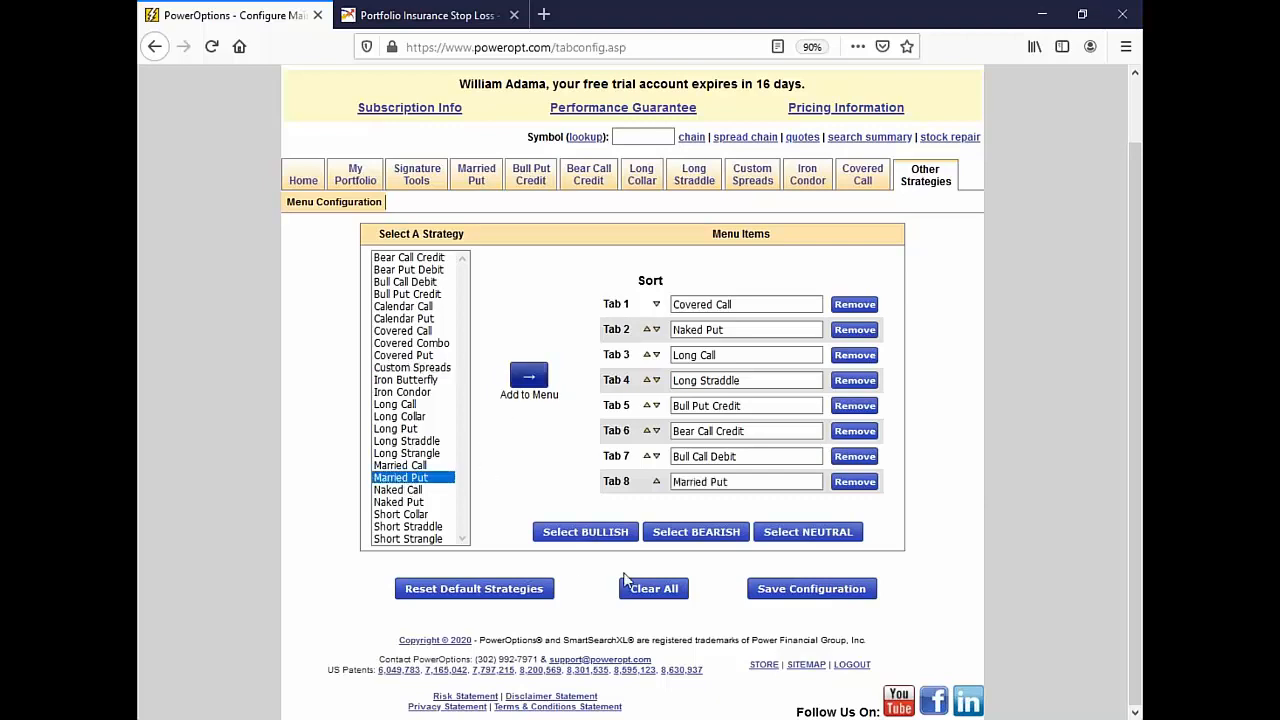
{"action": "left_click", "coordinate": [850, 590]}
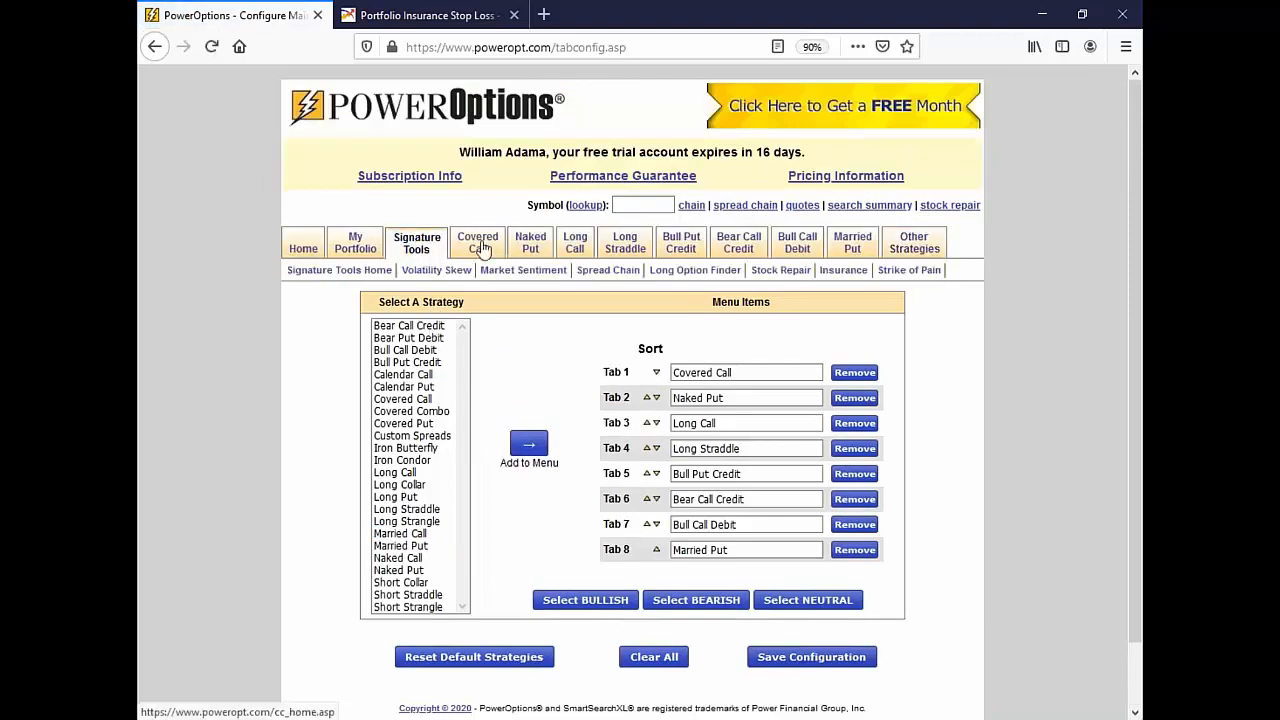
Step: View the Married Put home page and the RadioActiveTrading site, ending back on the PowerOptions page
{"action": "mouse_move", "coordinate": [541, 248]}
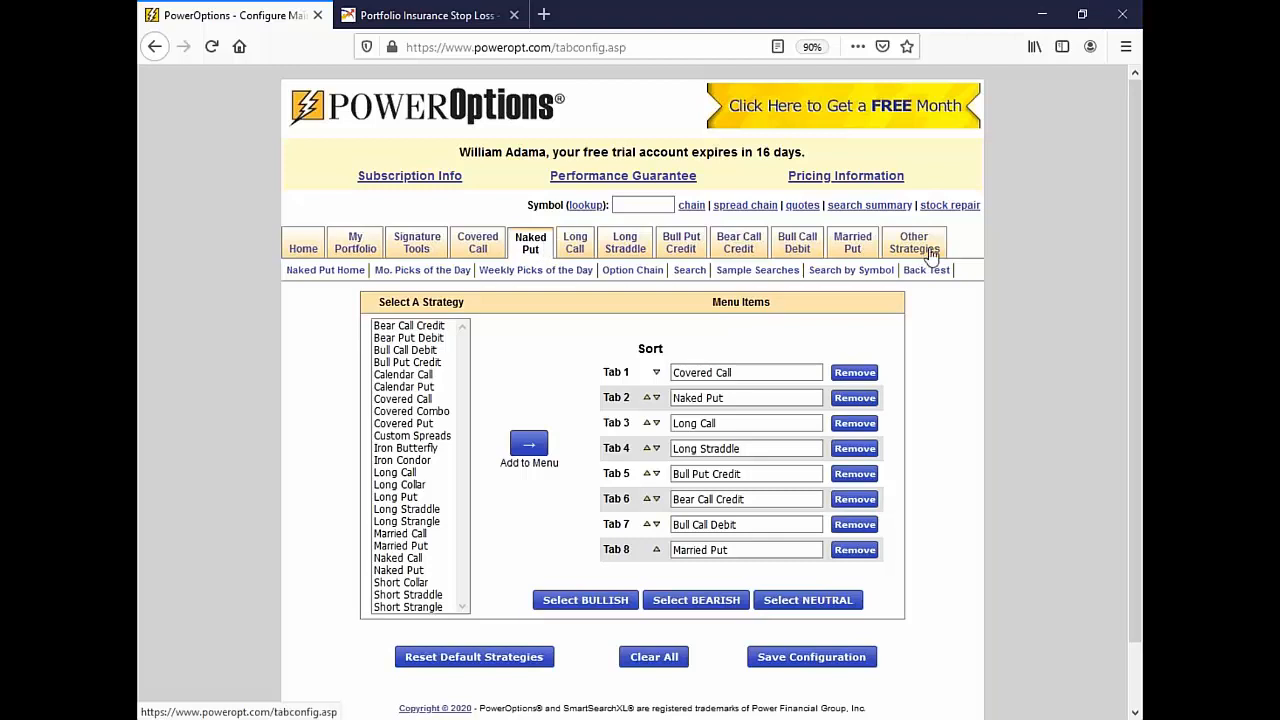
{"action": "left_click", "coordinate": [865, 240]}
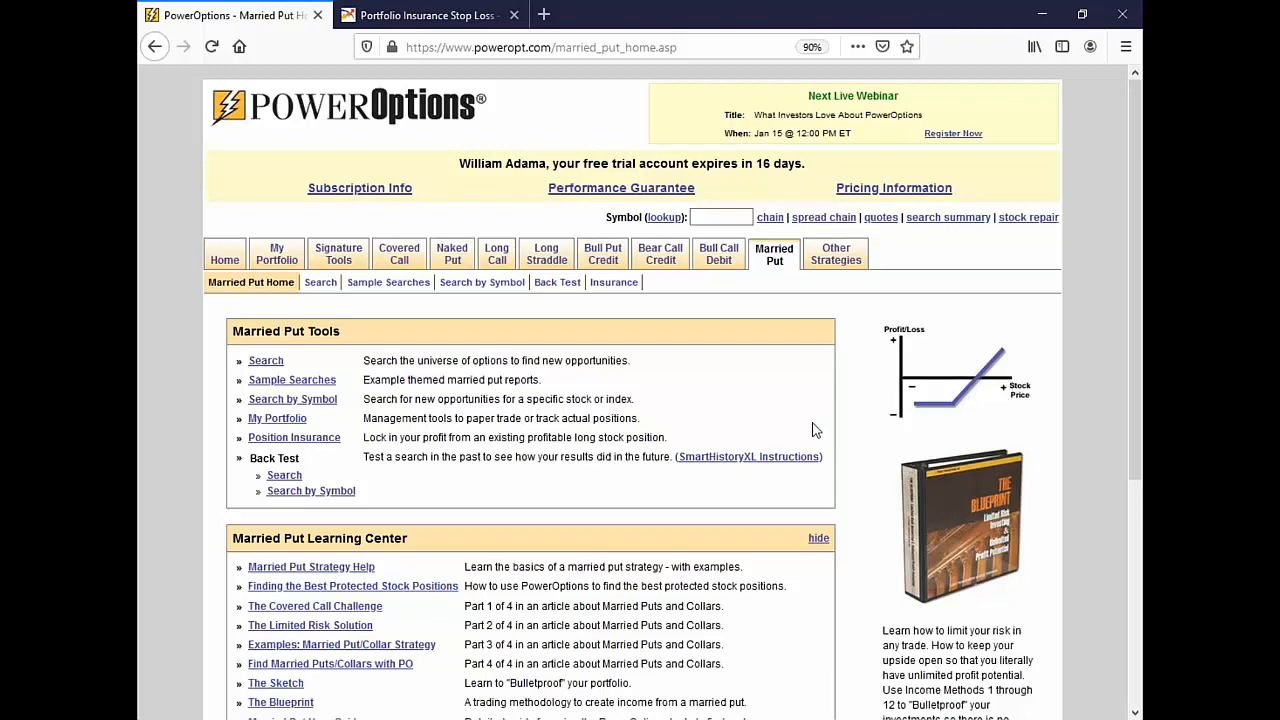
{"action": "left_click", "coordinate": [408, 15]}
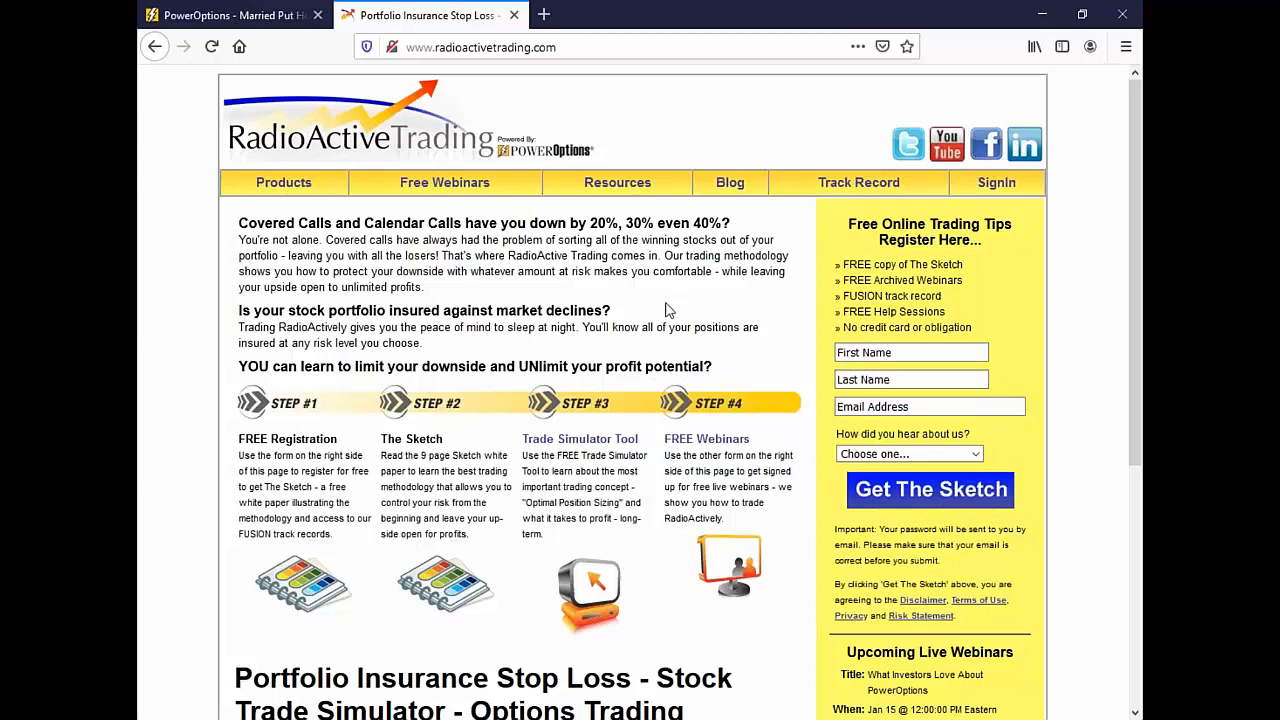
{"action": "left_click", "coordinate": [230, 15]}
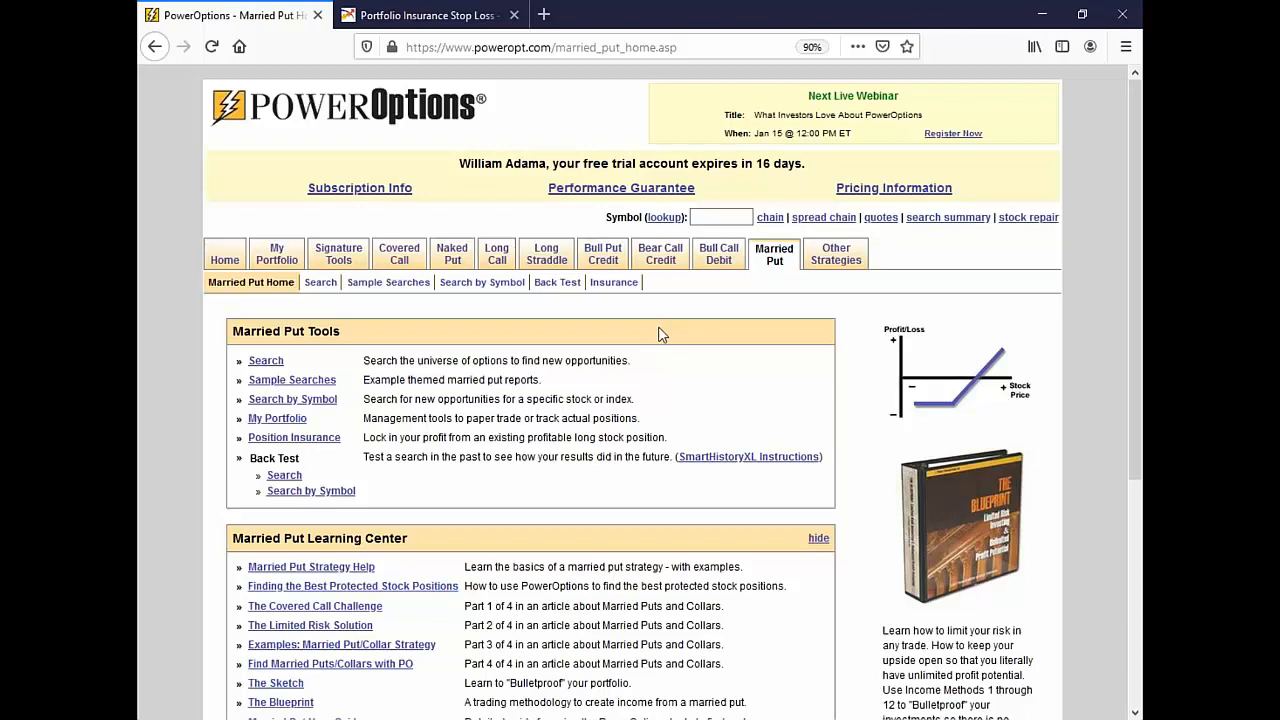
Step: Return to the PowerOptions home page and view the weekly Covered Call picks of the day
{"action": "left_click", "coordinate": [222, 258]}
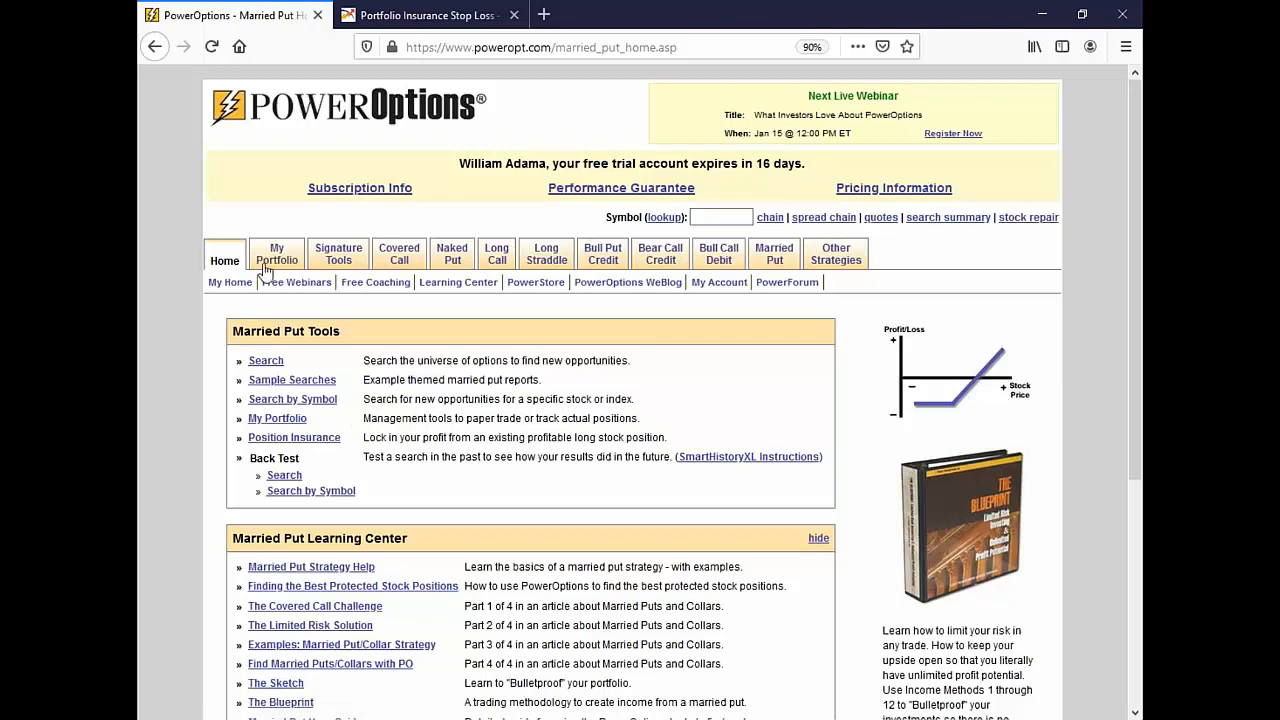
{"action": "left_click", "coordinate": [230, 253]}
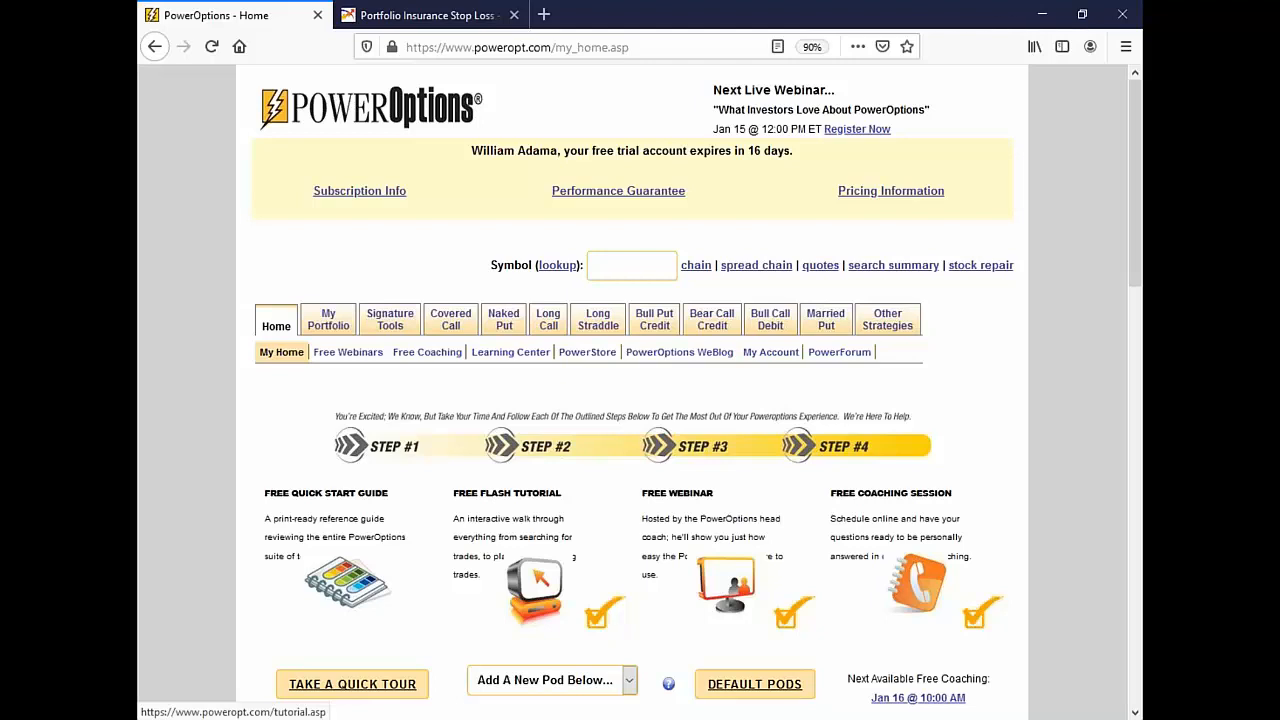
{"action": "mouse_move", "coordinate": [447, 322]}
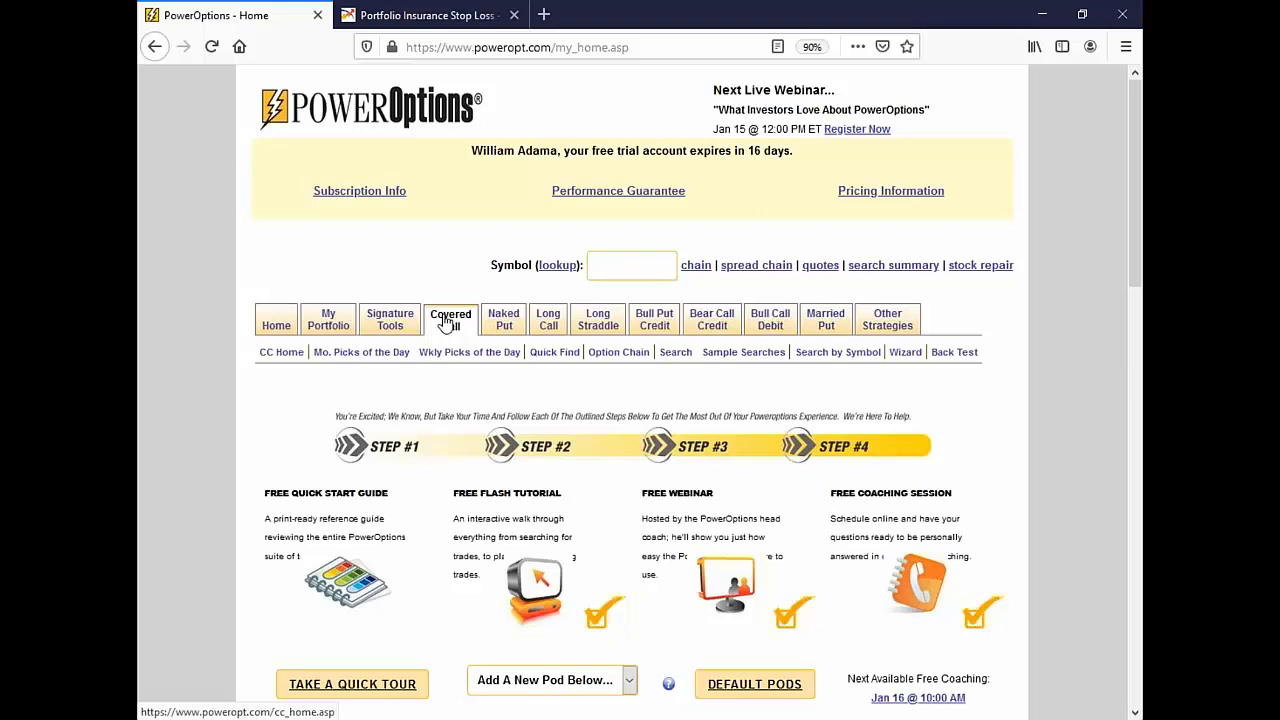
{"action": "left_click", "coordinate": [447, 322]}
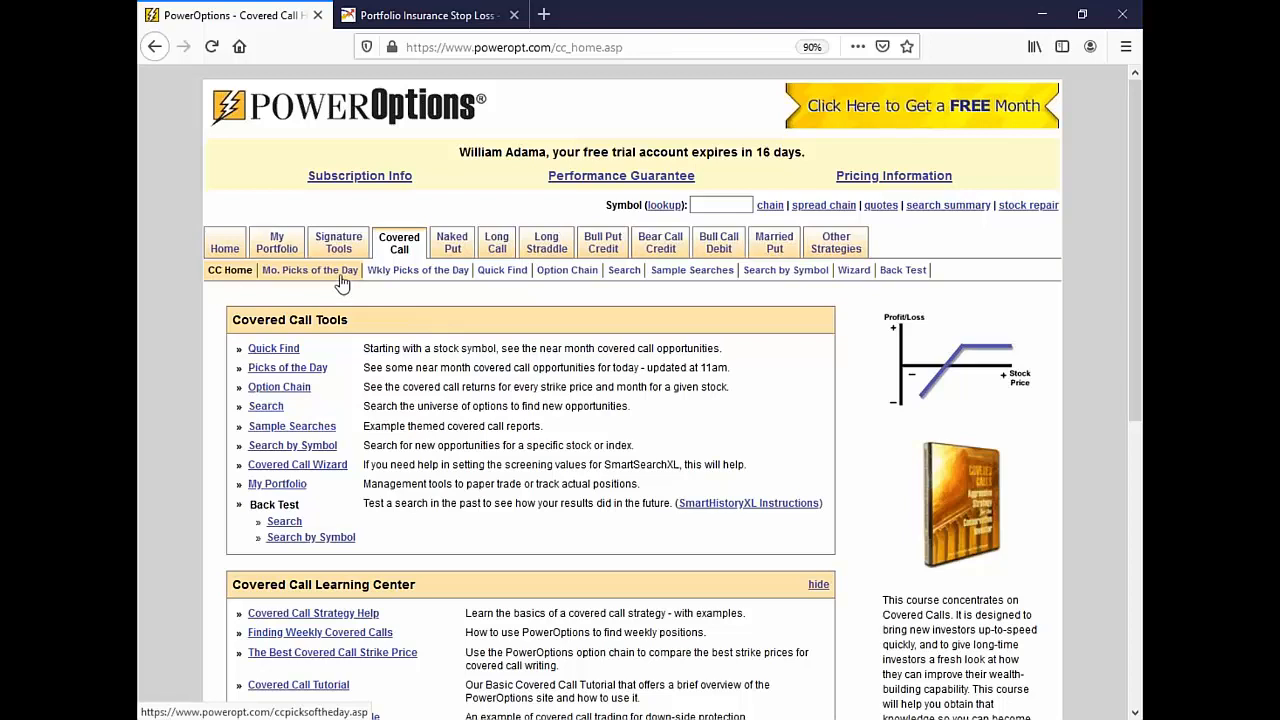
{"action": "left_click", "coordinate": [415, 277]}
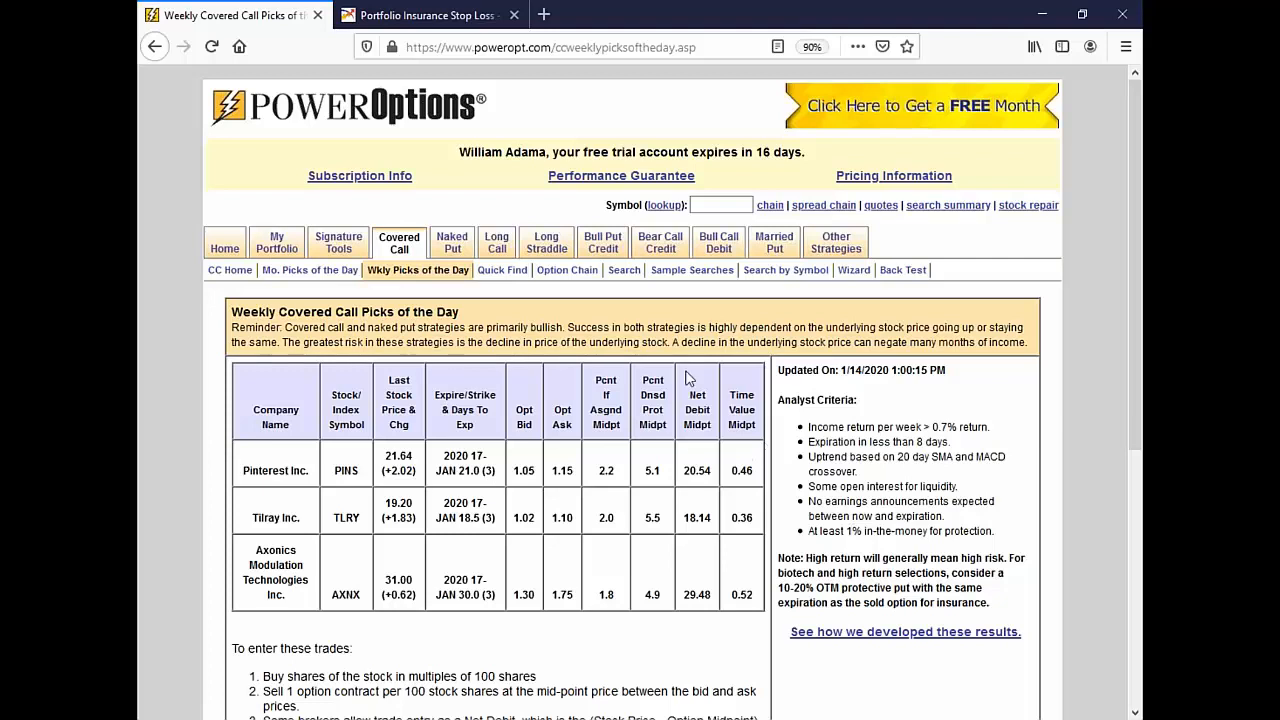
Step: Open the Covered Call search and examine its results and its options, technicals and fundamentals filter criteria
{"action": "left_click", "coordinate": [627, 273]}
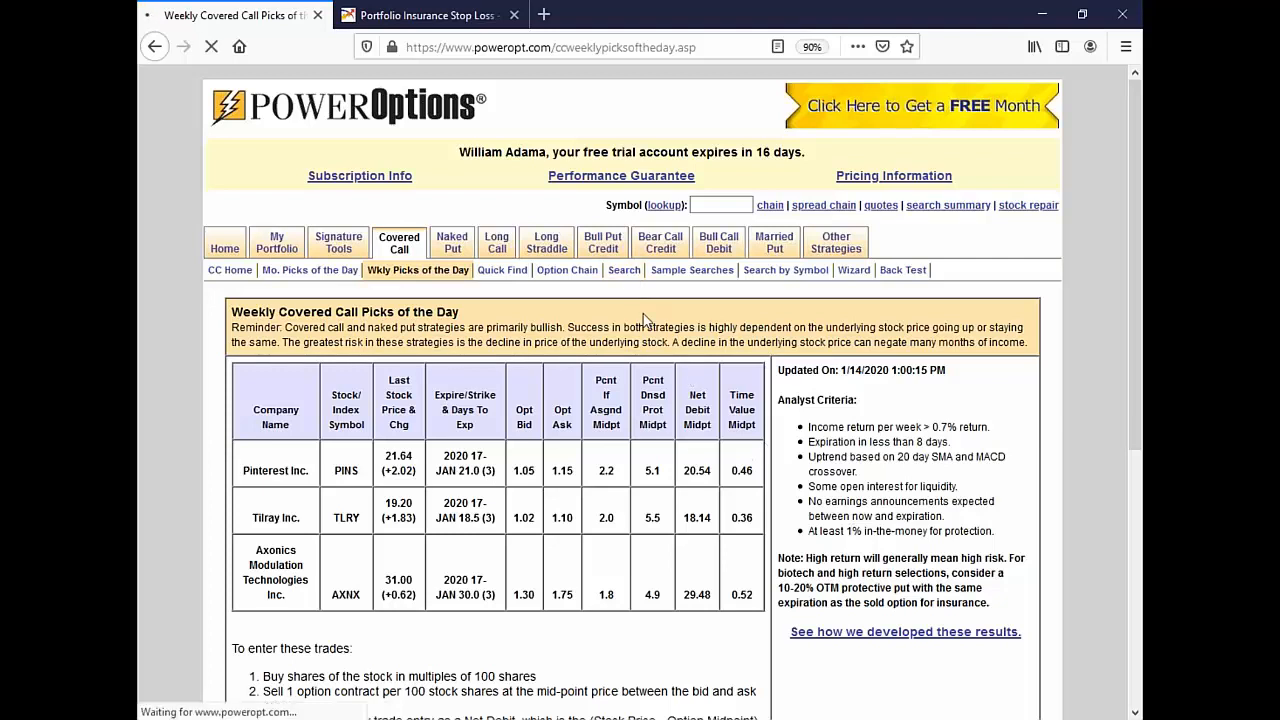
{"action": "scroll", "coordinate": [645, 320], "scroll_direction": "down", "scroll_amount": 3}
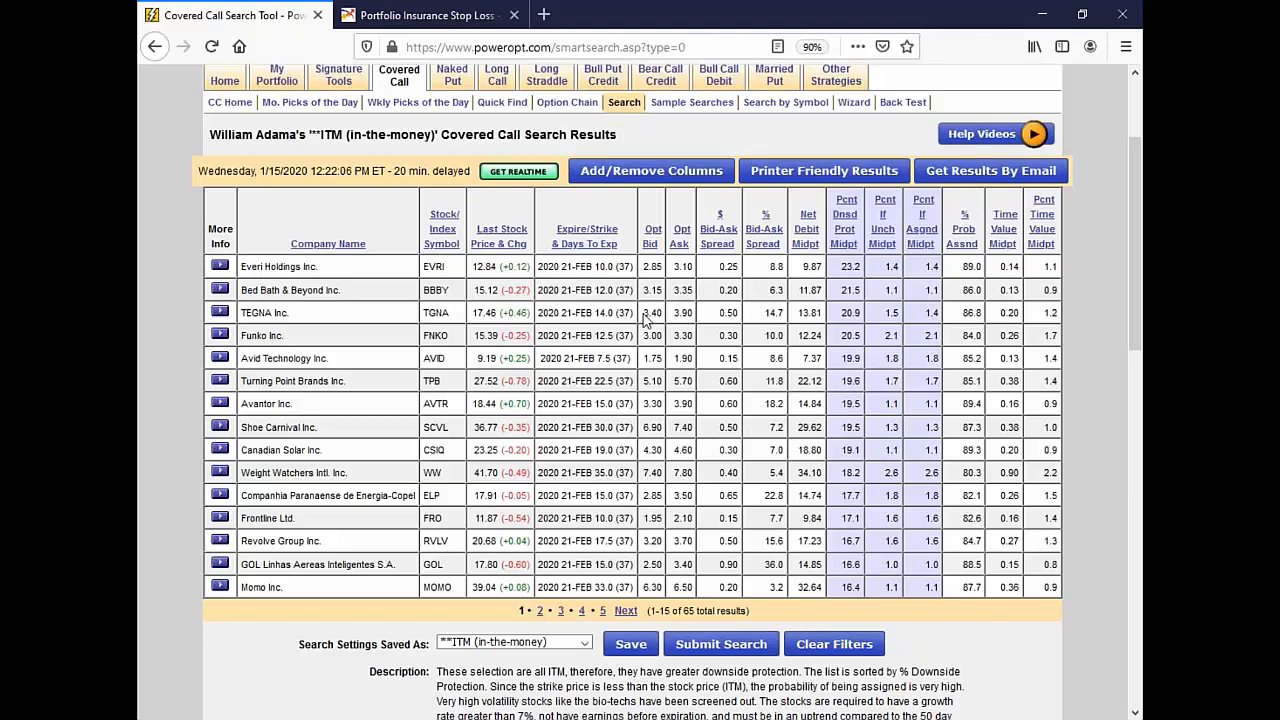
{"action": "scroll", "coordinate": [881, 381], "scroll_direction": "down", "scroll_amount": 5}
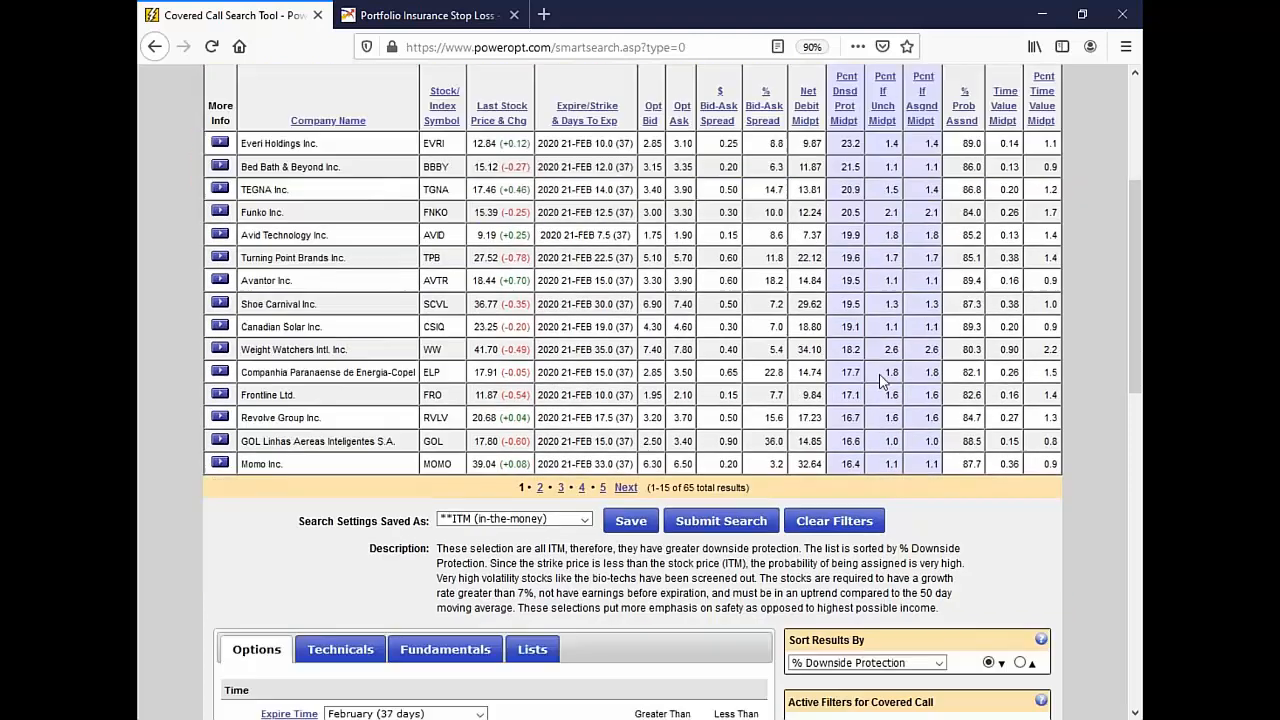
{"action": "scroll", "coordinate": [881, 381], "scroll_direction": "down", "scroll_amount": 3}
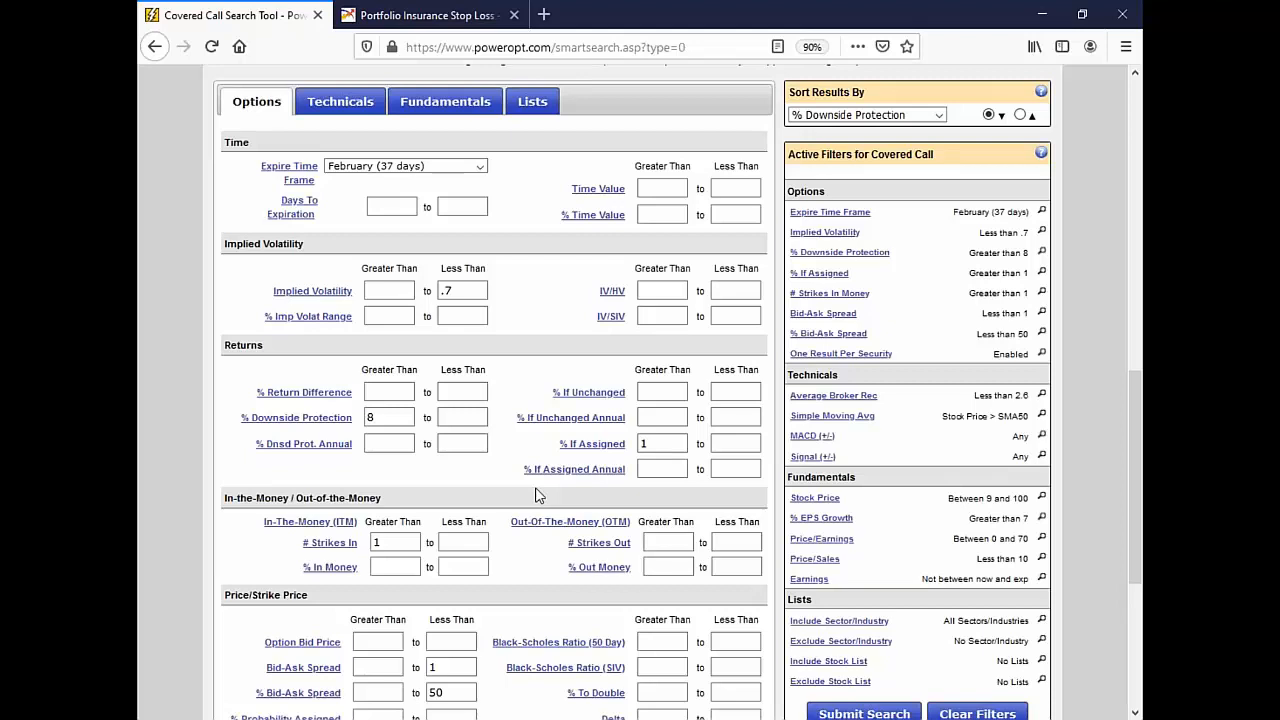
{"action": "scroll", "coordinate": [535, 495], "scroll_direction": "up", "scroll_amount": 2}
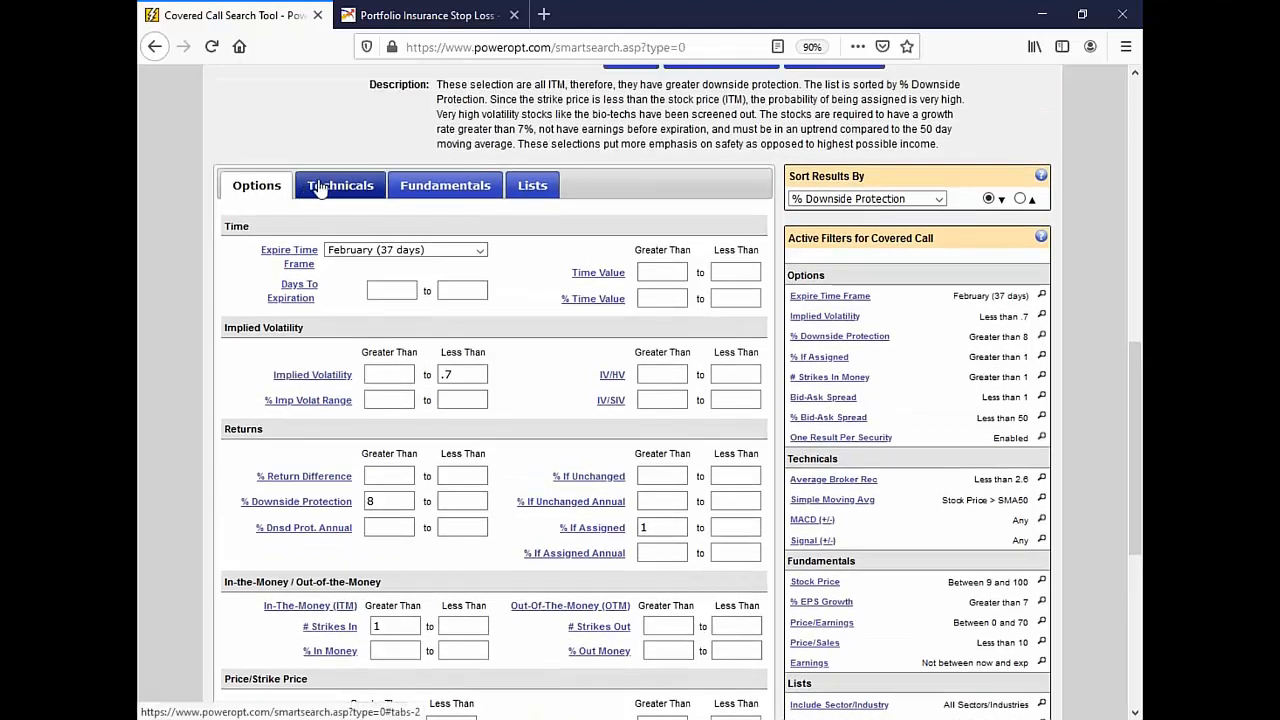
{"action": "left_click", "coordinate": [325, 186]}
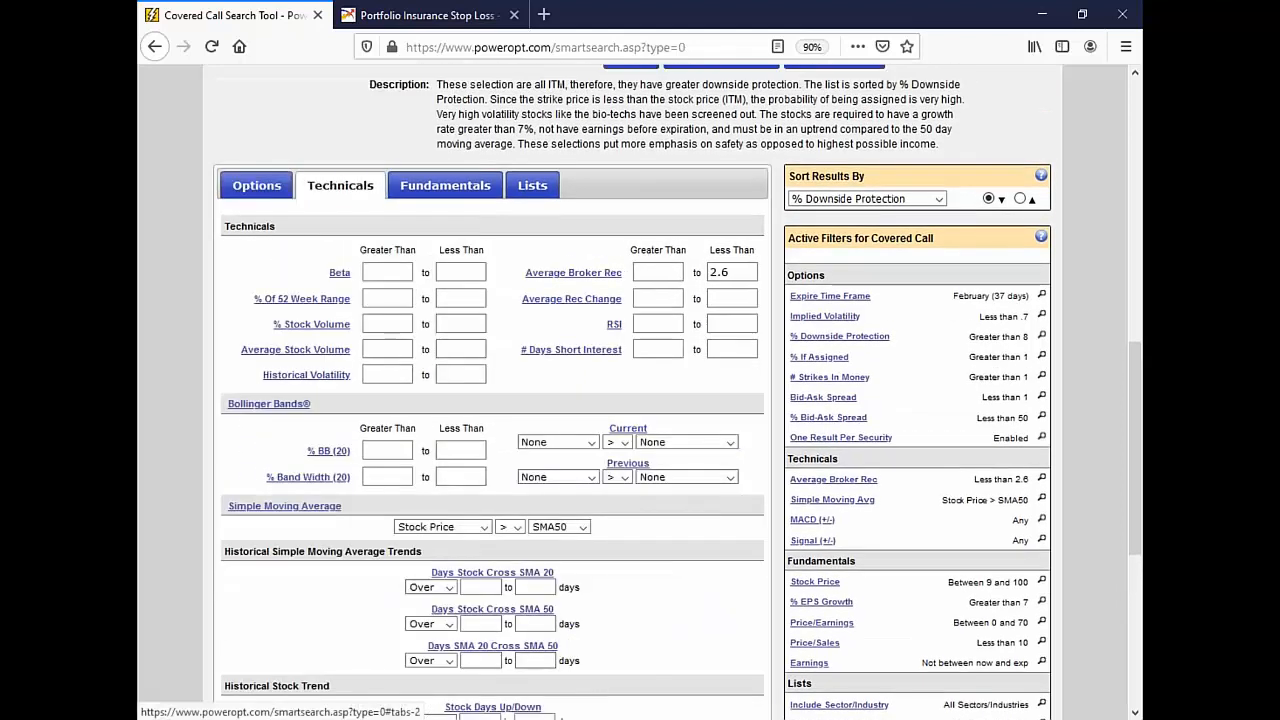
{"action": "left_click", "coordinate": [445, 186]}
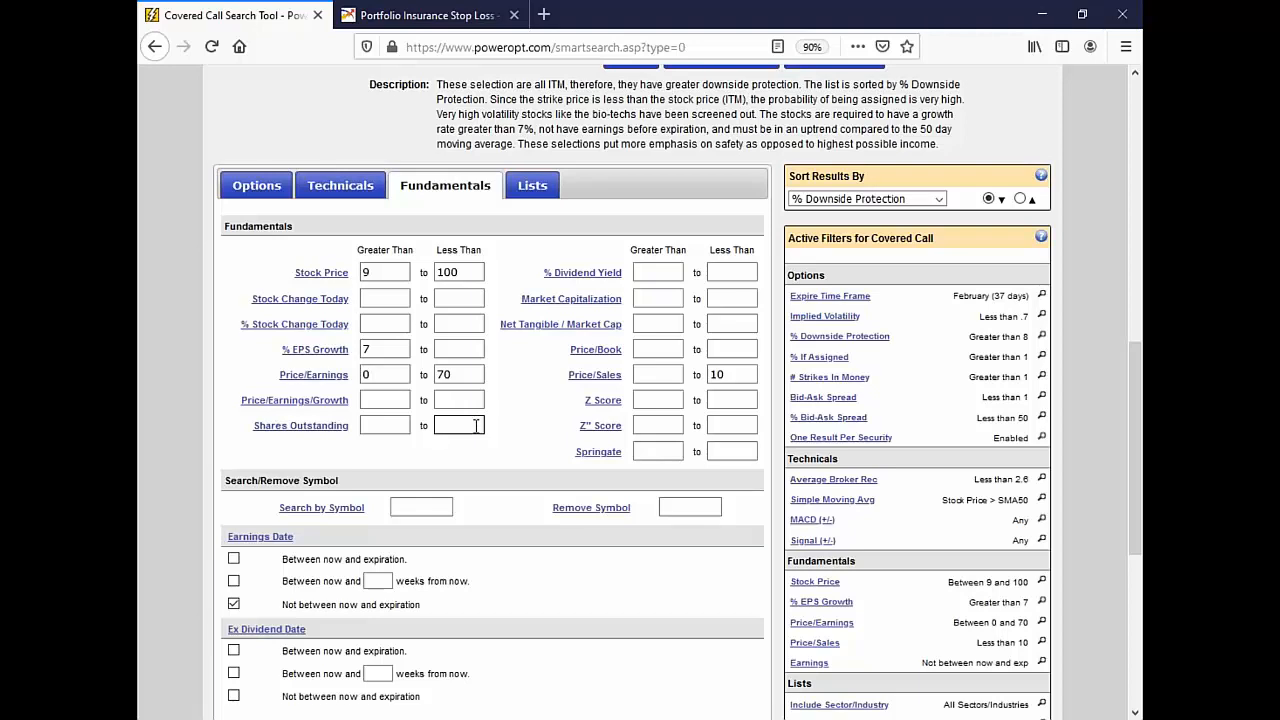
Step: Review the Covered Call search results and the list of saved search settings
{"action": "scroll", "coordinate": [463, 420], "scroll_direction": "up", "scroll_amount": 4}
{"action": "scroll", "coordinate": [463, 420], "scroll_direction": "up", "scroll_amount": 8}
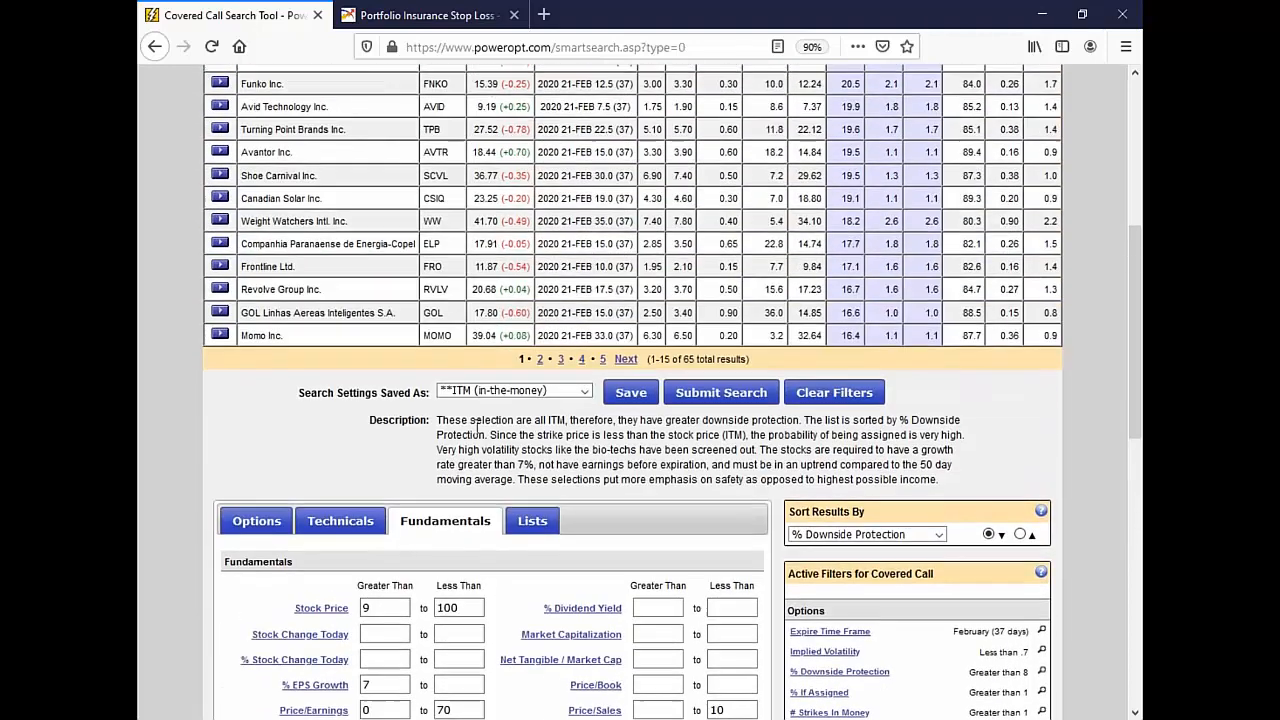
{"action": "scroll", "coordinate": [470, 403], "scroll_direction": "up", "scroll_amount": 1}
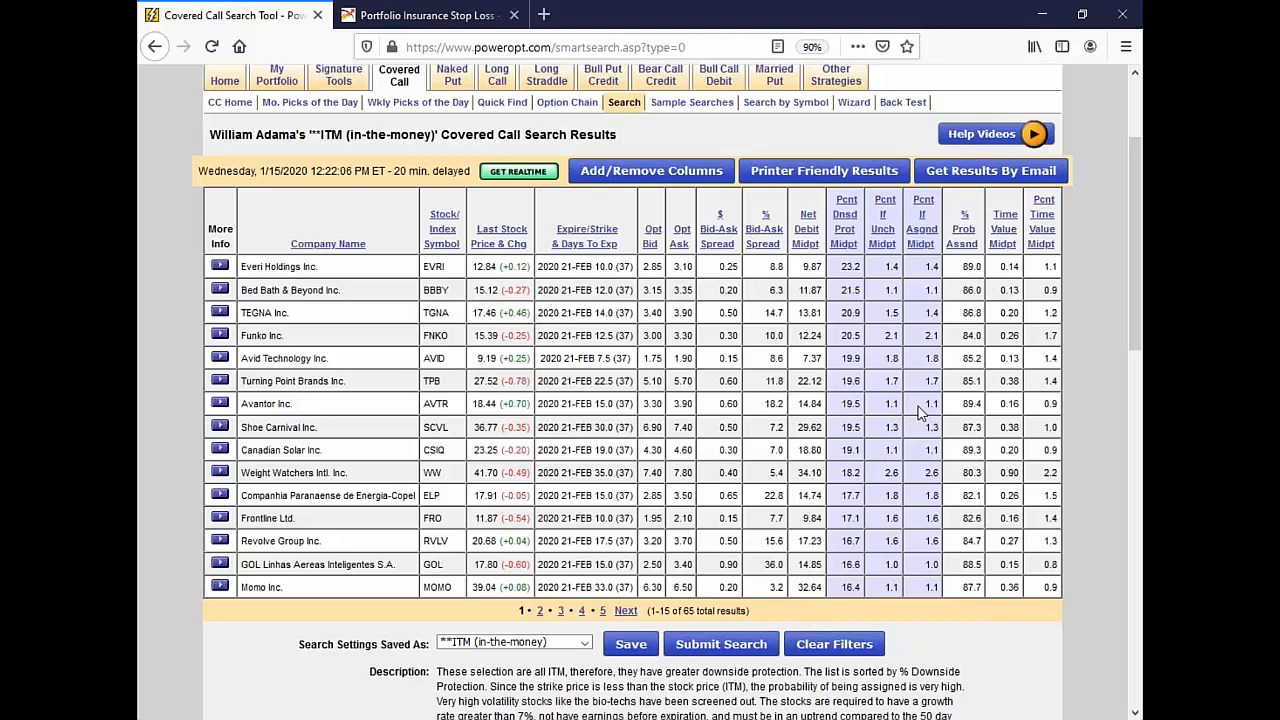
{"action": "scroll", "coordinate": [600, 428], "scroll_direction": "down", "scroll_amount": 3}
{"action": "left_click", "coordinate": [585, 391]}
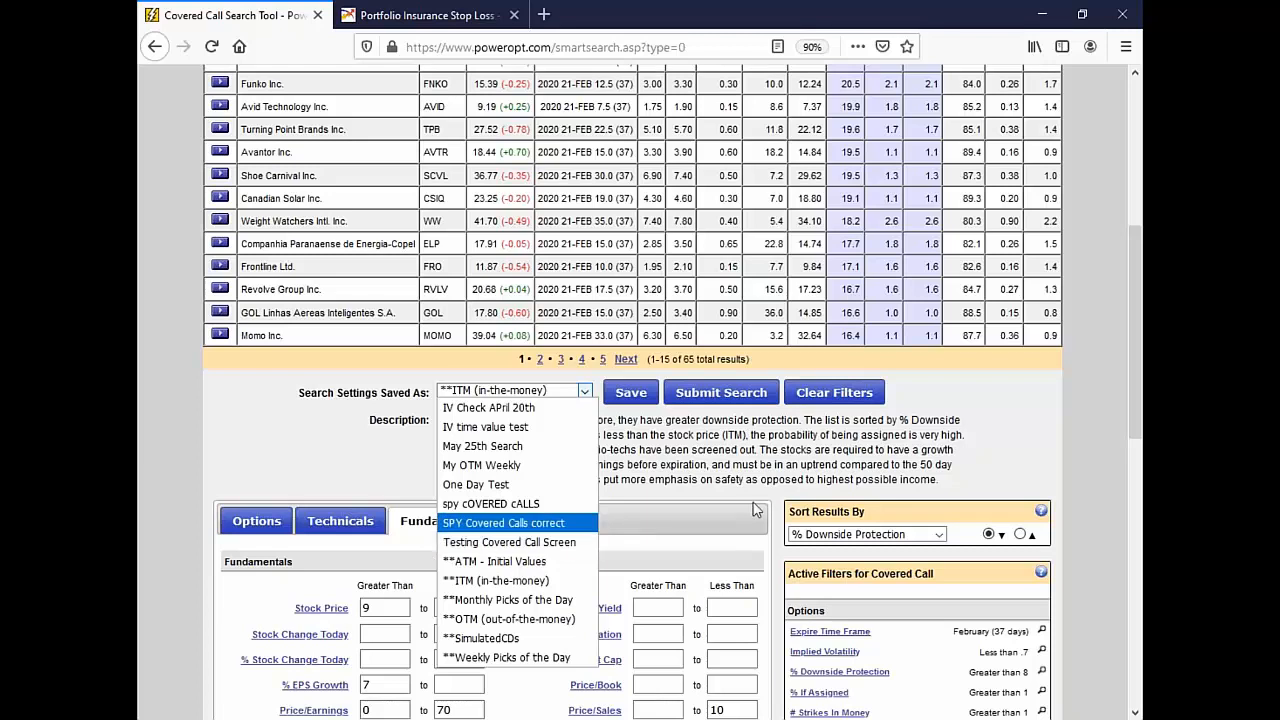
{"action": "left_click", "coordinate": [980, 421]}
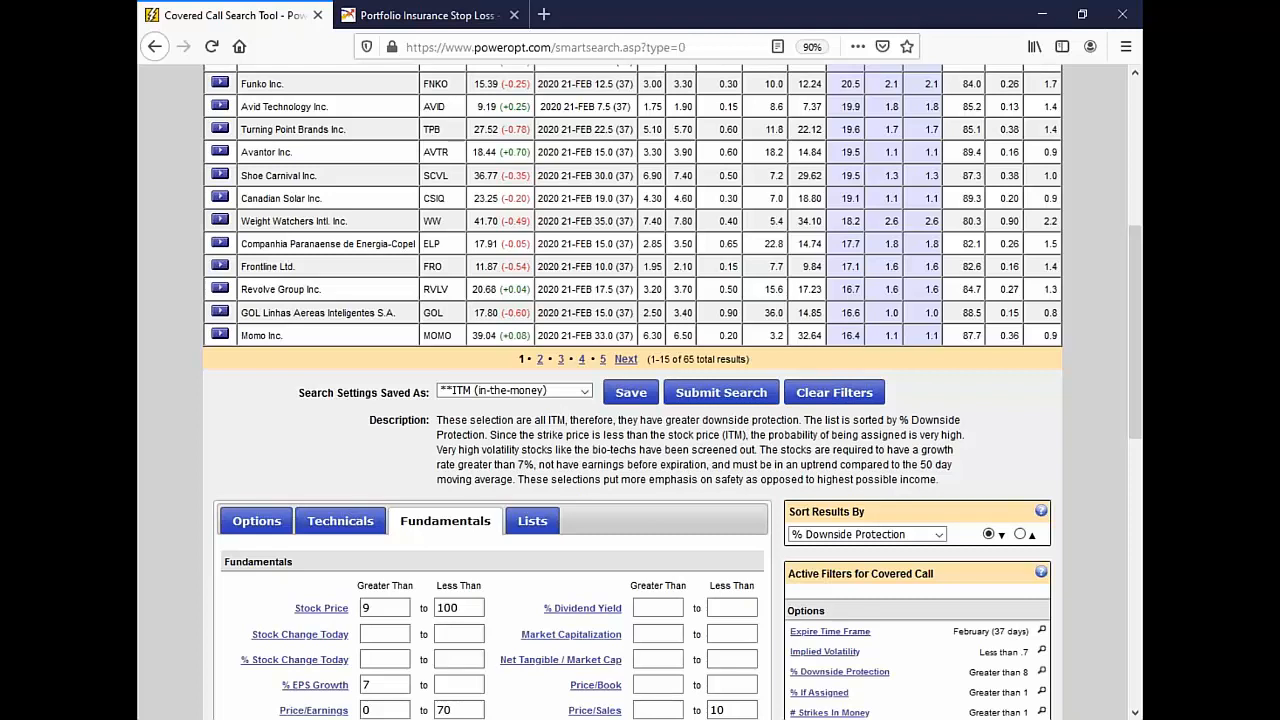
Step: Clear all Covered Call filters and limit days to expiration to between 30 and 60, keeping All Expirations as the time frame
{"action": "left_click", "coordinate": [849, 400]}
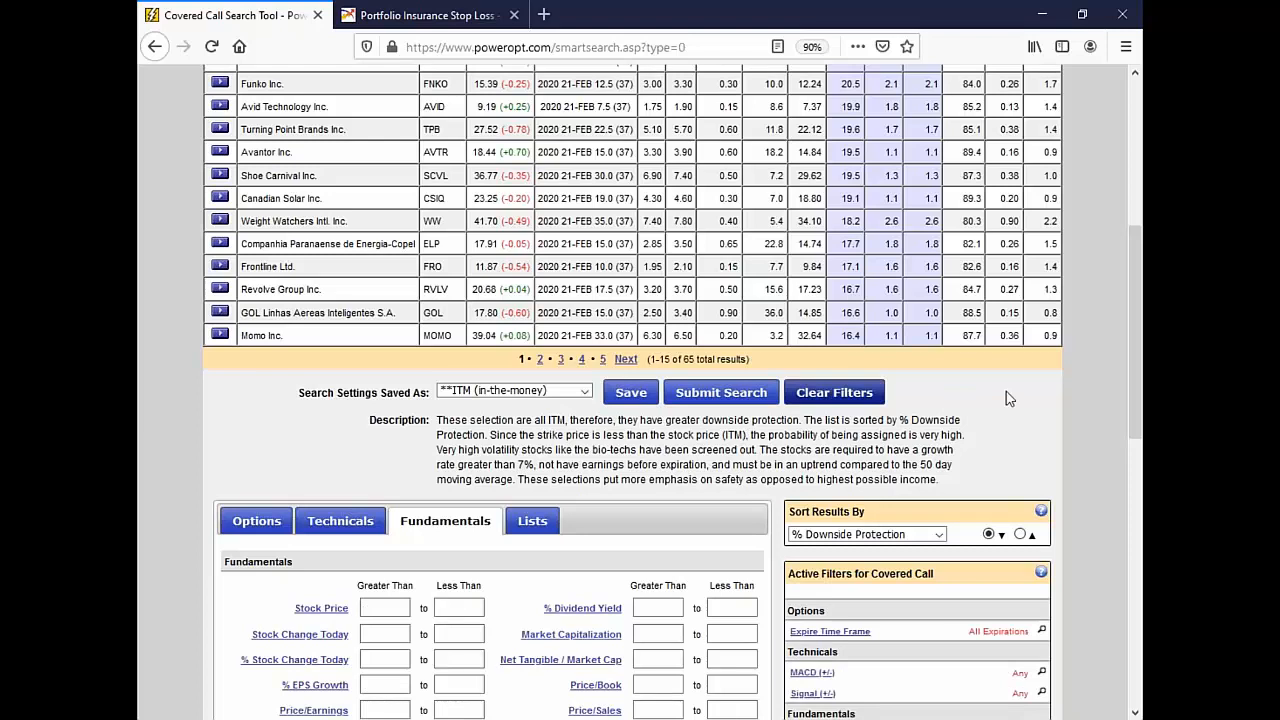
{"action": "scroll", "coordinate": [1009, 399], "scroll_direction": "down", "scroll_amount": 2}
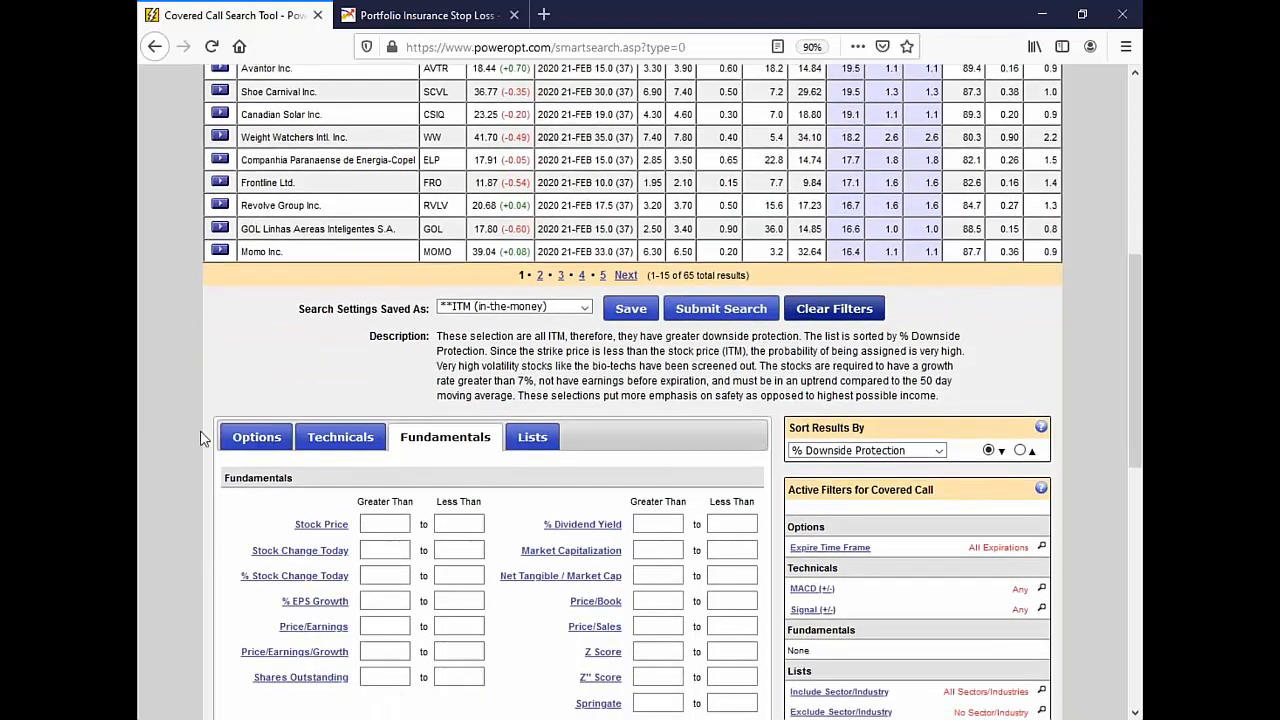
{"action": "left_click", "coordinate": [250, 437]}
{"action": "scroll", "coordinate": [537, 410], "scroll_direction": "down", "scroll_amount": 4}
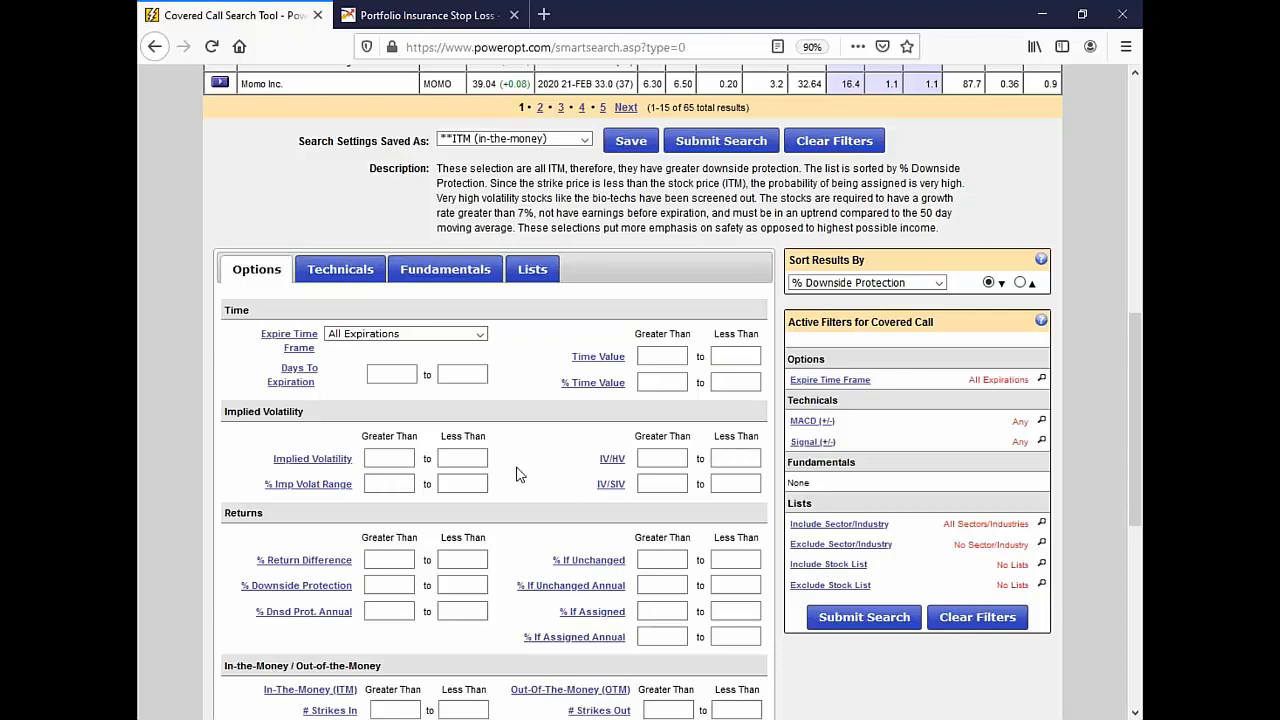
{"action": "left_click", "coordinate": [480, 334]}
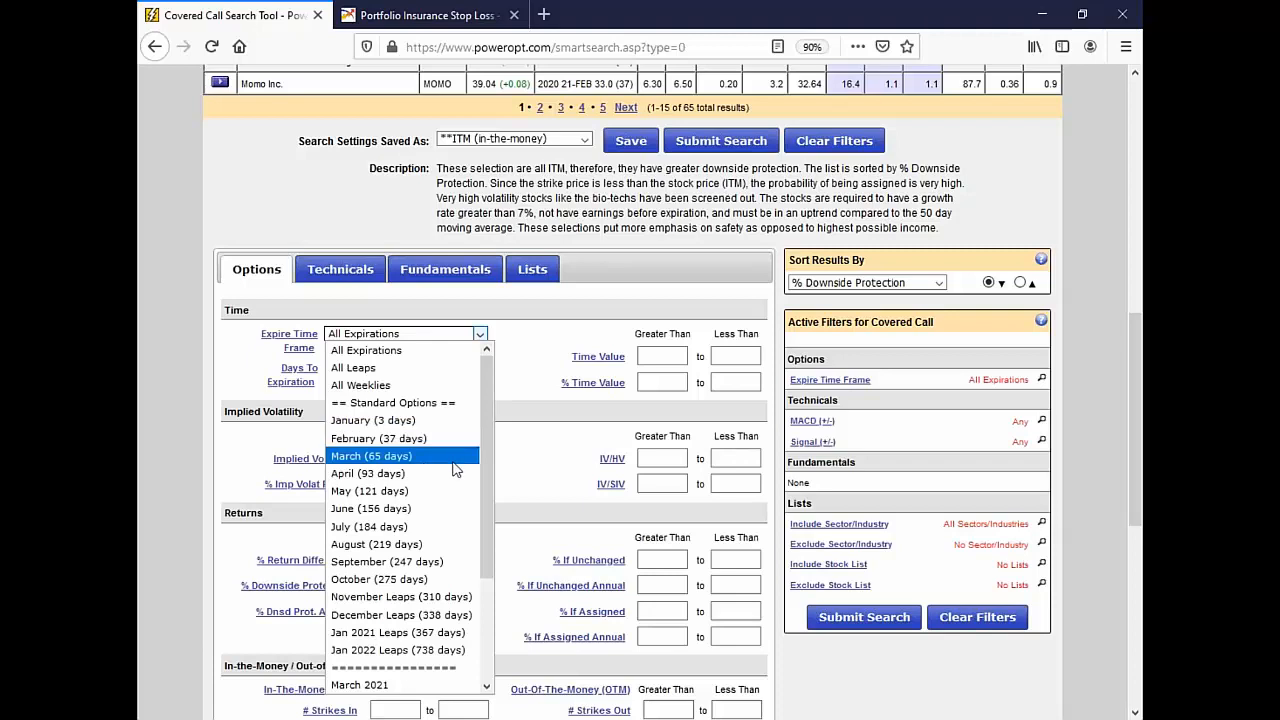
{"action": "left_click", "coordinate": [452, 352]}
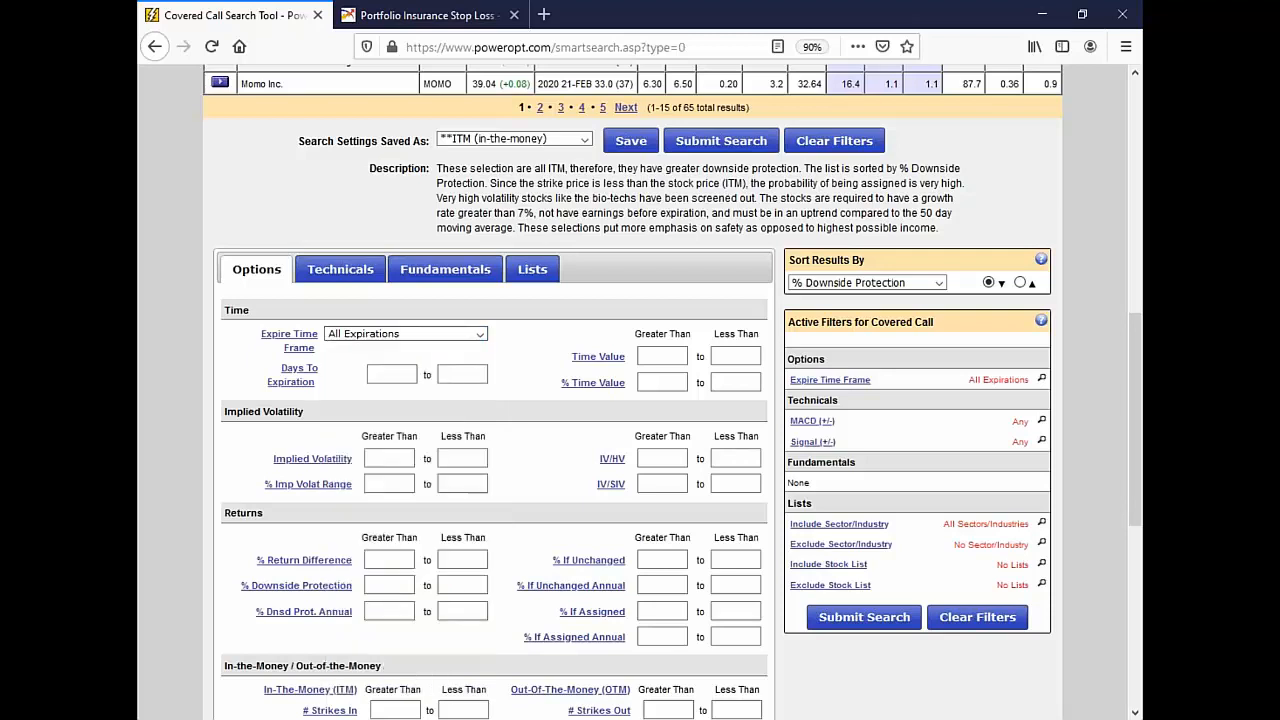
{"action": "type", "text": "30"}
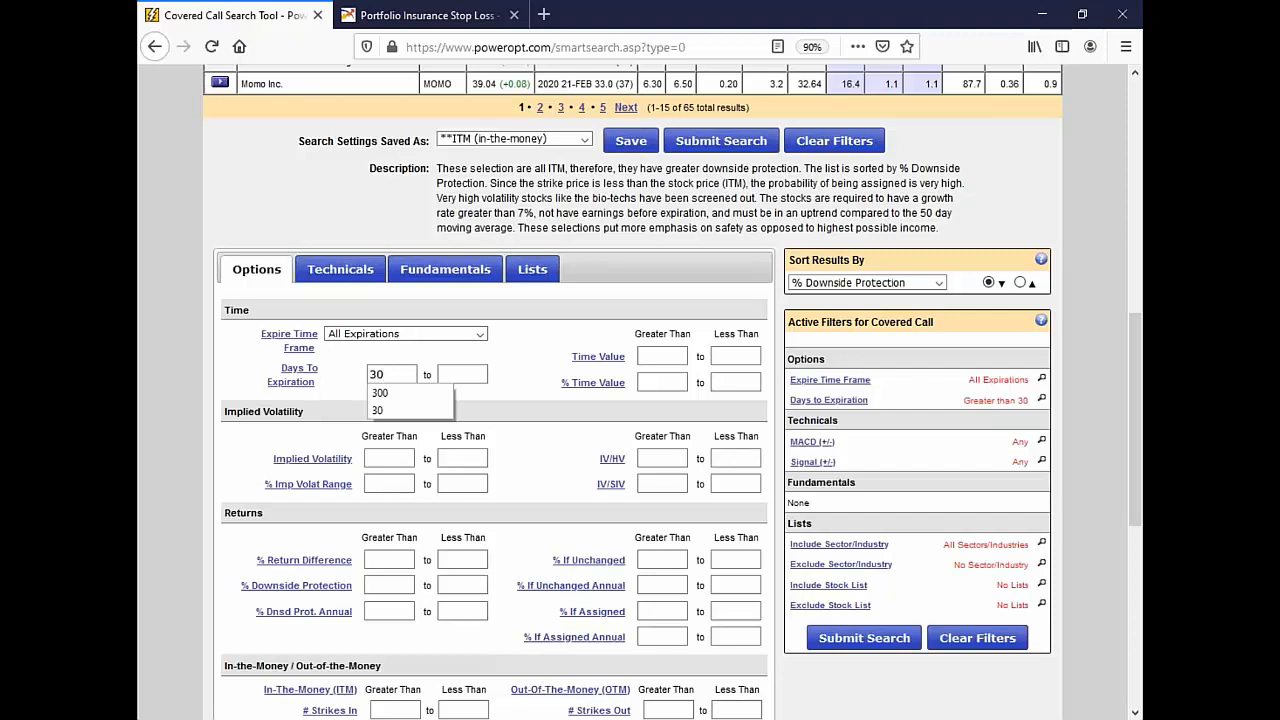
{"action": "left_click", "coordinate": [462, 374]}
{"action": "type", "text": "60"}
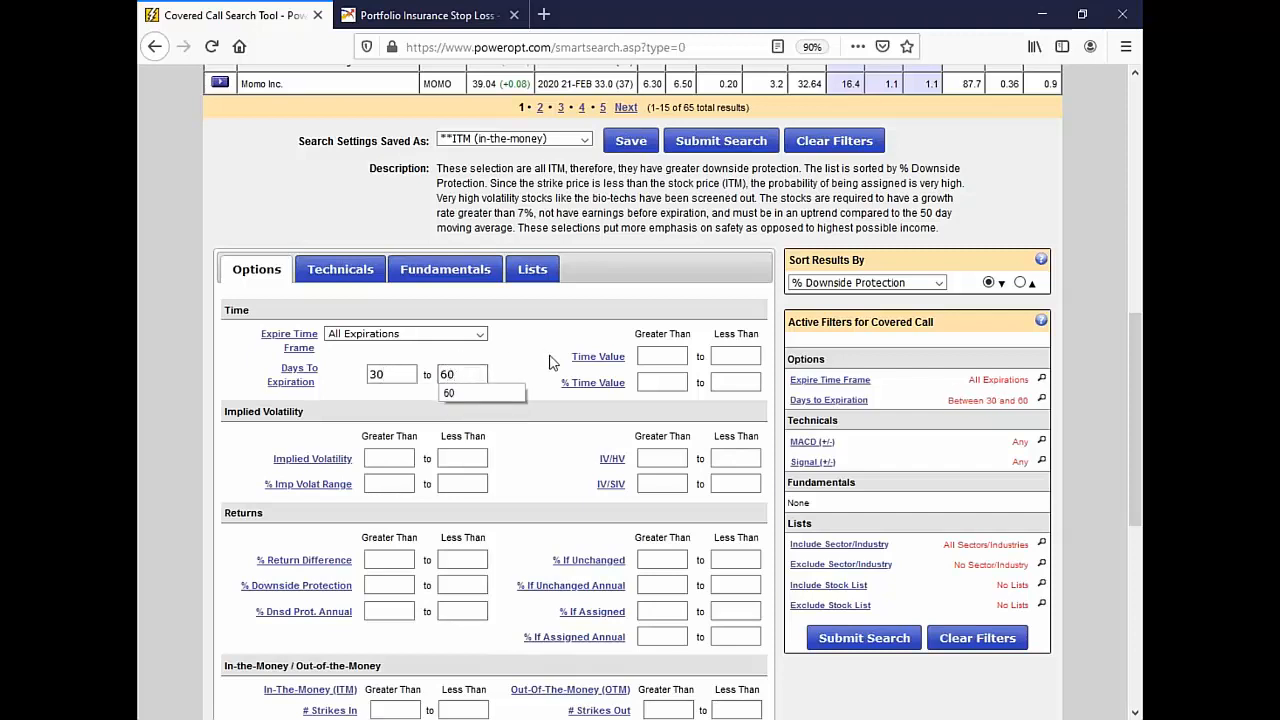
Step: Require % Downside Protection greater than 2 and % Out Money greater than 2 in the options filters
{"action": "scroll", "coordinate": [515, 370], "scroll_direction": "down", "scroll_amount": 5}
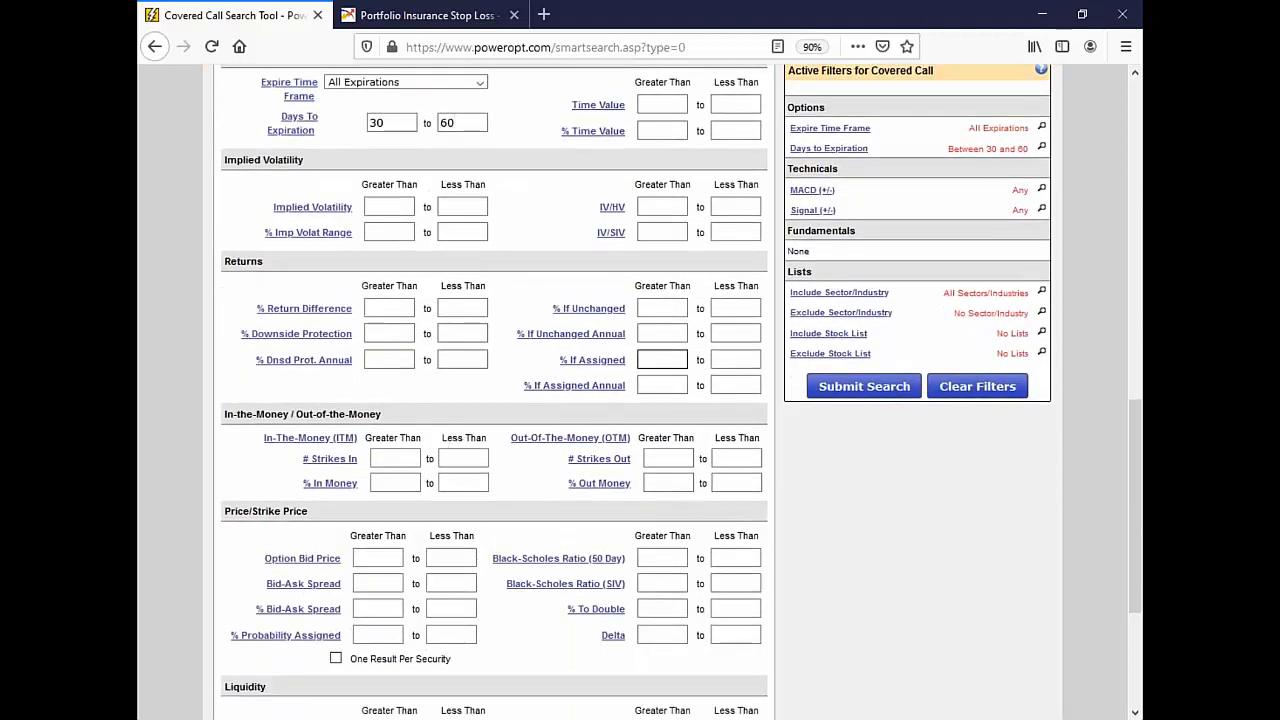
{"action": "left_click", "coordinate": [392, 333]}
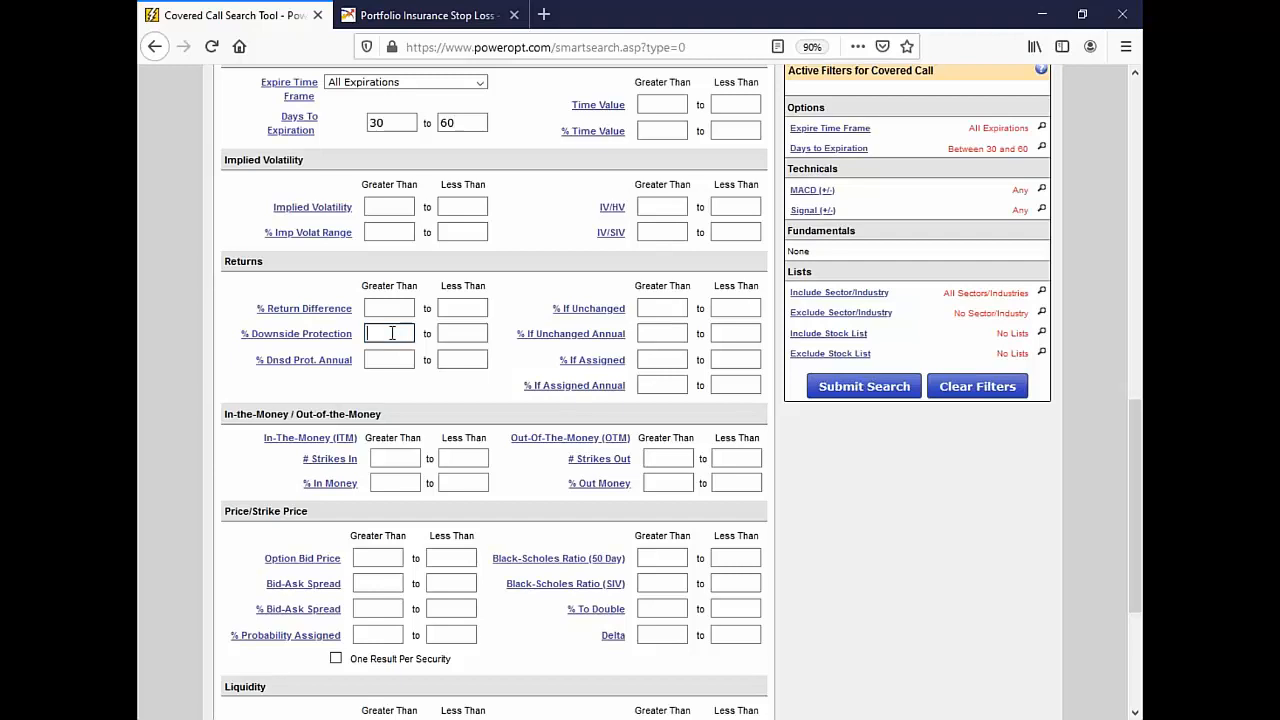
{"action": "type", "text": "2"}
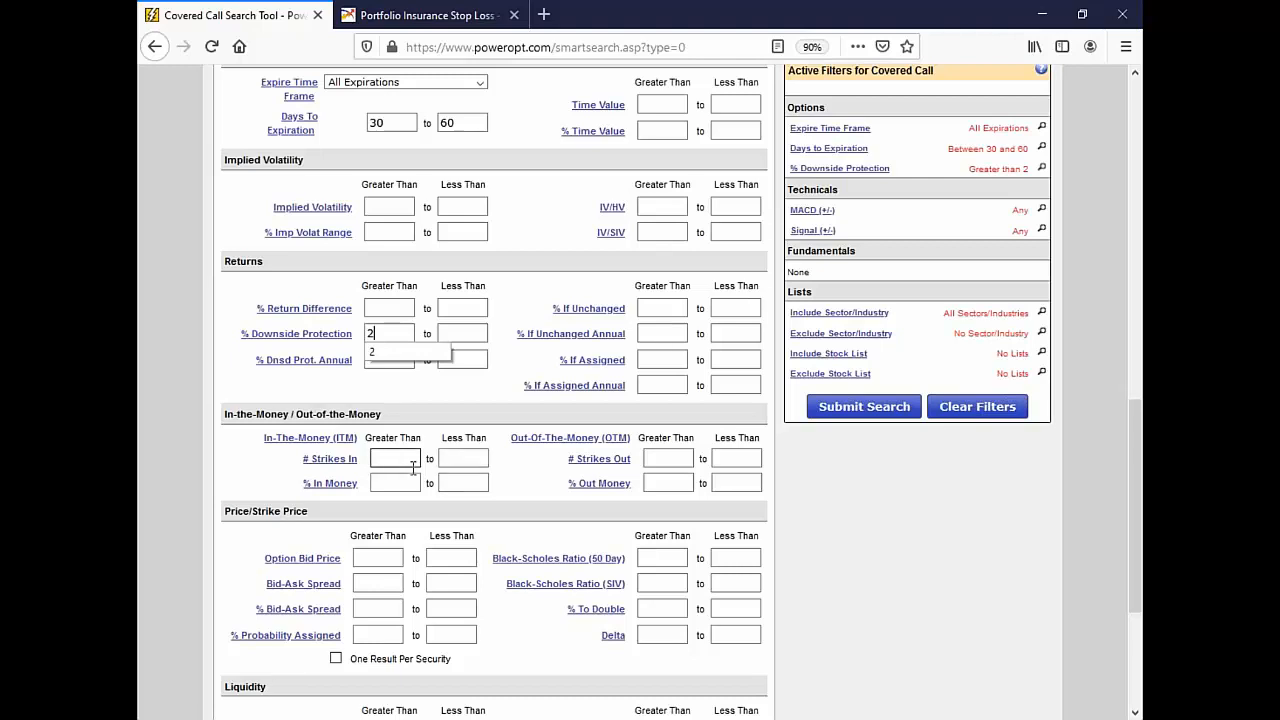
{"action": "left_click", "coordinate": [660, 484]}
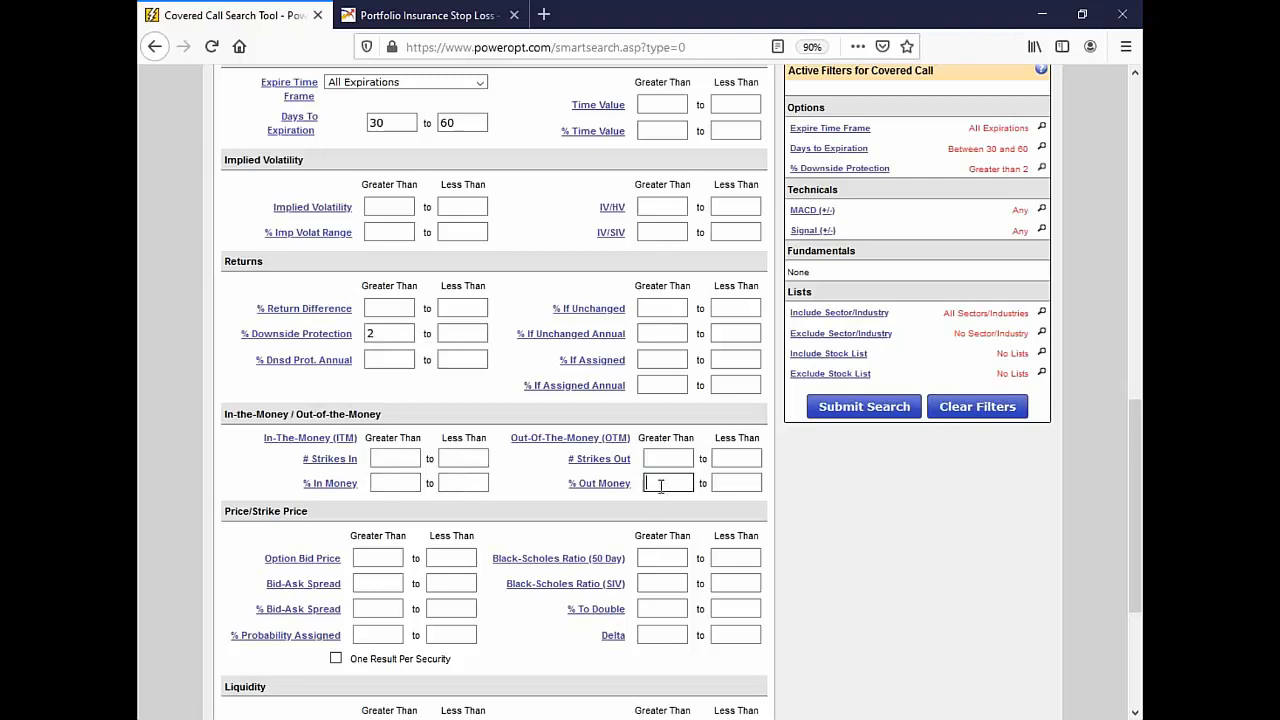
{"action": "type", "text": "2"}
{"action": "left_click", "coordinate": [598, 487]}
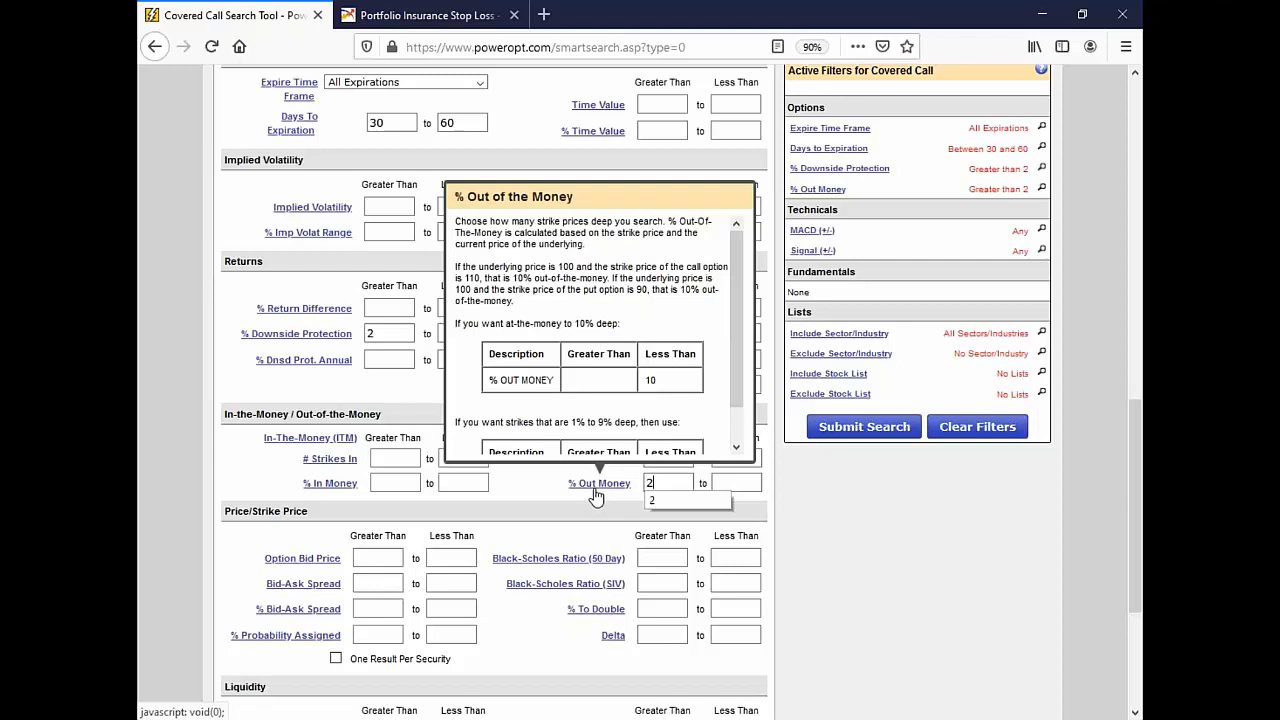
Step: Limit % Probability Assigned to less than 60 in the price/strike price filters
{"action": "scroll", "coordinate": [340, 556], "scroll_direction": "down", "scroll_amount": 2}
{"action": "mouse_move", "coordinate": [340, 556]}
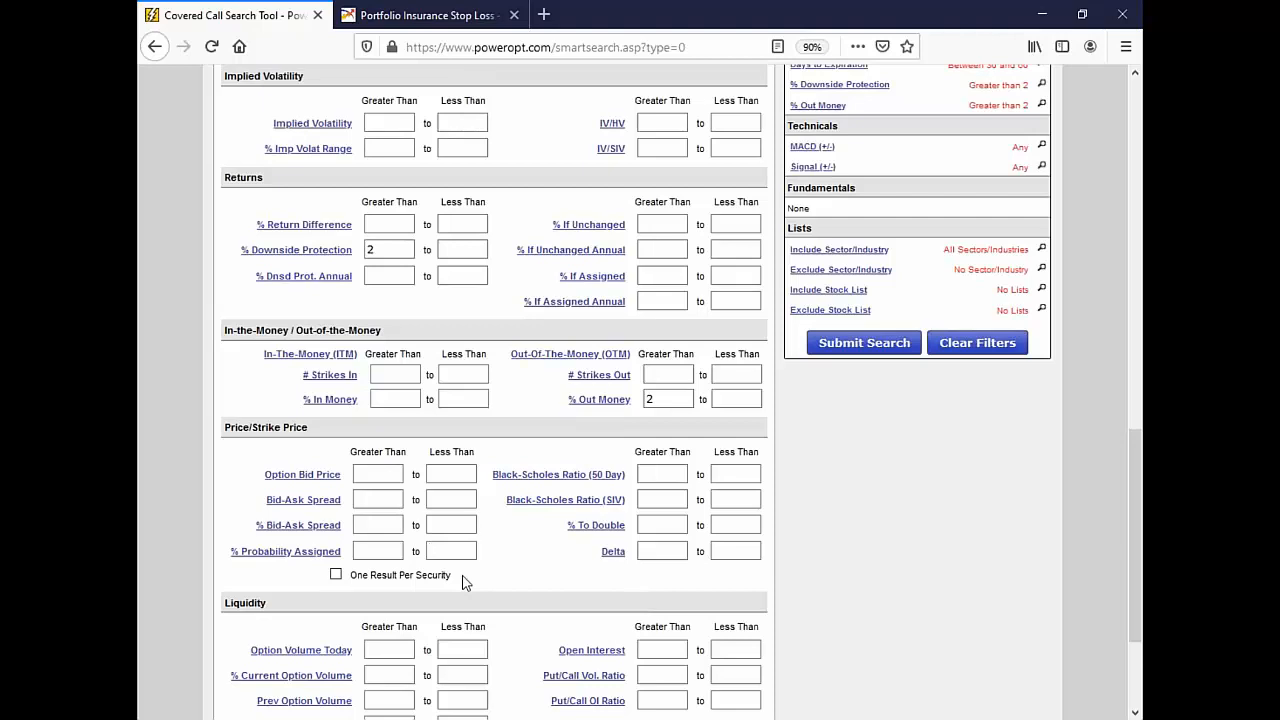
{"action": "type", "text": "60"}
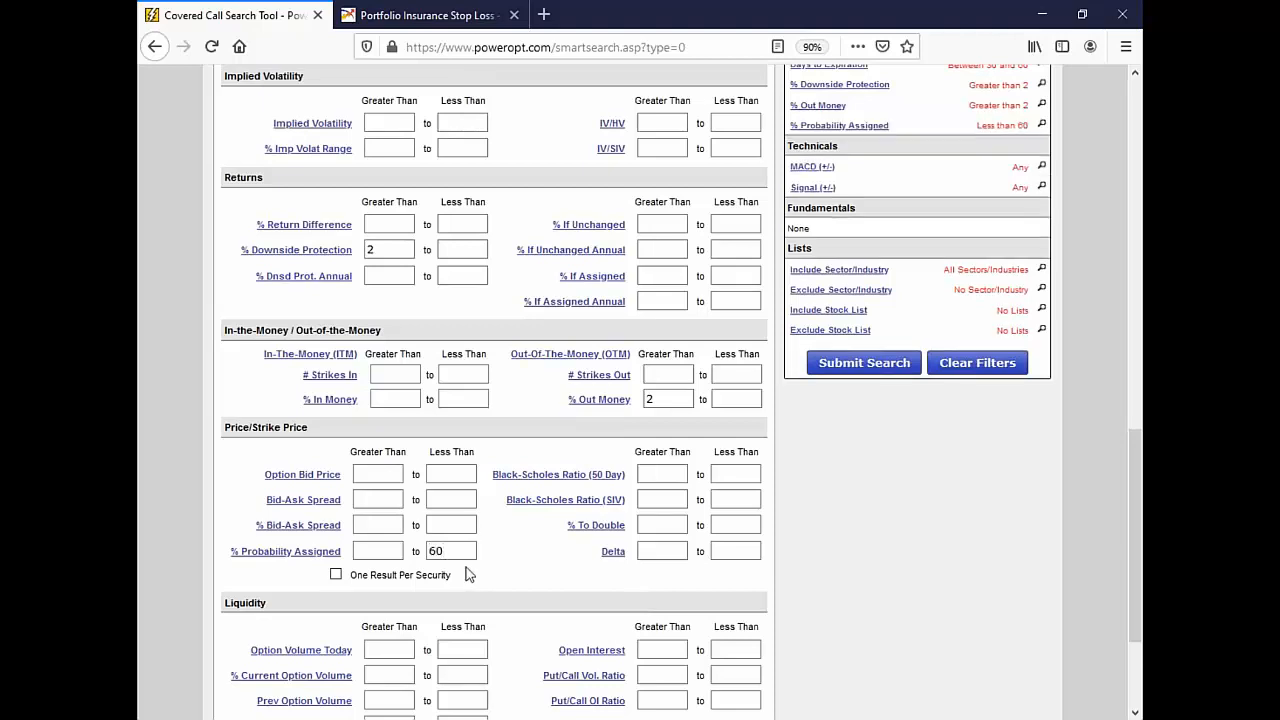
Step: Set the liquidity filters to Option Volume Today greater than 10 and Open Interest greater than 100
{"action": "scroll", "coordinate": [469, 575], "scroll_direction": "down", "scroll_amount": 2}
{"action": "left_click", "coordinate": [396, 567]}
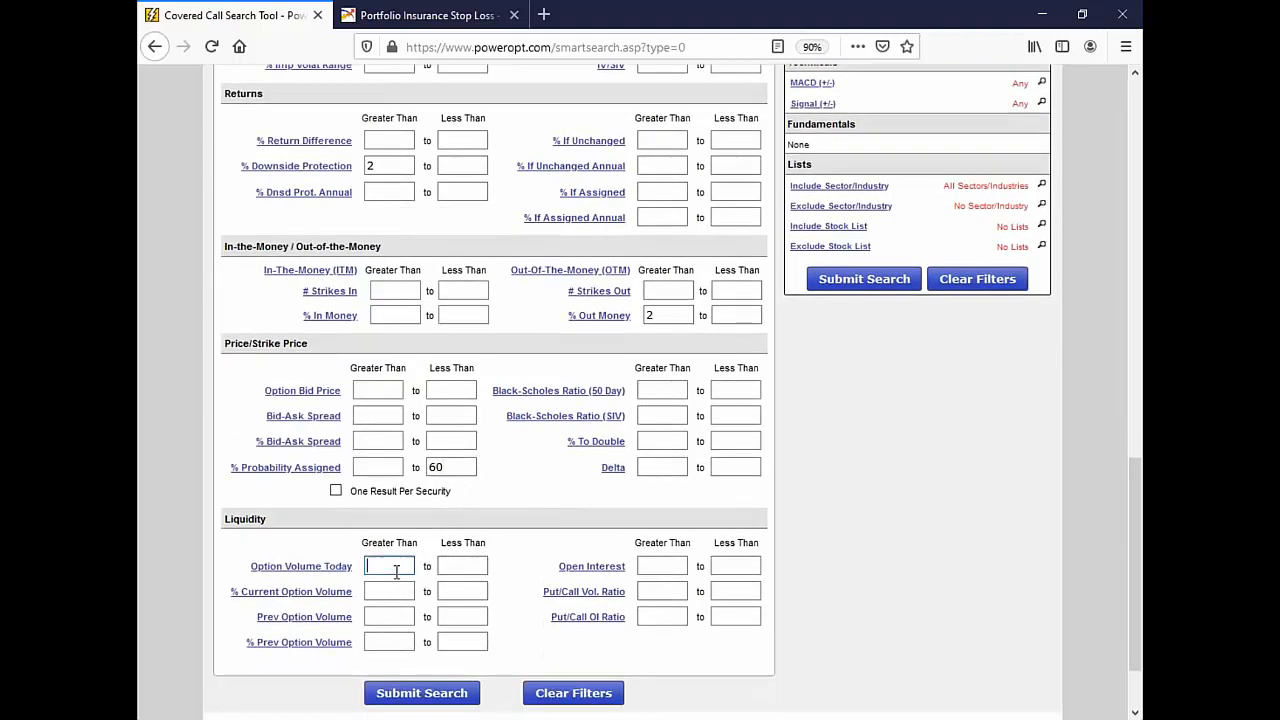
{"action": "type", "text": "10"}
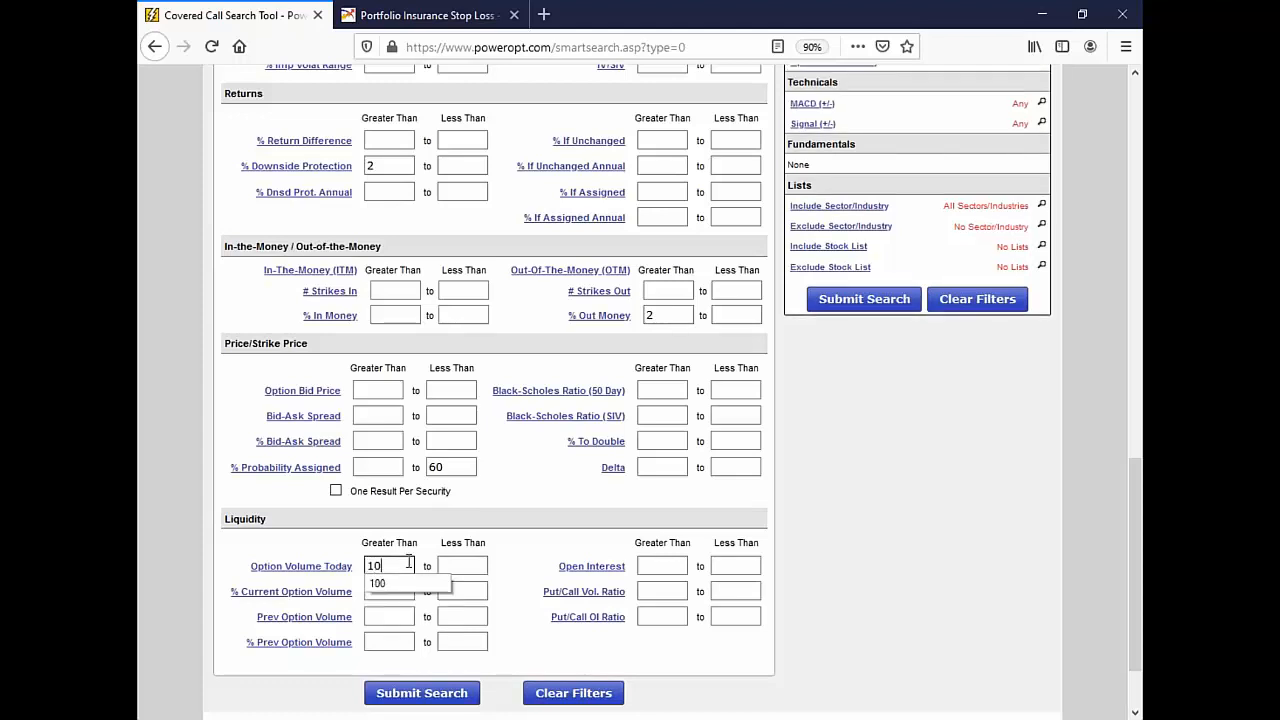
{"action": "left_click", "coordinate": [662, 567]}
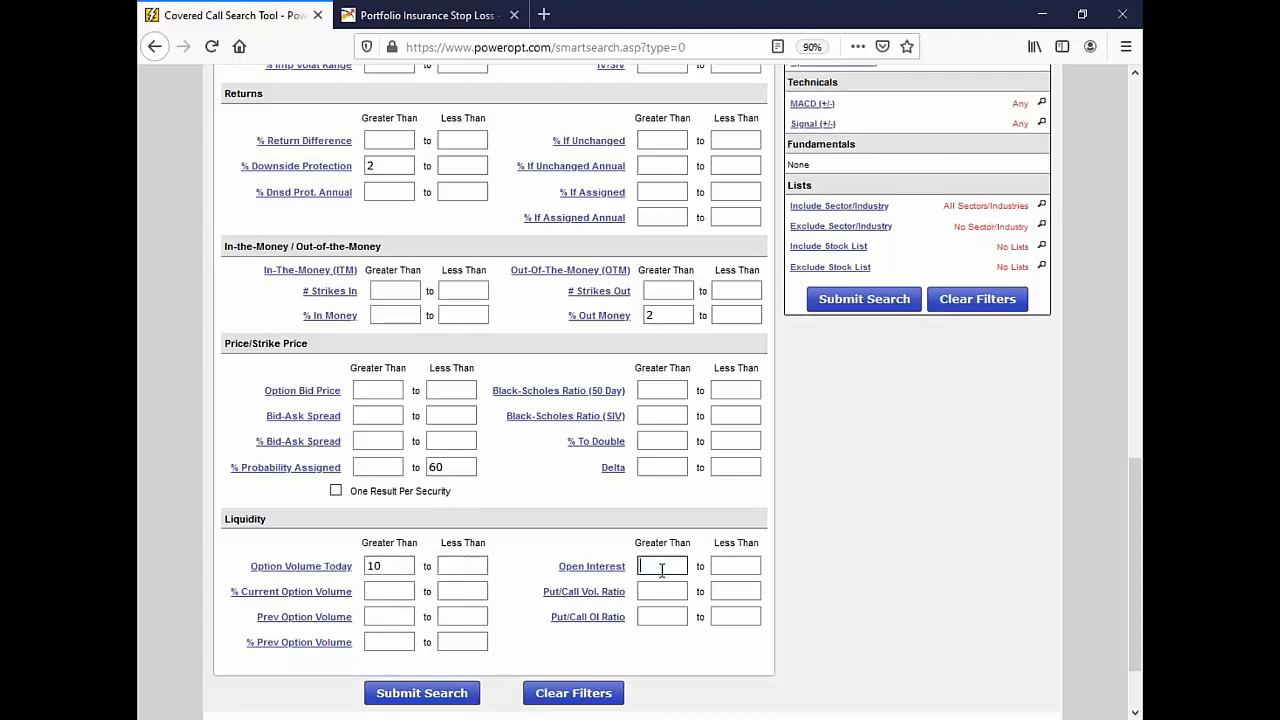
{"action": "type", "text": "100"}
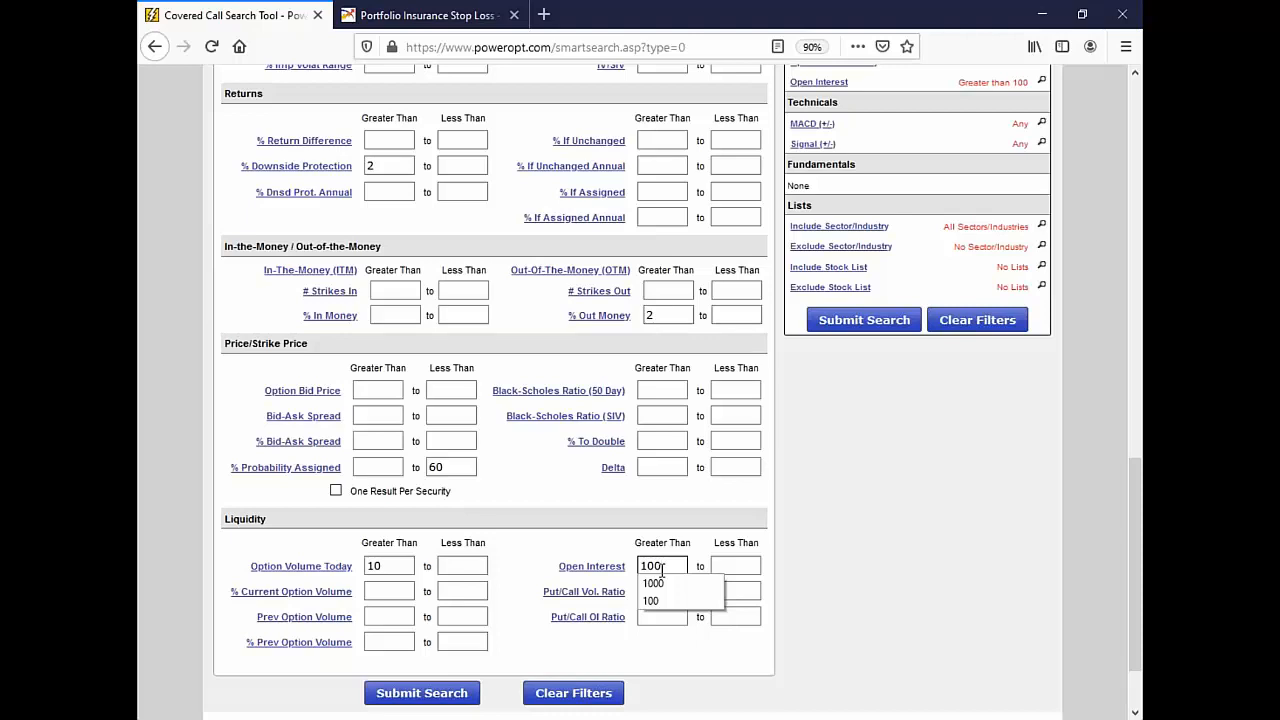
Step: Set the Simple Moving Average filter in the technicals criteria to Stock Price > SMA20
{"action": "scroll", "coordinate": [612, 578], "scroll_direction": "up", "scroll_amount": 3}
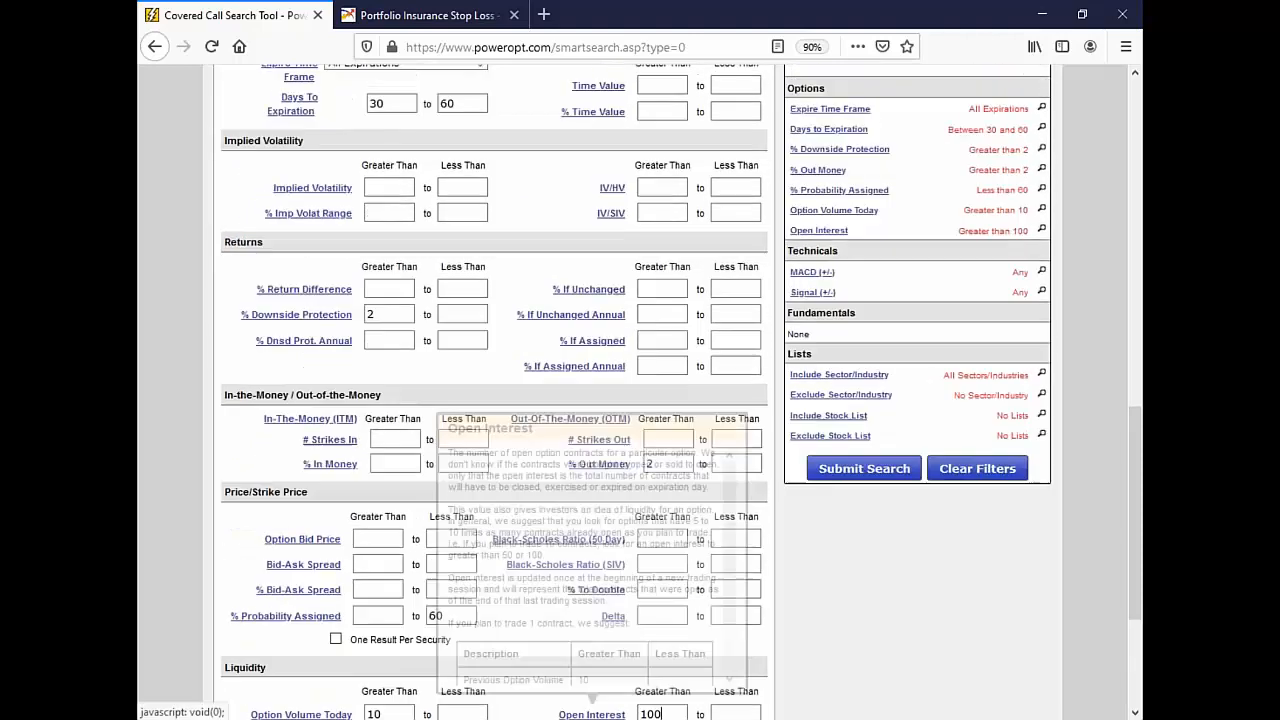
{"action": "left_click", "coordinate": [350, 105]}
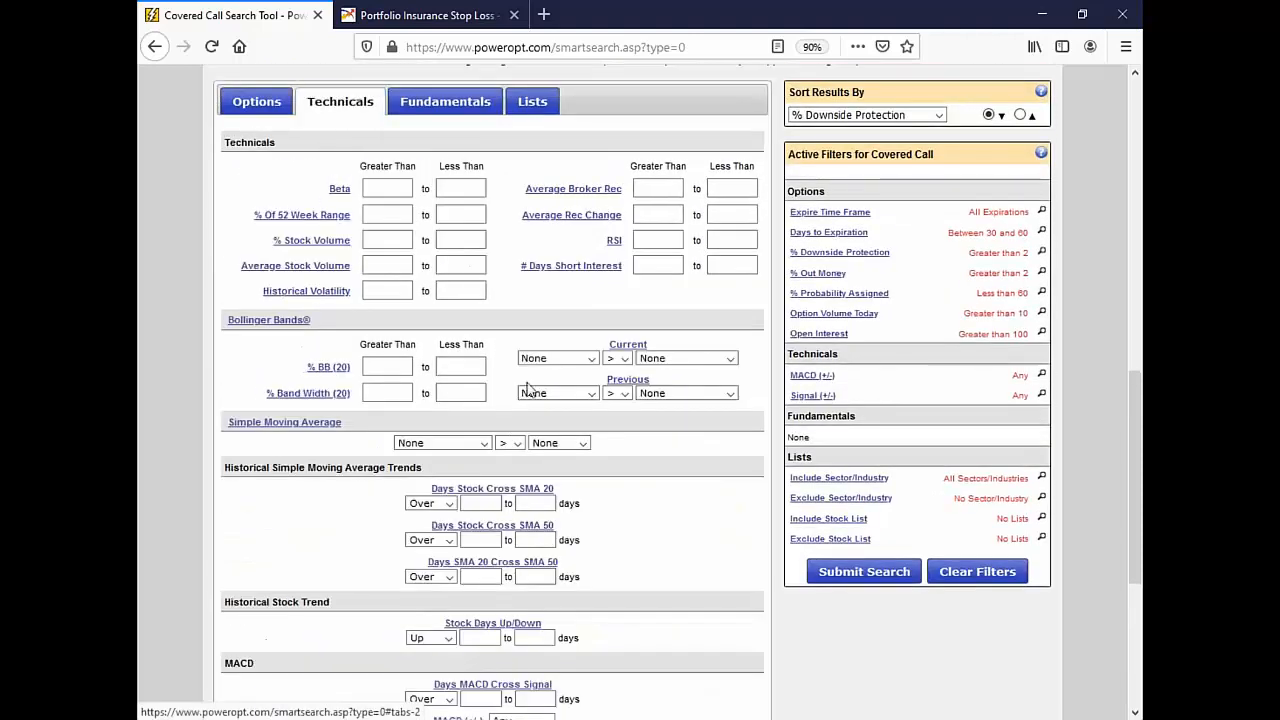
{"action": "left_click", "coordinate": [485, 444]}
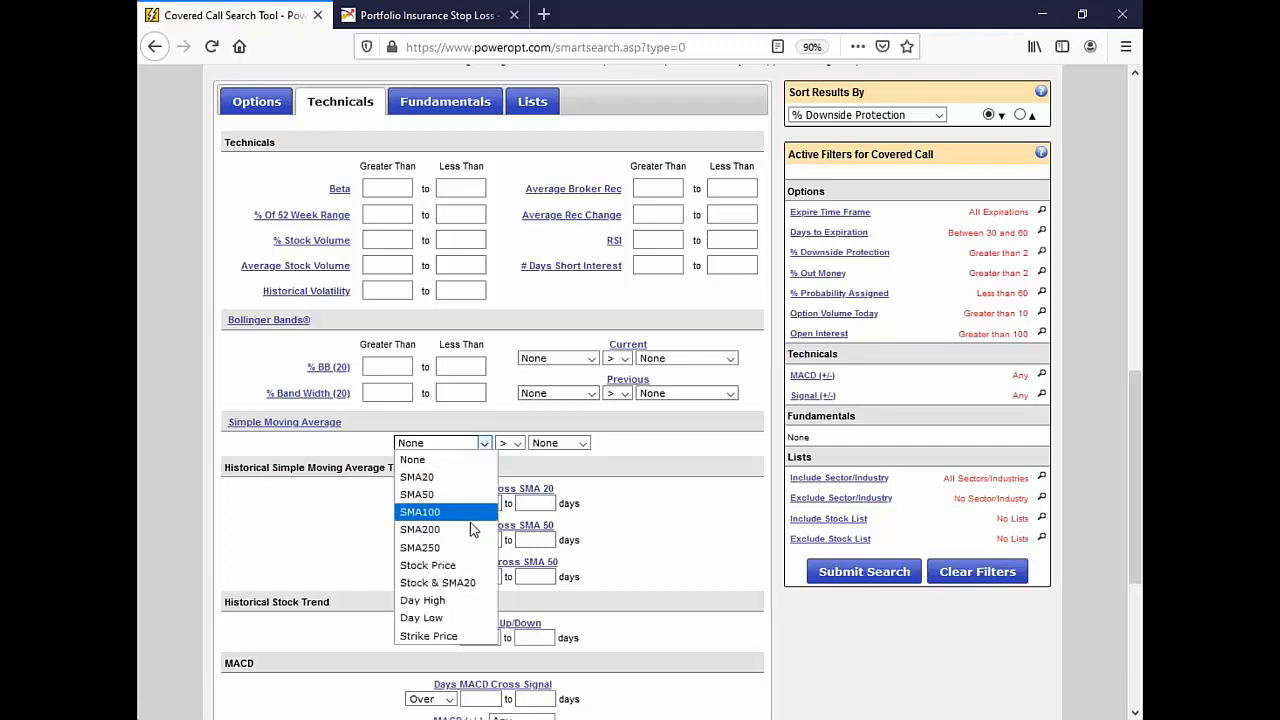
{"action": "left_click", "coordinate": [462, 571]}
{"action": "left_click", "coordinate": [572, 446]}
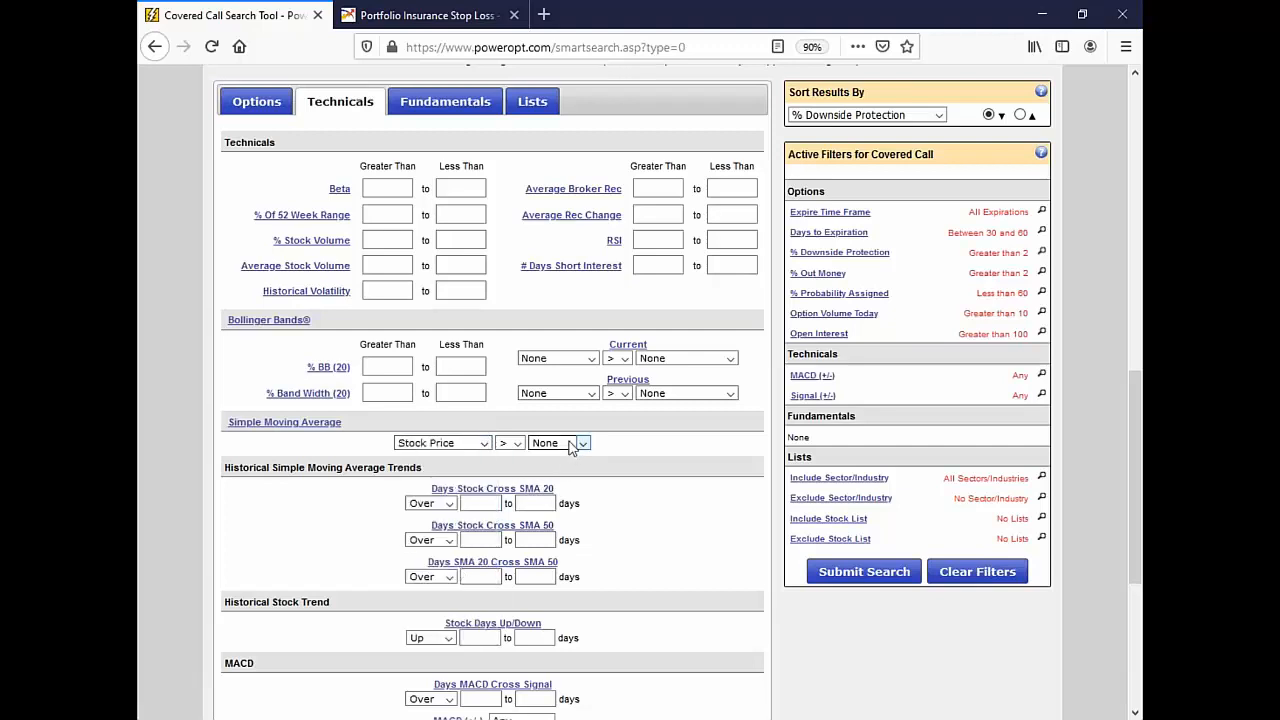
{"action": "left_click", "coordinate": [566, 478]}
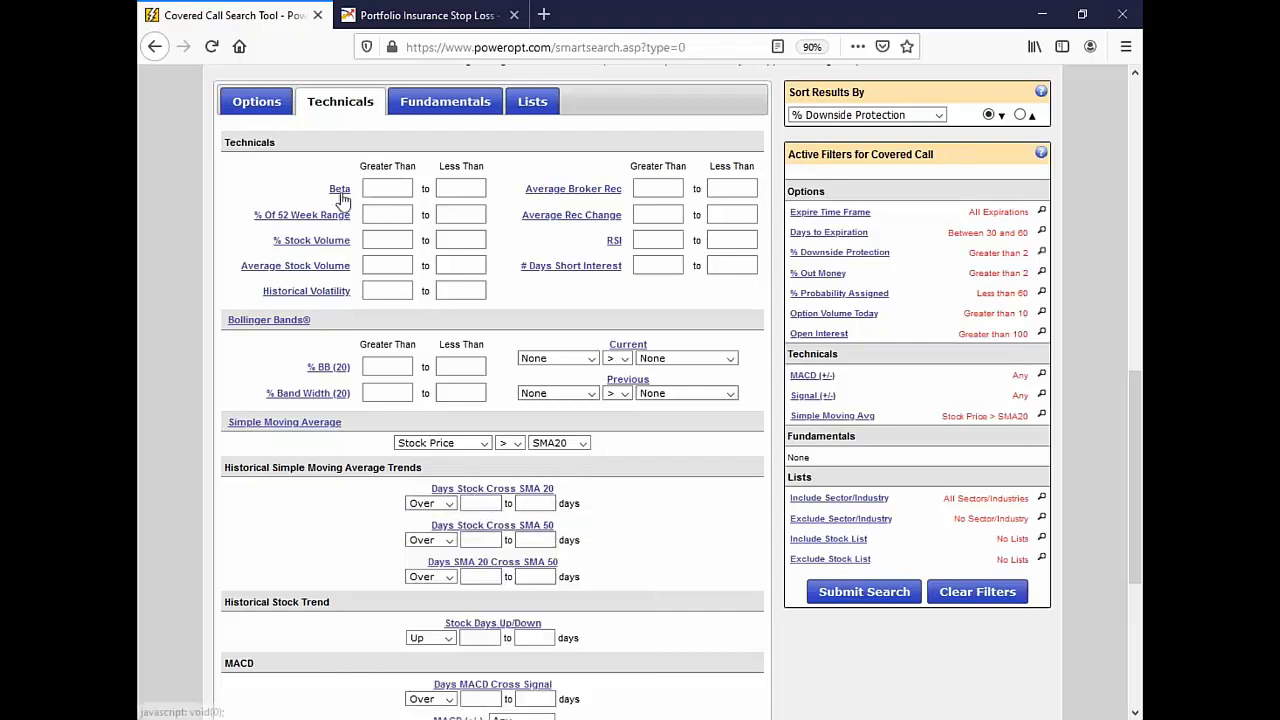
Step: Check the Average Stock Volume explanation and set that technical filter to greater than 750
{"action": "mouse_move", "coordinate": [341, 200]}
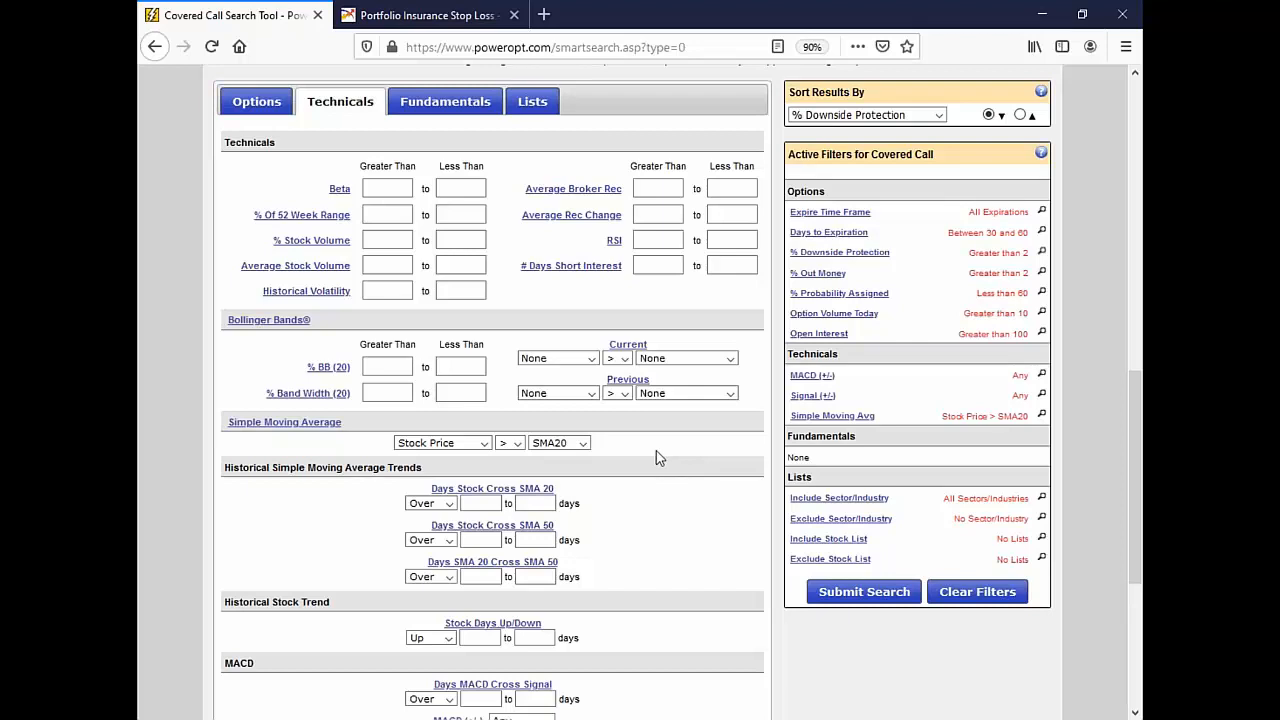
{"action": "left_click", "coordinate": [372, 265]}
{"action": "left_click", "coordinate": [347, 268]}
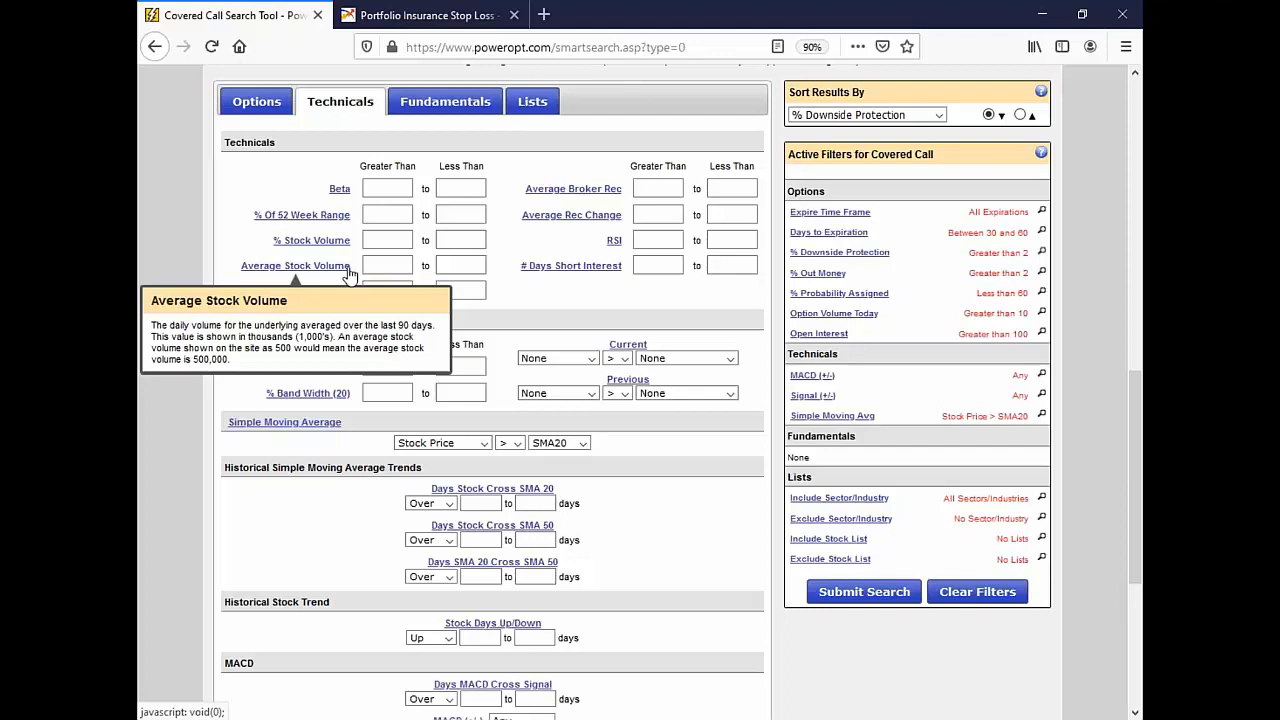
{"action": "type", "text": "750"}
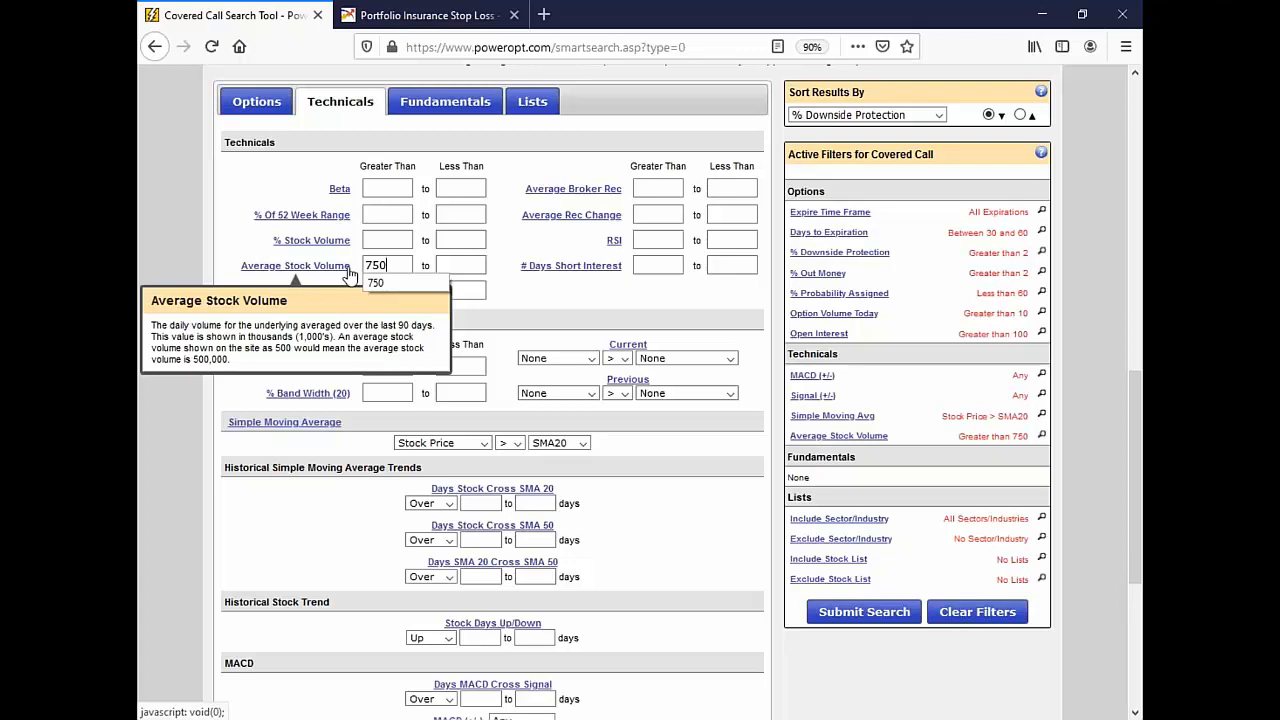
Step: Set the fundamentals filters to a Stock Price between 10 and 150 and % EPS Growth greater than 5
{"action": "left_click", "coordinate": [448, 112]}
{"action": "left_click", "coordinate": [395, 190]}
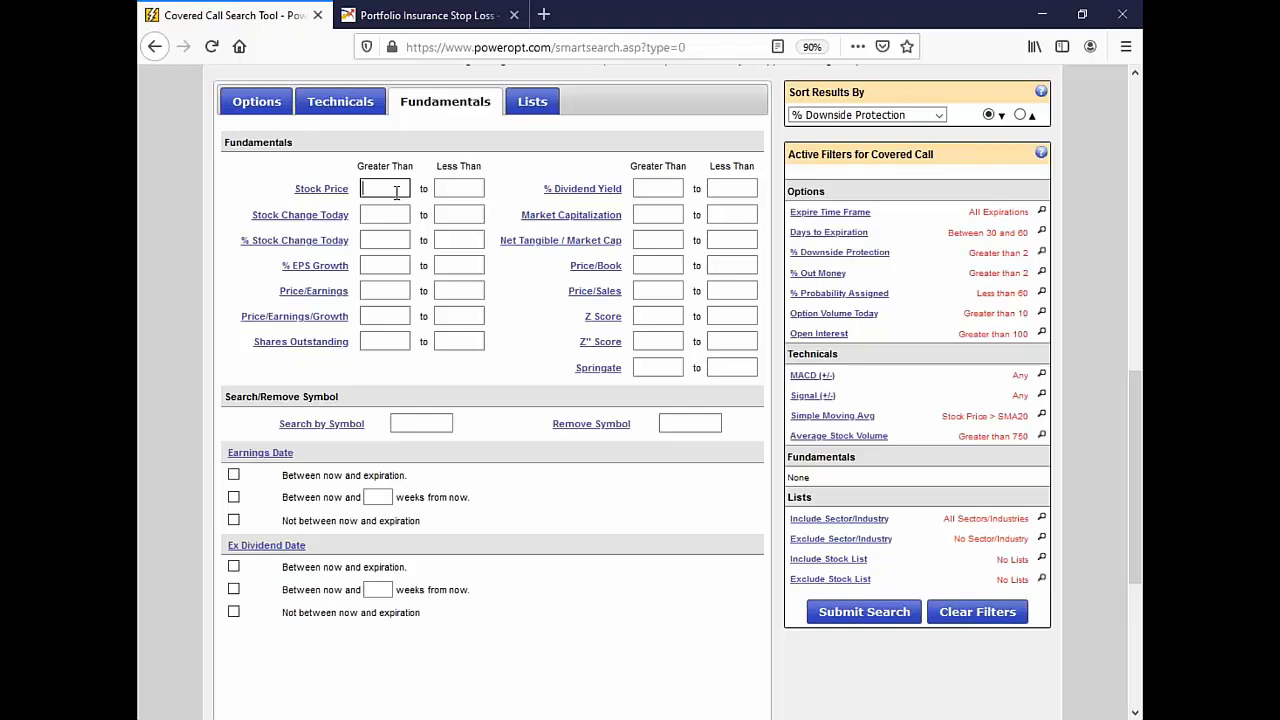
{"action": "type", "text": "10"}
{"action": "left_click", "coordinate": [451, 187]}
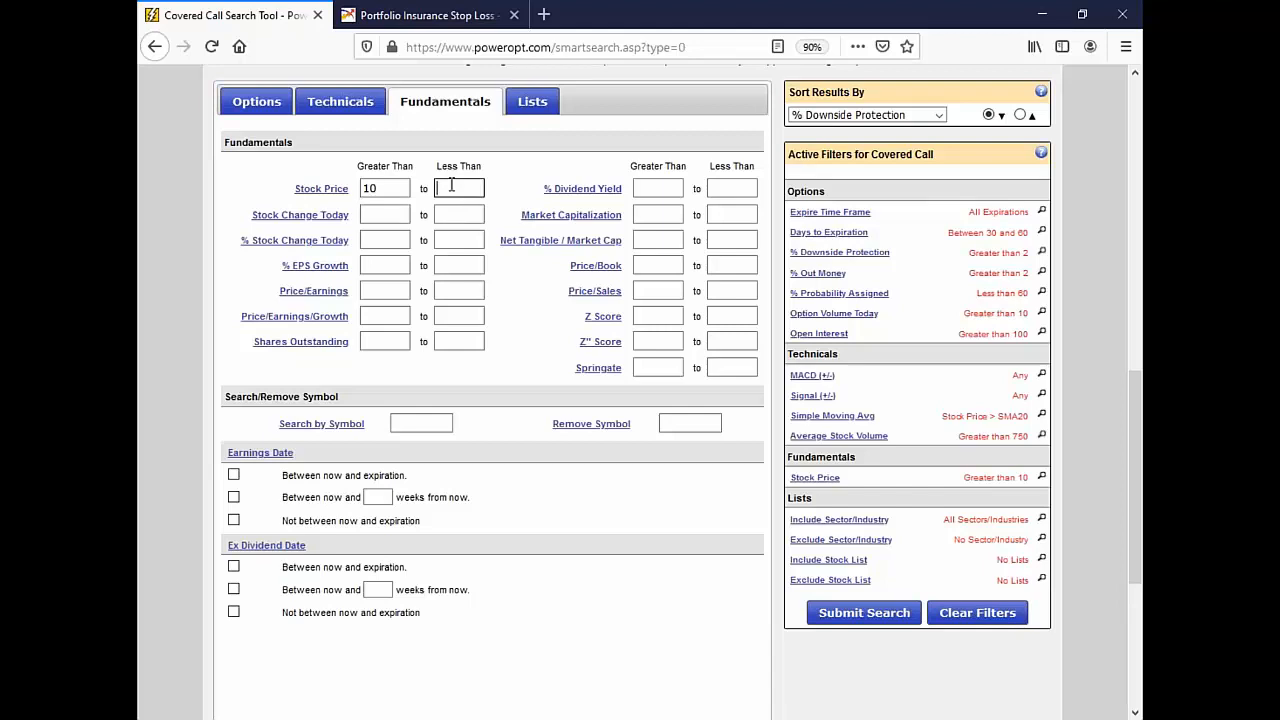
{"action": "type", "text": "150"}
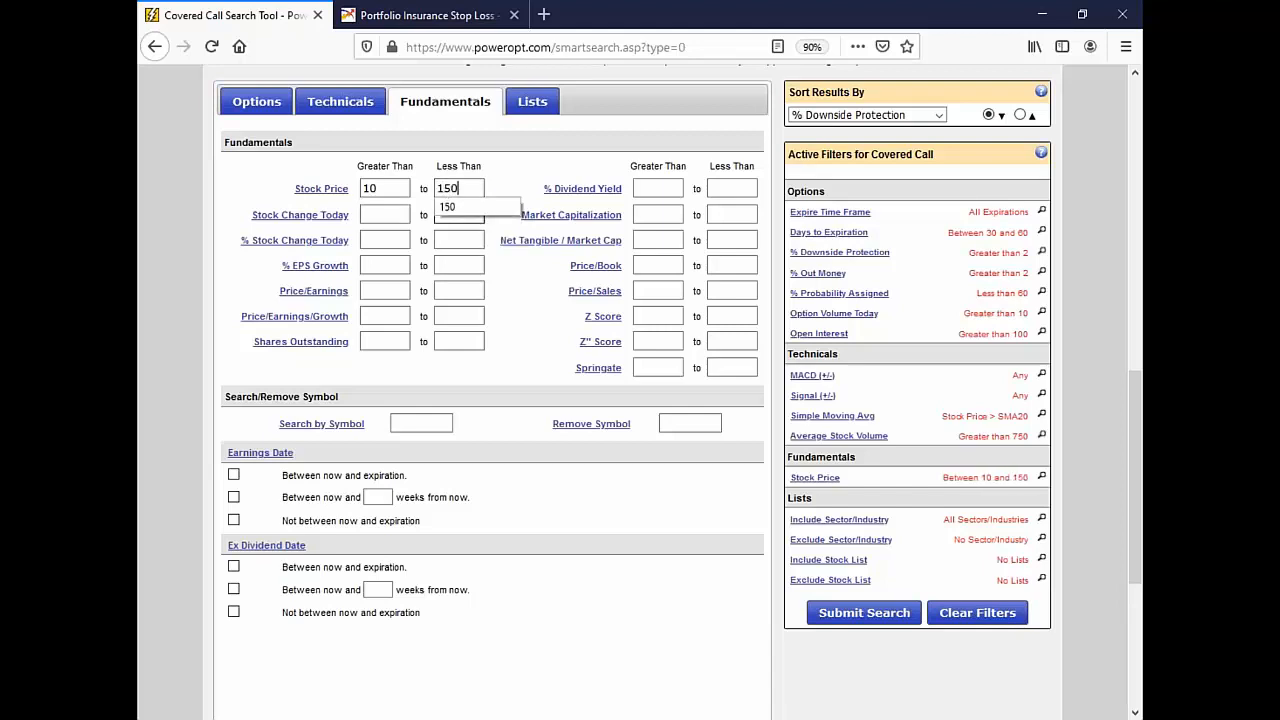
{"action": "left_click", "coordinate": [392, 265]}
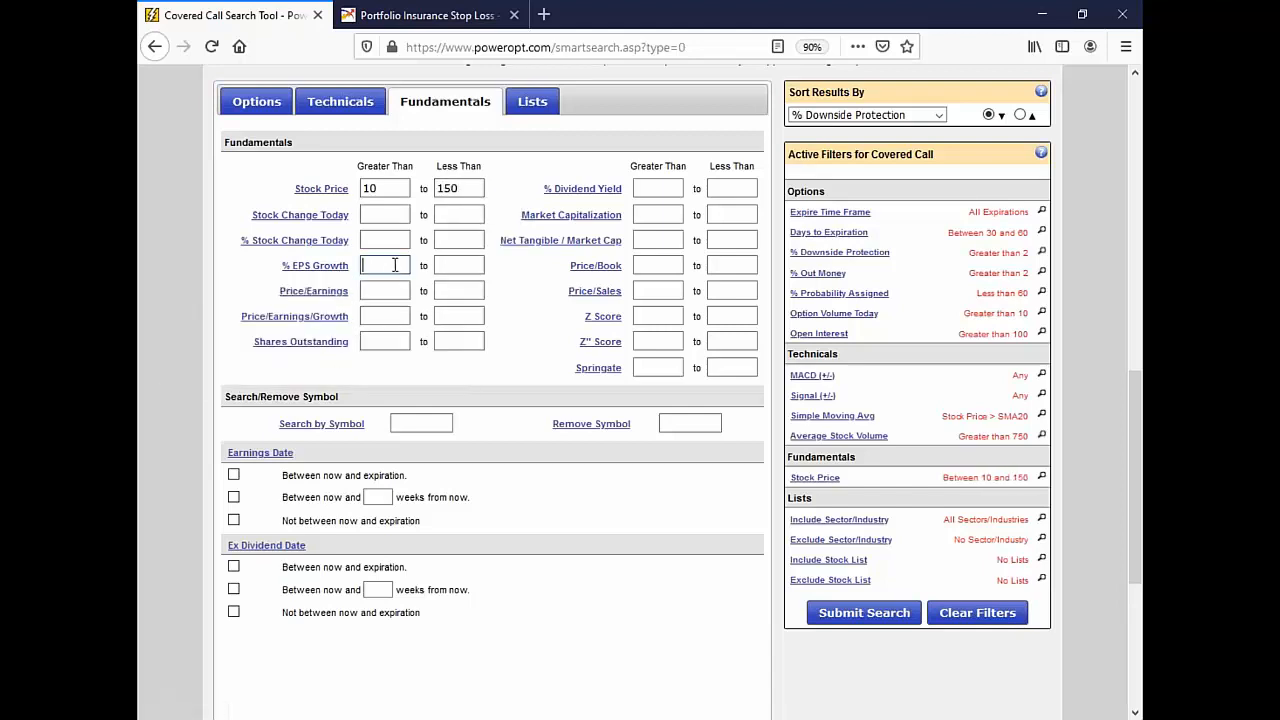
{"action": "type", "text": "5"}
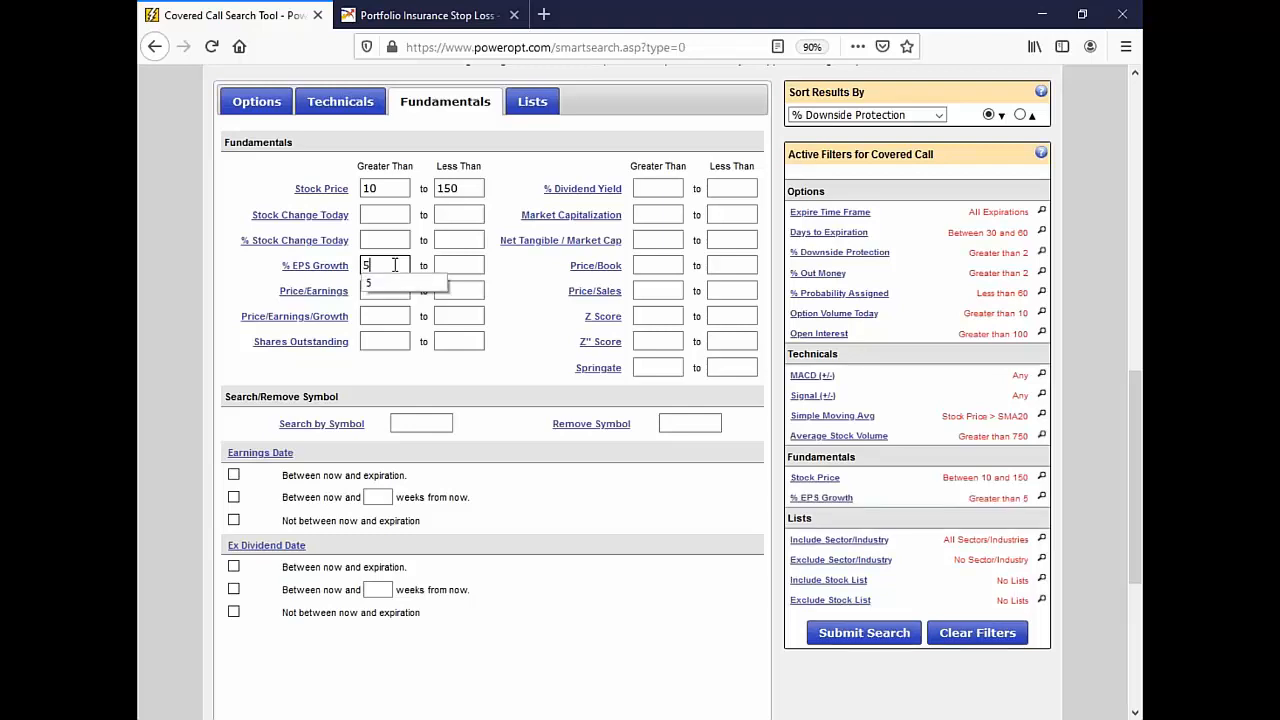
Step: Set the fundamentals filters to % Dividend Yield greater than 3 and Market Capitalization greater than 2500, consulting the Market Capitalization explanation
{"action": "left_click", "coordinate": [645, 190]}
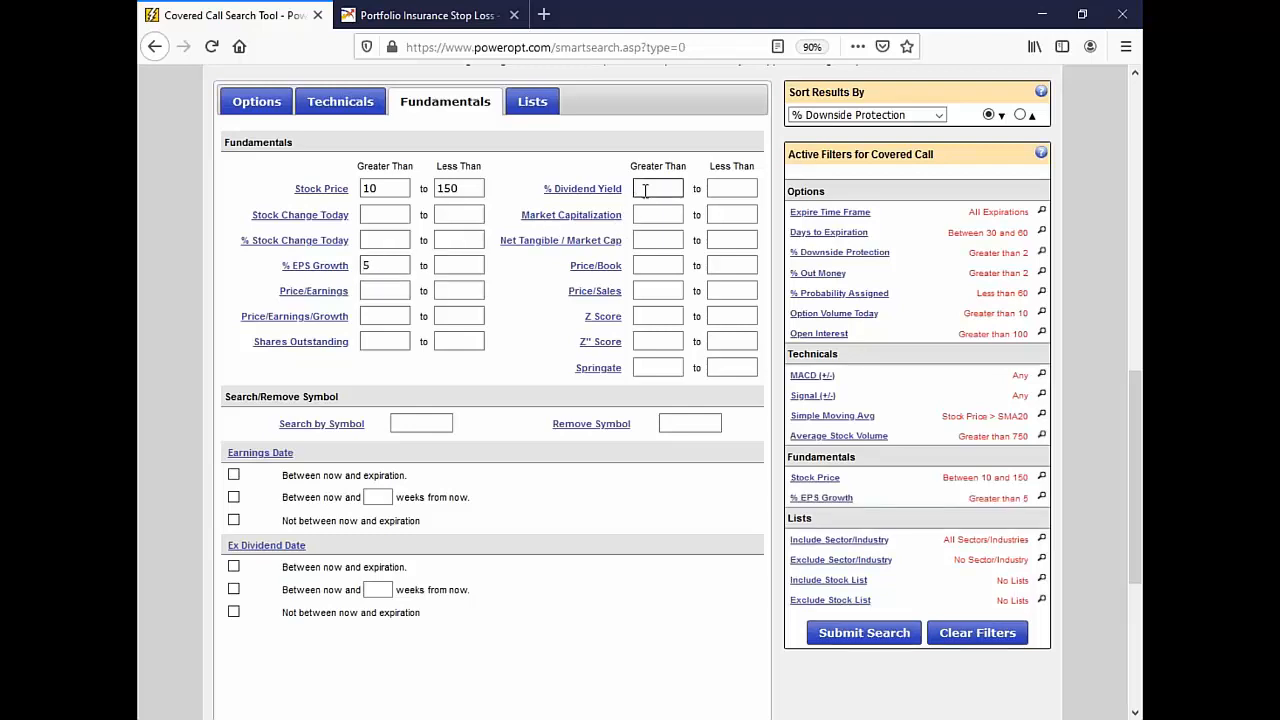
{"action": "type", "text": "3"}
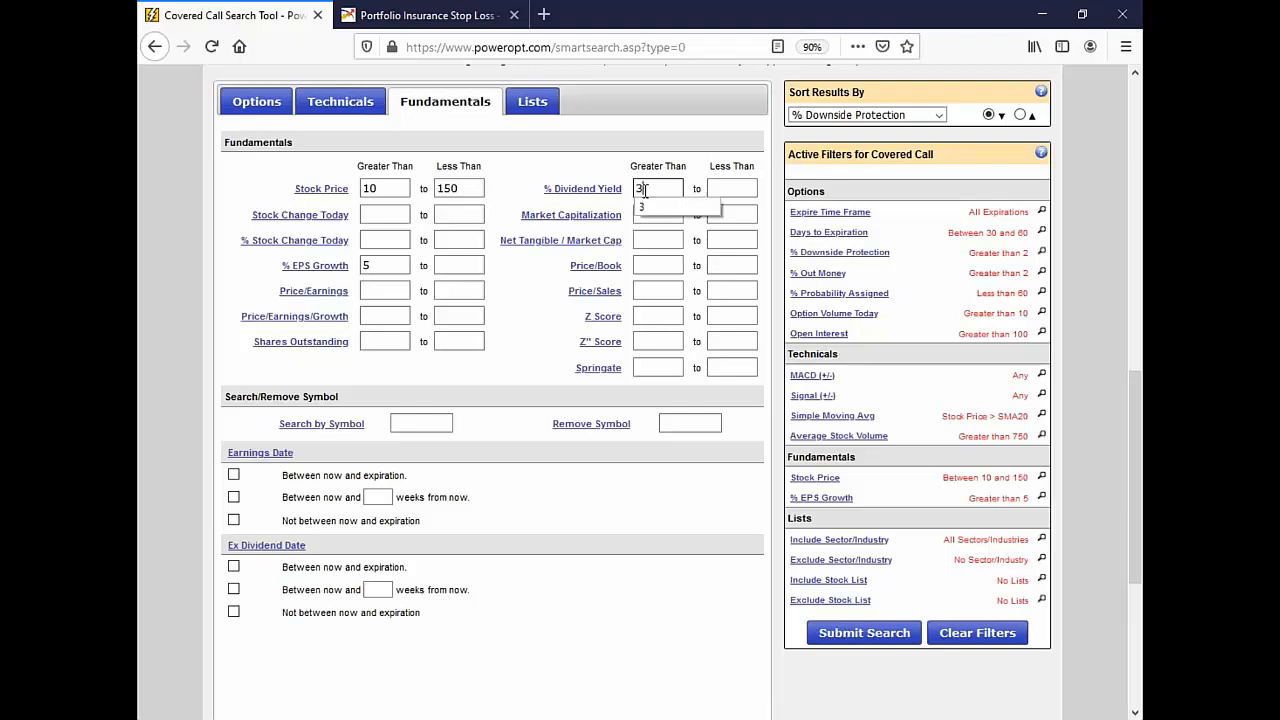
{"action": "mouse_move", "coordinate": [593, 221]}
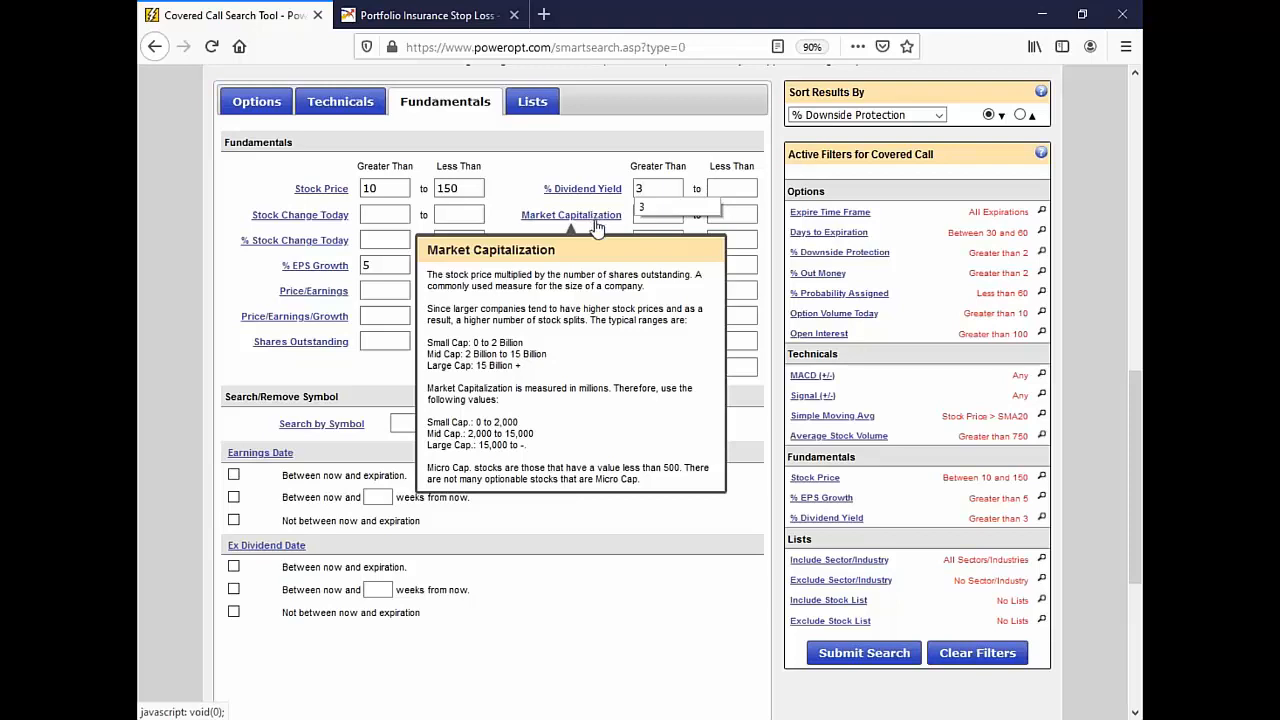
{"action": "left_click_drag", "start_coordinate": [469, 435], "coordinate": [546, 438]}
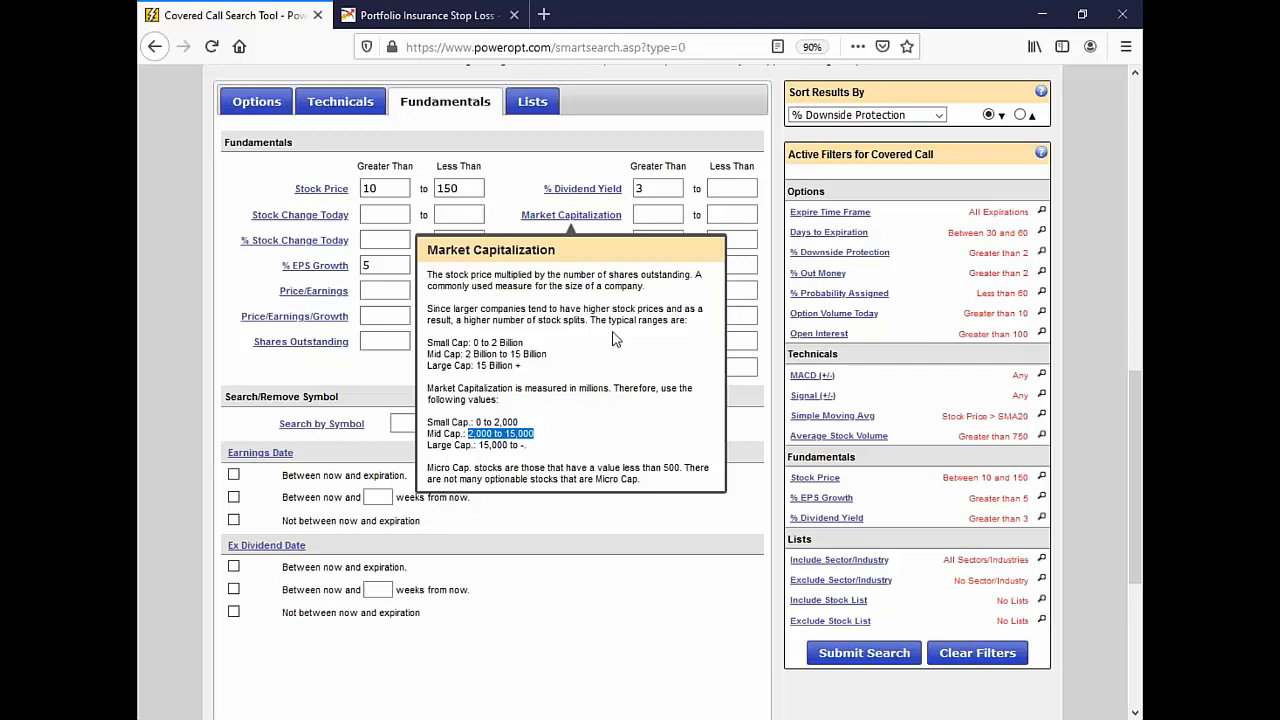
{"action": "left_click", "coordinate": [660, 216]}
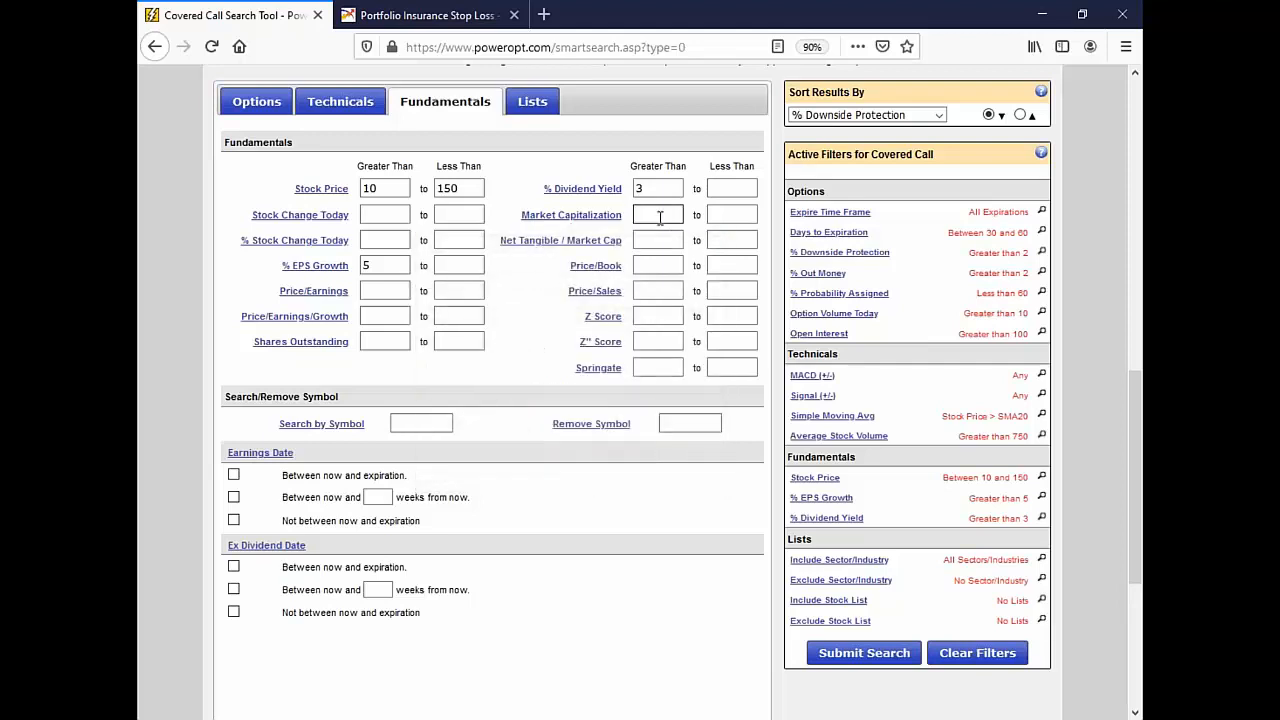
{"action": "type", "text": "2500"}
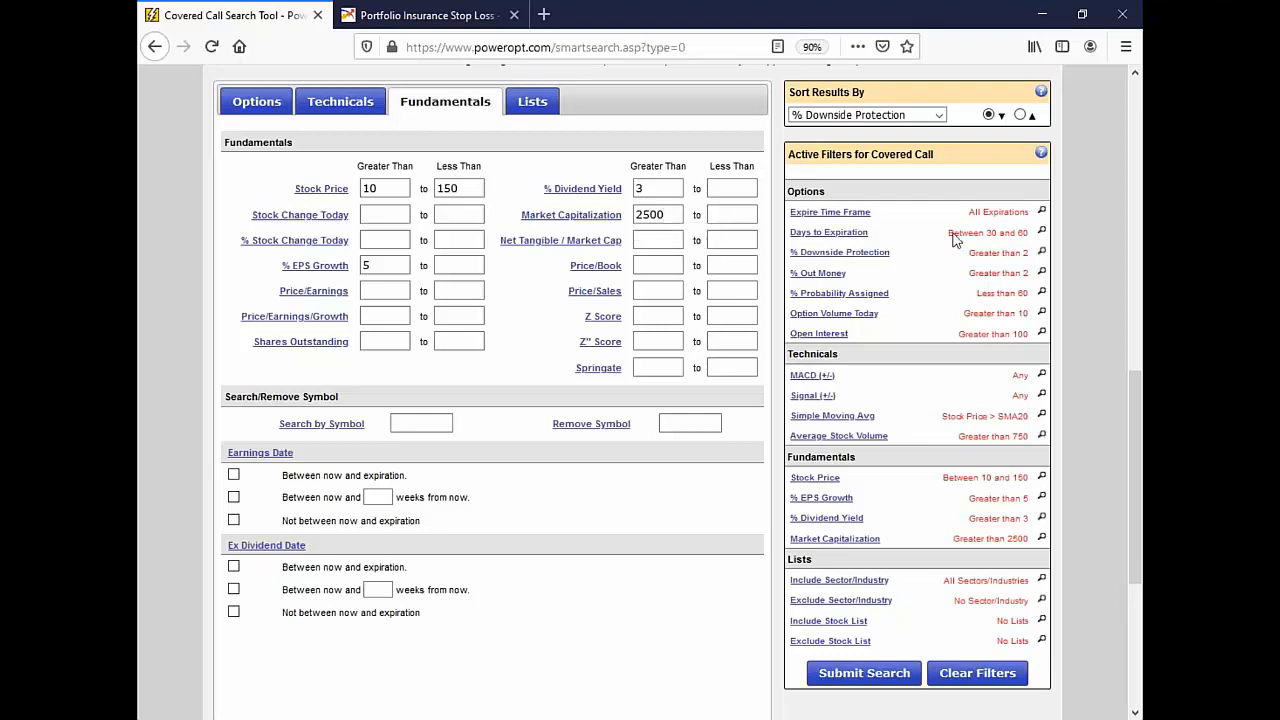
Step: Review the active option, technical and fundamental filters and submit the Covered Call search
{"action": "left_click_drag", "start_coordinate": [950, 233], "coordinate": [1026, 271]}
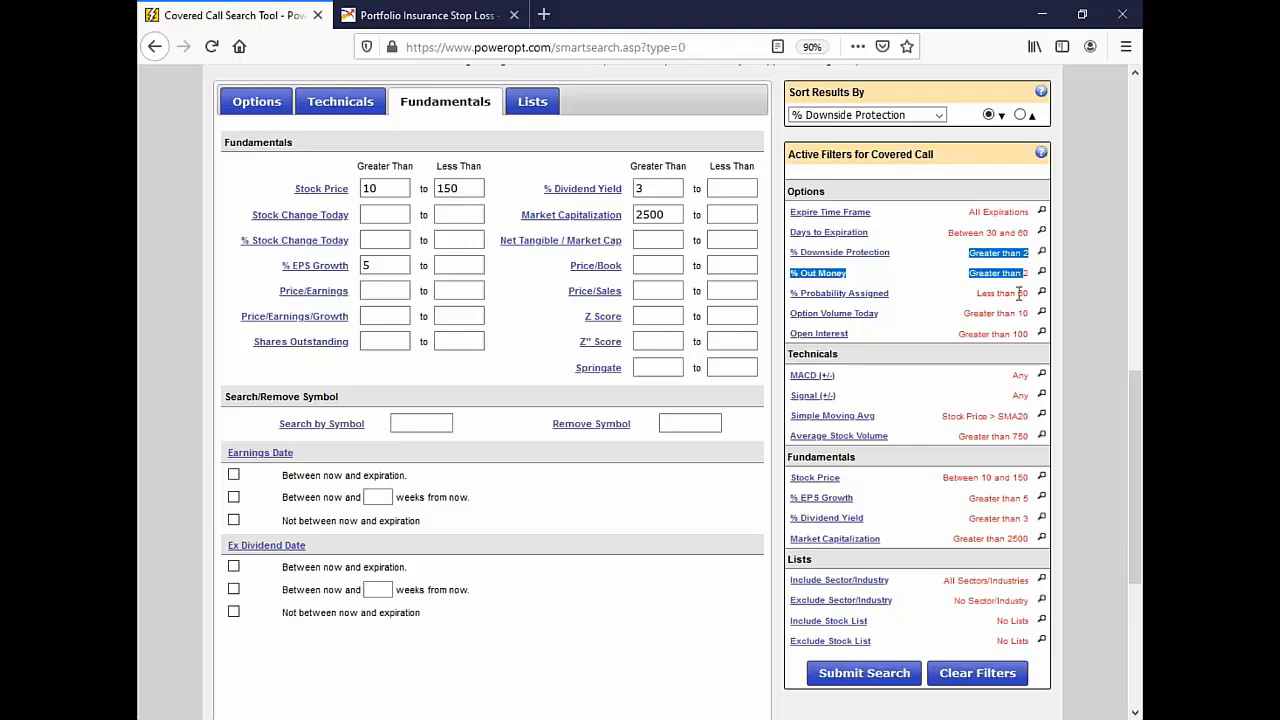
{"action": "left_click_drag", "start_coordinate": [982, 293], "coordinate": [1026, 340]}
{"action": "left_click", "coordinate": [996, 400]}
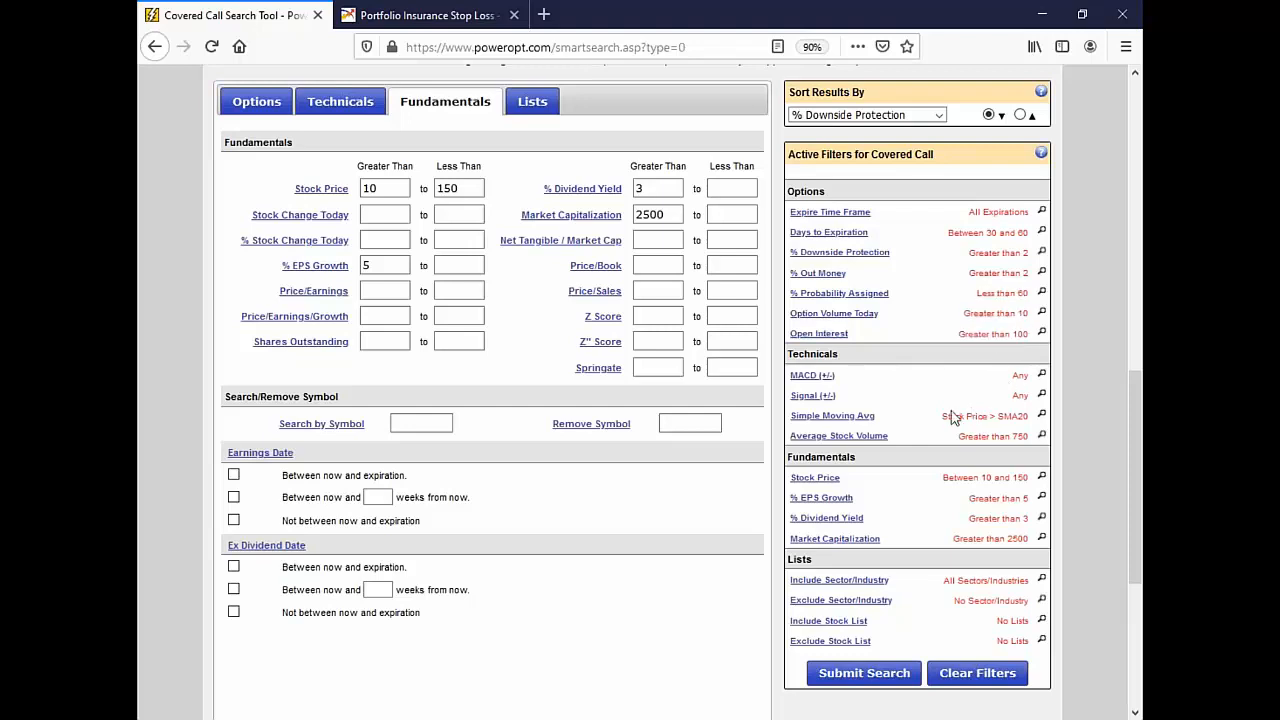
{"action": "left_click_drag", "start_coordinate": [942, 416], "coordinate": [1030, 438]}
{"action": "left_click_drag", "start_coordinate": [944, 478], "coordinate": [1040, 497]}
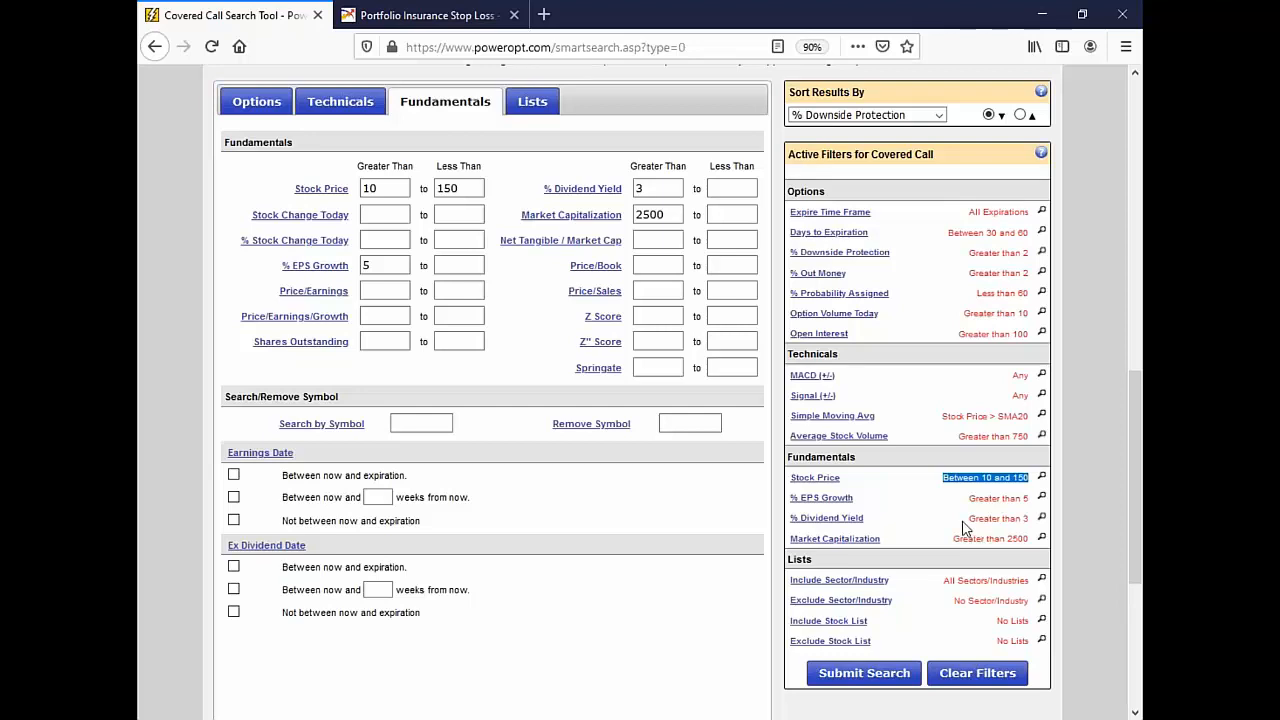
{"action": "left_click", "coordinate": [860, 674]}
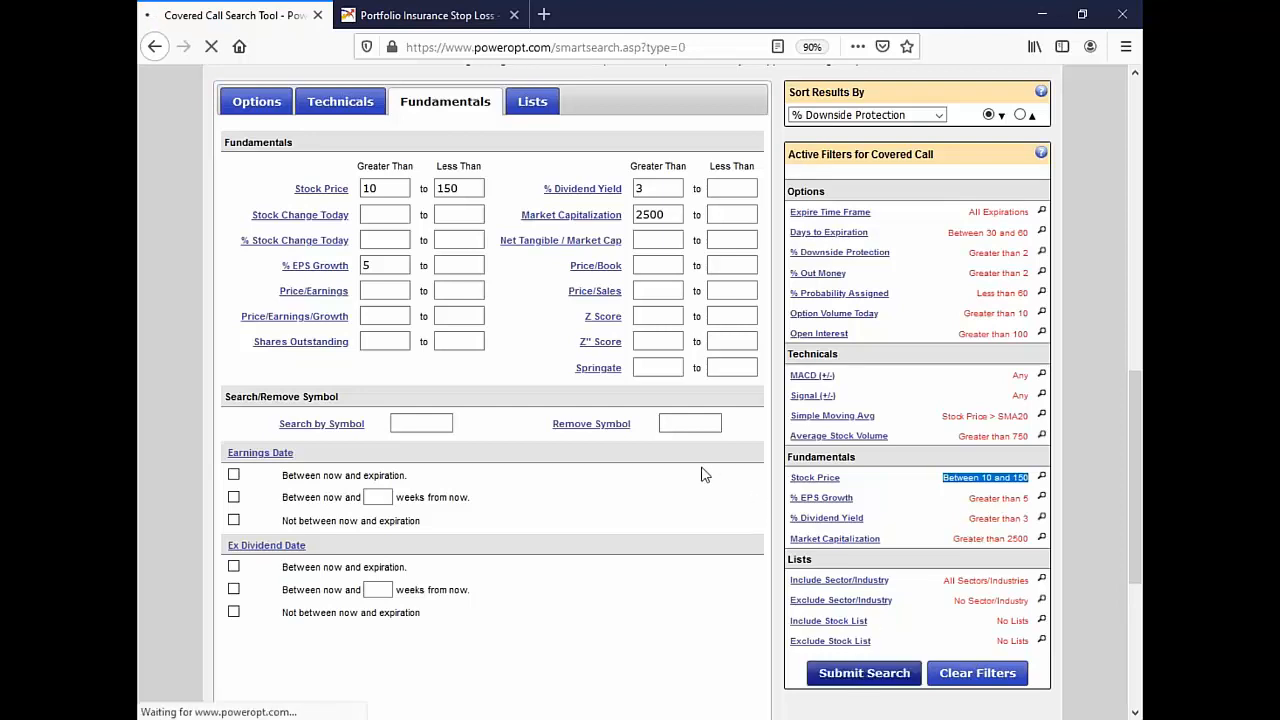
Step: Examine the Covered Call search results for the total number of matches, the downside protection values and the companies listed
{"action": "scroll", "coordinate": [705, 474], "scroll_direction": "down", "scroll_amount": 1}
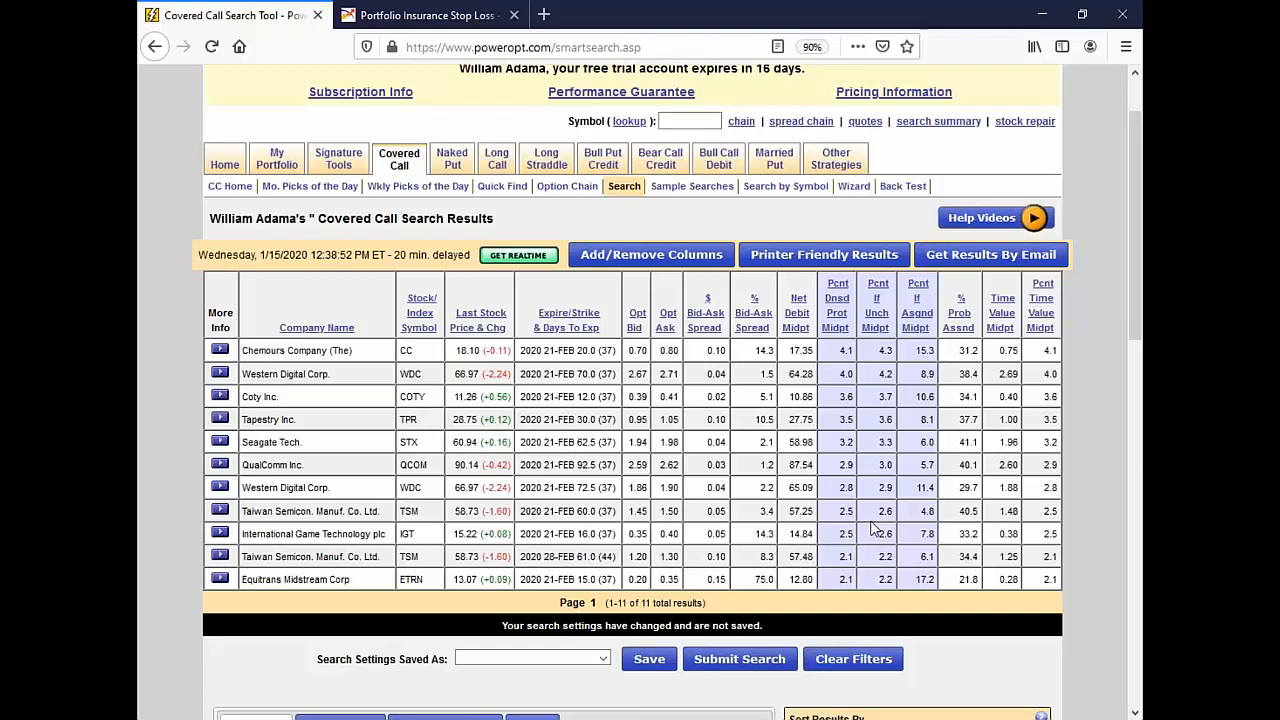
{"action": "scroll", "coordinate": [873, 530], "scroll_direction": "down", "scroll_amount": 1}
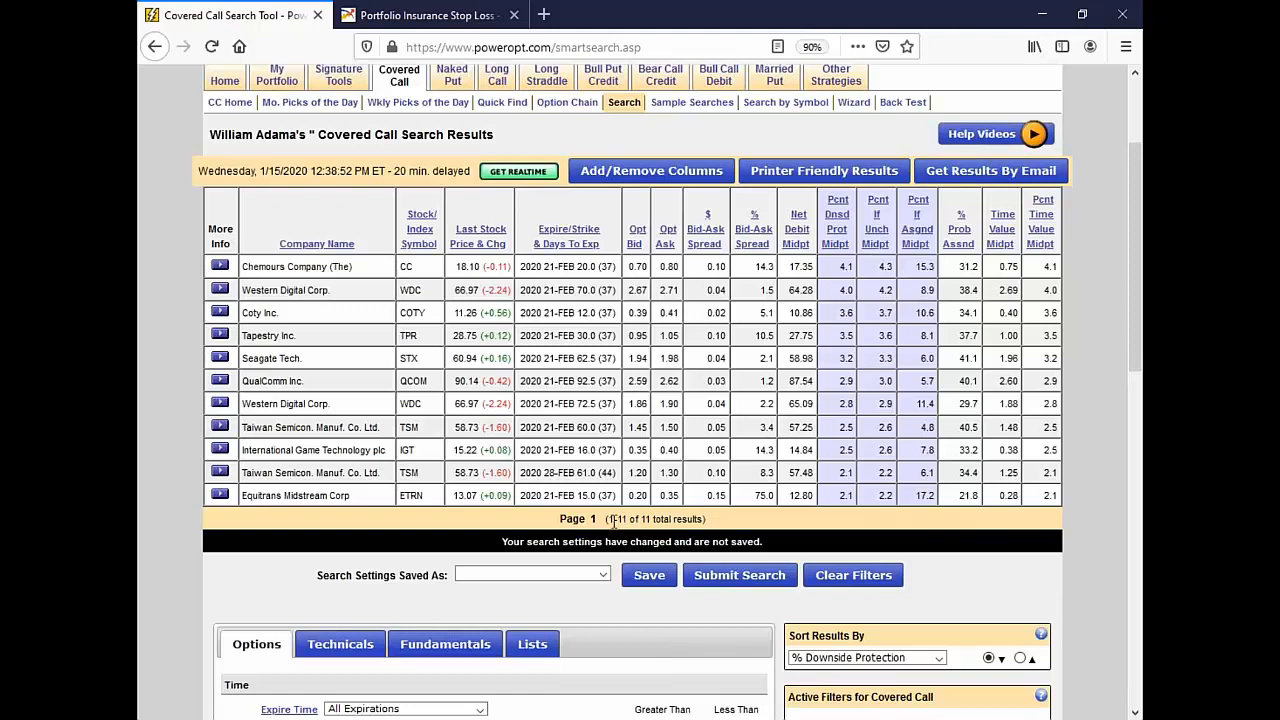
{"action": "left_click_drag", "start_coordinate": [614, 519], "coordinate": [716, 530]}
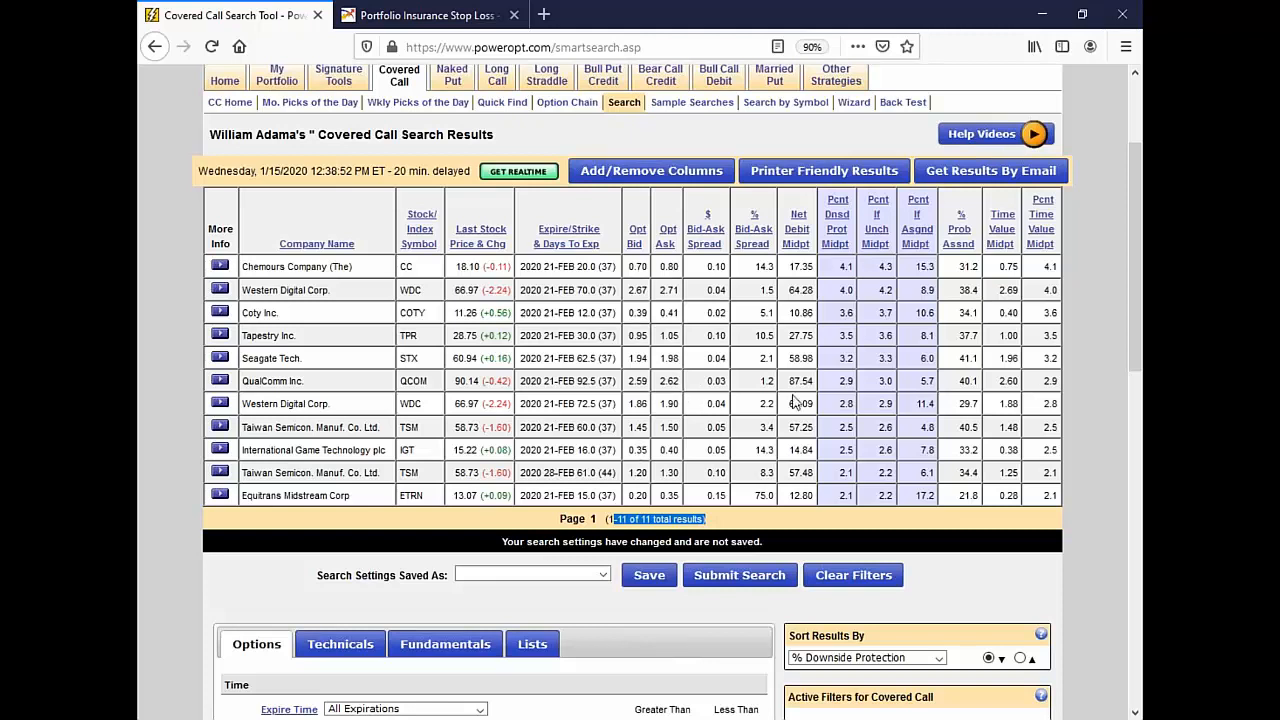
{"action": "double_click", "coordinate": [845, 267]}
{"action": "left_click_drag", "start_coordinate": [862, 283], "coordinate": [855, 452]}
{"action": "left_click", "coordinate": [873, 436]}
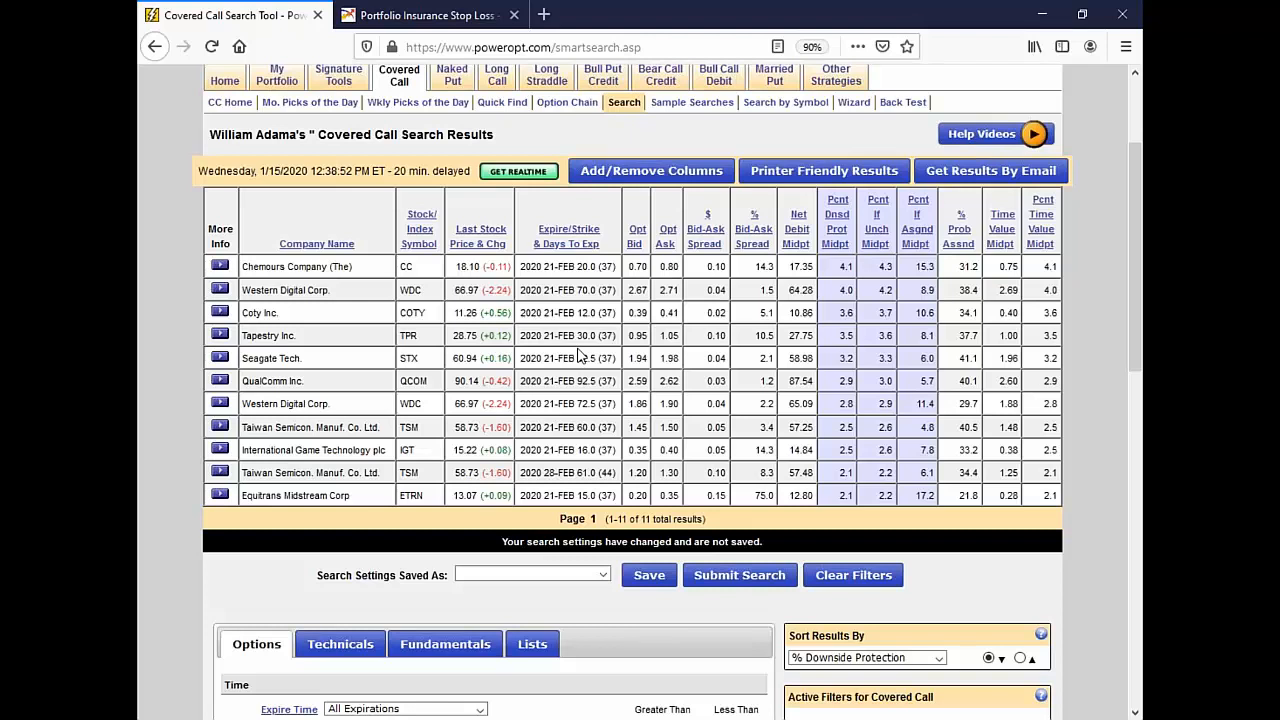
{"action": "left_click_drag", "start_coordinate": [288, 291], "coordinate": [353, 293]}
{"action": "left_click_drag", "start_coordinate": [279, 333], "coordinate": [309, 334]}
{"action": "left_click_drag", "start_coordinate": [279, 375], "coordinate": [328, 402]}
{"action": "left_click", "coordinate": [1052, 402]}
Step: Check the % Downside Protection and % Out Money values among the option filters below the results
{"action": "scroll", "coordinate": [1064, 461], "scroll_direction": "down", "scroll_amount": 5}
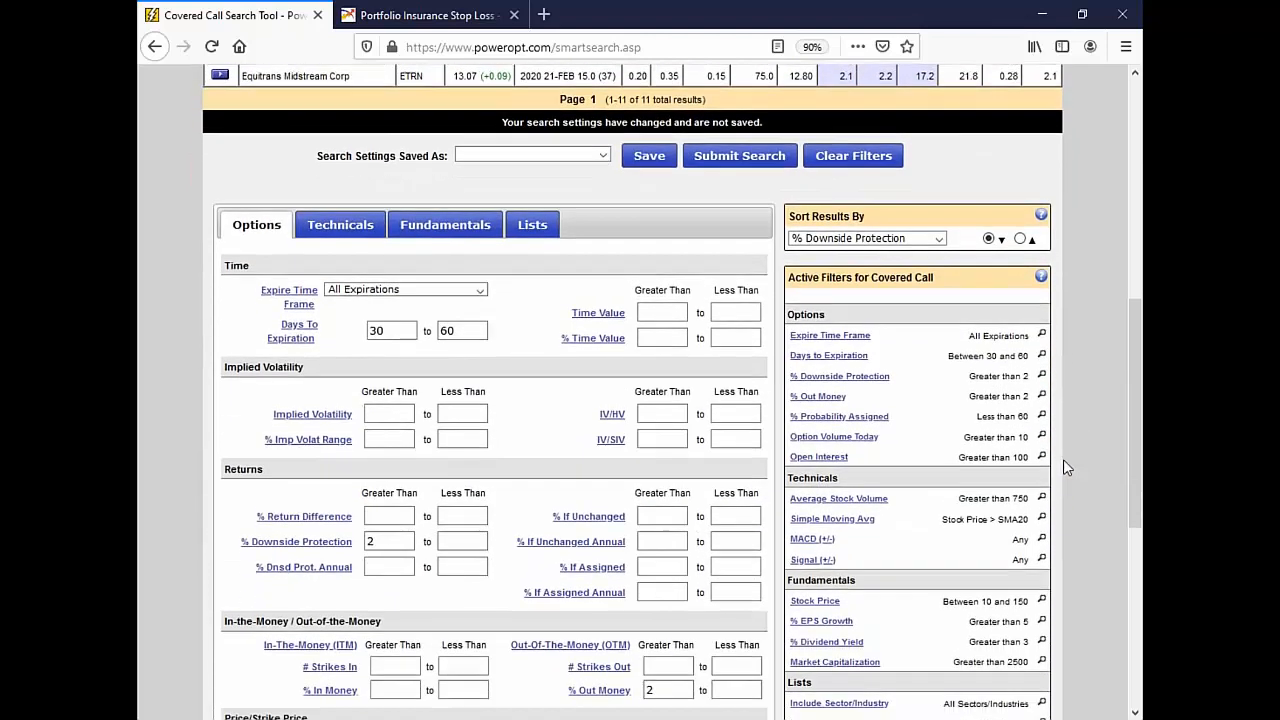
{"action": "scroll", "coordinate": [1064, 462], "scroll_direction": "down", "scroll_amount": 1}
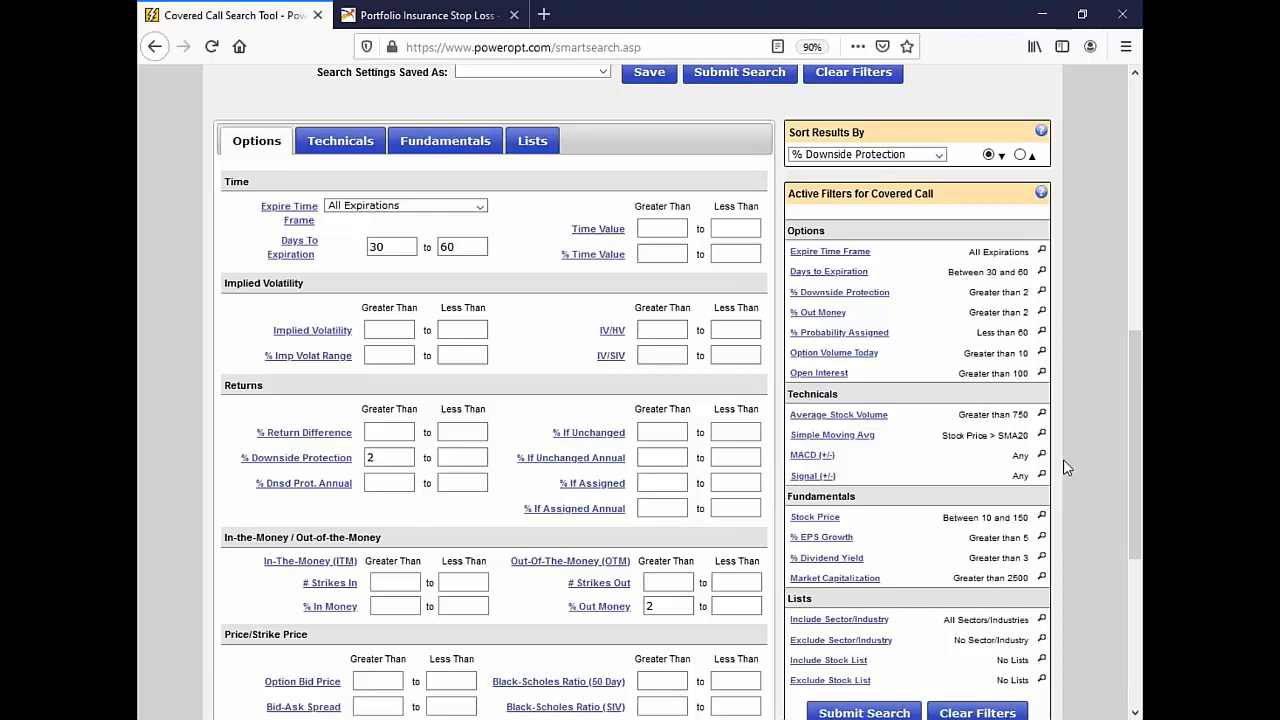
{"action": "double_click", "coordinate": [372, 457]}
{"action": "double_click", "coordinate": [650, 606]}
Step: Save the current search settings under the name "My Dividend CCs for 2020" without a description
{"action": "scroll", "coordinate": [570, 525], "scroll_direction": "up", "scroll_amount": 8}
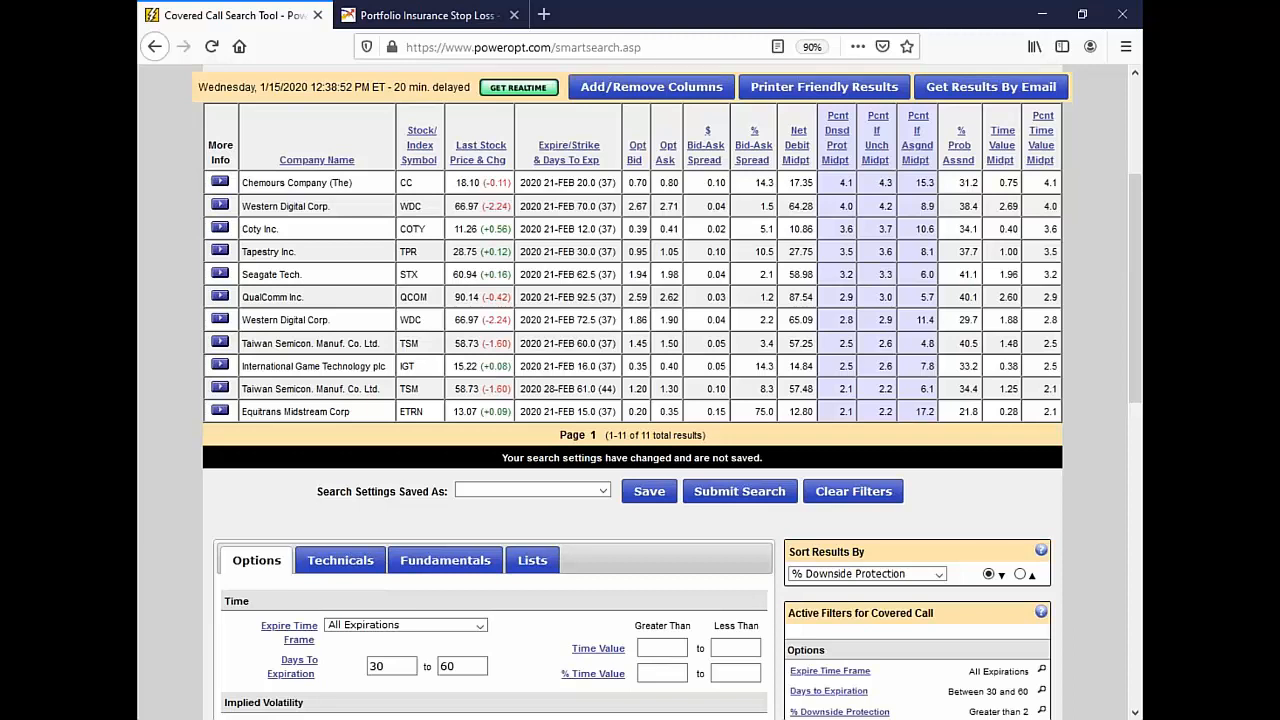
{"action": "left_click", "coordinate": [648, 494]}
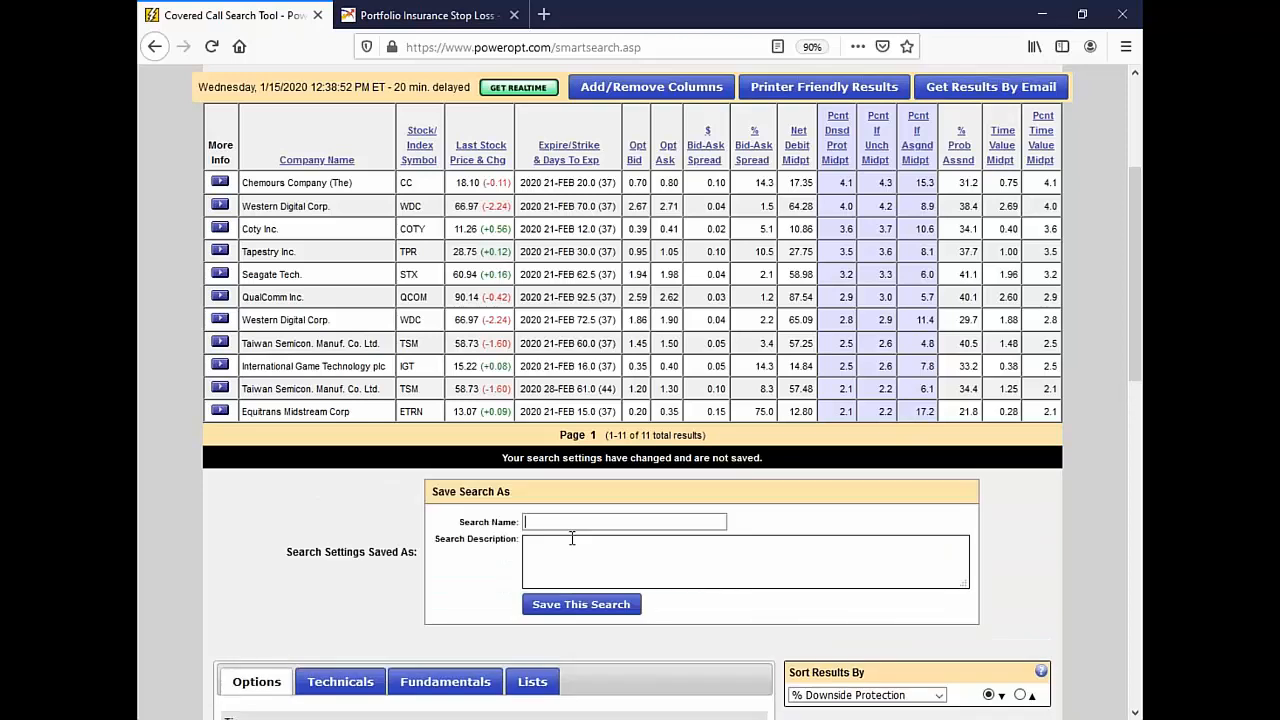
{"action": "type", "text": "My "}
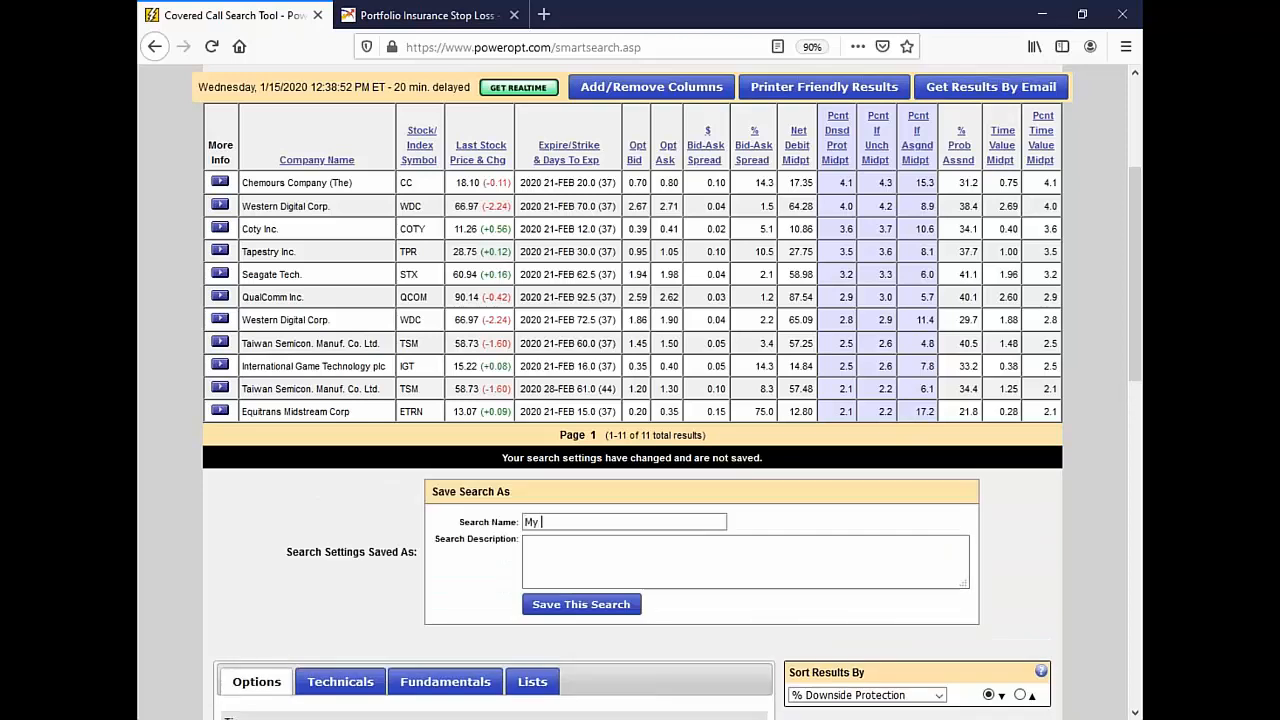
{"action": "type", "text": "Dividend"}
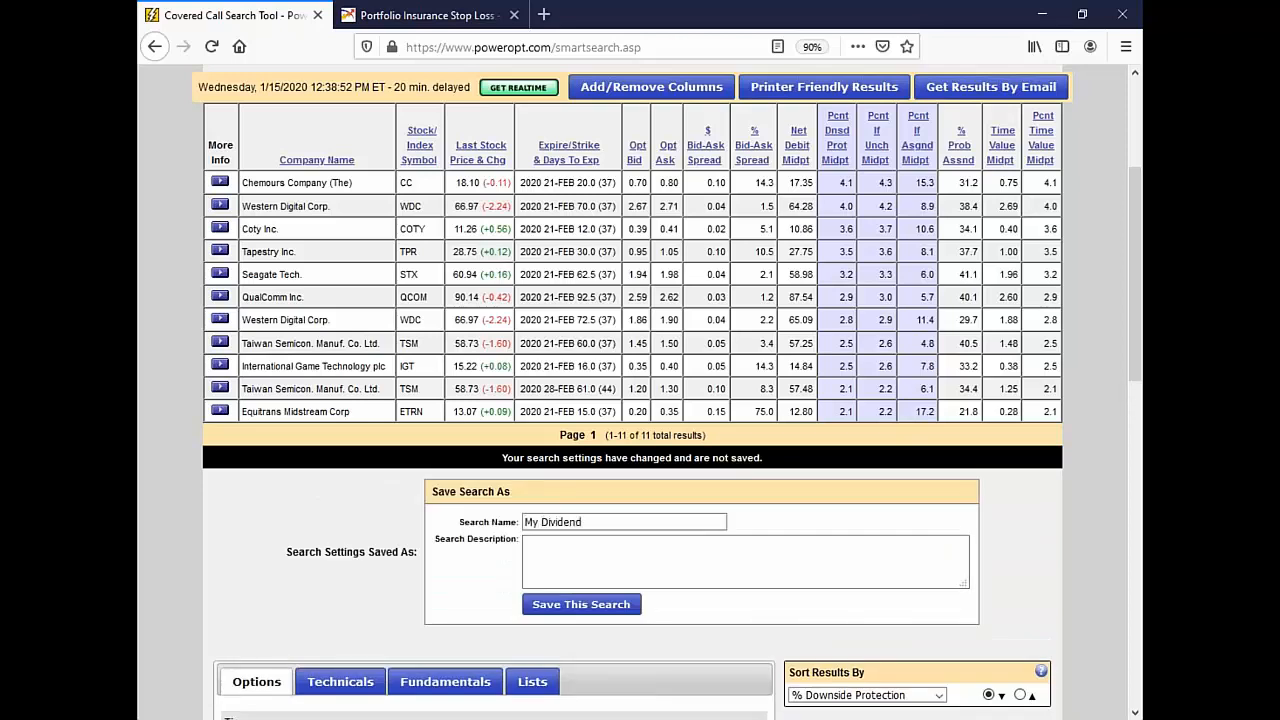
{"action": "type", "text": " CCs for 2020"}
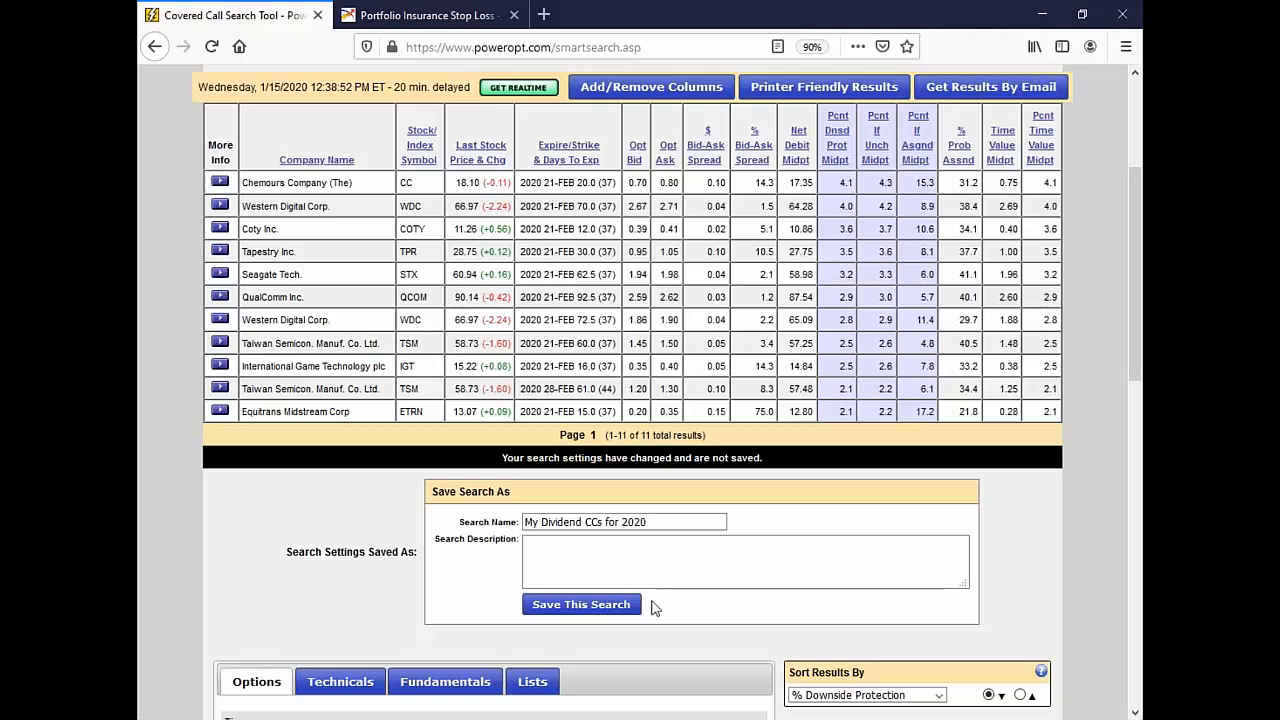
{"action": "left_click", "coordinate": [657, 543]}
{"action": "left_click", "coordinate": [628, 605]}
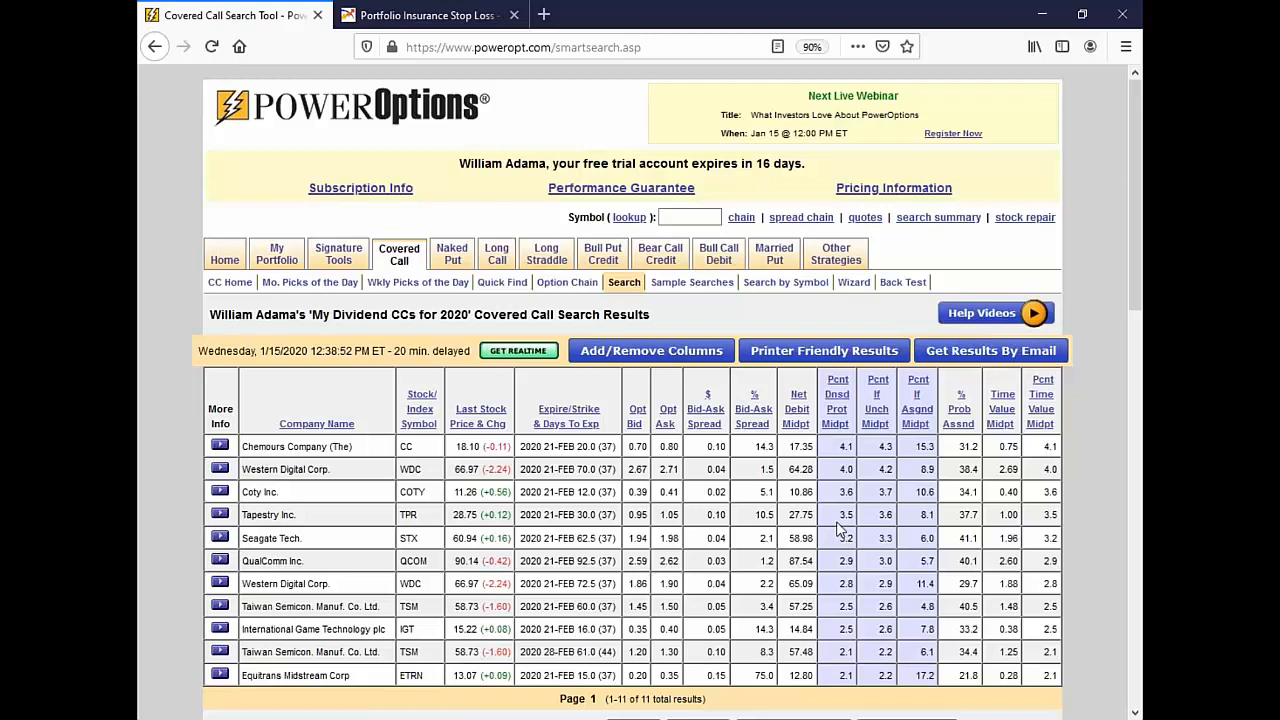
Step: Look through the list of saved Covered Call searches, keeping "My Dividend CCs for 2020" selected
{"action": "scroll", "coordinate": [470, 567], "scroll_direction": "down", "scroll_amount": 3}
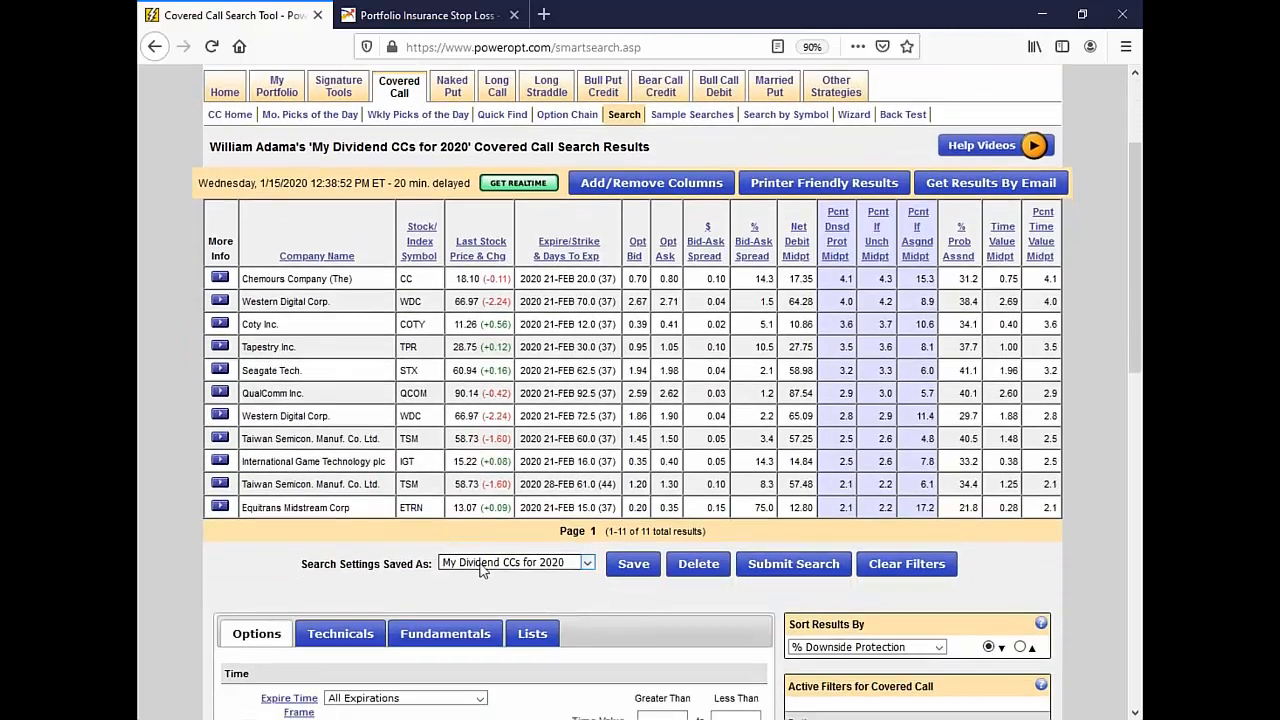
{"action": "left_click", "coordinate": [481, 565]}
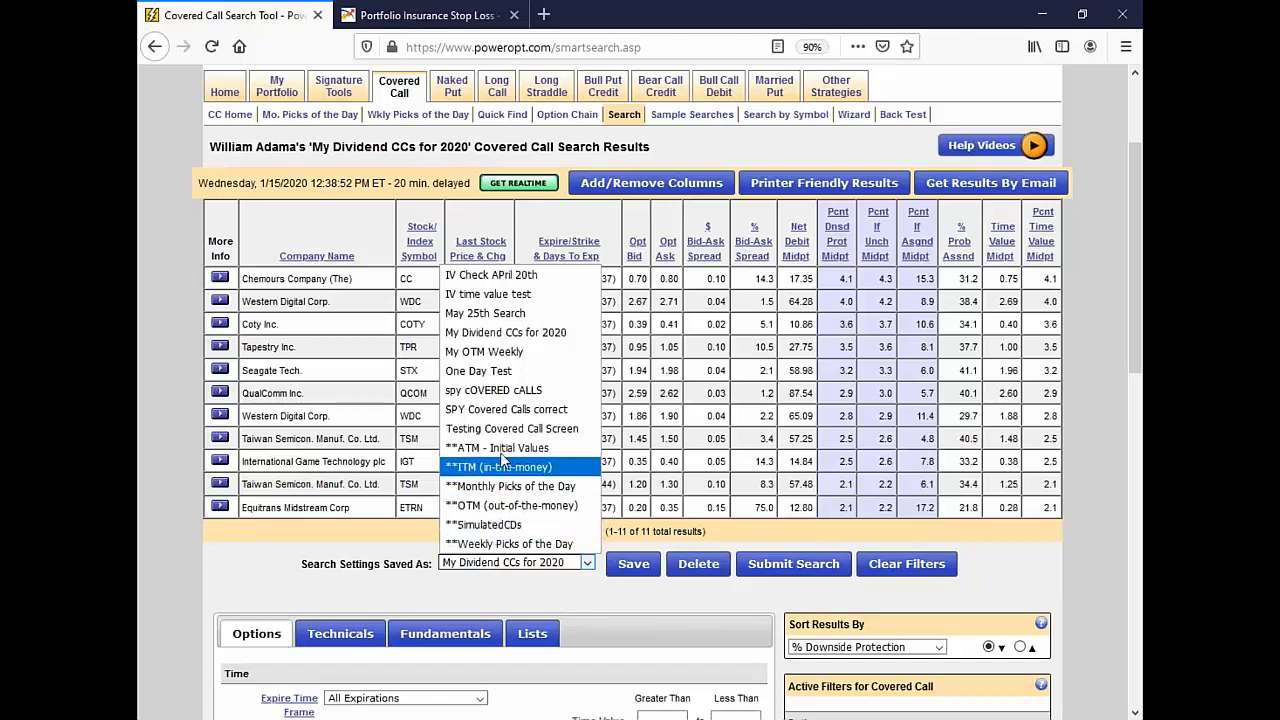
{"action": "left_click", "coordinate": [1022, 590]}
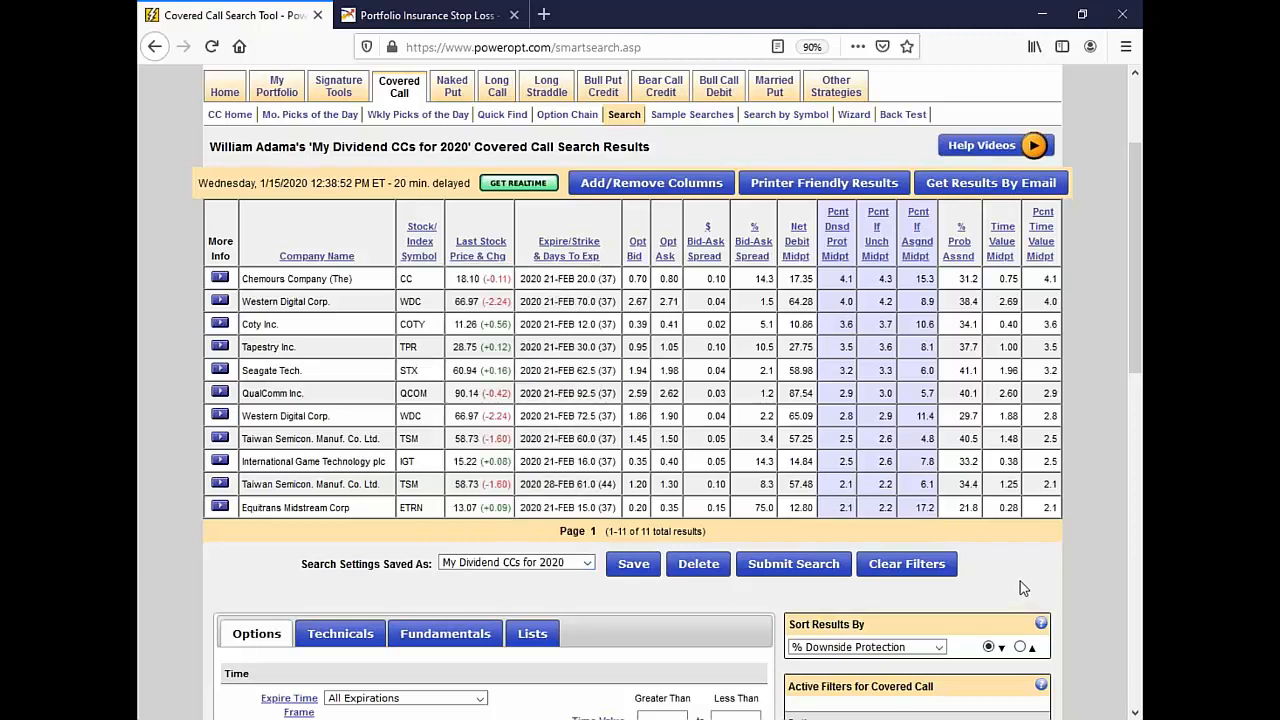
Step: Clear all filters, keep the expire time frame at All Expirations, and set Days to Expiration between 2 and 10
{"action": "scroll", "coordinate": [1020, 581], "scroll_direction": "down", "scroll_amount": 3}
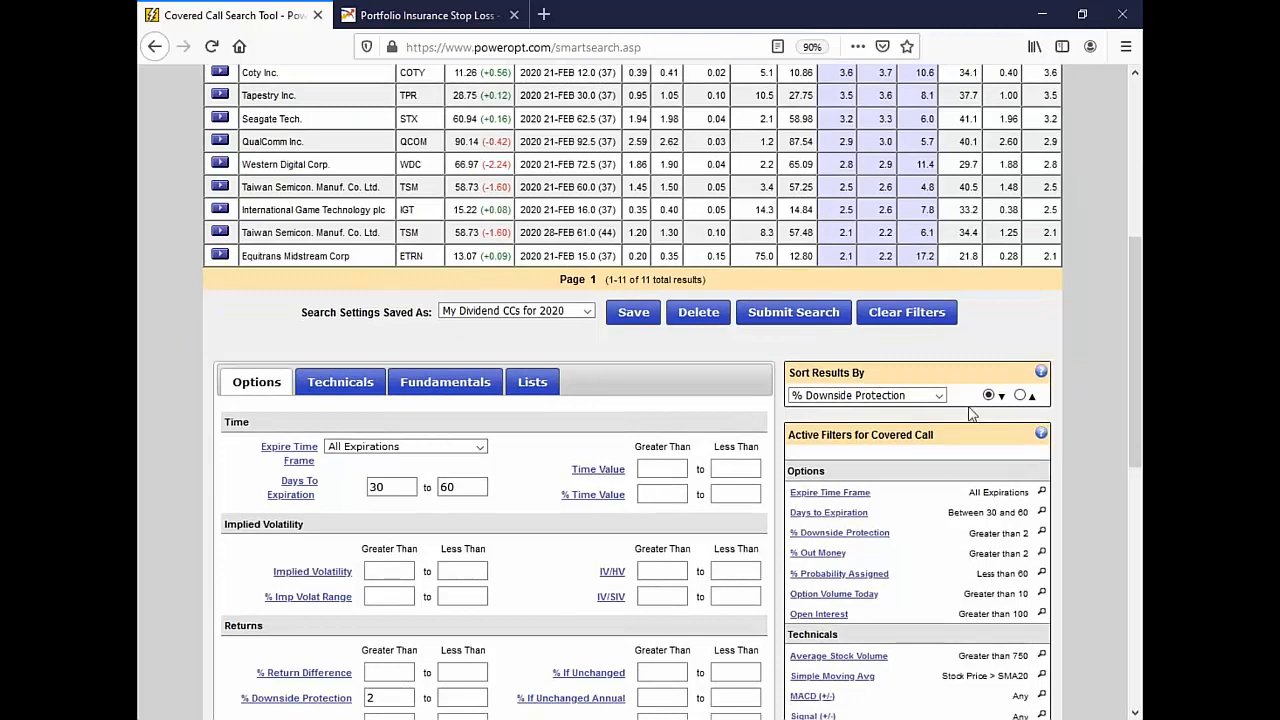
{"action": "left_click", "coordinate": [936, 314]}
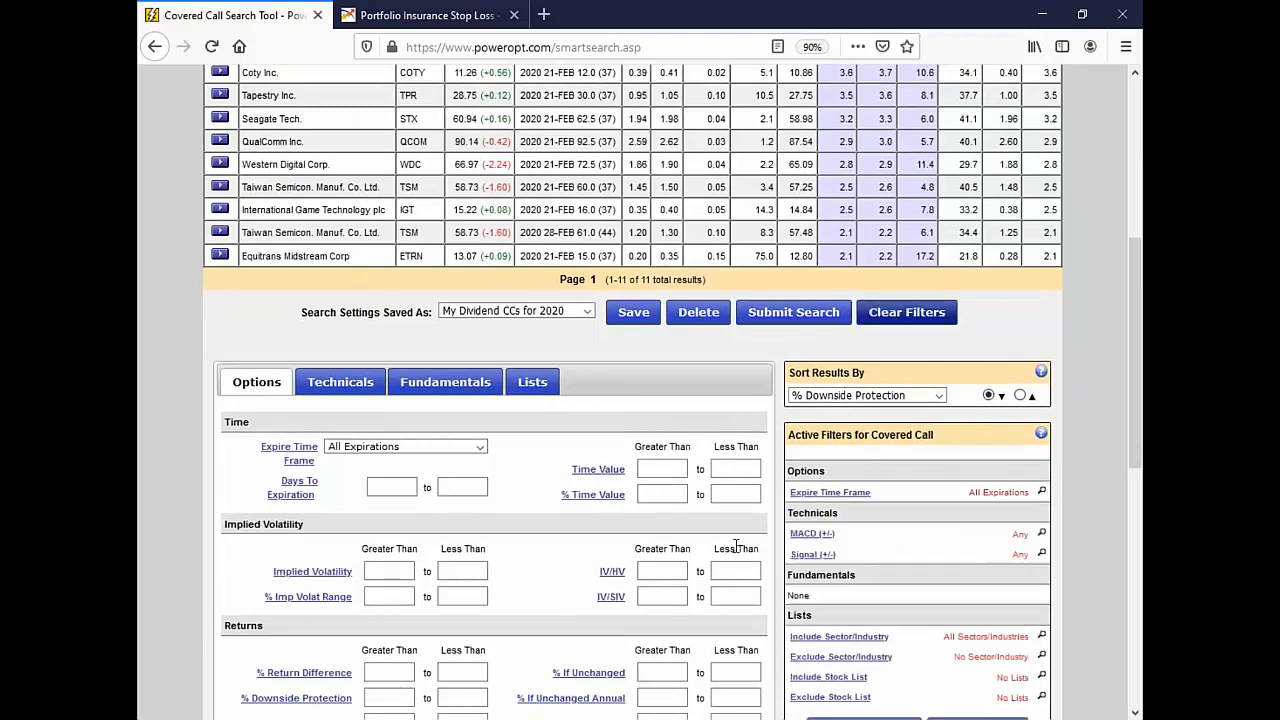
{"action": "left_click", "coordinate": [479, 447]}
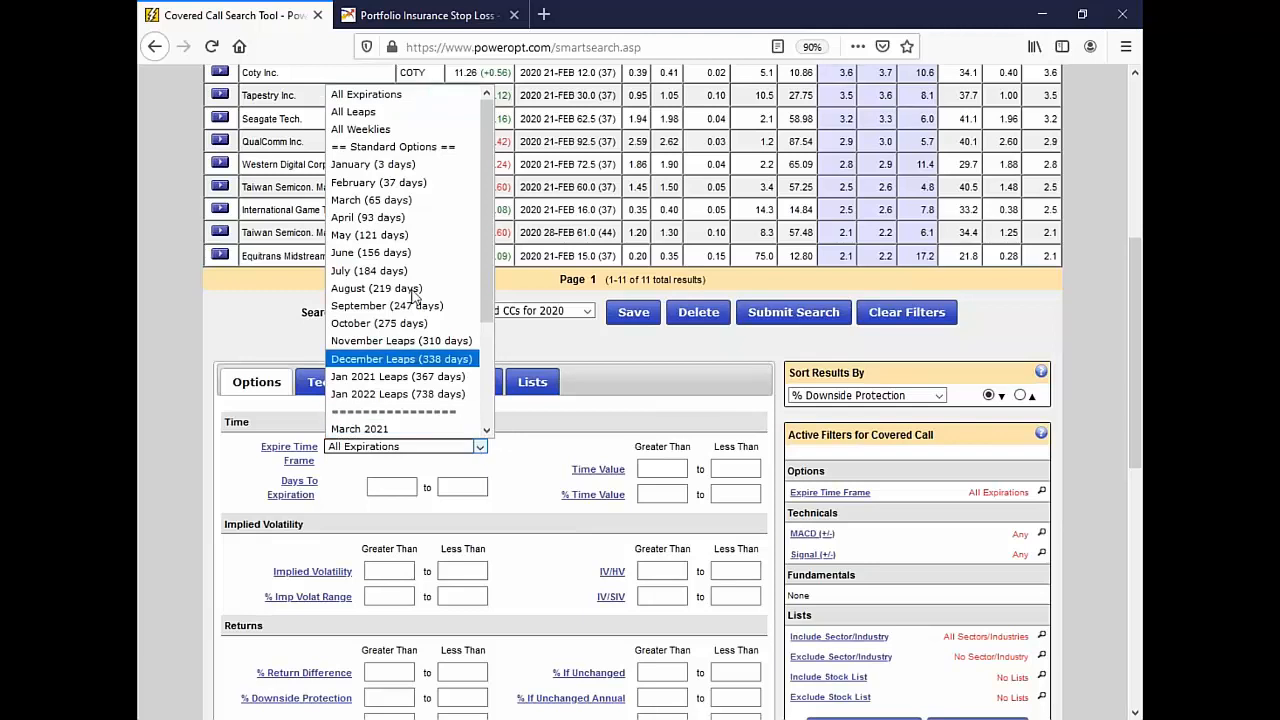
{"action": "left_click", "coordinate": [418, 95]}
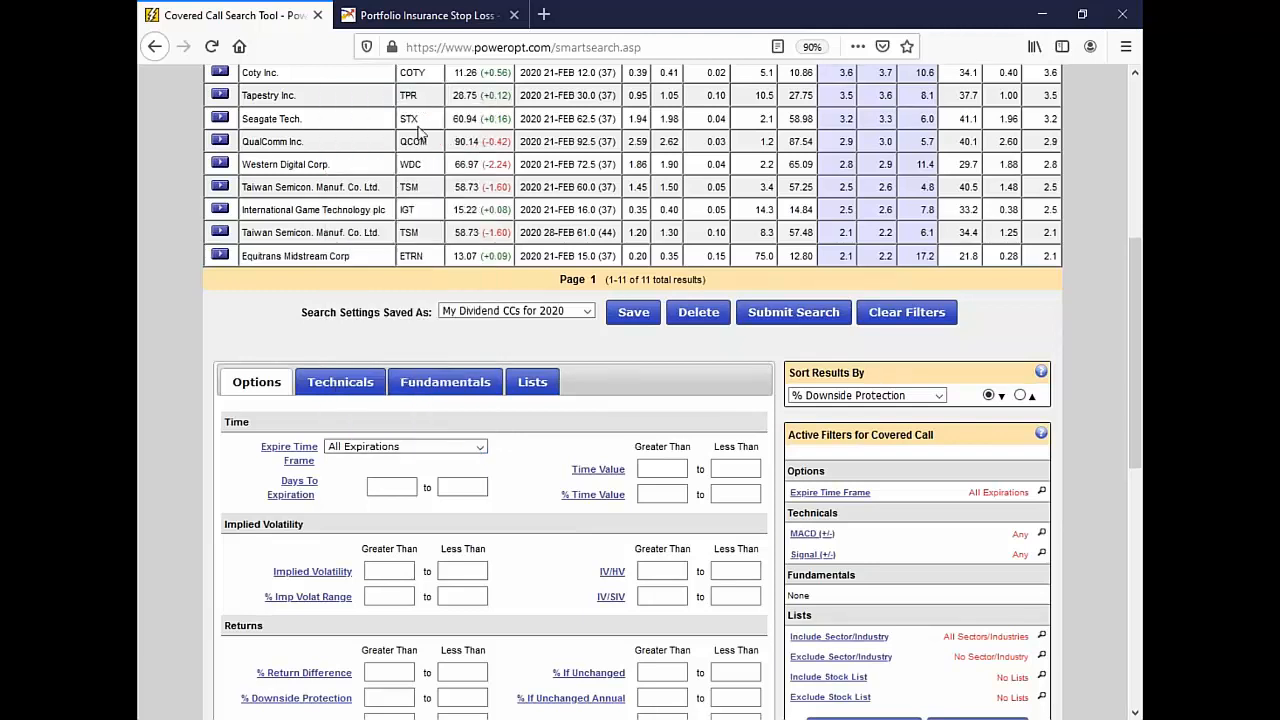
{"action": "left_click", "coordinate": [404, 488]}
{"action": "type", "text": "2"}
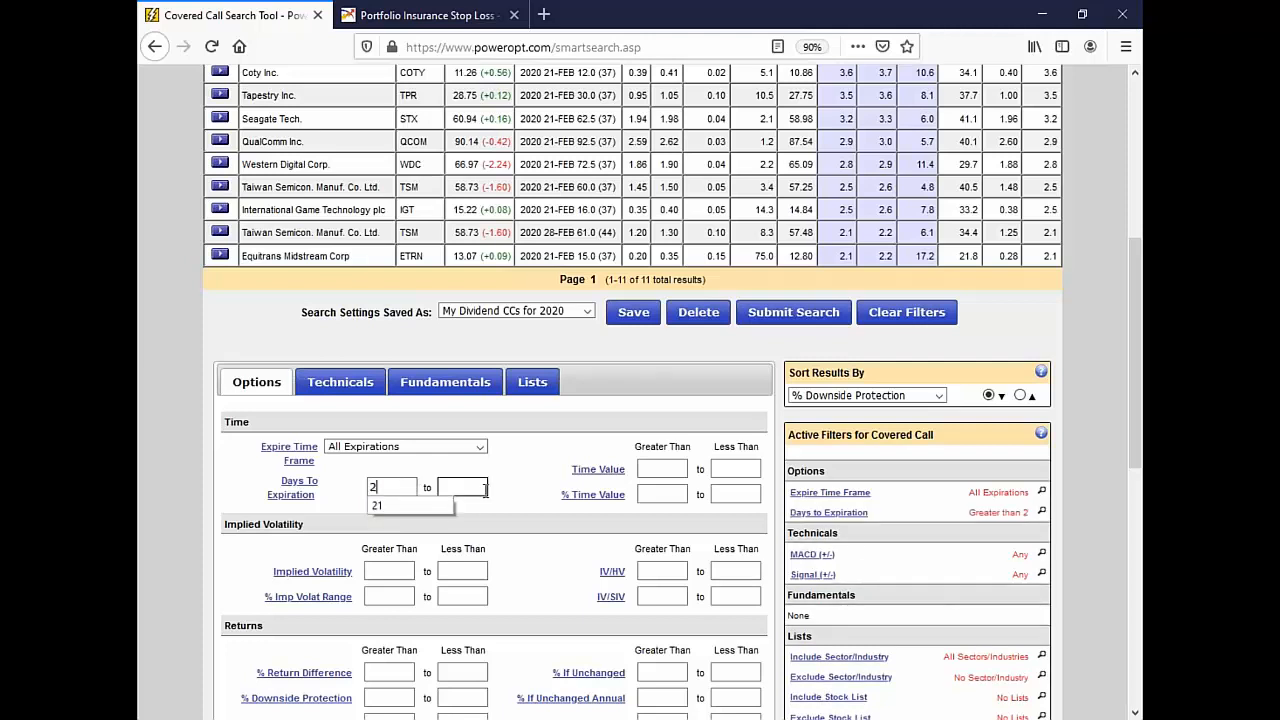
{"action": "left_click", "coordinate": [463, 490]}
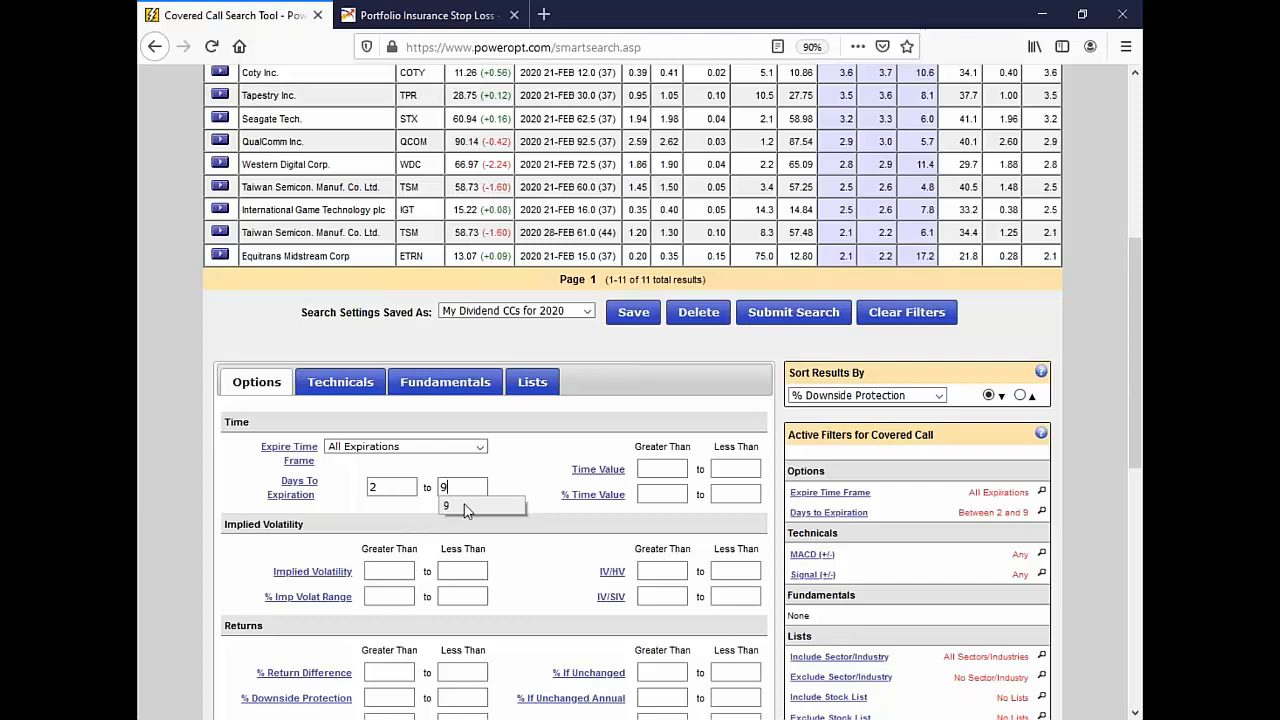
{"action": "type", "text": "10"}
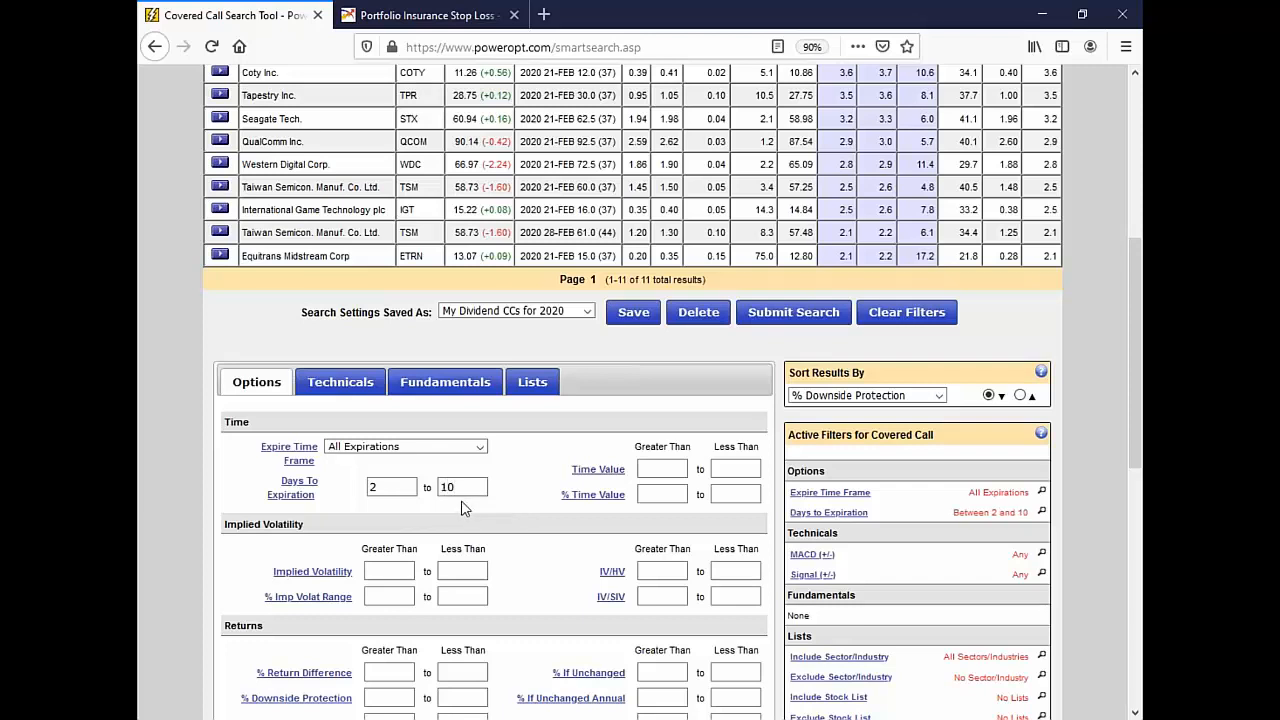
Step: Try a Days to Expiration range of 0 to 3 and restore the range of 2 to 10
{"action": "double_click", "coordinate": [406, 485]}
{"action": "type", "text": "0"}
{"action": "double_click", "coordinate": [470, 486]}
{"action": "key", "text": "BackSpace"}
{"action": "type", "text": "3"}
{"action": "double_click", "coordinate": [395, 488]}
{"action": "key", "text": "BackSpace"}
{"action": "type", "text": "2"}
{"action": "key", "text": "Tab"}
{"action": "key", "text": "BackSpace"}
{"action": "type", "text": "10"}
Step: Set the % If Assigned filter in the returns criteria to greater than .5
{"action": "scroll", "coordinate": [540, 484], "scroll_direction": "down", "scroll_amount": 4}
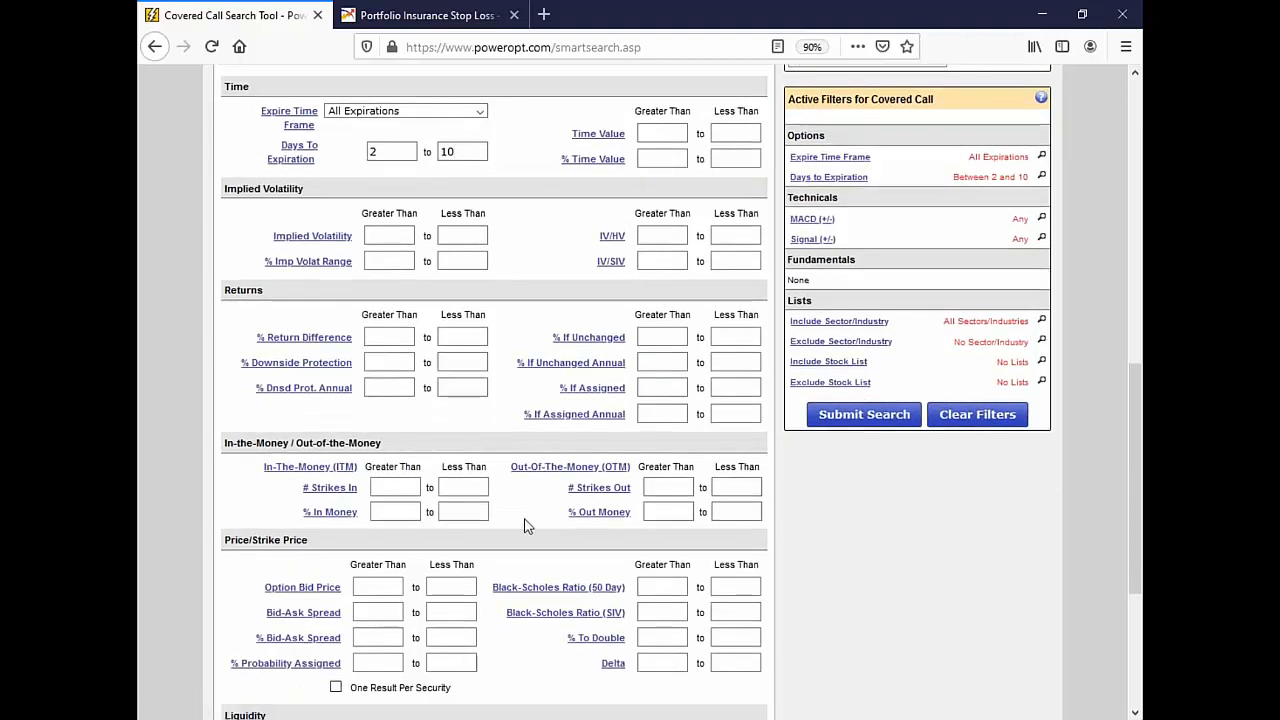
{"action": "left_click", "coordinate": [654, 385]}
{"action": "mouse_move", "coordinate": [615, 420]}
{"action": "left_click", "coordinate": [660, 388]}
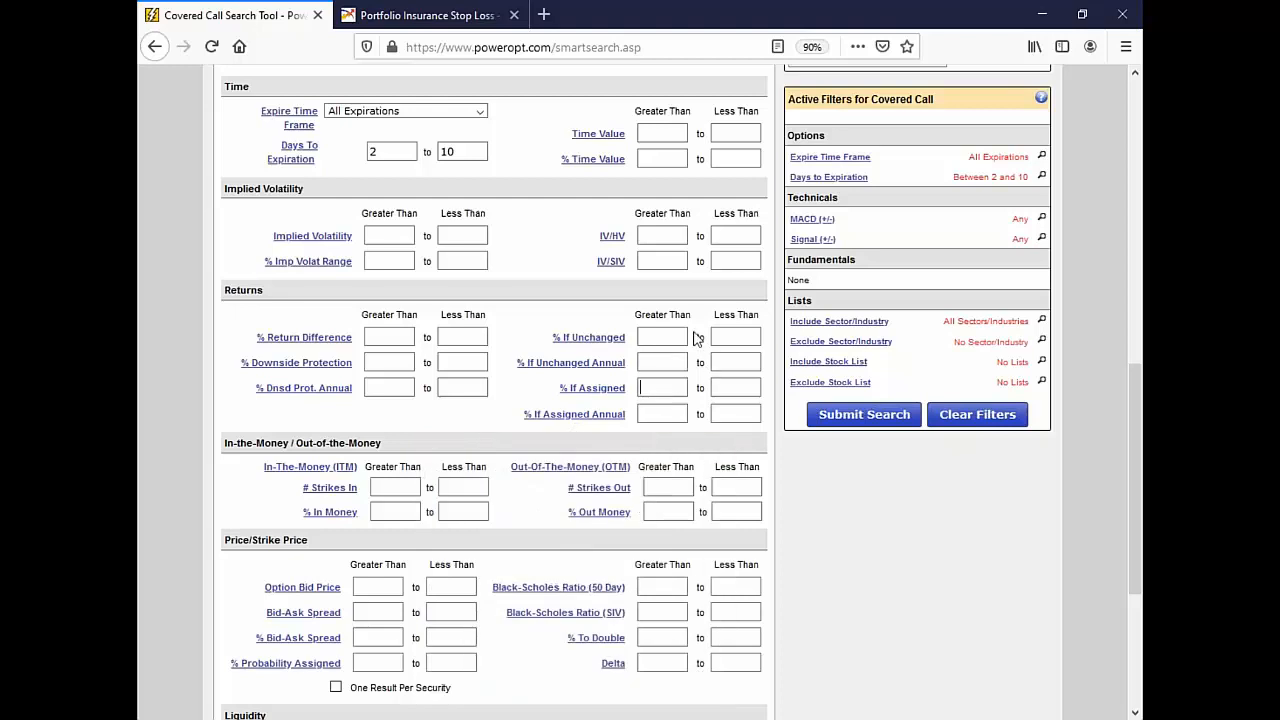
{"action": "type", "text": ".5"}
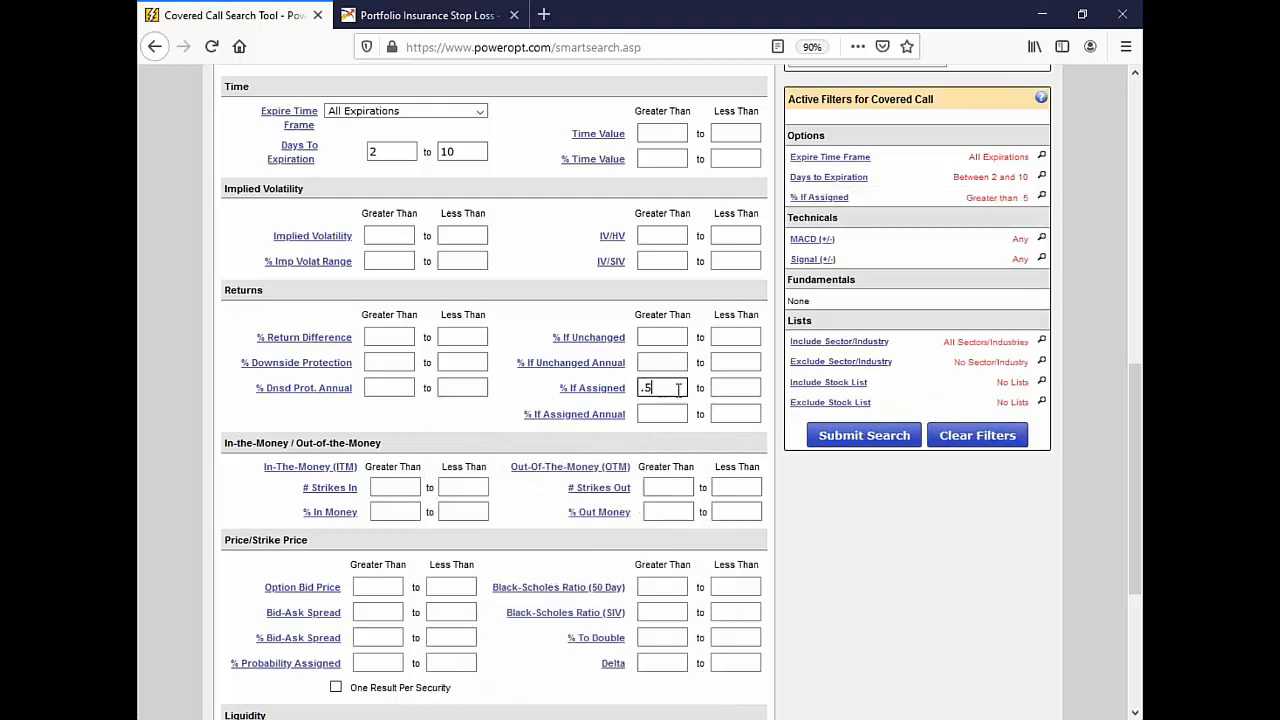
Step: Set the % Downside Protection filter to greater than .5 and the % In Money filter to greater than 1
{"action": "left_click", "coordinate": [395, 364]}
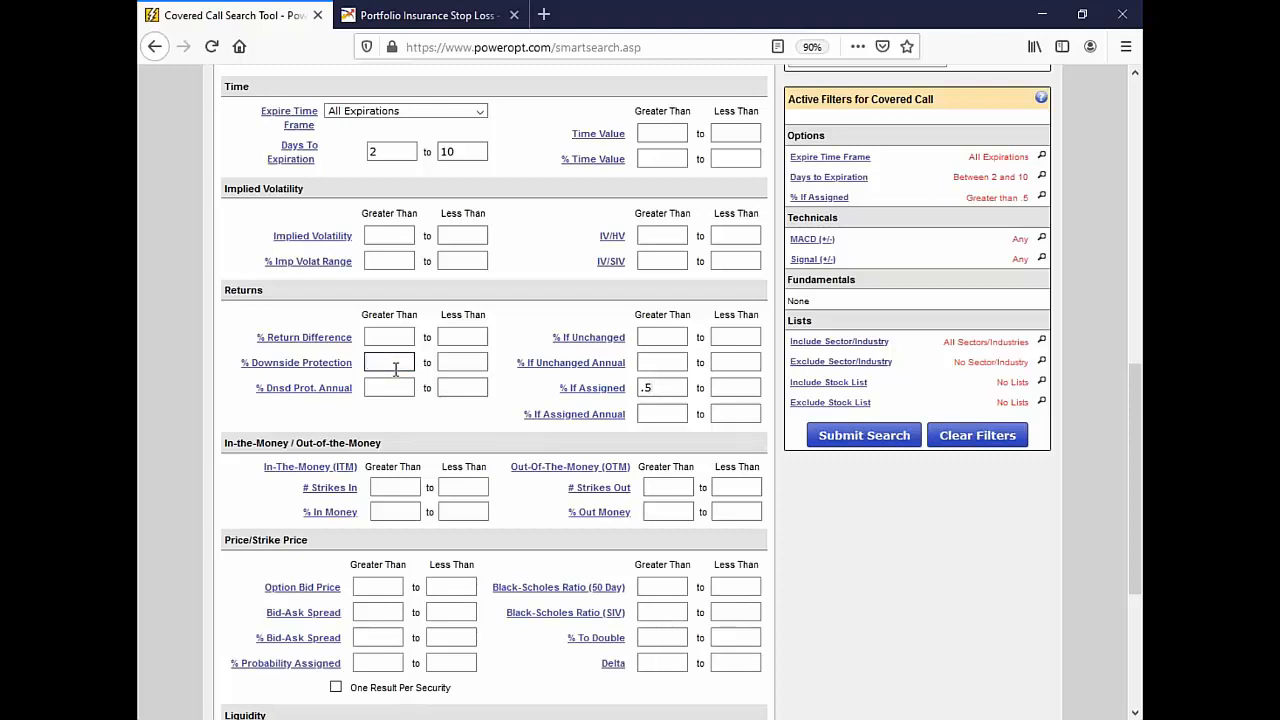
{"action": "type", "text": ".5"}
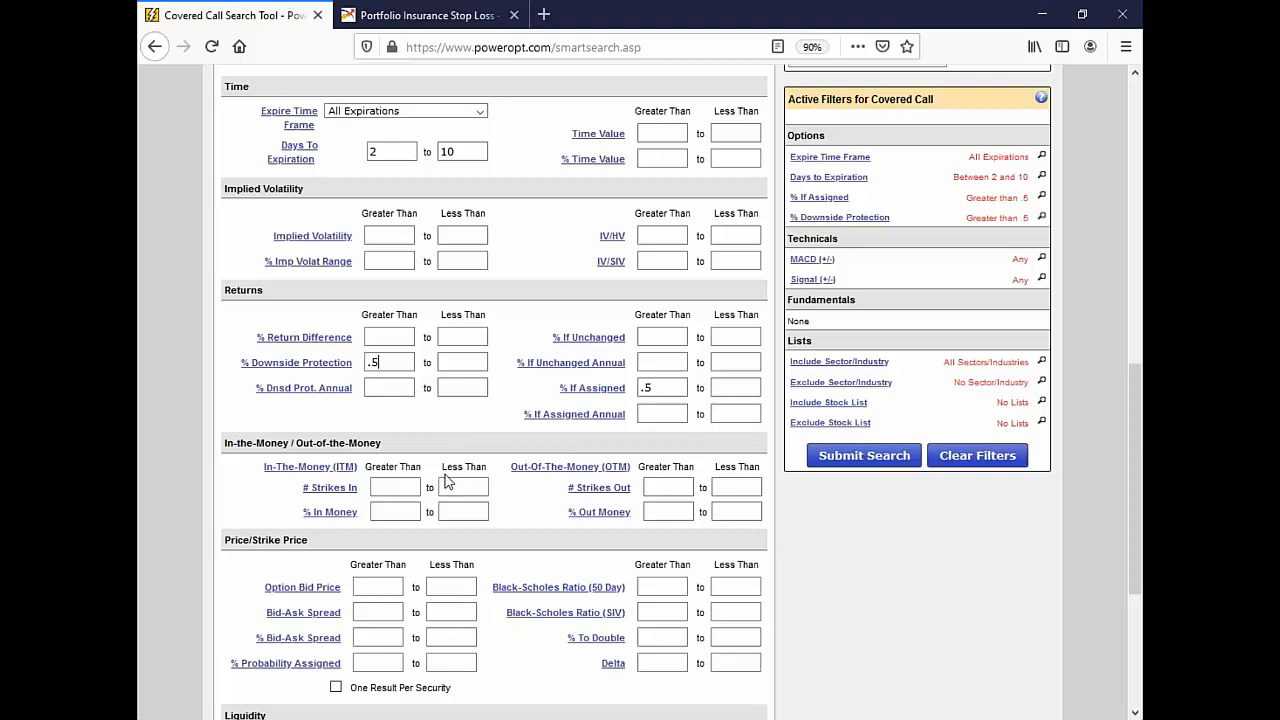
{"action": "scroll", "coordinate": [447, 482], "scroll_direction": "down", "scroll_amount": 2}
{"action": "left_click", "coordinate": [410, 428]}
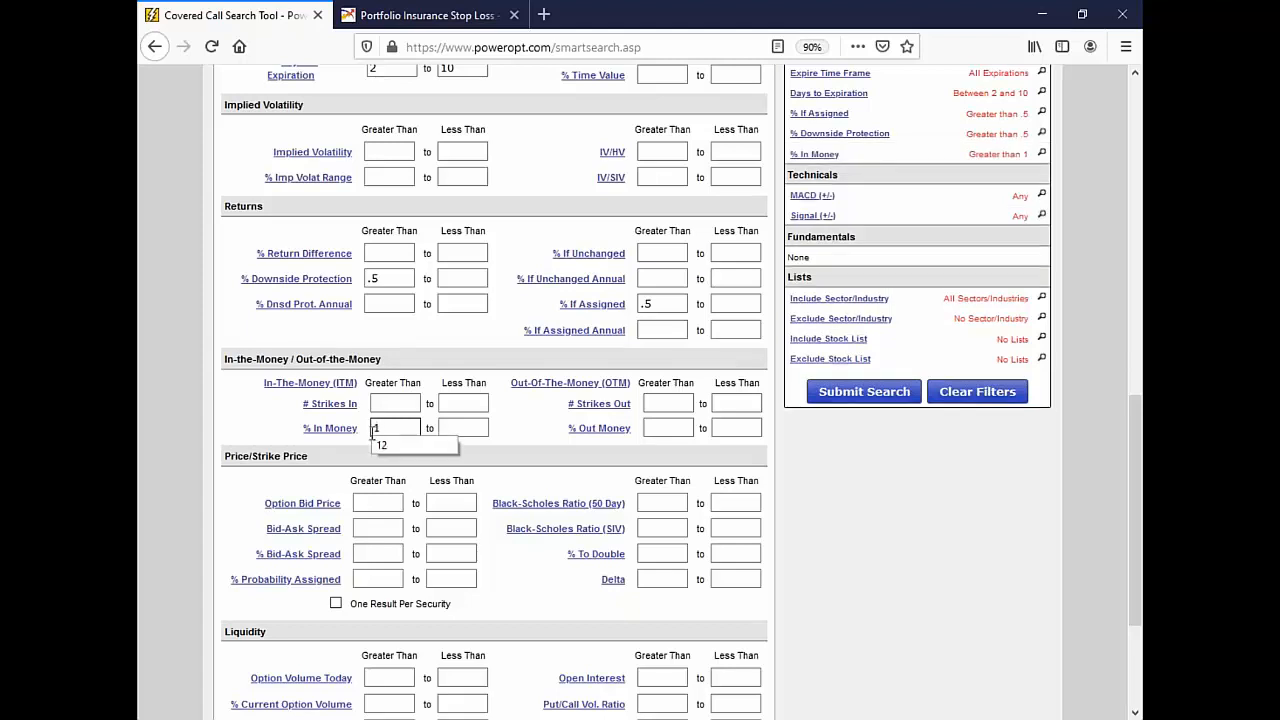
{"action": "mouse_move", "coordinate": [352, 438]}
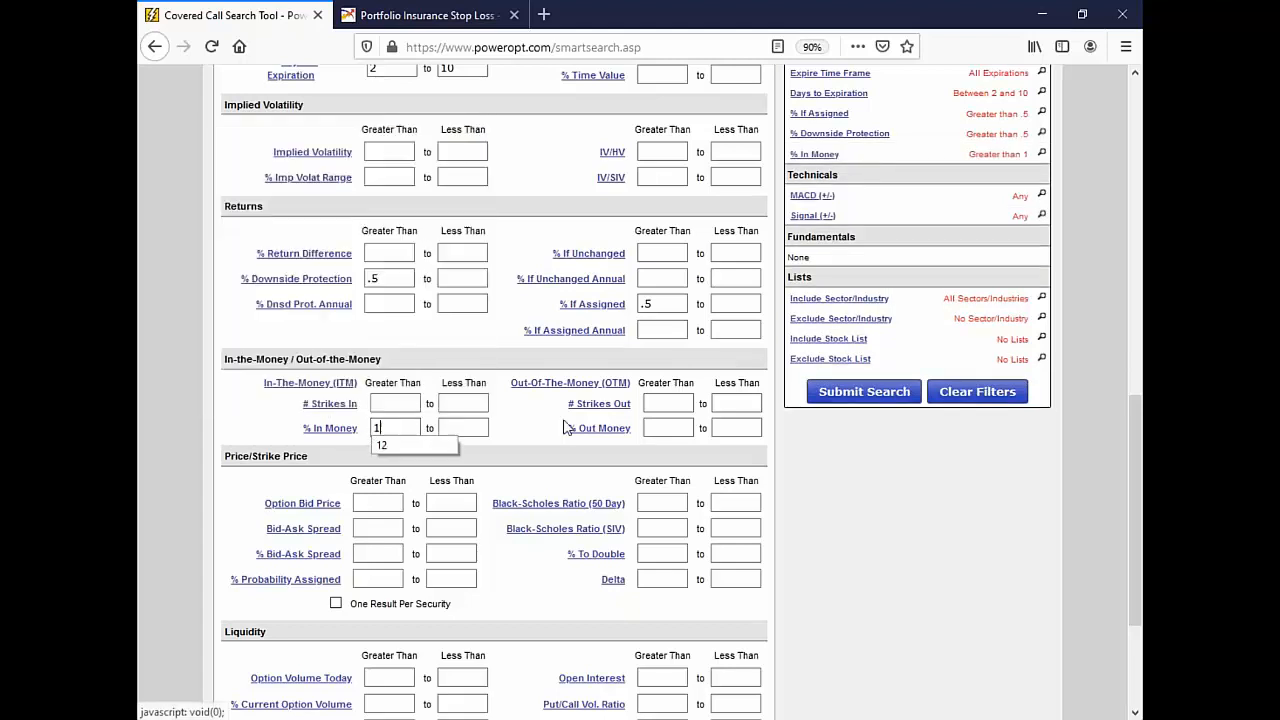
{"action": "left_click", "coordinate": [508, 434]}
Step: Set the % Probability Assigned filter in the price/strike price criteria to greater than 70
{"action": "scroll", "coordinate": [508, 434], "scroll_direction": "down", "scroll_amount": 2}
{"action": "left_click", "coordinate": [397, 497]}
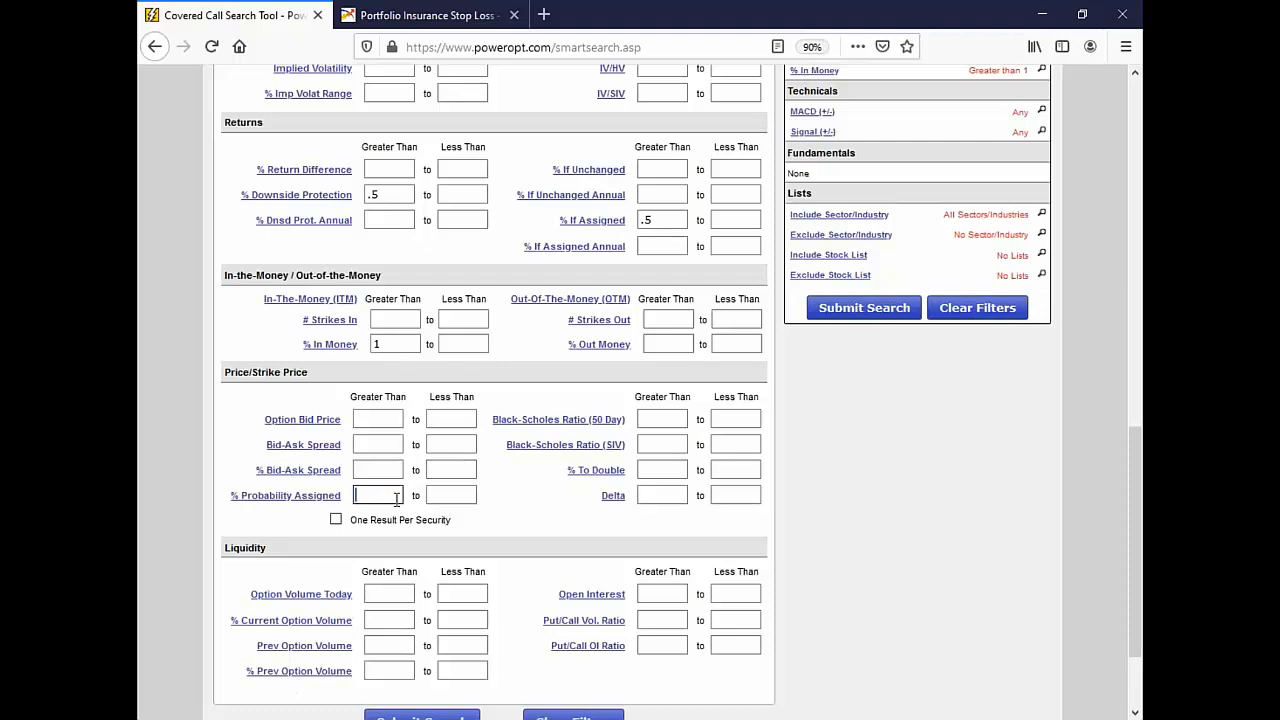
{"action": "type", "text": "70"}
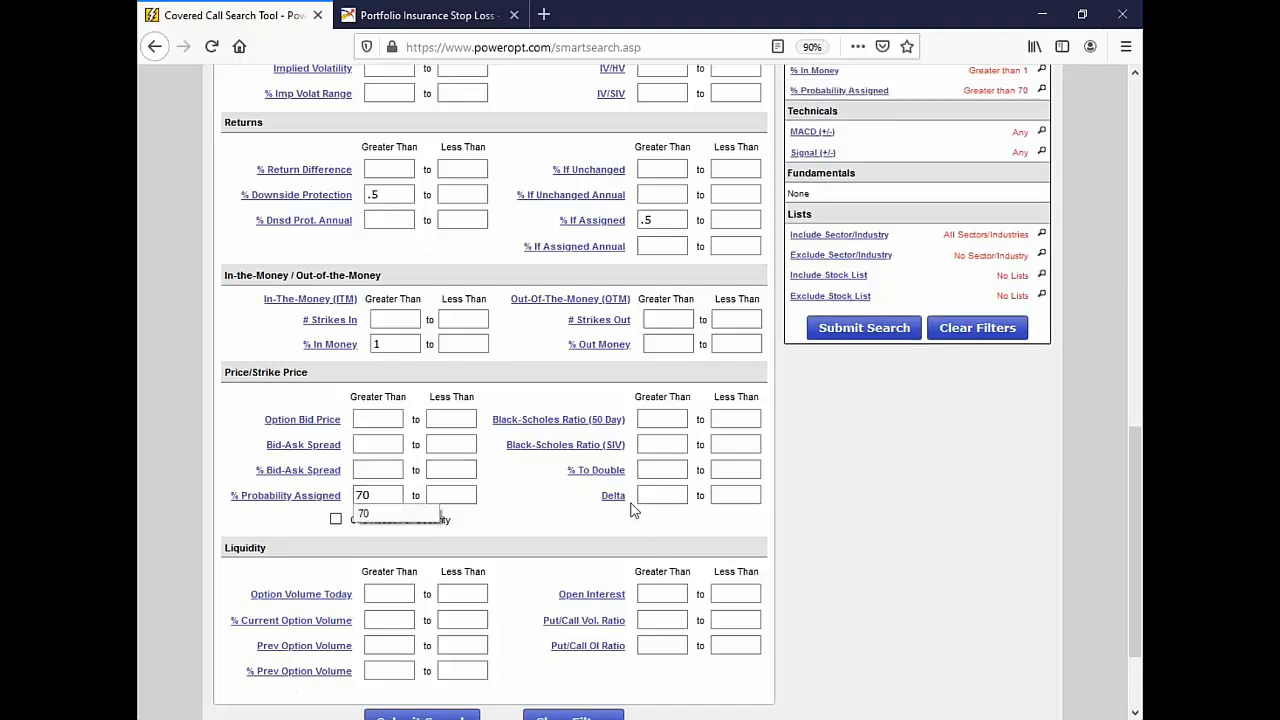
{"action": "mouse_move", "coordinate": [625, 500]}
{"action": "left_click", "coordinate": [570, 531]}
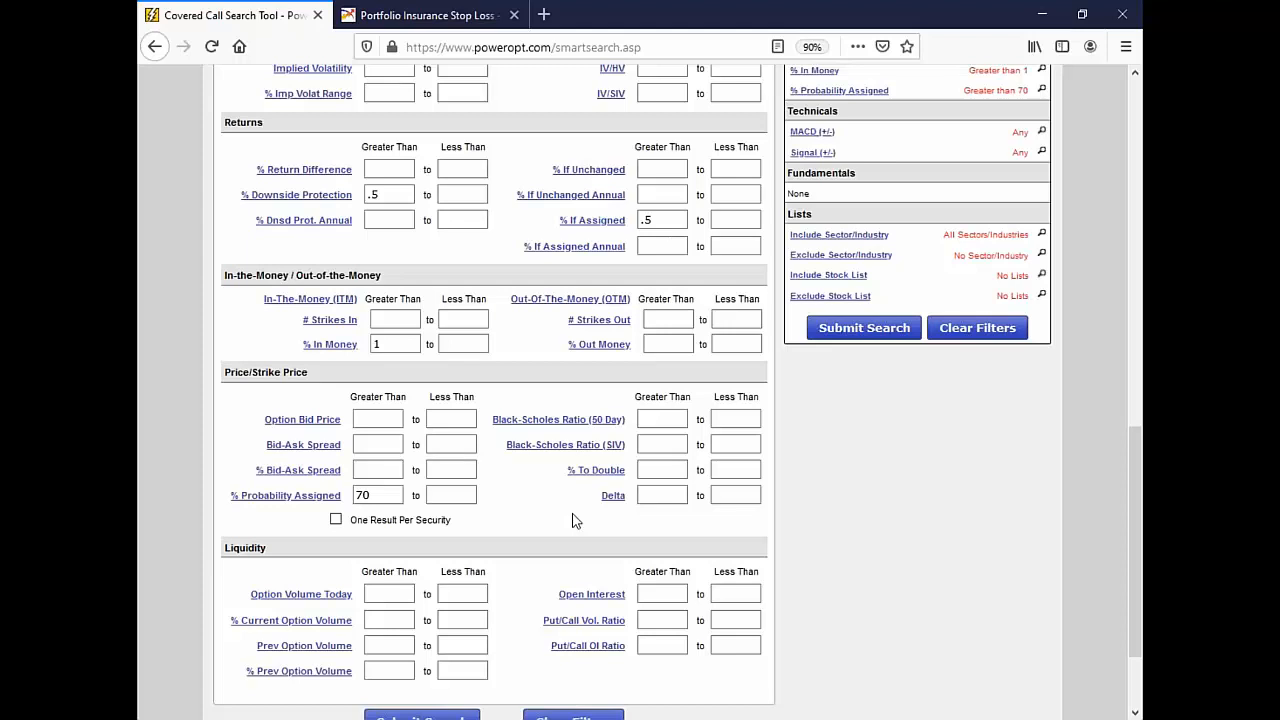
Step: Set the liquidity filters to Option Volume Today greater than 10 and Open Interest greater than 100
{"action": "scroll", "coordinate": [680, 640], "scroll_direction": "down", "scroll_amount": 2}
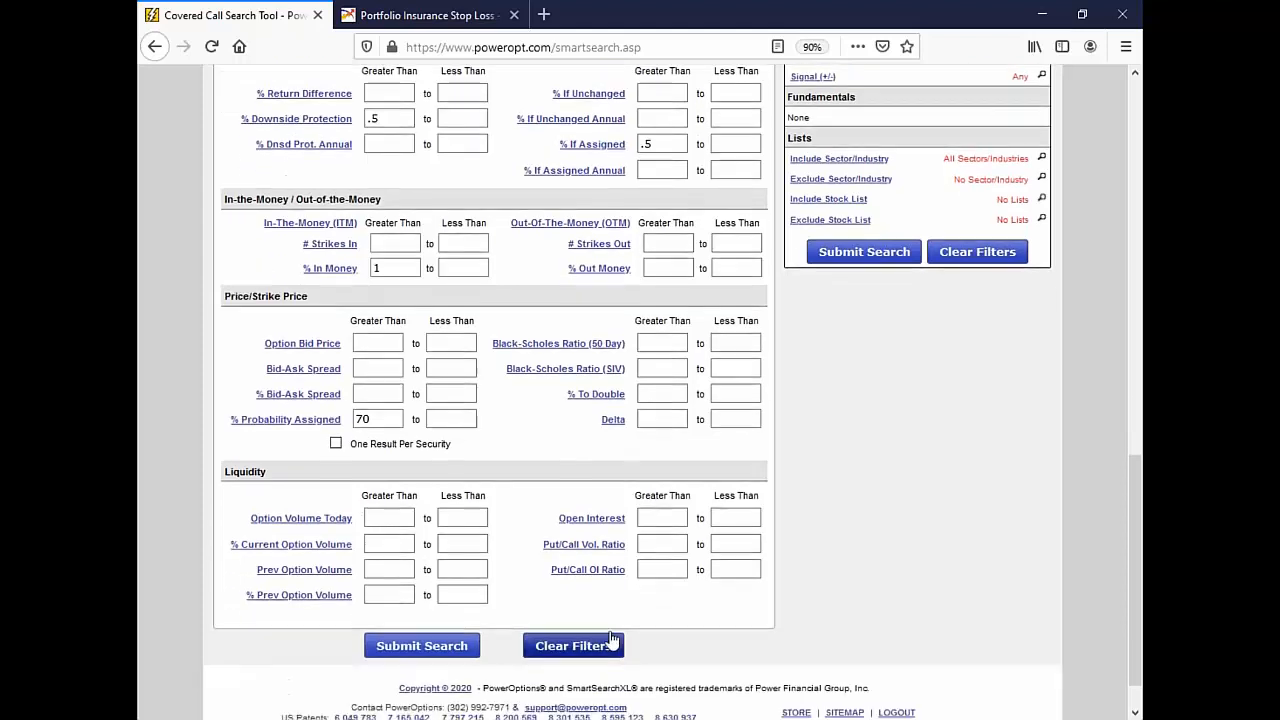
{"action": "left_click", "coordinate": [408, 513]}
{"action": "type", "text": "10"}
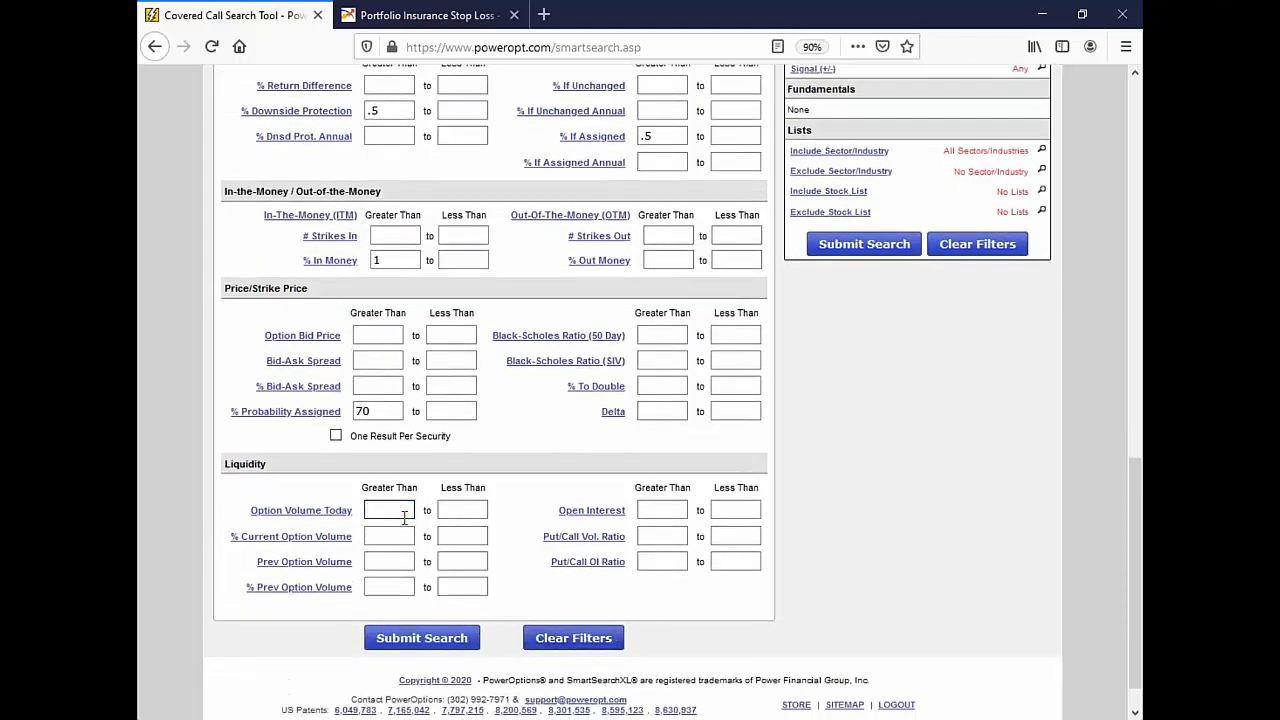
{"action": "left_click", "coordinate": [652, 508]}
{"action": "type", "text": "100"}
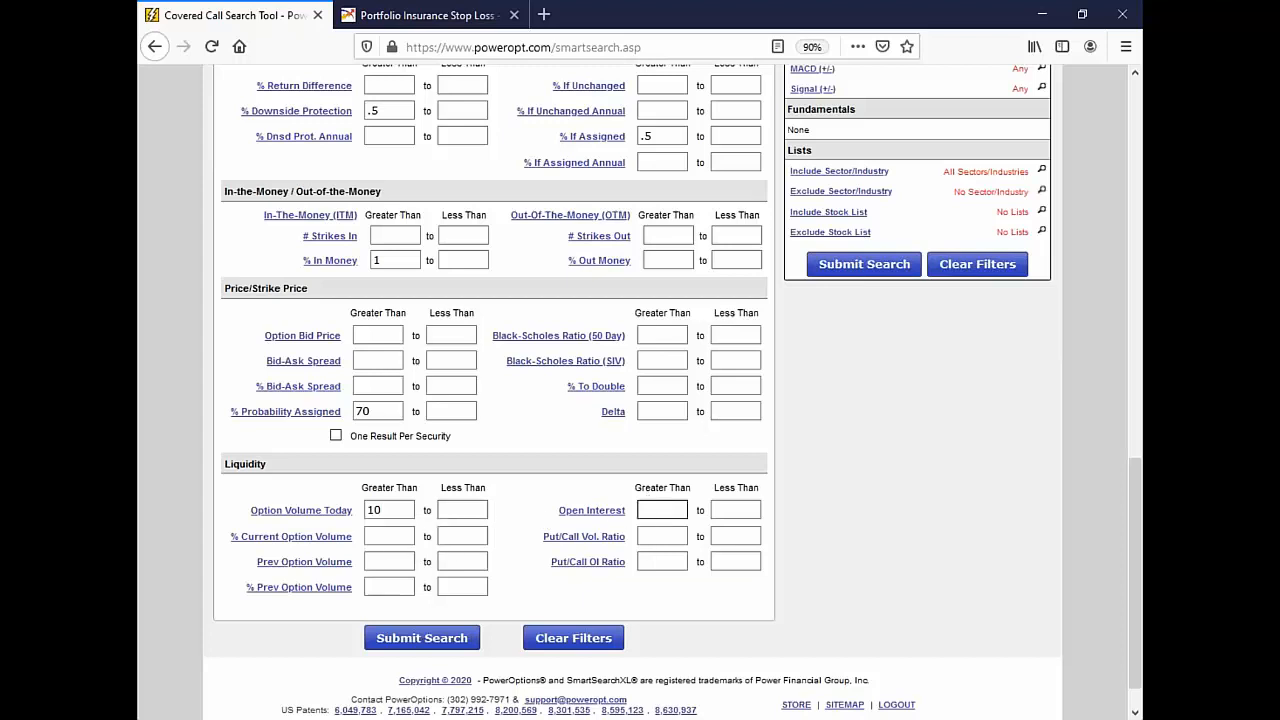
Step: In the fundamentals criteria, set Stock Price between 10 and 150 and require an Earnings Date not between now and expiration
{"action": "scroll", "coordinate": [577, 534], "scroll_direction": "up", "scroll_amount": 4}
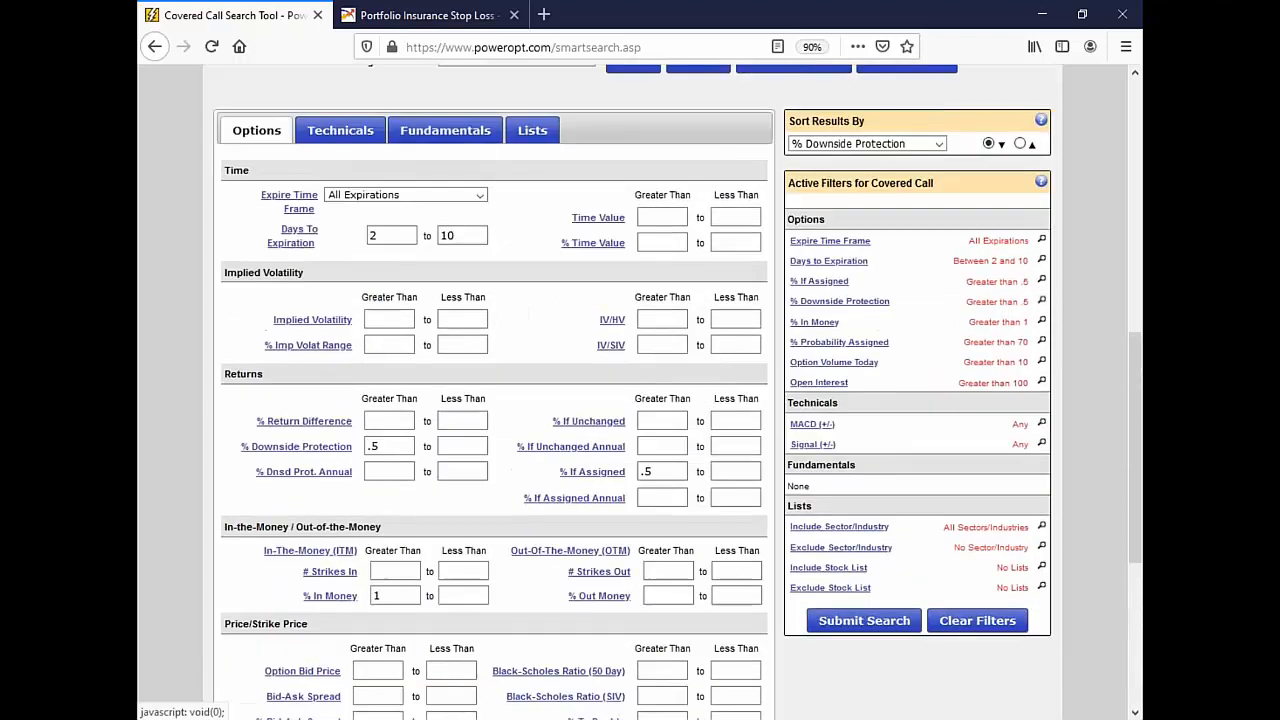
{"action": "left_click", "coordinate": [432, 138]}
{"action": "left_click", "coordinate": [399, 217]}
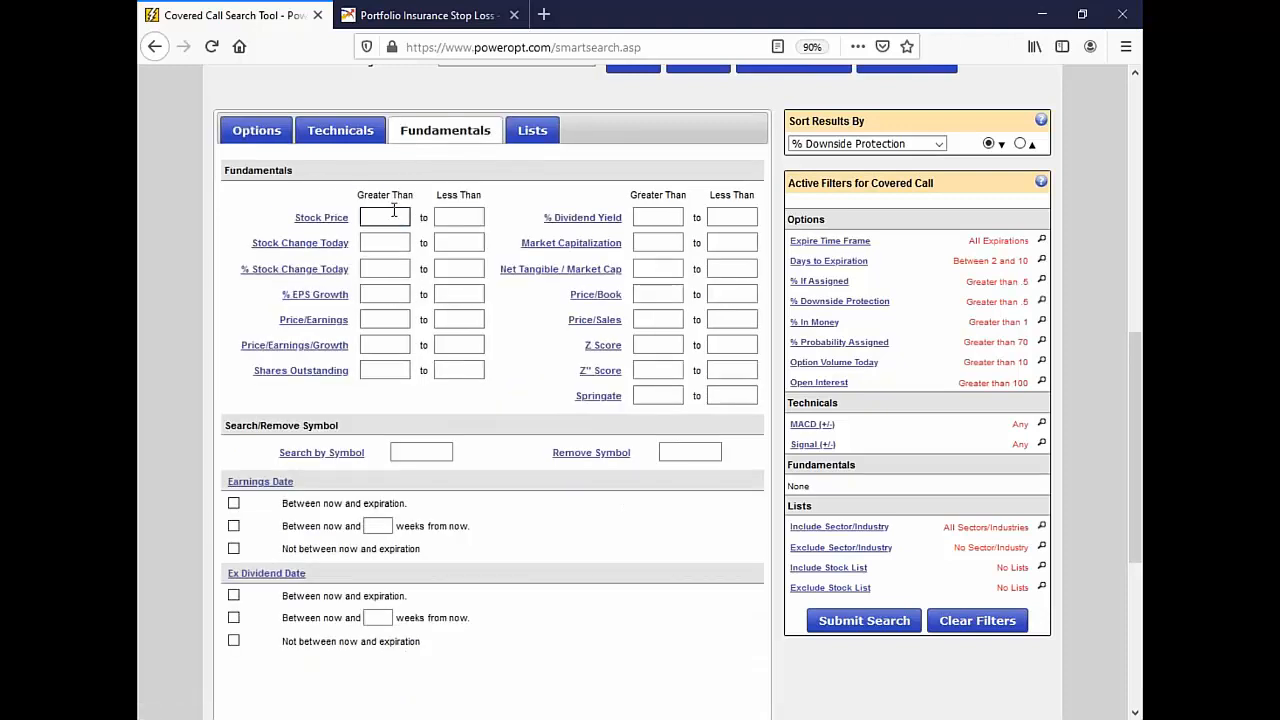
{"action": "type", "text": "10"}
{"action": "key", "text": "Tab"}
{"action": "type", "text": "15"}
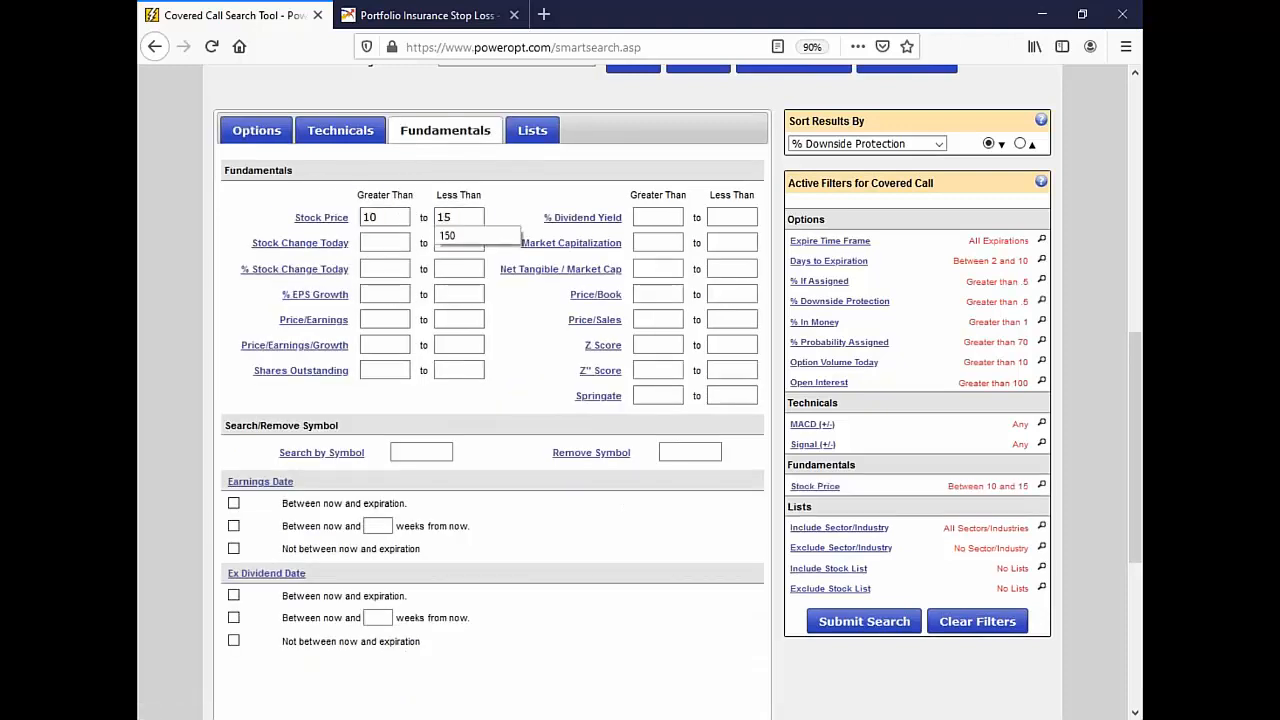
{"action": "type", "text": "0"}
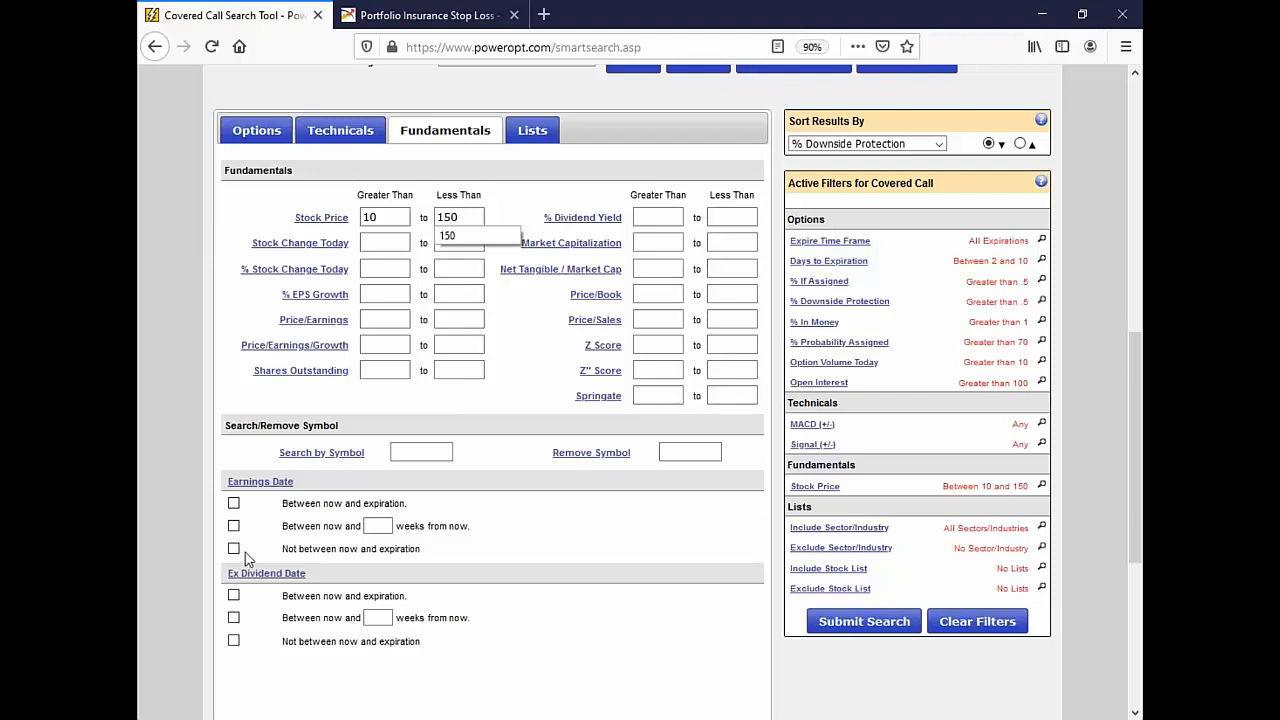
{"action": "left_click_drag", "start_coordinate": [276, 556], "coordinate": [447, 560]}
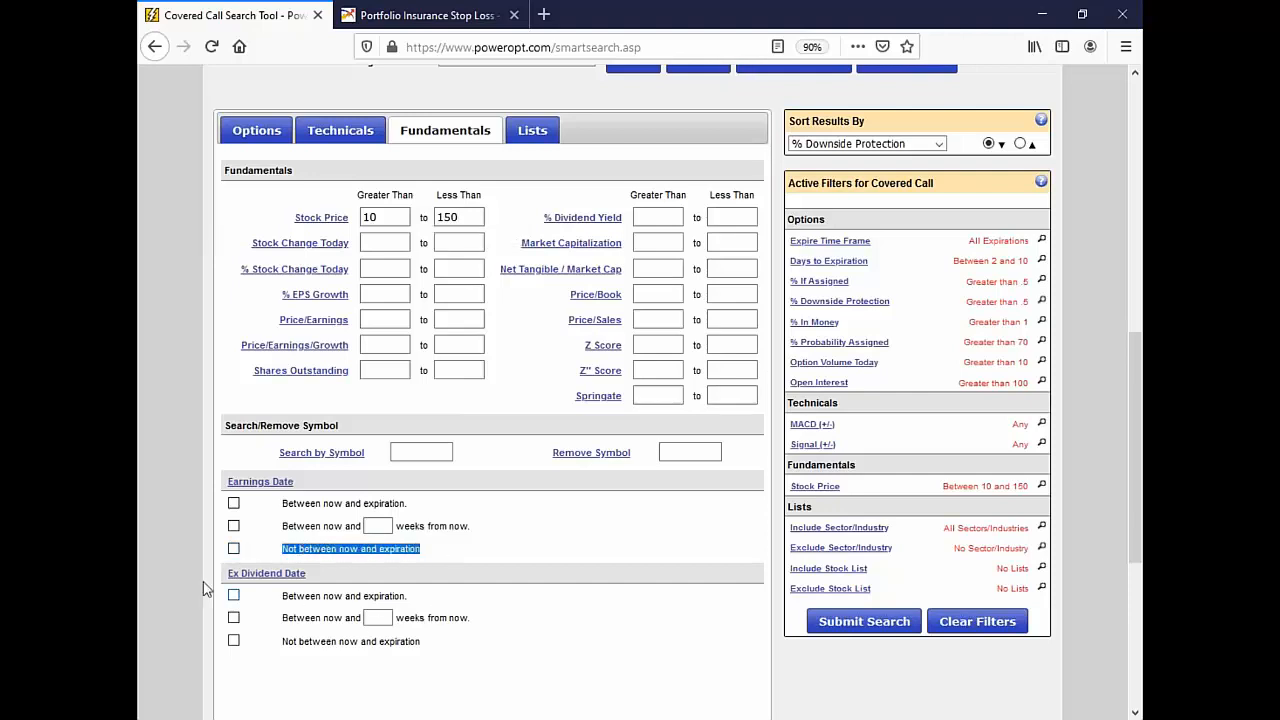
{"action": "left_click", "coordinate": [233, 548]}
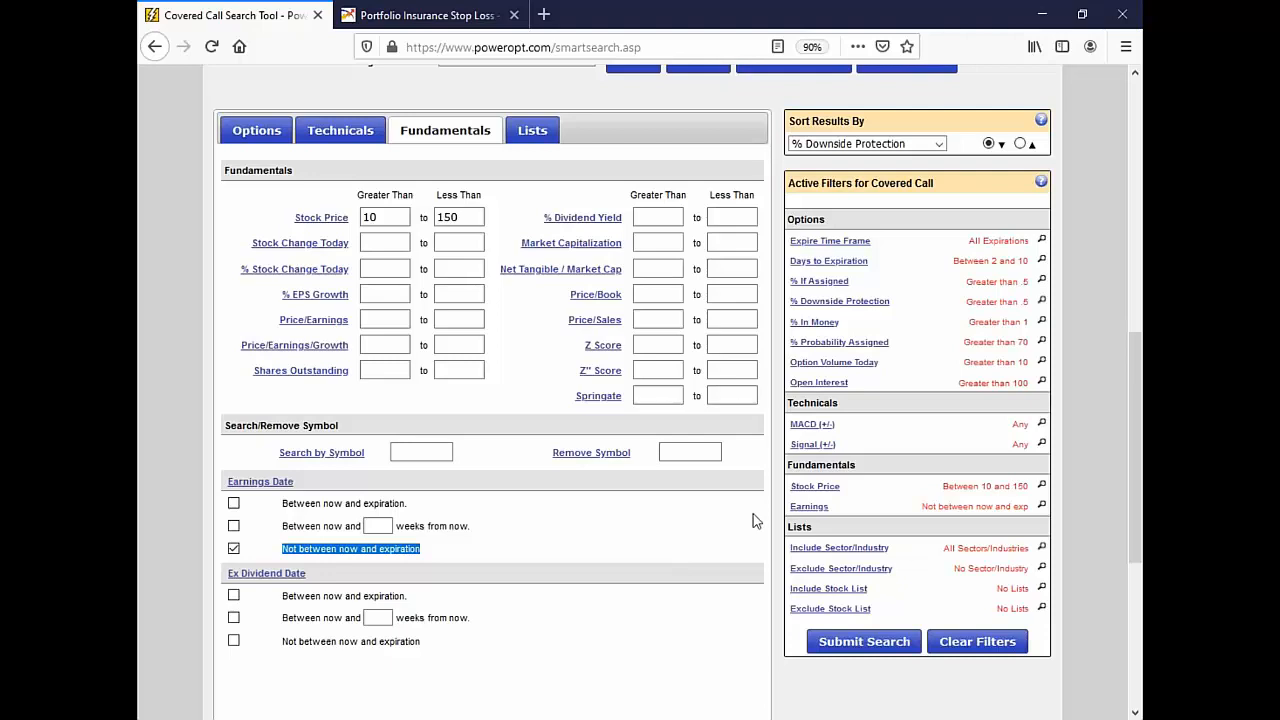
Step: Add a Simple Moving Average condition to the technical criteria requiring Stock Price > SMA20
{"action": "left_click", "coordinate": [340, 130]}
{"action": "left_click", "coordinate": [480, 473]}
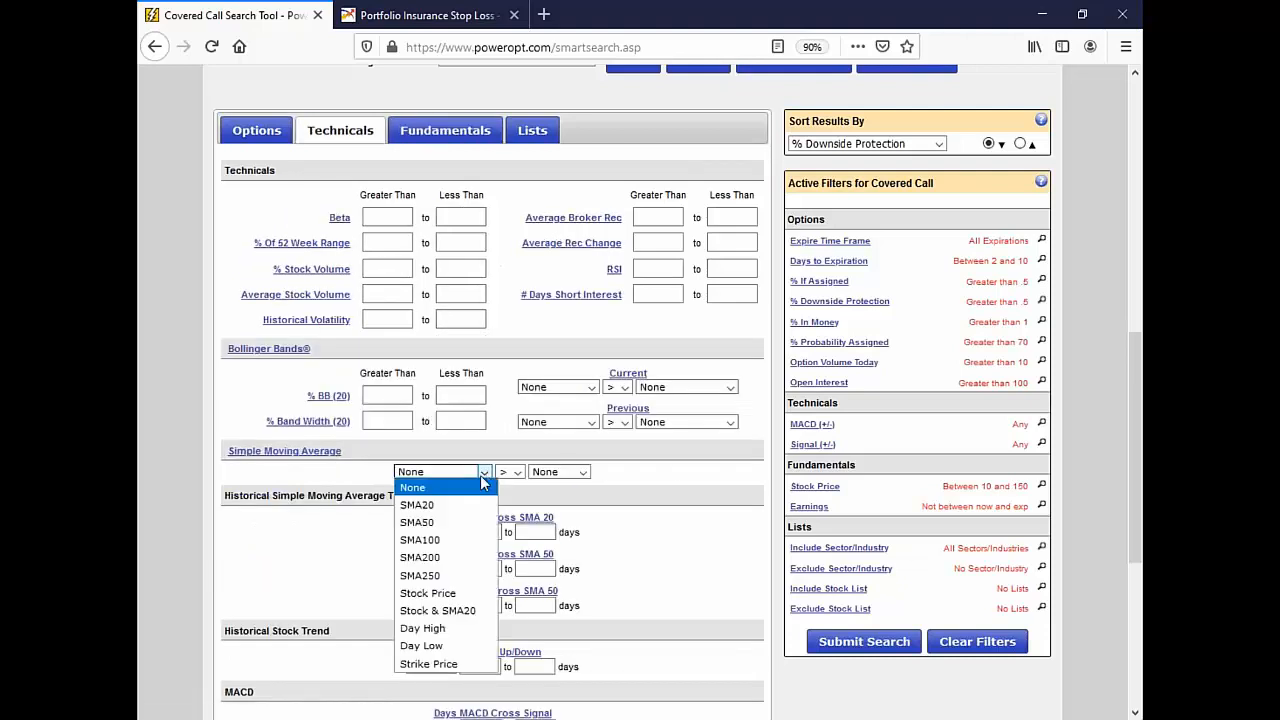
{"action": "left_click", "coordinate": [468, 593]}
{"action": "left_click", "coordinate": [565, 481]}
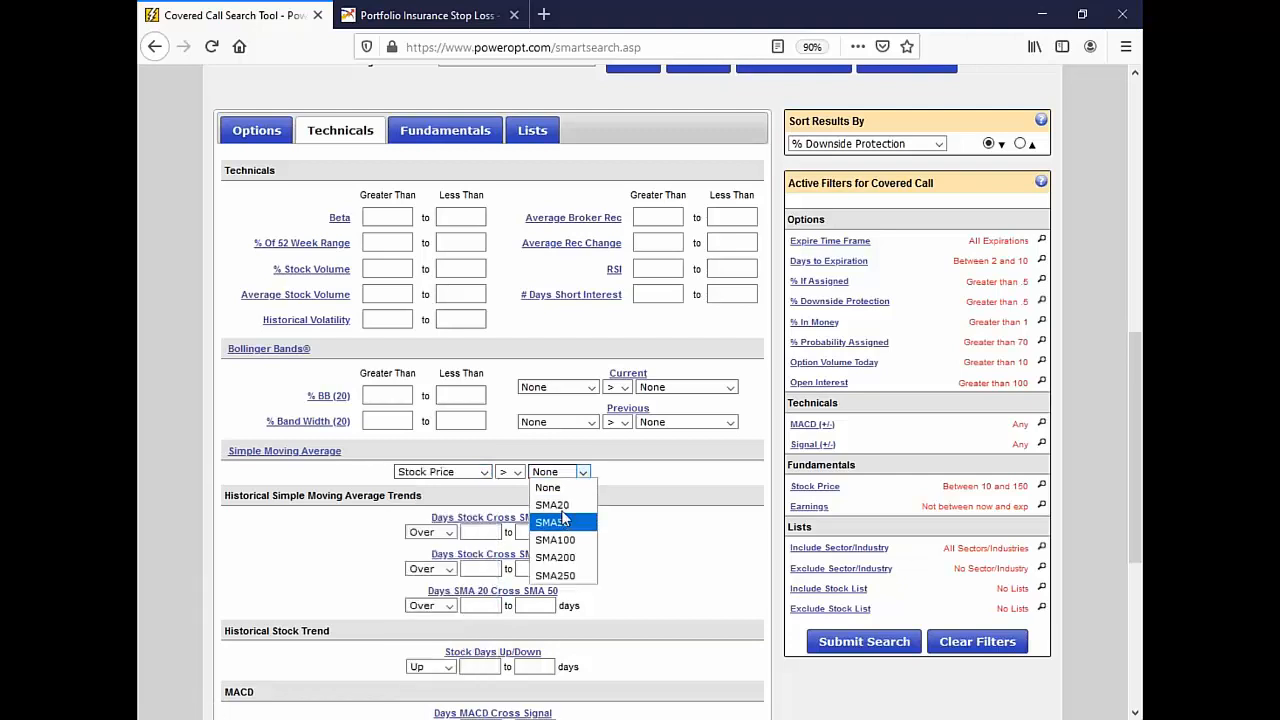
{"action": "left_click", "coordinate": [552, 502]}
Step: Set Days MACD Cross Signal to over at least 1 day and MACD (+/-) to Positive
{"action": "scroll", "coordinate": [623, 508], "scroll_direction": "down", "scroll_amount": 3}
{"action": "left_click", "coordinate": [495, 478]}
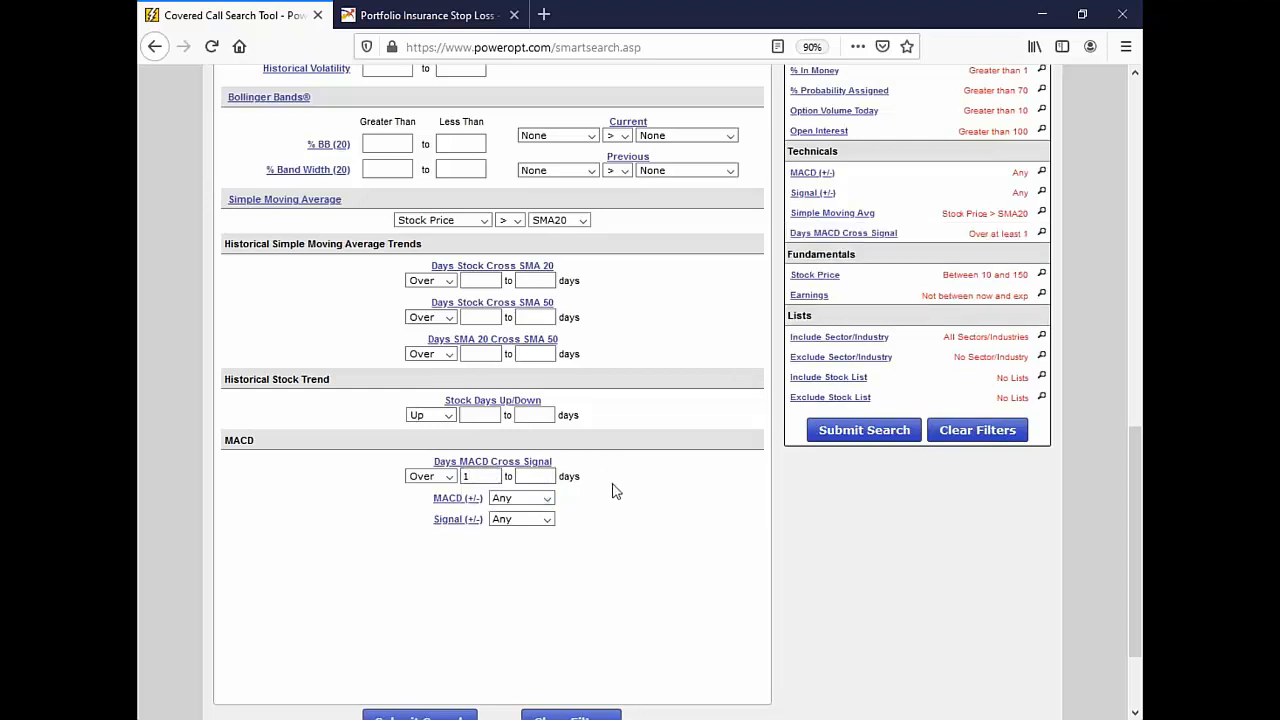
{"action": "left_click", "coordinate": [550, 500]}
{"action": "left_click", "coordinate": [521, 533]}
{"action": "left_click", "coordinate": [545, 464]}
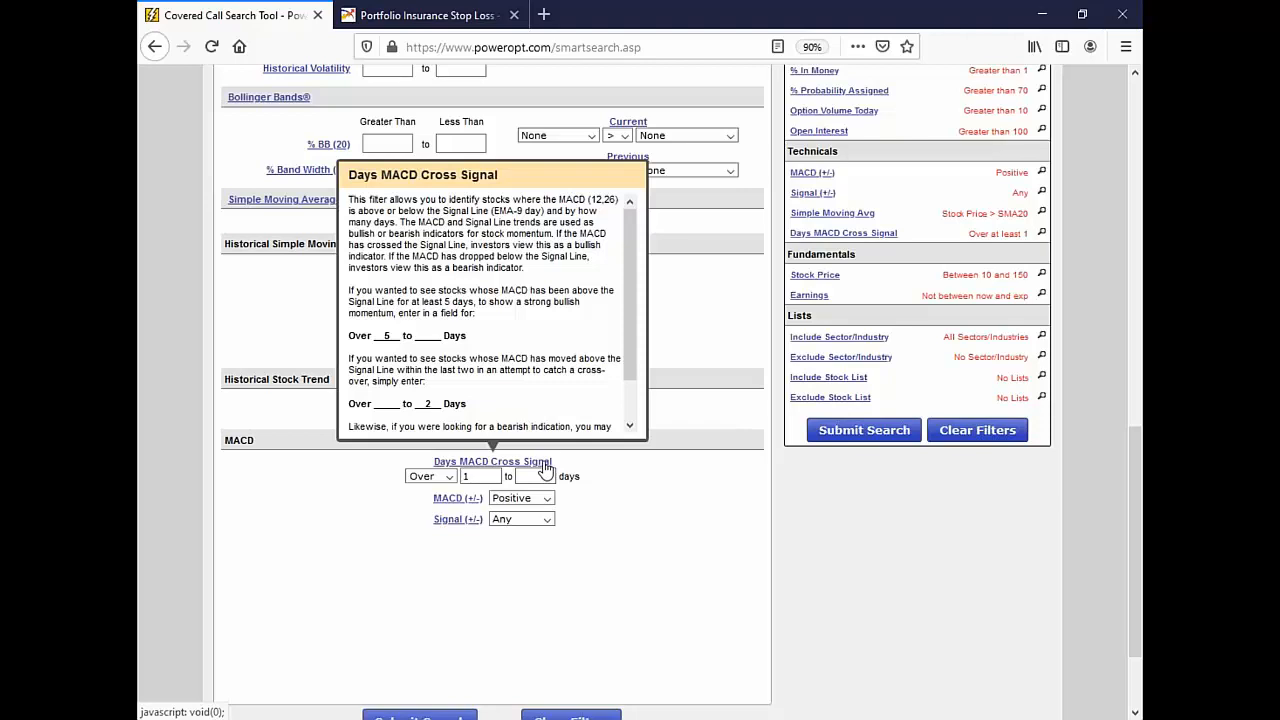
Step: Set the Average Stock Volume filter to greater than 750 and run the Covered Call search
{"action": "scroll", "coordinate": [611, 526], "scroll_direction": "up", "scroll_amount": 5}
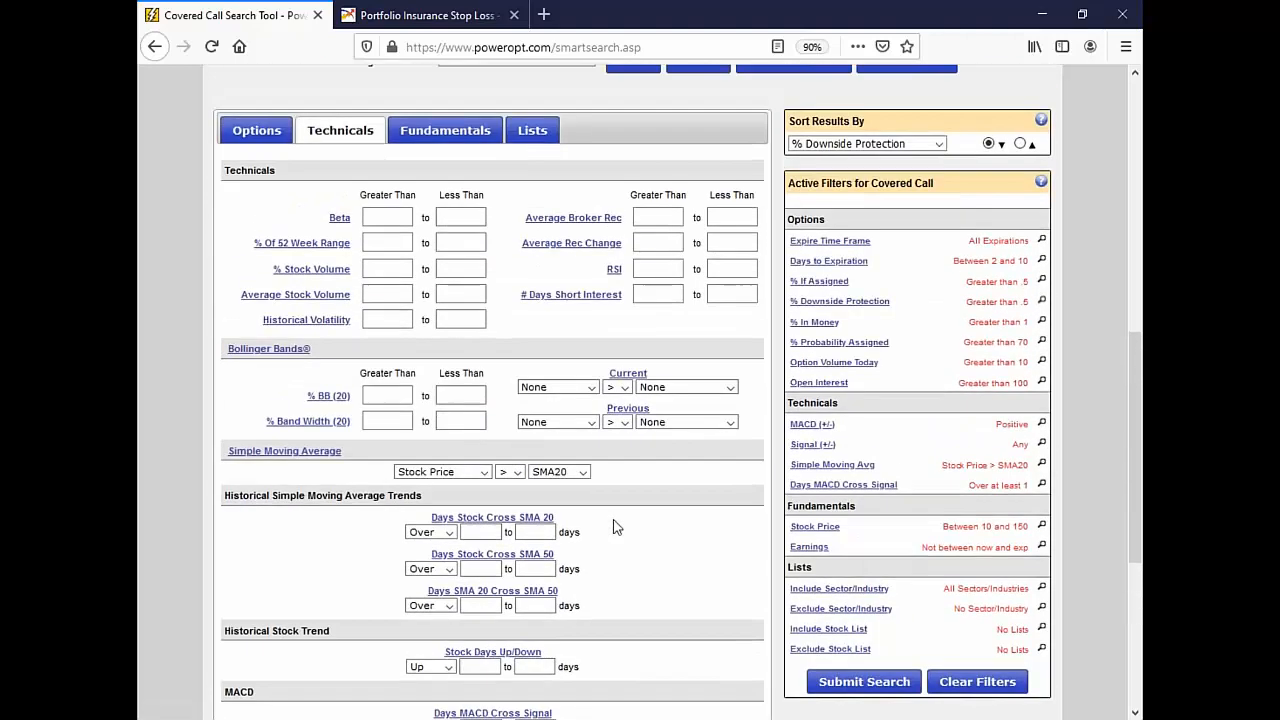
{"action": "left_click", "coordinate": [390, 293]}
{"action": "type", "text": "750"}
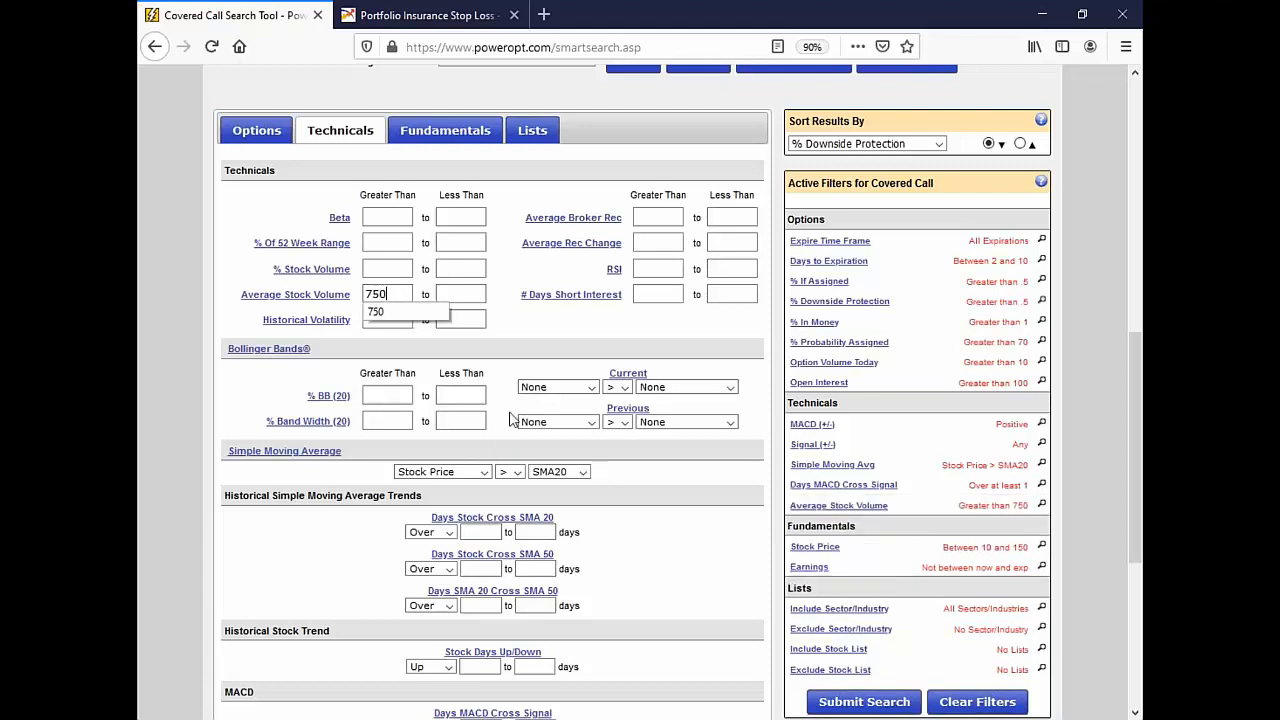
{"action": "left_click", "coordinate": [862, 701]}
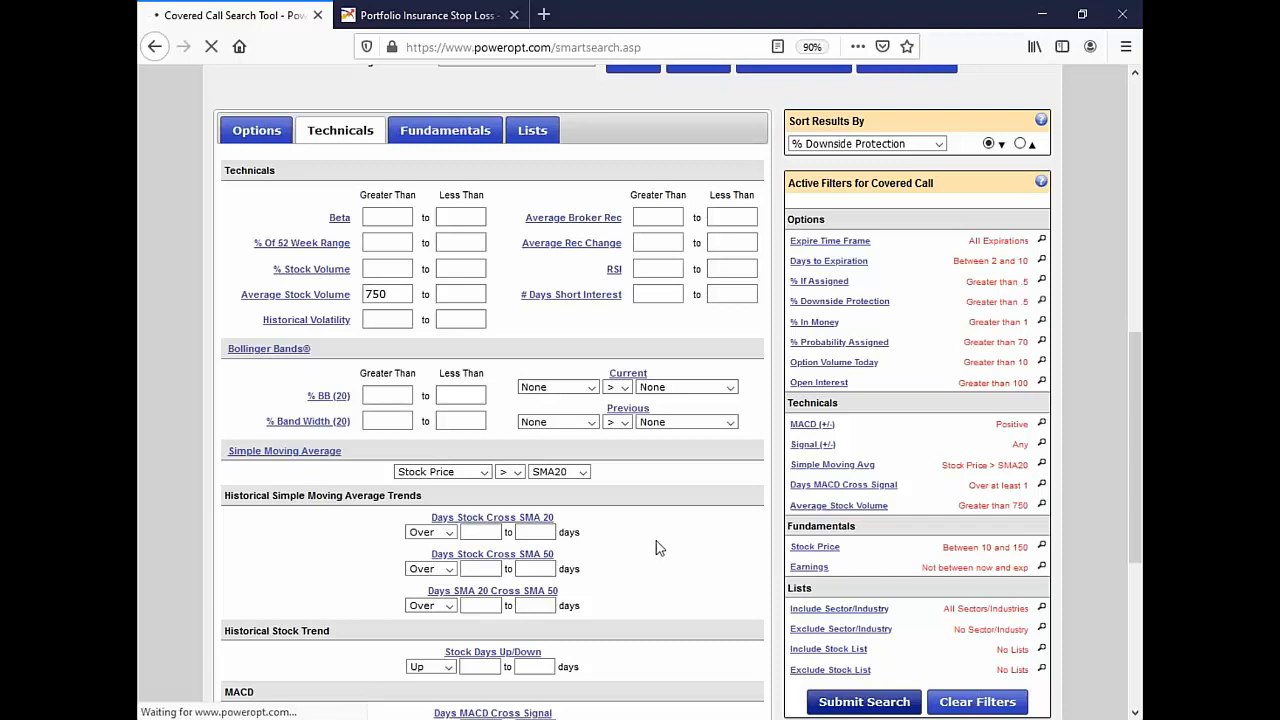
Step: Review the Covered Call search results, examining the result count, strikes, returns and companies listed more than once
{"action": "scroll", "coordinate": [660, 548], "scroll_direction": "down", "scroll_amount": 3}
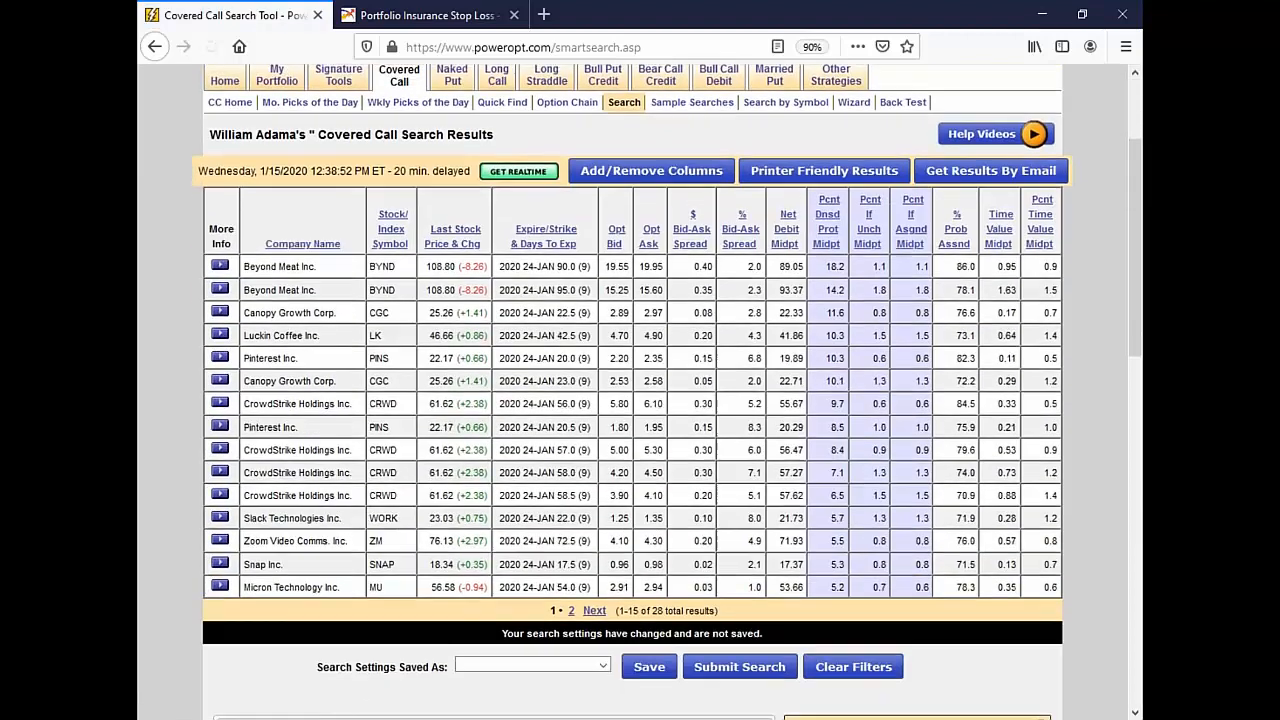
{"action": "left_click_drag", "start_coordinate": [624, 612], "coordinate": [726, 624]}
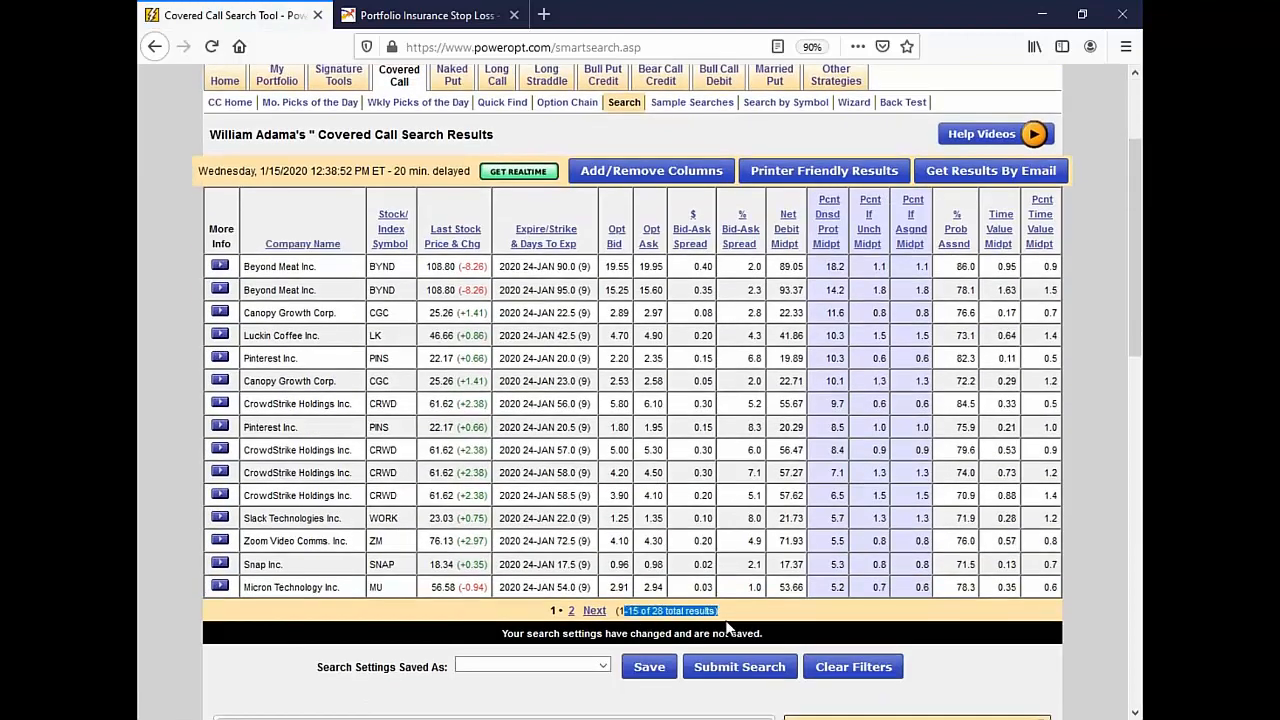
{"action": "left_click_drag", "start_coordinate": [283, 266], "coordinate": [478, 290]}
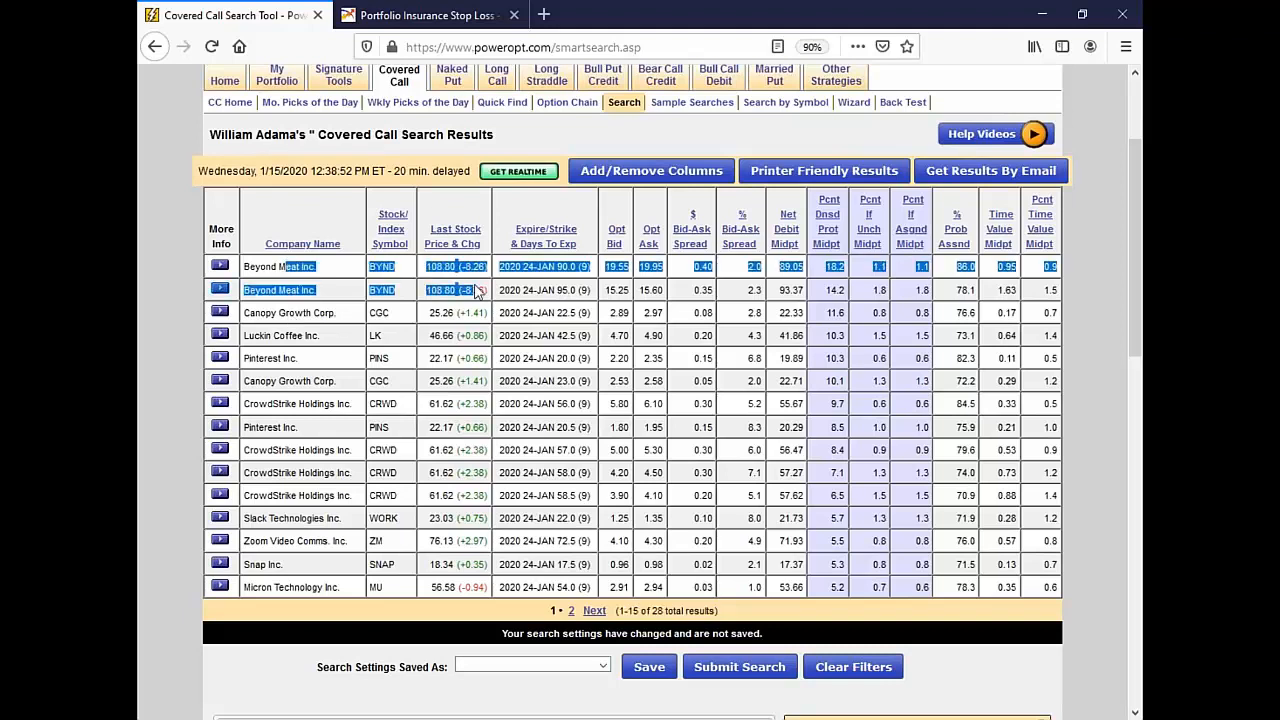
{"action": "left_click", "coordinate": [558, 305]}
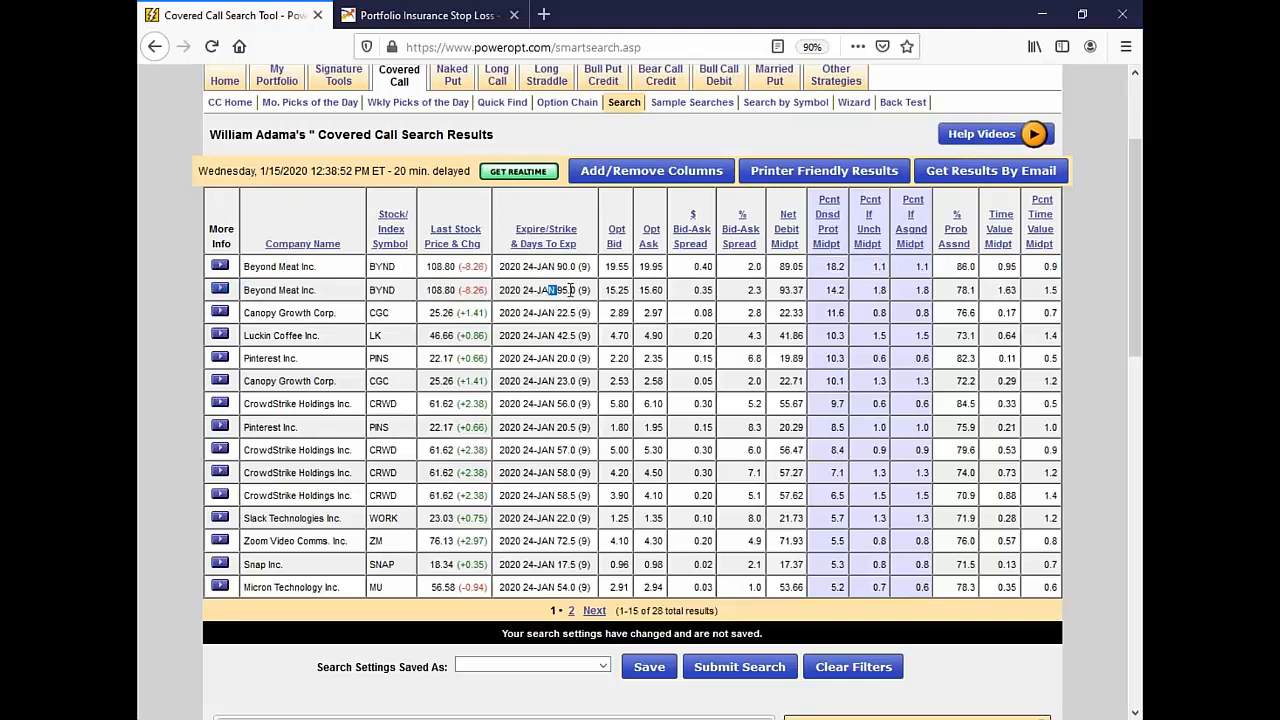
{"action": "left_click_drag", "start_coordinate": [570, 290], "coordinate": [591, 289]}
{"action": "left_click_drag", "start_coordinate": [876, 290], "coordinate": [920, 300]}
{"action": "left_click", "coordinate": [268, 384]}
{"action": "left_click_drag", "start_coordinate": [268, 384], "coordinate": [340, 383]}
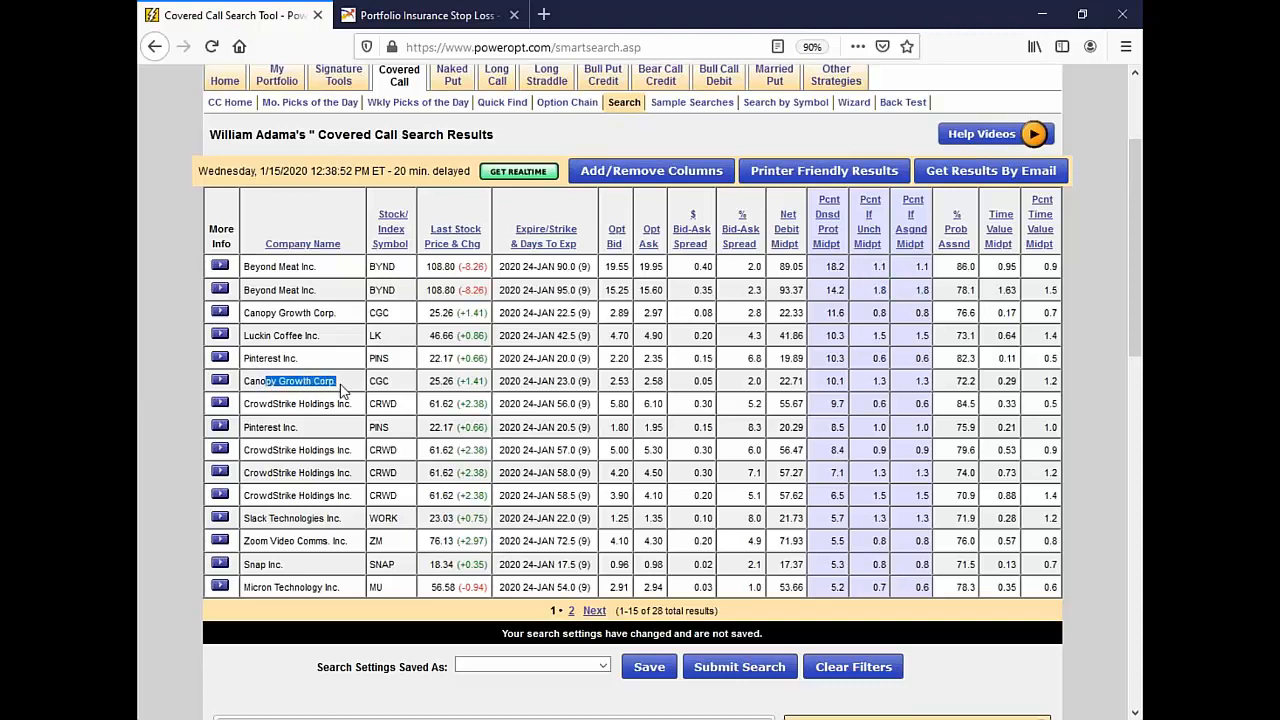
{"action": "left_click", "coordinate": [313, 462]}
{"action": "left_click_drag", "start_coordinate": [313, 462], "coordinate": [330, 474]}
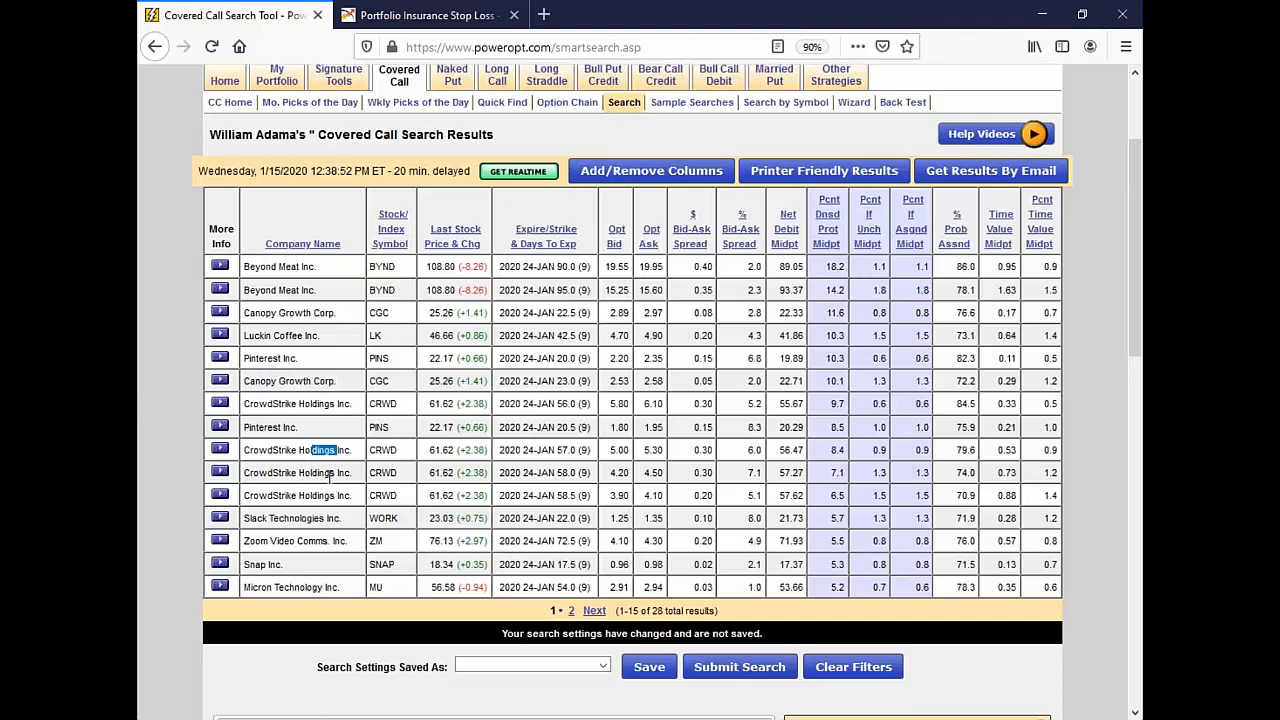
Step: Enable One Result Per Security in the price/strike price criteria and rerun the search
{"action": "scroll", "coordinate": [327, 481], "scroll_direction": "down", "scroll_amount": 10}
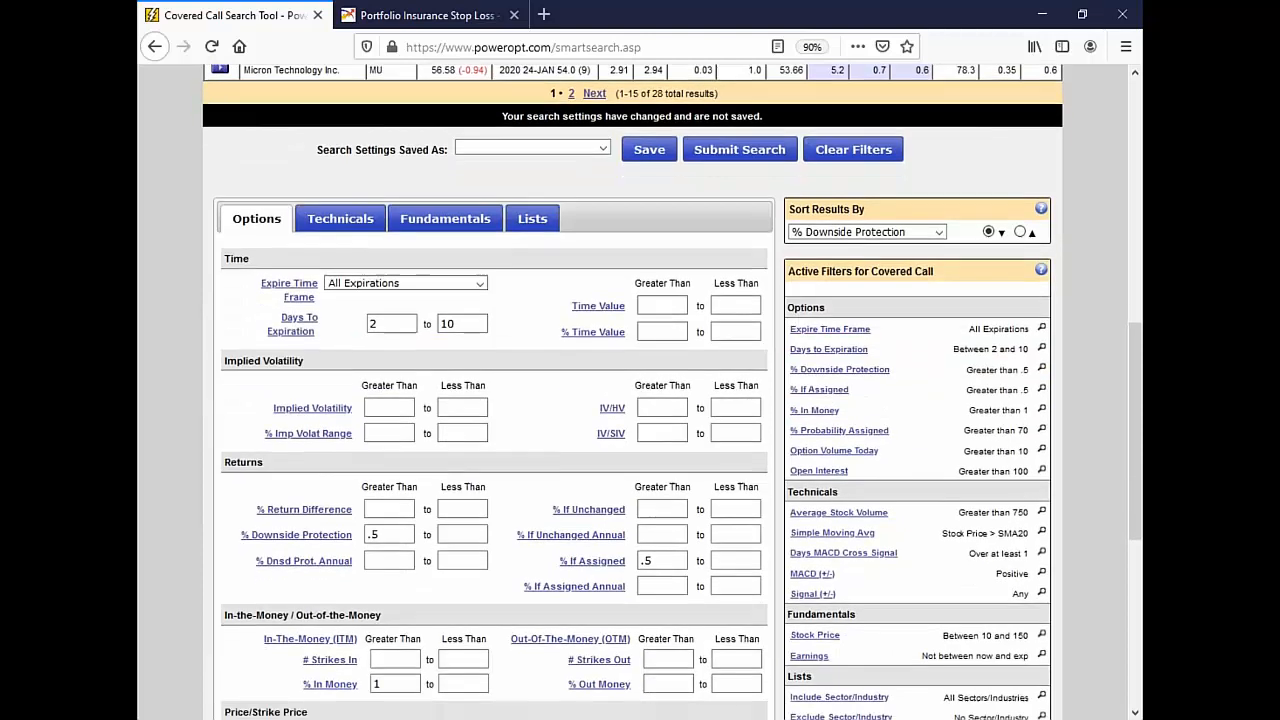
{"action": "scroll", "coordinate": [314, 486], "scroll_direction": "down", "scroll_amount": 2}
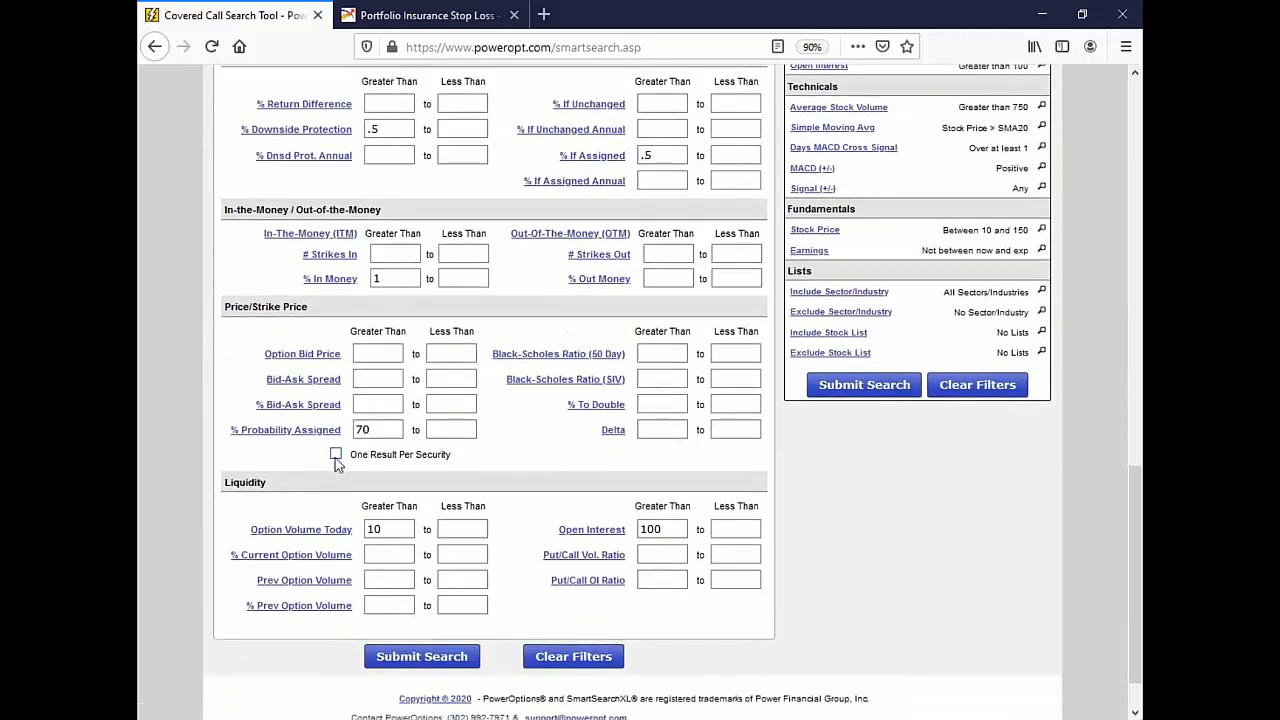
{"action": "left_click", "coordinate": [336, 455]}
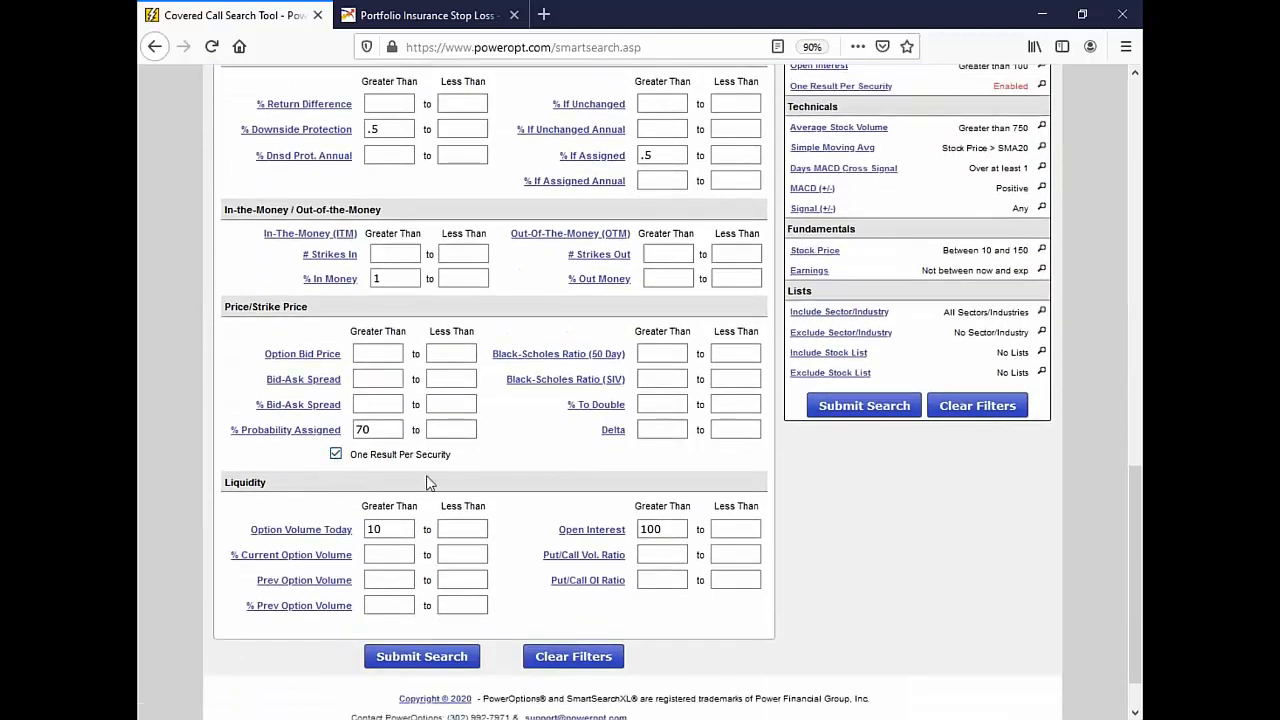
{"action": "left_click", "coordinate": [840, 410]}
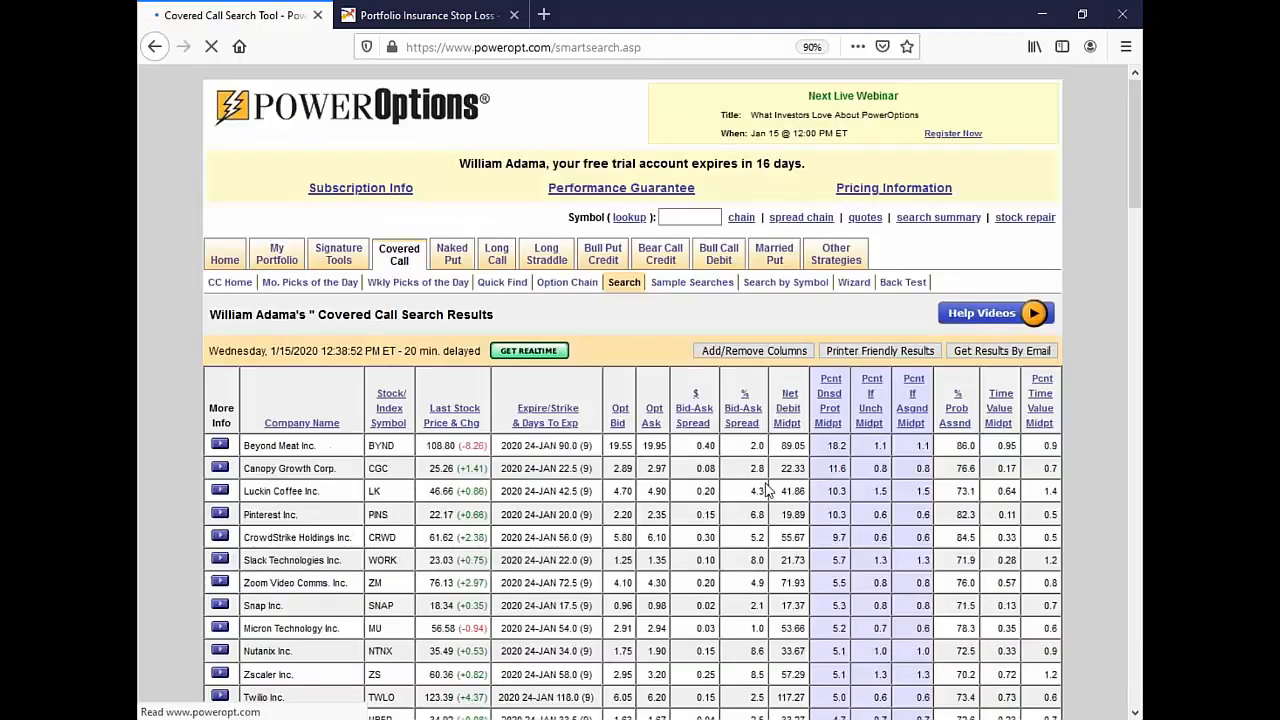
Step: Open the option research page for the Beyond Meat JAN 90 call and examine its pricing, returns, volatility and Greeks
{"action": "scroll", "coordinate": [750, 480], "scroll_direction": "down", "scroll_amount": 3}
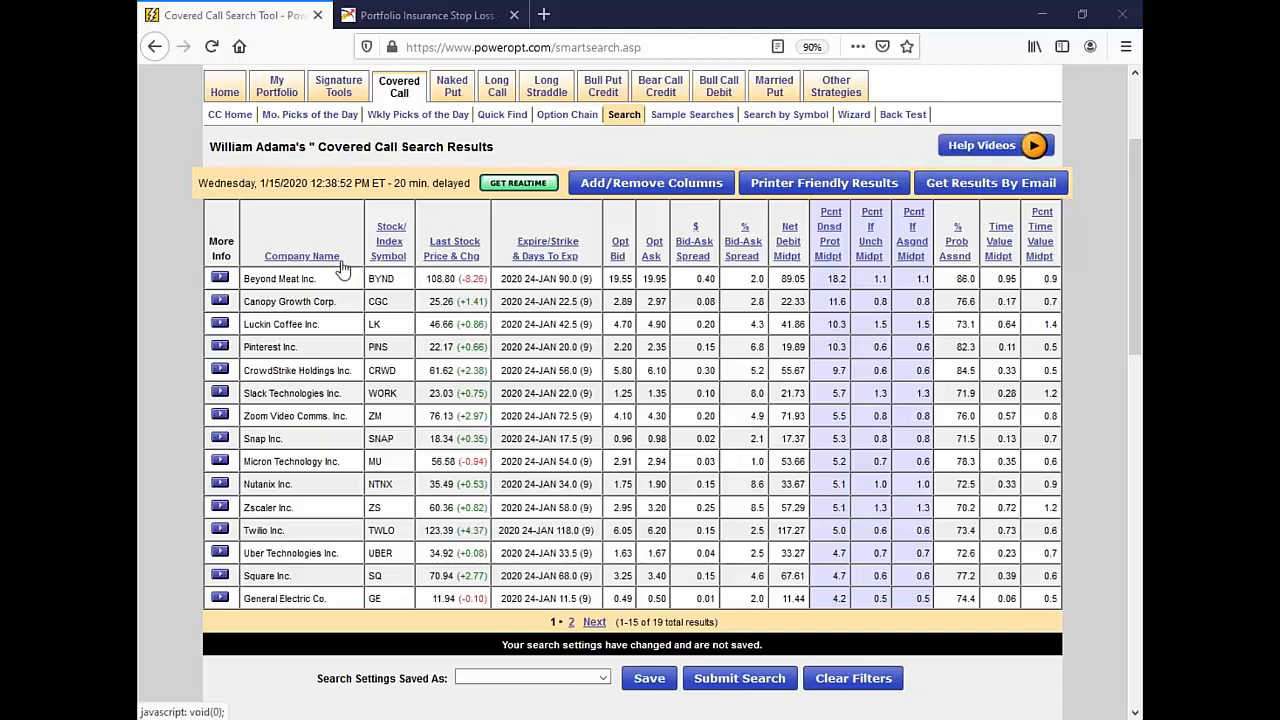
{"action": "left_click", "coordinate": [220, 279]}
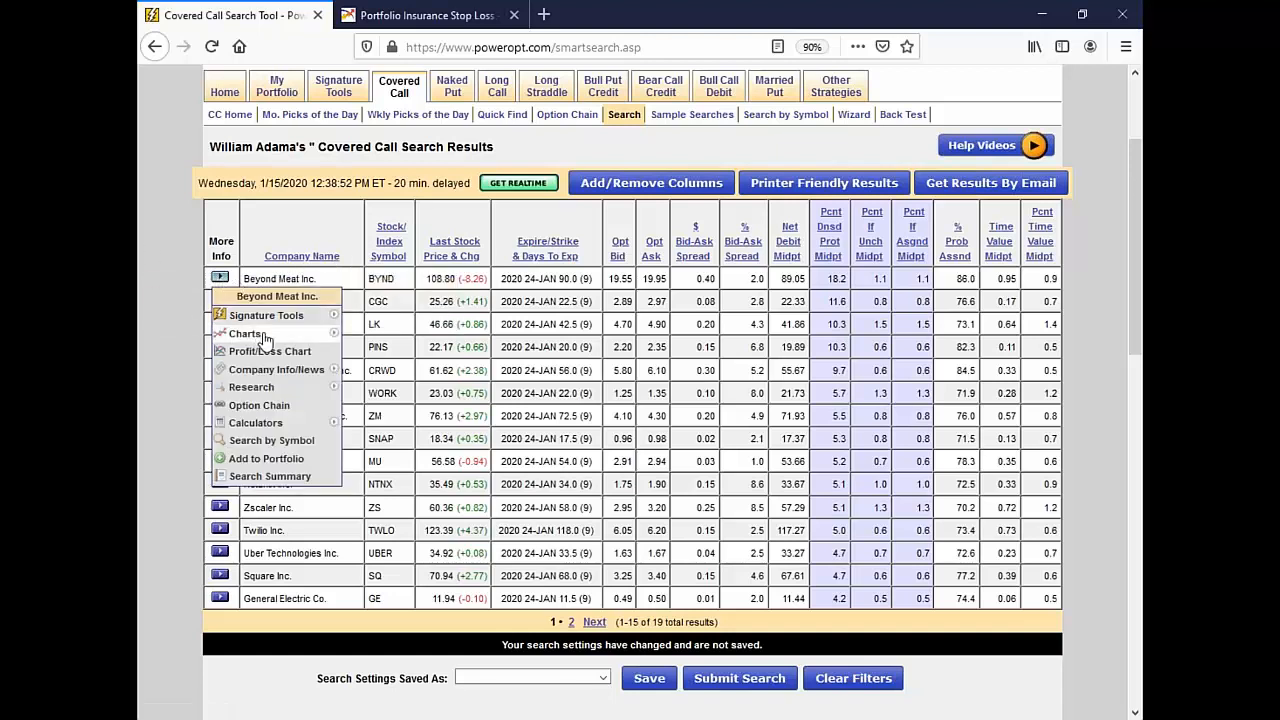
{"action": "mouse_move", "coordinate": [266, 340]}
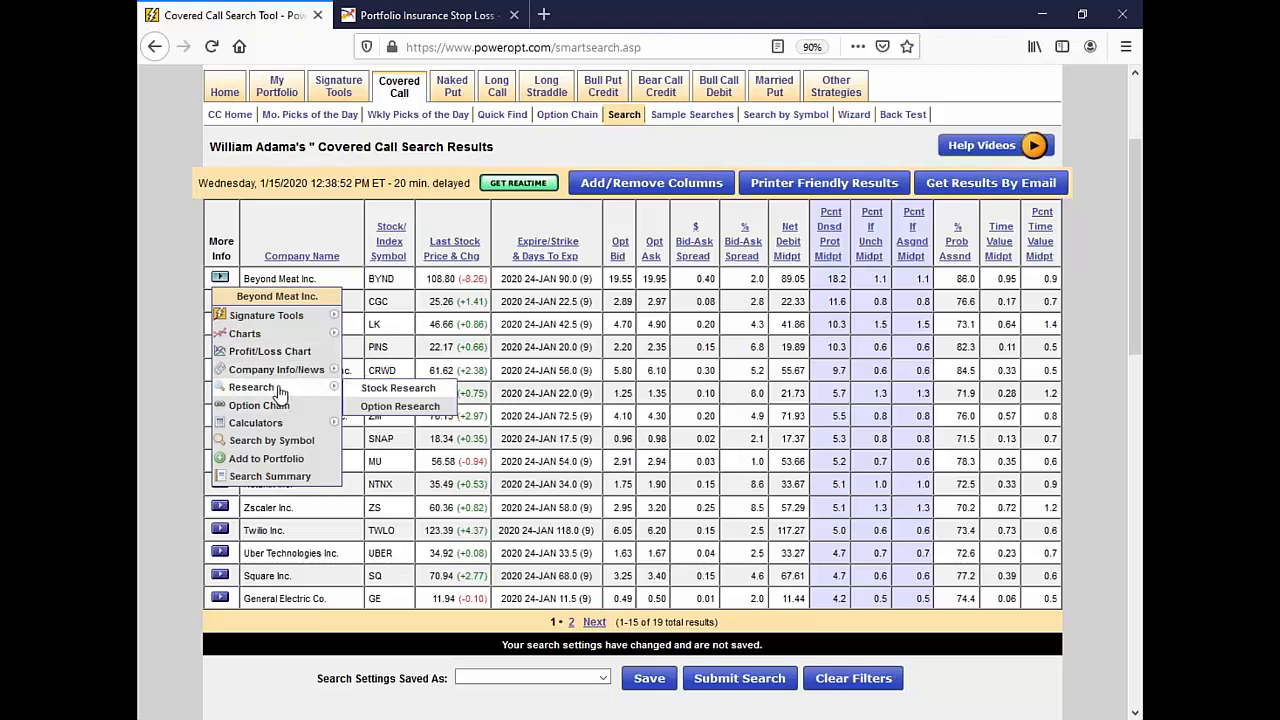
{"action": "mouse_move", "coordinate": [332, 388]}
{"action": "left_click", "coordinate": [398, 407]}
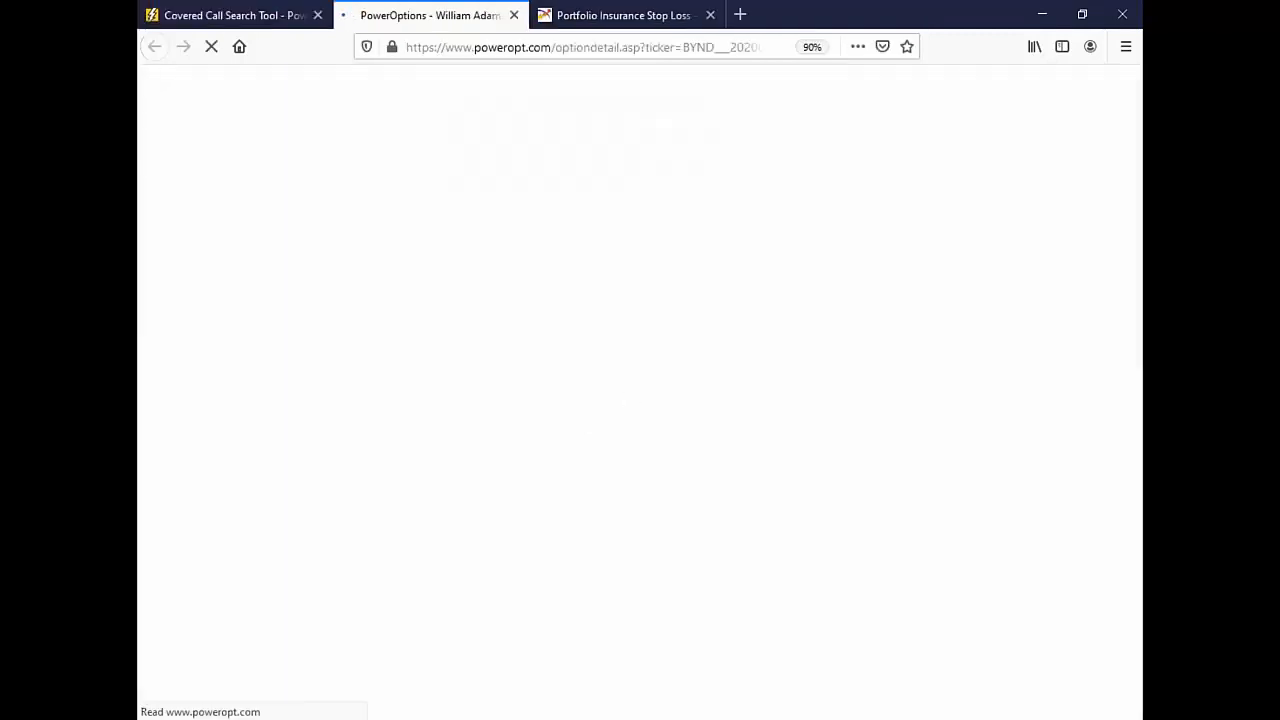
{"action": "scroll", "coordinate": [640, 380], "scroll_direction": "down", "scroll_amount": 3}
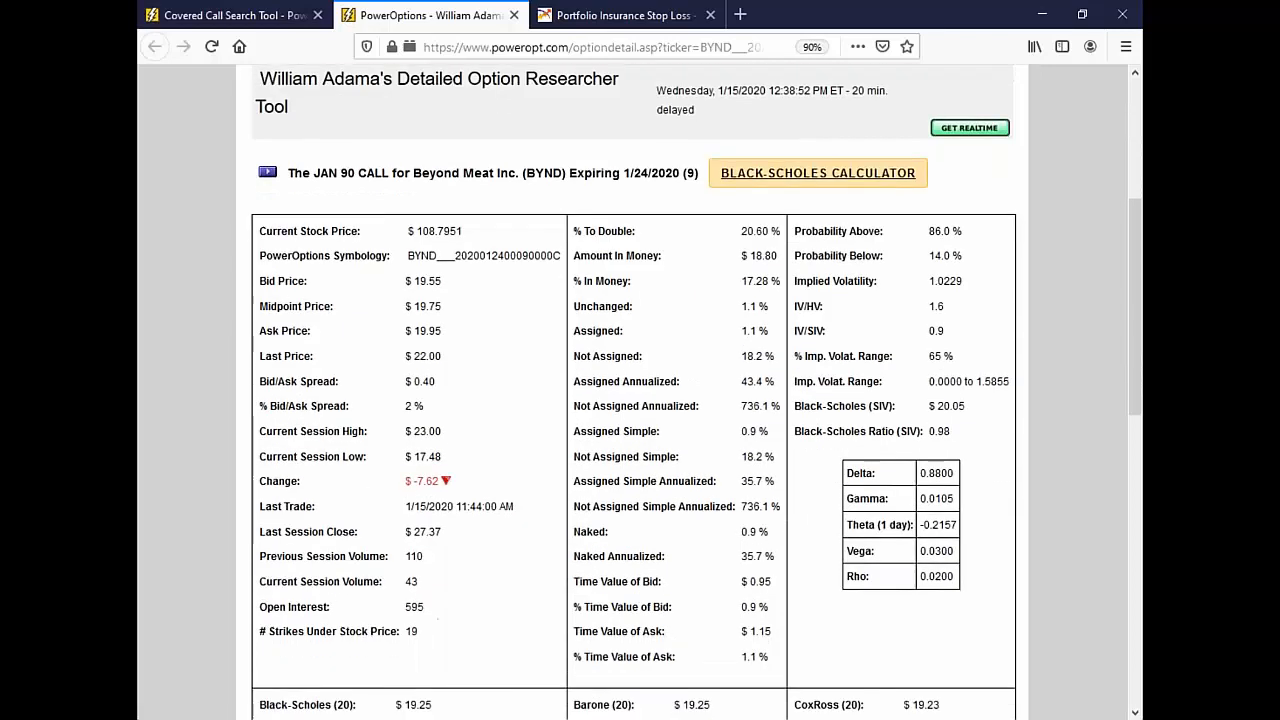
{"action": "scroll", "coordinate": [634, 358], "scroll_direction": "down", "scroll_amount": 5}
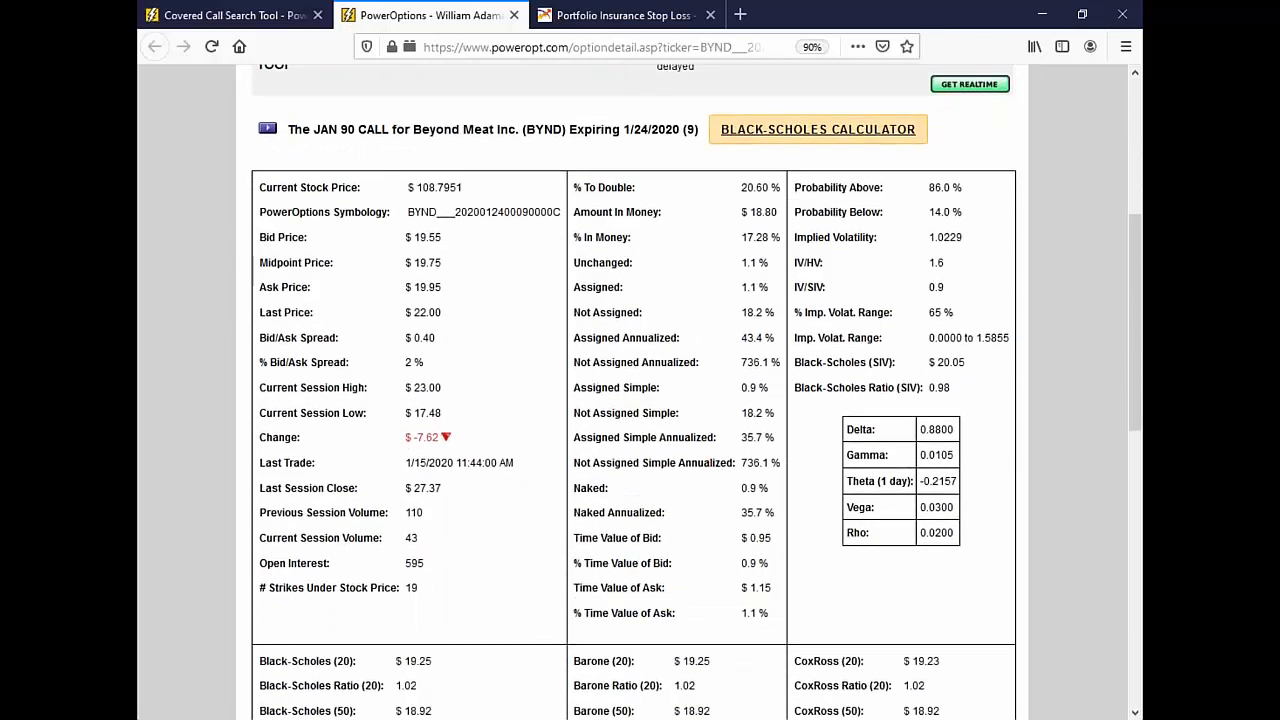
{"action": "scroll", "coordinate": [670, 458], "scroll_direction": "down", "scroll_amount": 1}
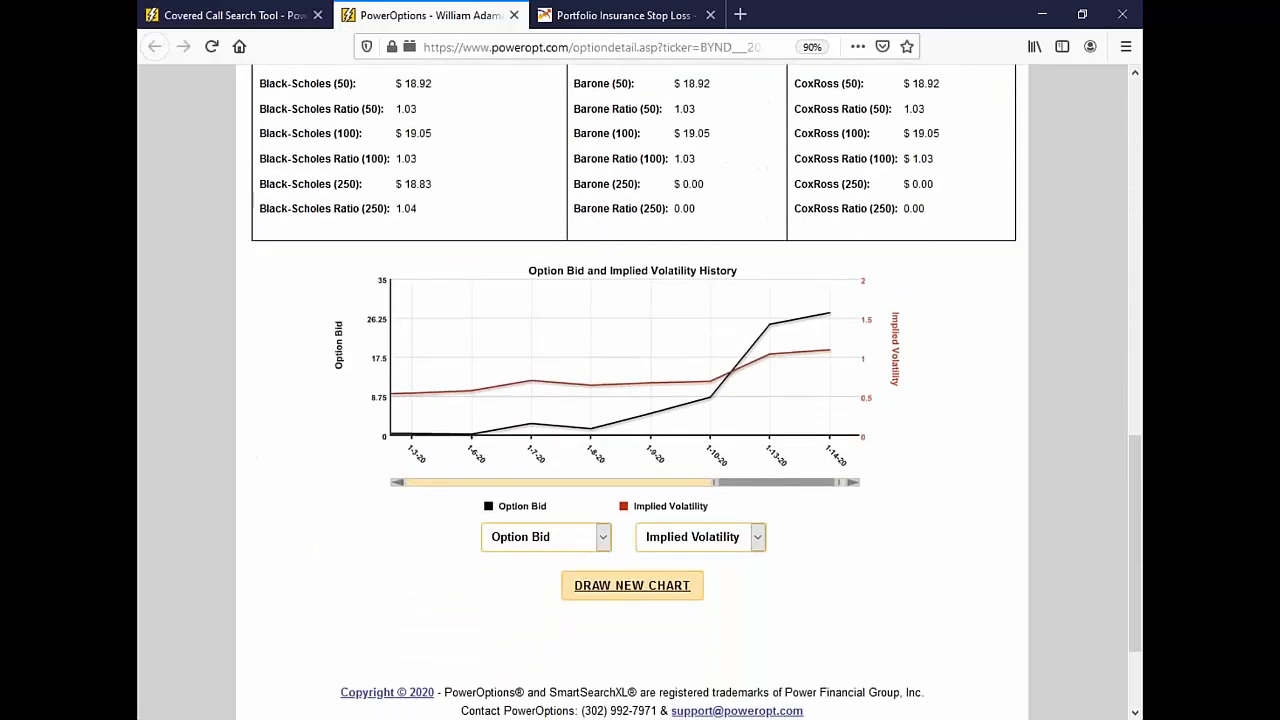
Step: Widen the option bid and implied volatility history chart to its full date range, check the available chart metrics, and close the research page
{"action": "left_click_drag", "start_coordinate": [715, 490], "coordinate": [355, 506]}
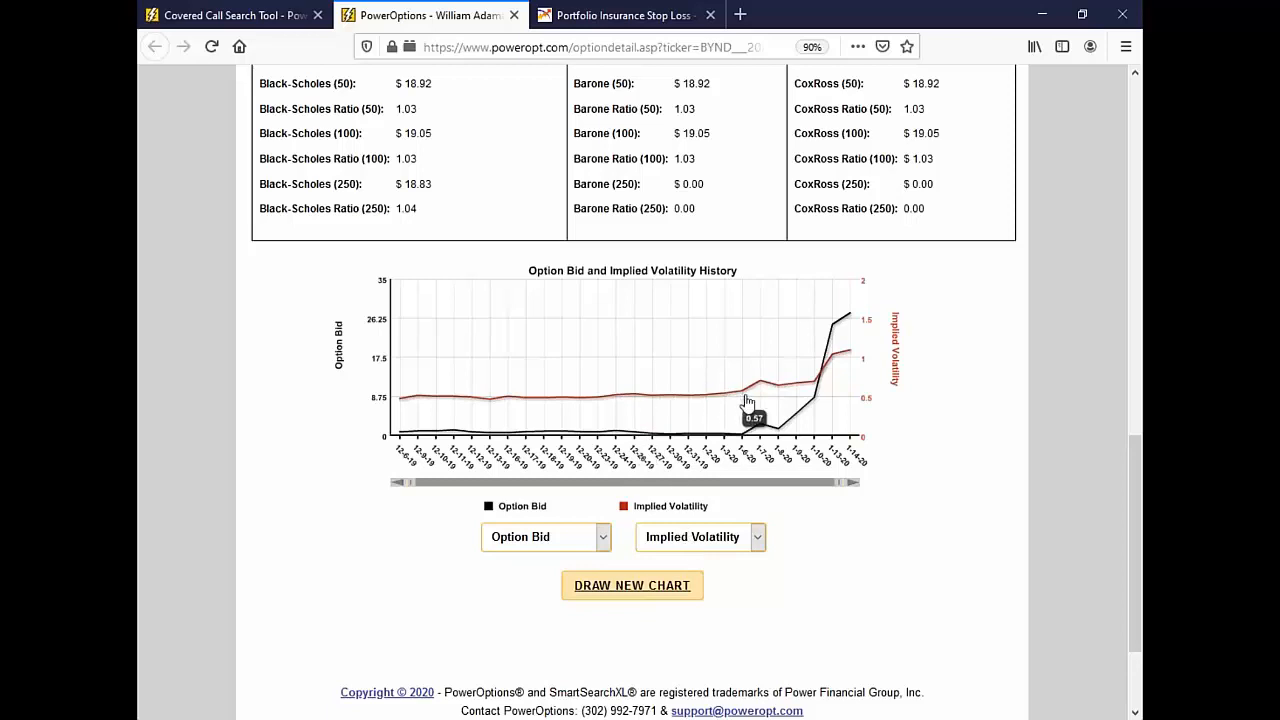
{"action": "left_click", "coordinate": [757, 538]}
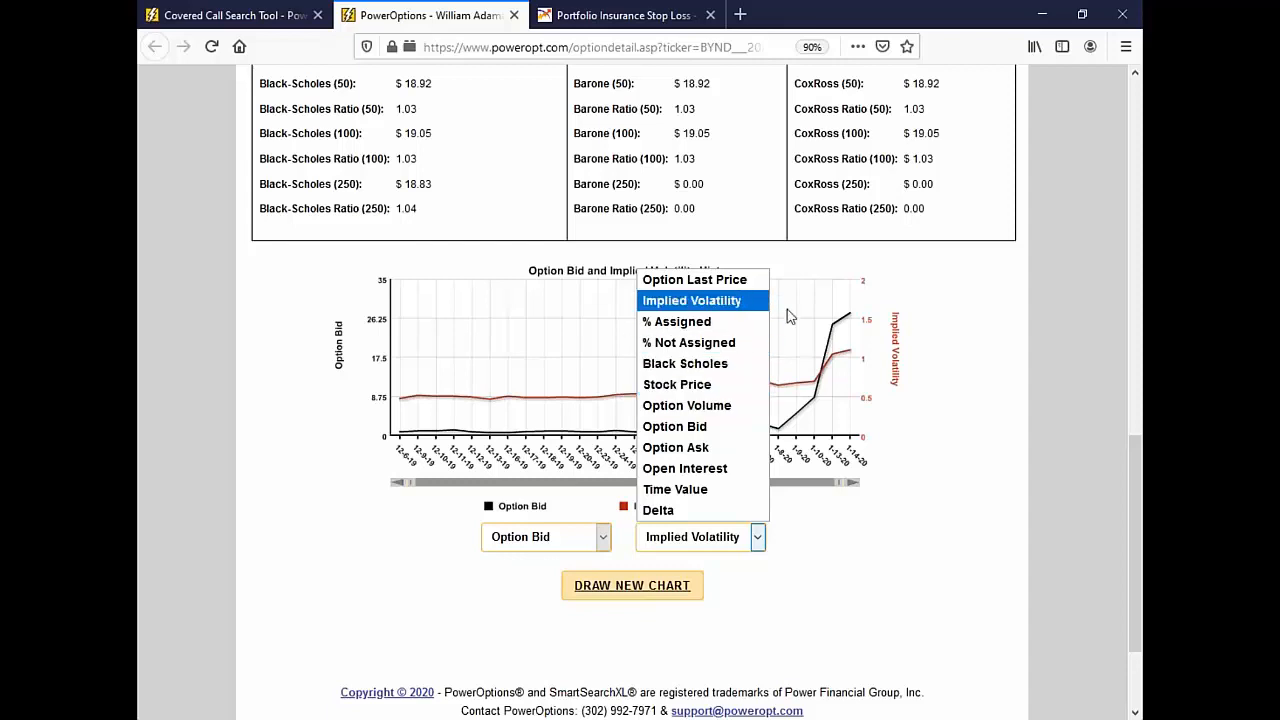
{"action": "left_click", "coordinate": [979, 350]}
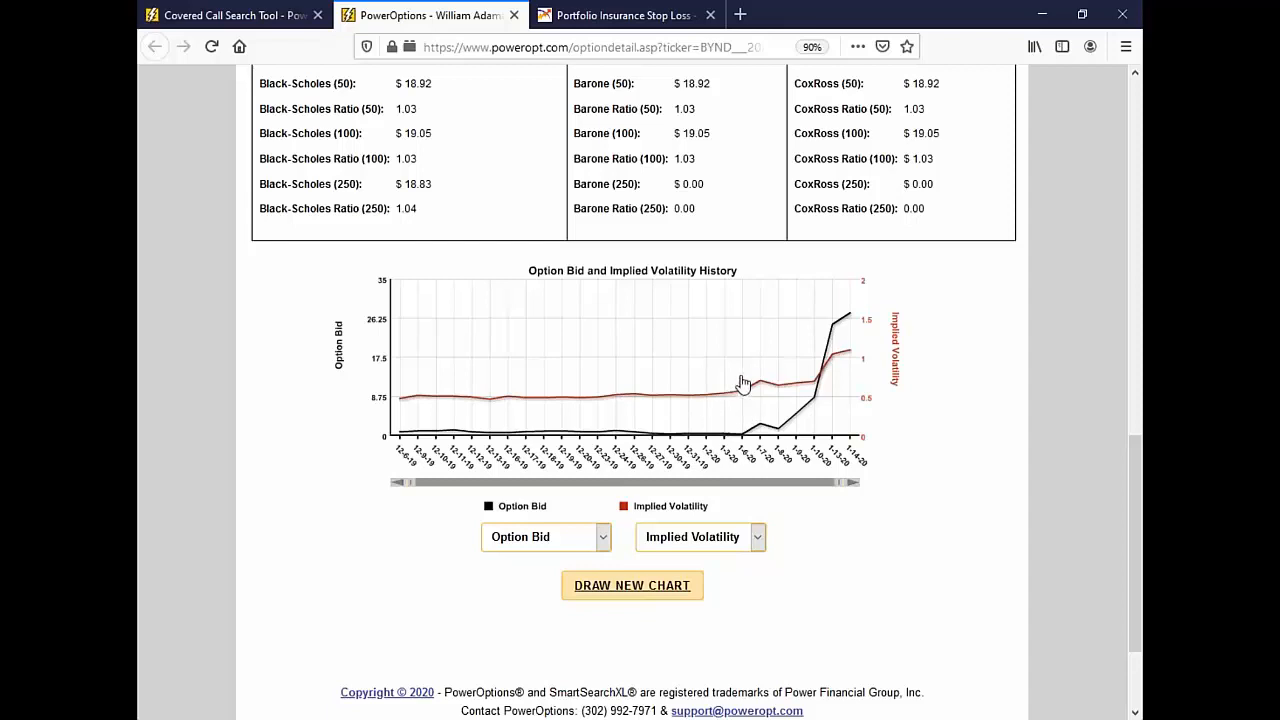
{"action": "left_click", "coordinate": [514, 15]}
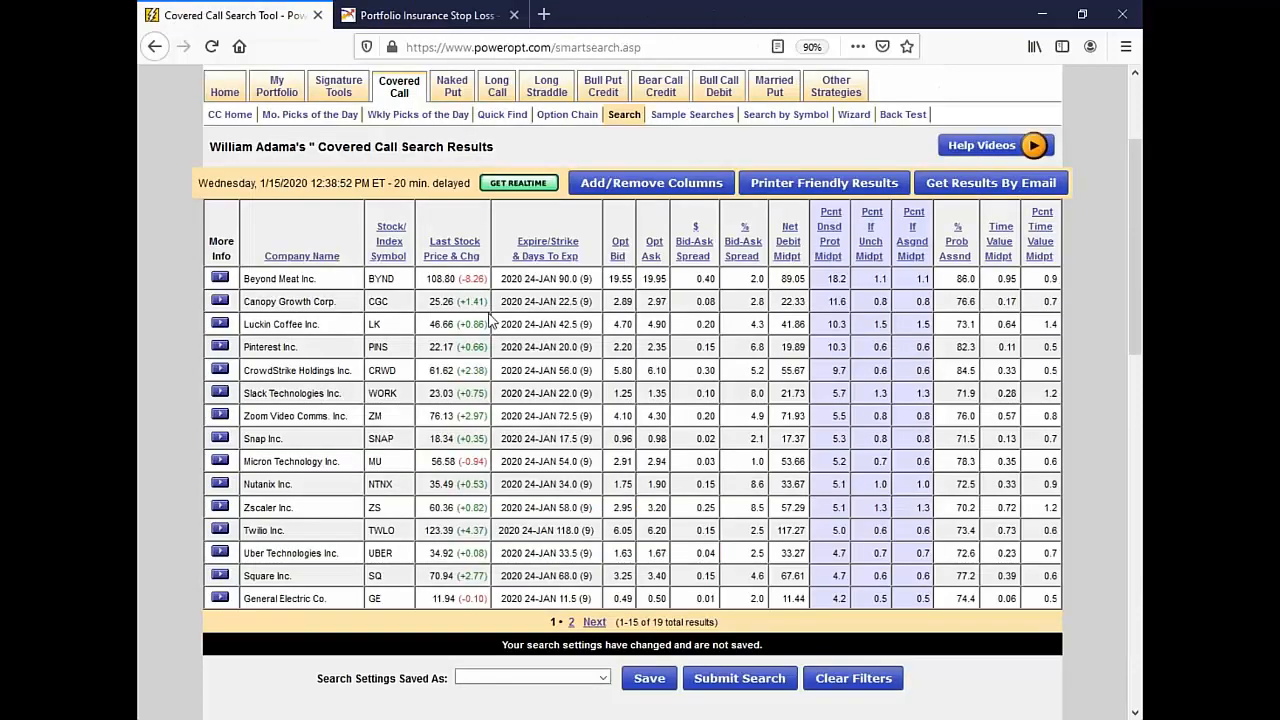
Step: Save the current Covered Call search settings as "Weekly CCs from JAN 15 webinar"
{"action": "scroll", "coordinate": [490, 320], "scroll_direction": "down", "scroll_amount": 2}
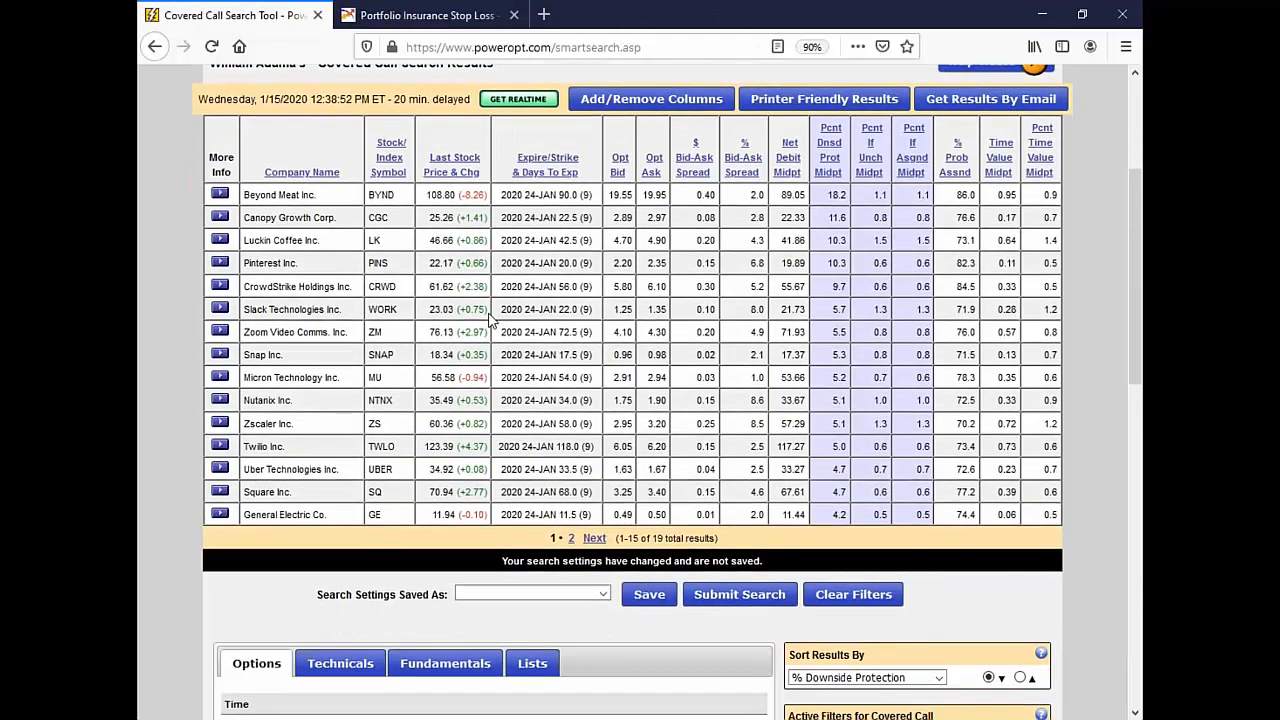
{"action": "left_click", "coordinate": [649, 596]}
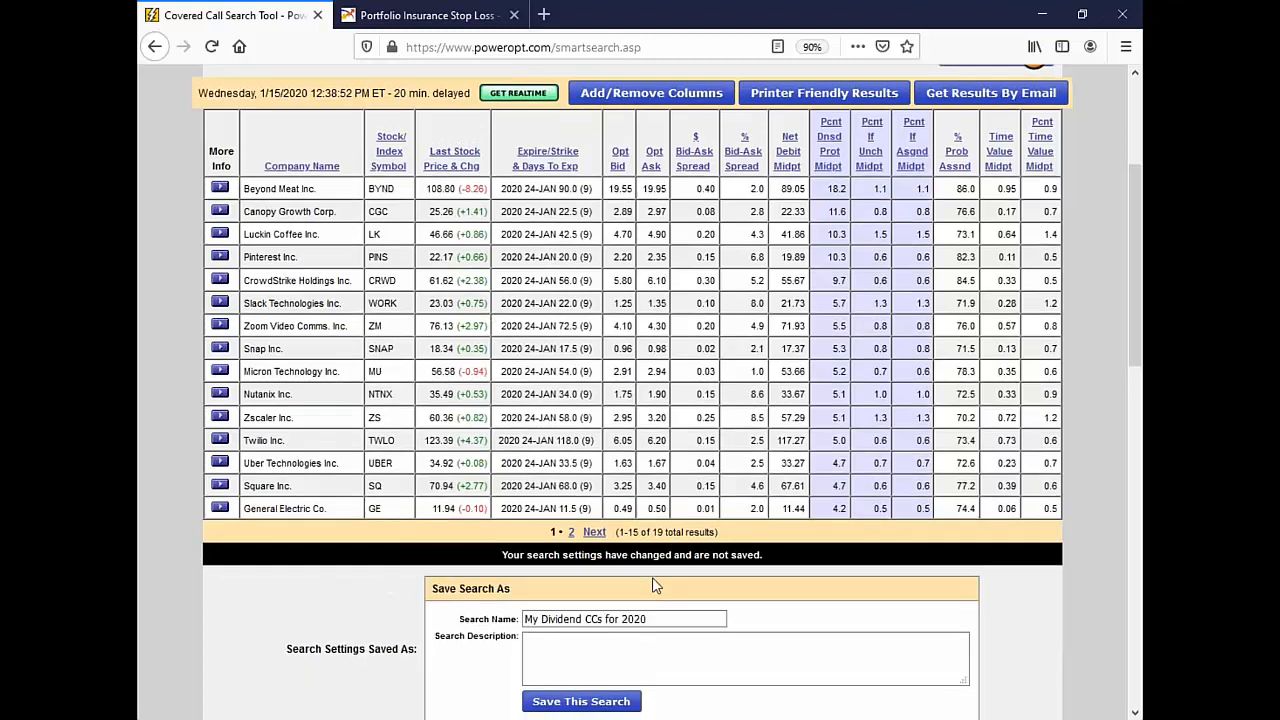
{"action": "scroll", "coordinate": [660, 600], "scroll_direction": "down", "scroll_amount": 4}
{"action": "left_click_drag", "start_coordinate": [547, 444], "coordinate": [475, 445]}
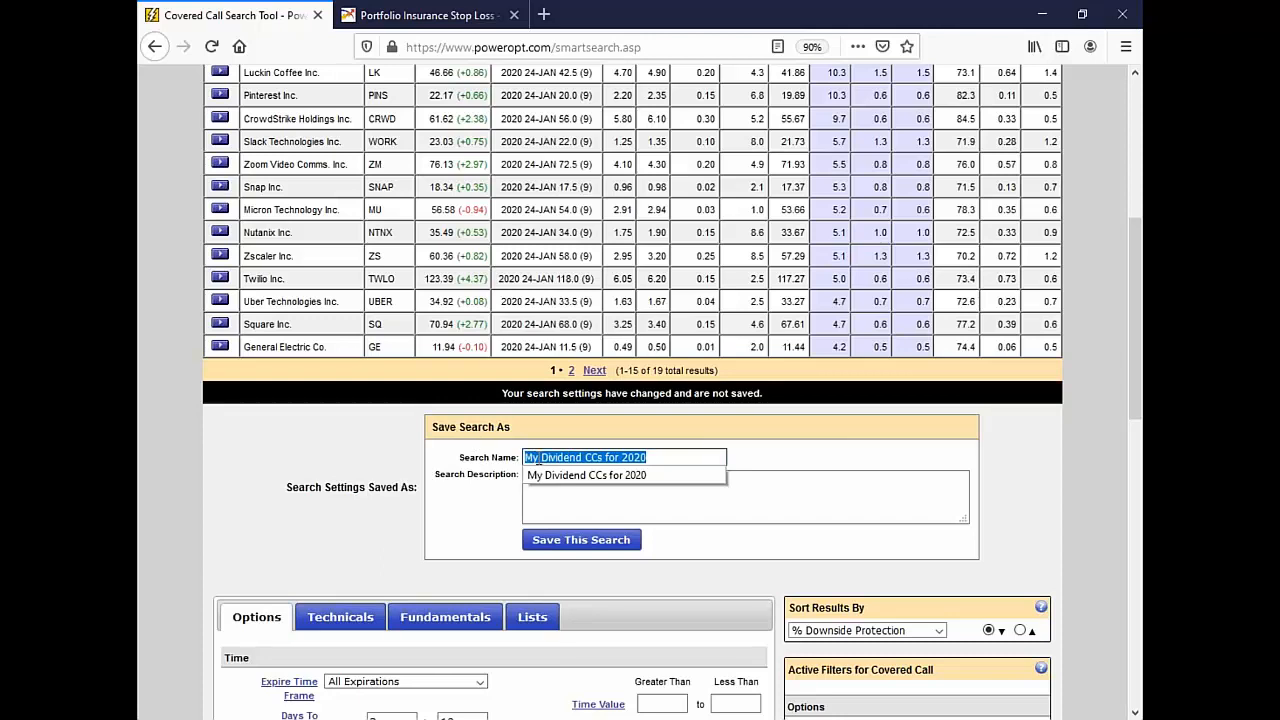
{"action": "key", "text": "BackSpace"}
{"action": "type", "text": "Weekly CCs"}
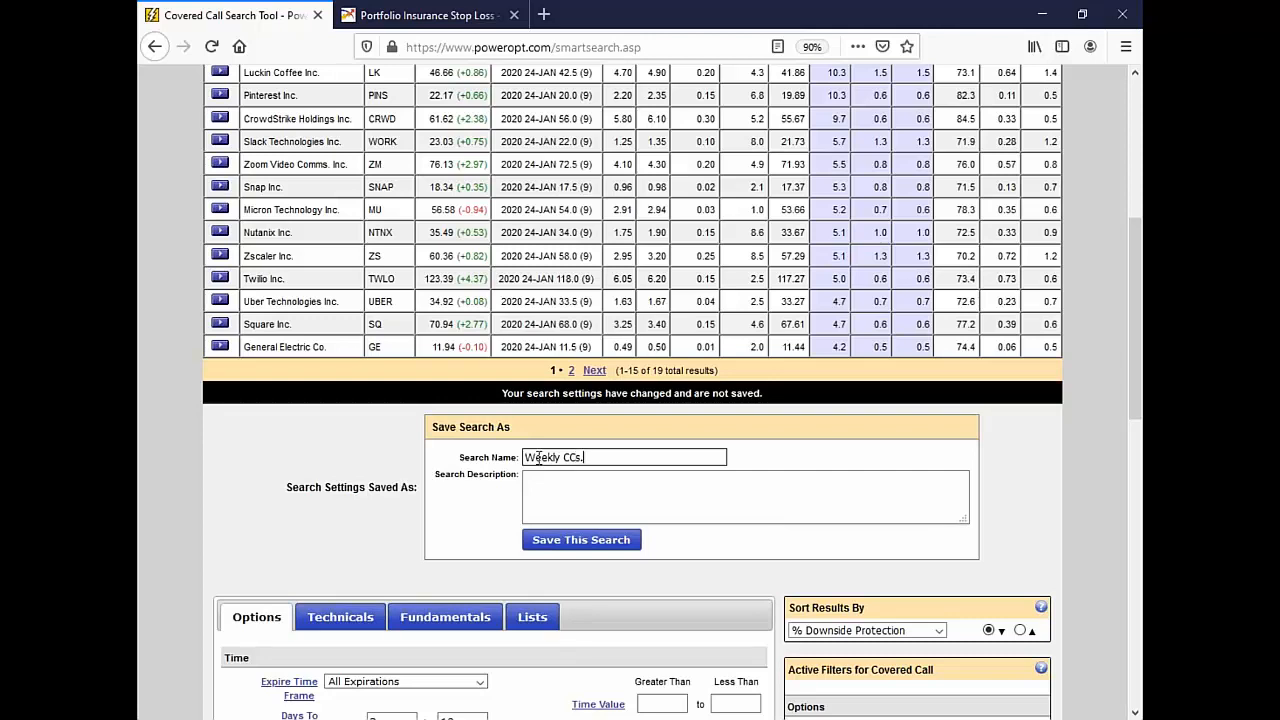
{"action": "type", "text": " from JAN 15 webinar"}
{"action": "left_click", "coordinate": [581, 540]}
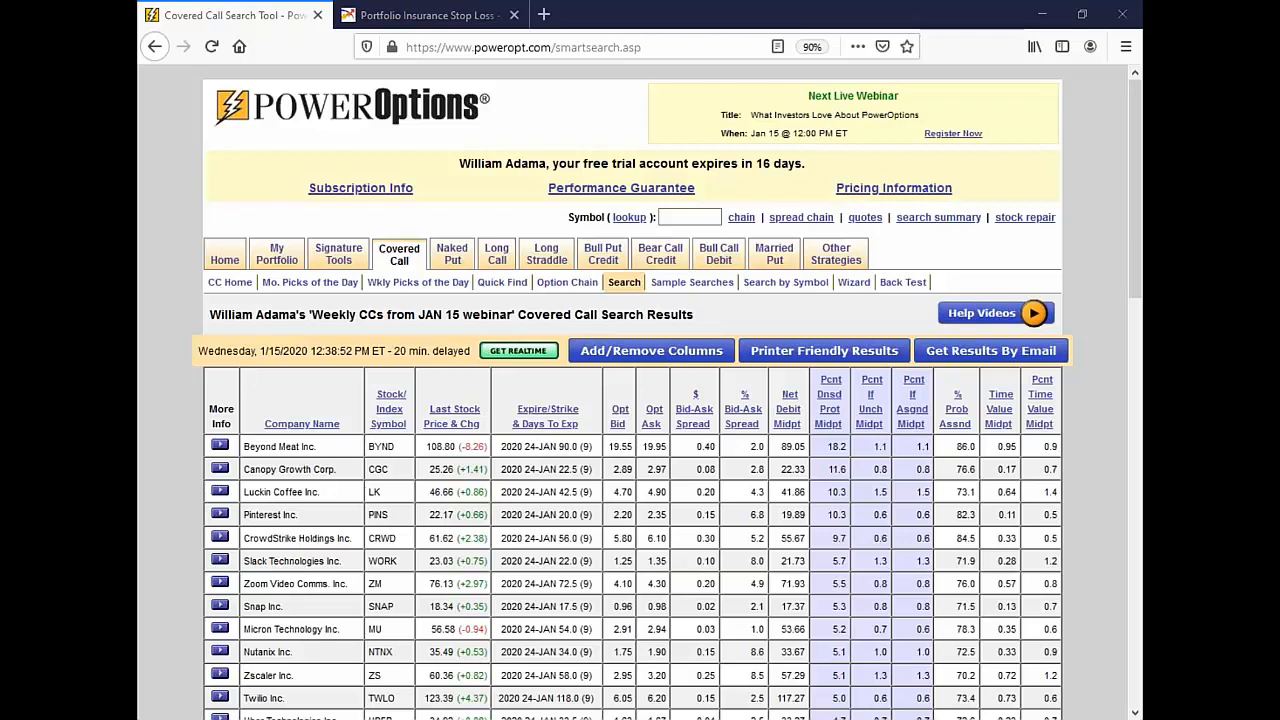
Step: Review the Weekly Covered Call Picks of the Day, including the selections, update time, analyst criteria and links to how they were developed
{"action": "left_click", "coordinate": [428, 284]}
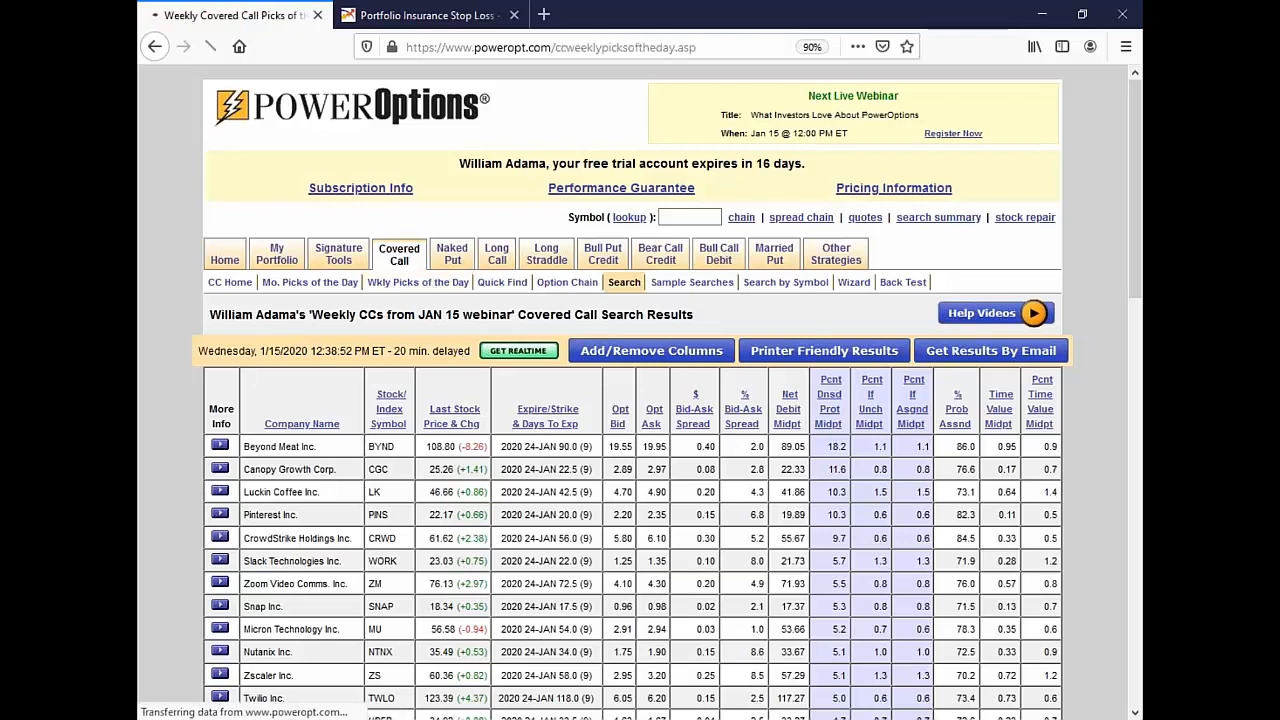
{"action": "scroll", "coordinate": [640, 400], "scroll_direction": "down", "scroll_amount": 3}
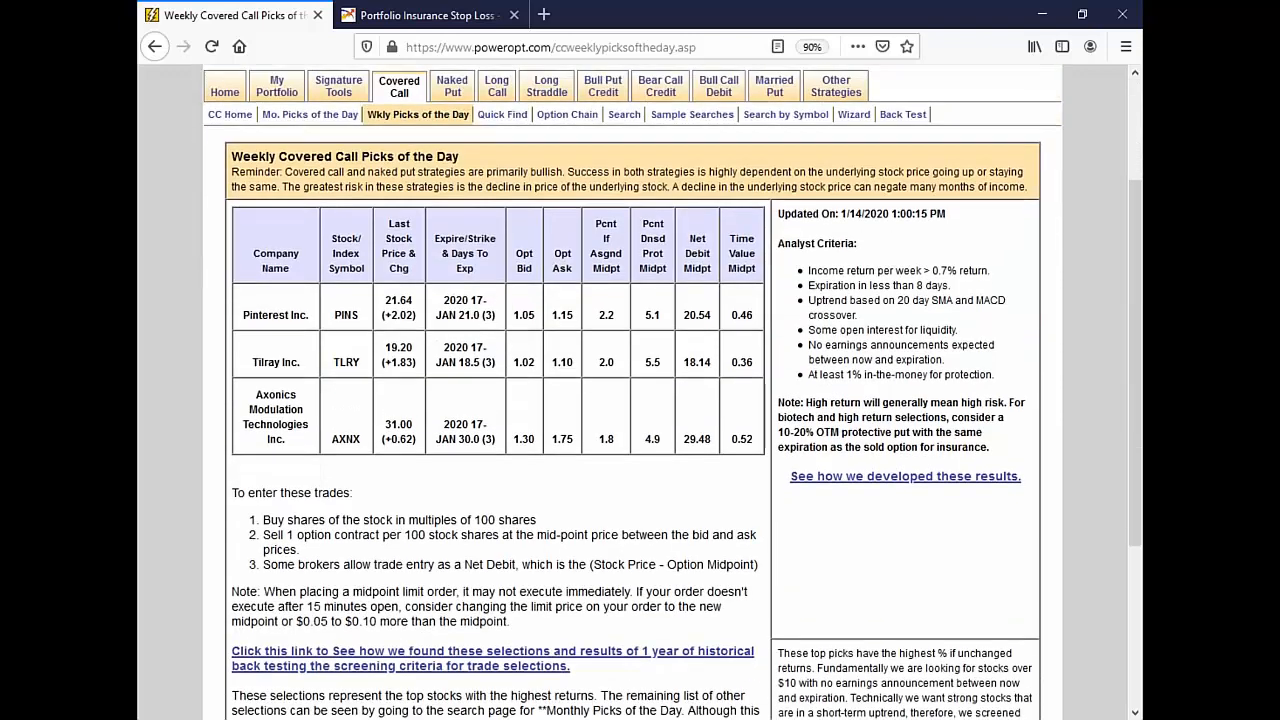
{"action": "scroll", "coordinate": [468, 478], "scroll_direction": "down", "scroll_amount": 1}
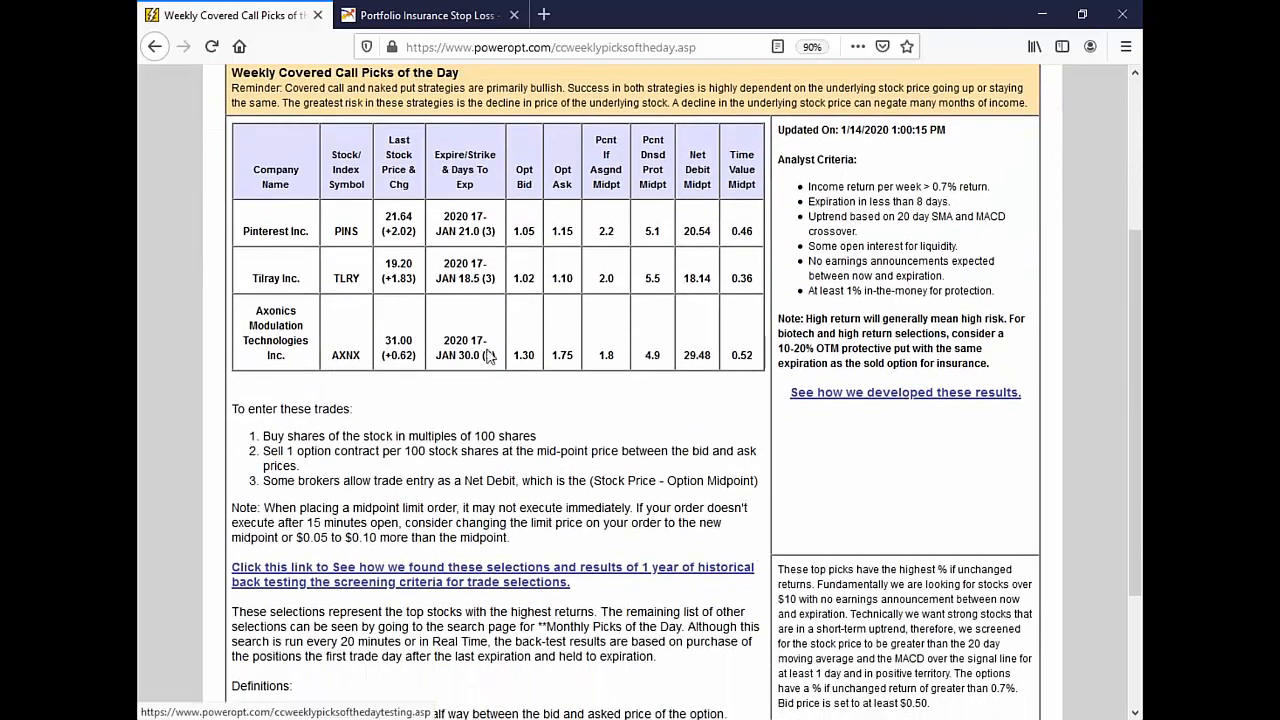
{"action": "scroll", "coordinate": [541, 478], "scroll_direction": "down", "scroll_amount": 1}
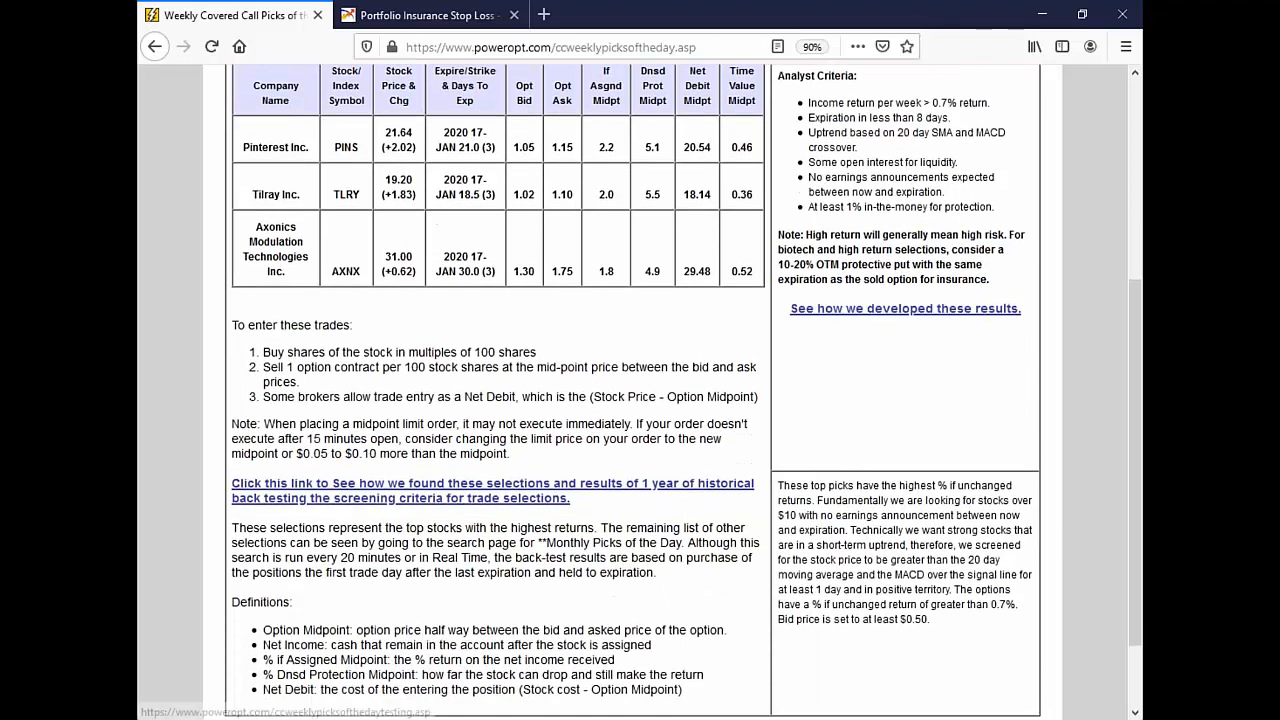
{"action": "scroll", "coordinate": [857, 331], "scroll_direction": "up", "scroll_amount": 2}
{"action": "scroll", "coordinate": [812, 214], "scroll_direction": "up", "scroll_amount": 1}
{"action": "left_click_drag", "start_coordinate": [812, 214], "coordinate": [962, 214]}
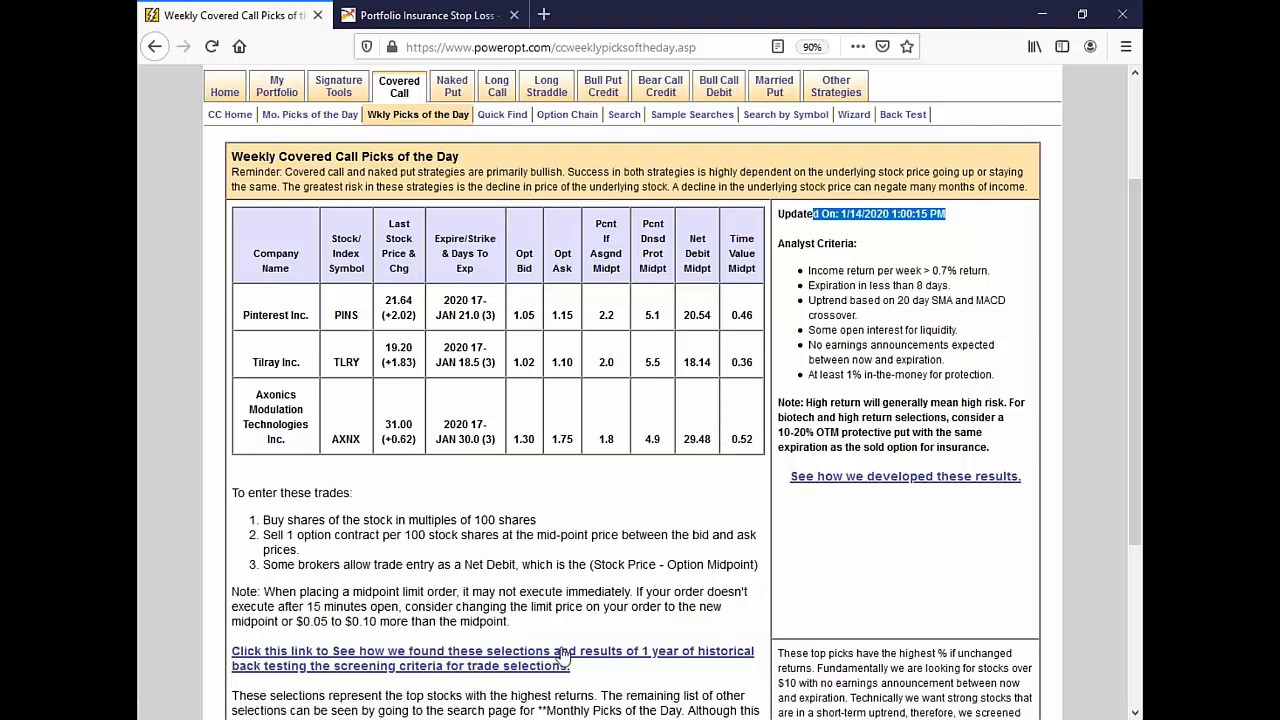
{"action": "left_click_drag", "start_coordinate": [790, 478], "coordinate": [1018, 482]}
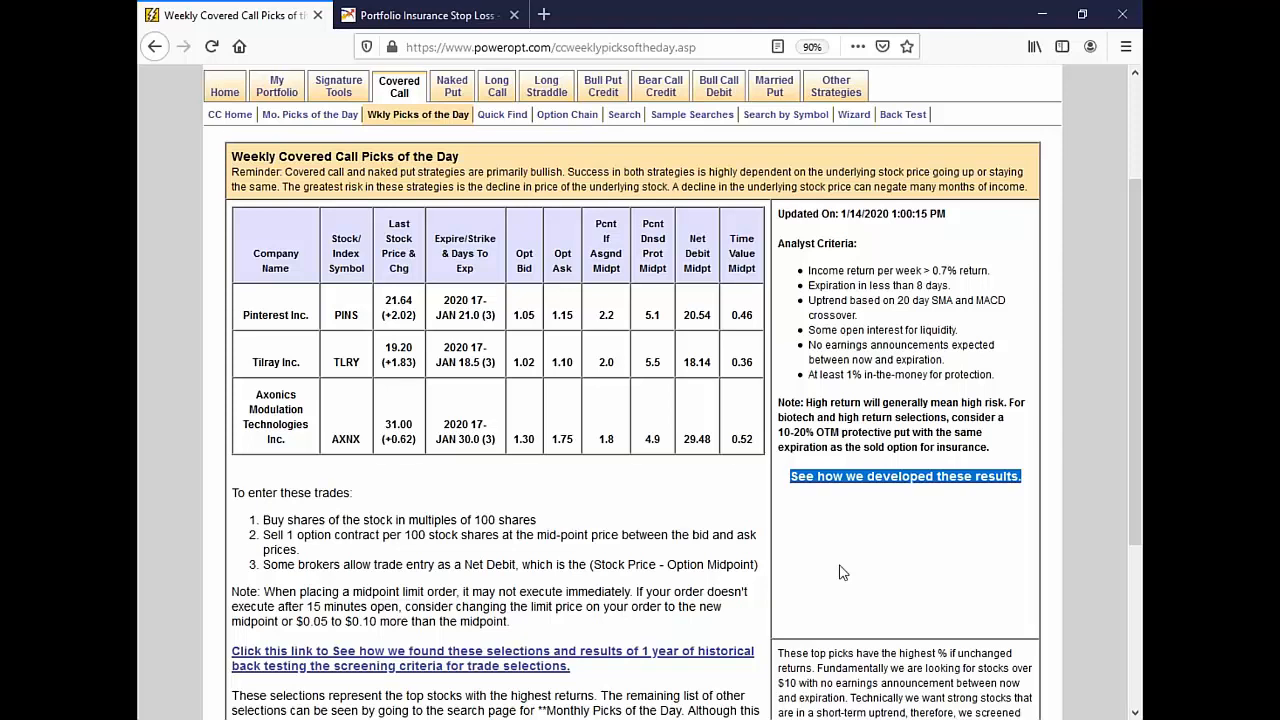
{"action": "scroll", "coordinate": [840, 572], "scroll_direction": "up", "scroll_amount": 3}
{"action": "left_click", "coordinate": [1082, 320]}
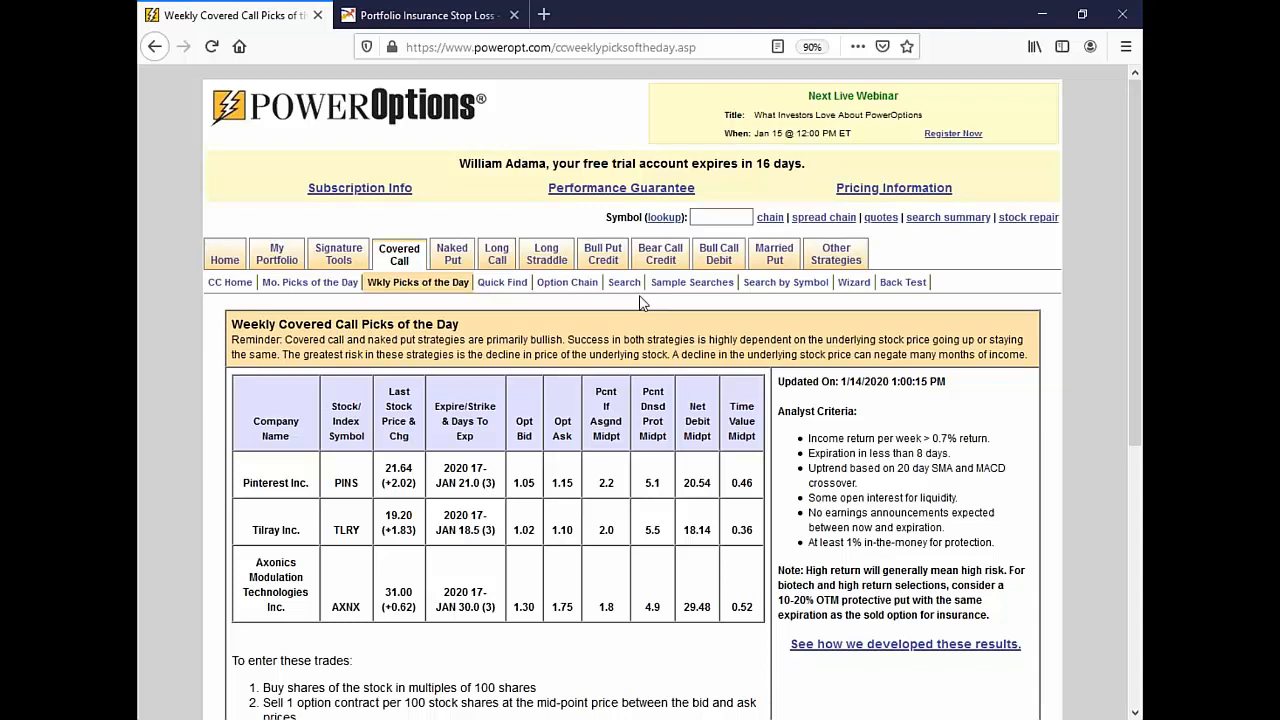
Step: Open the SmartHistoryXL back-testing tool for Covered Calls and set the search date to December 23, 2019
{"action": "left_click", "coordinate": [899, 284]}
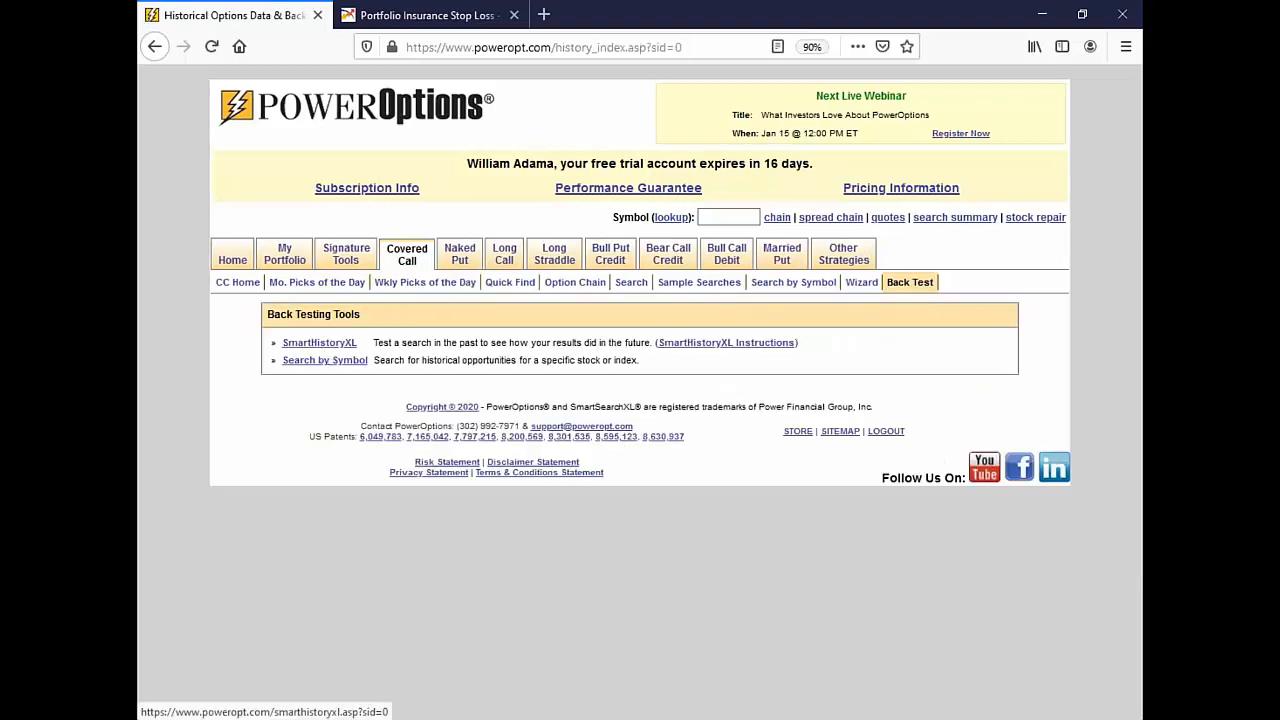
{"action": "left_click", "coordinate": [320, 343]}
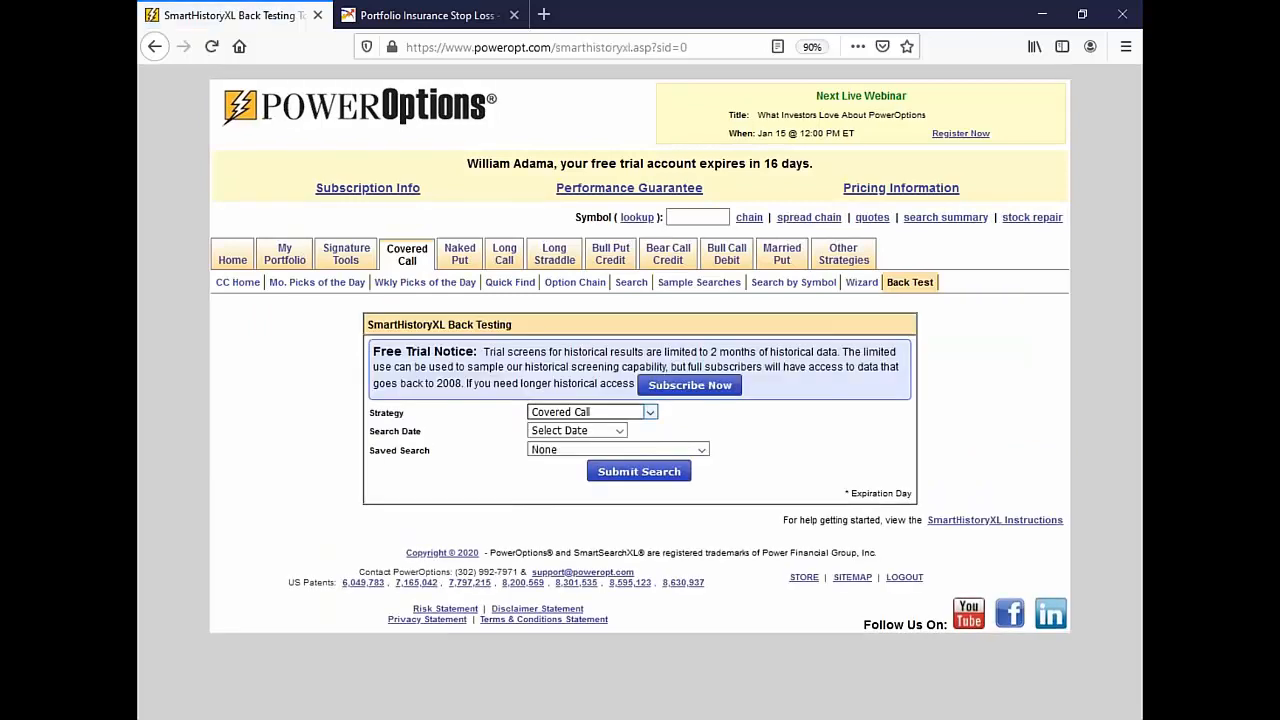
{"action": "left_click", "coordinate": [619, 430]}
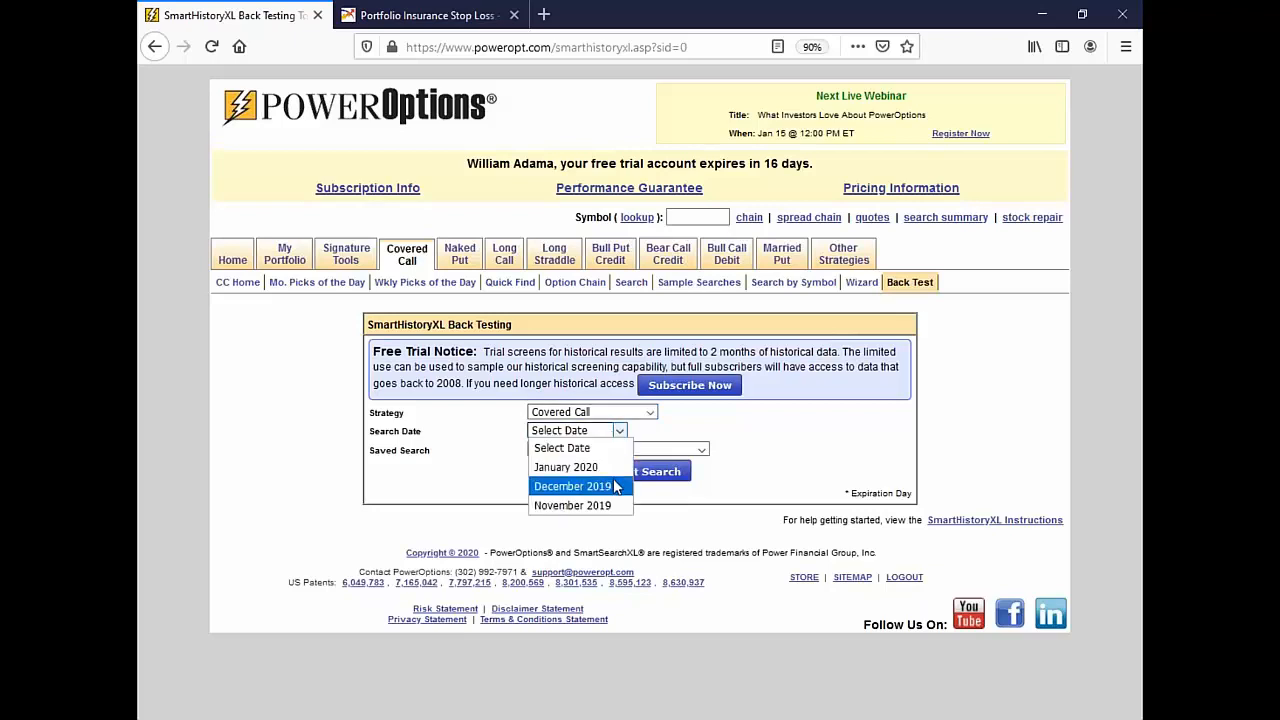
{"action": "left_click", "coordinate": [615, 486]}
{"action": "left_click", "coordinate": [684, 430]}
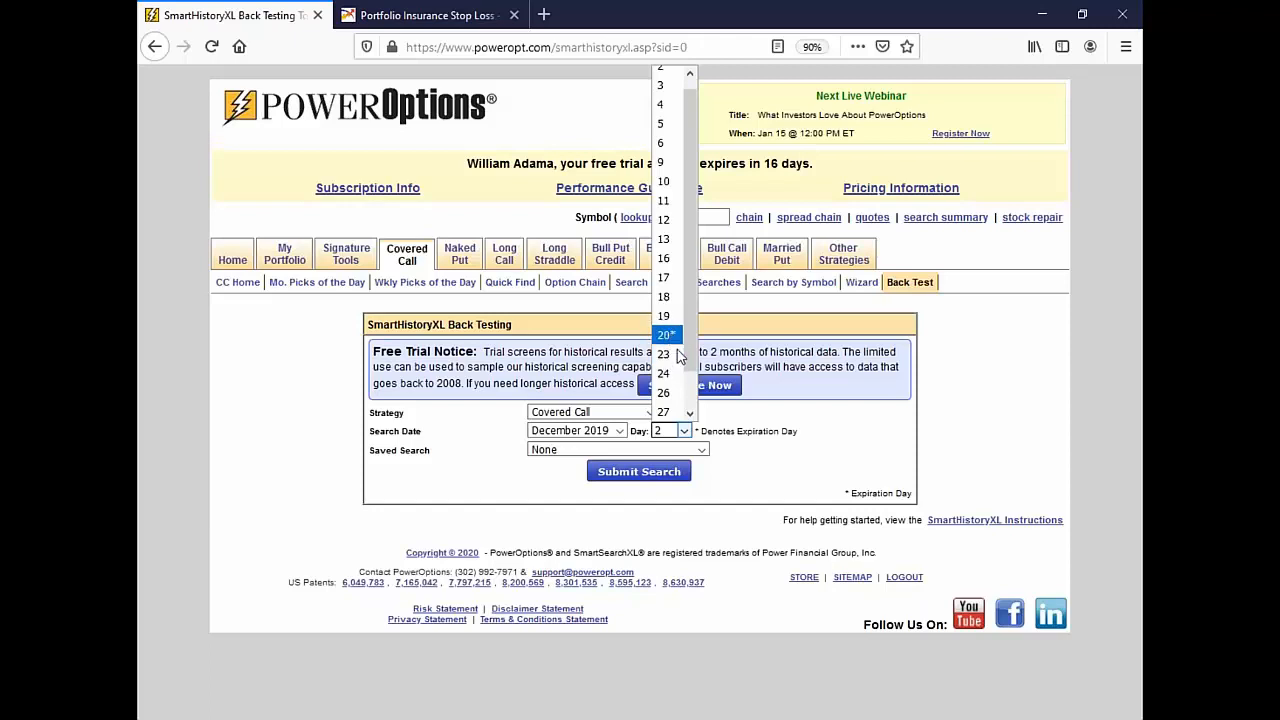
{"action": "left_click", "coordinate": [677, 360]}
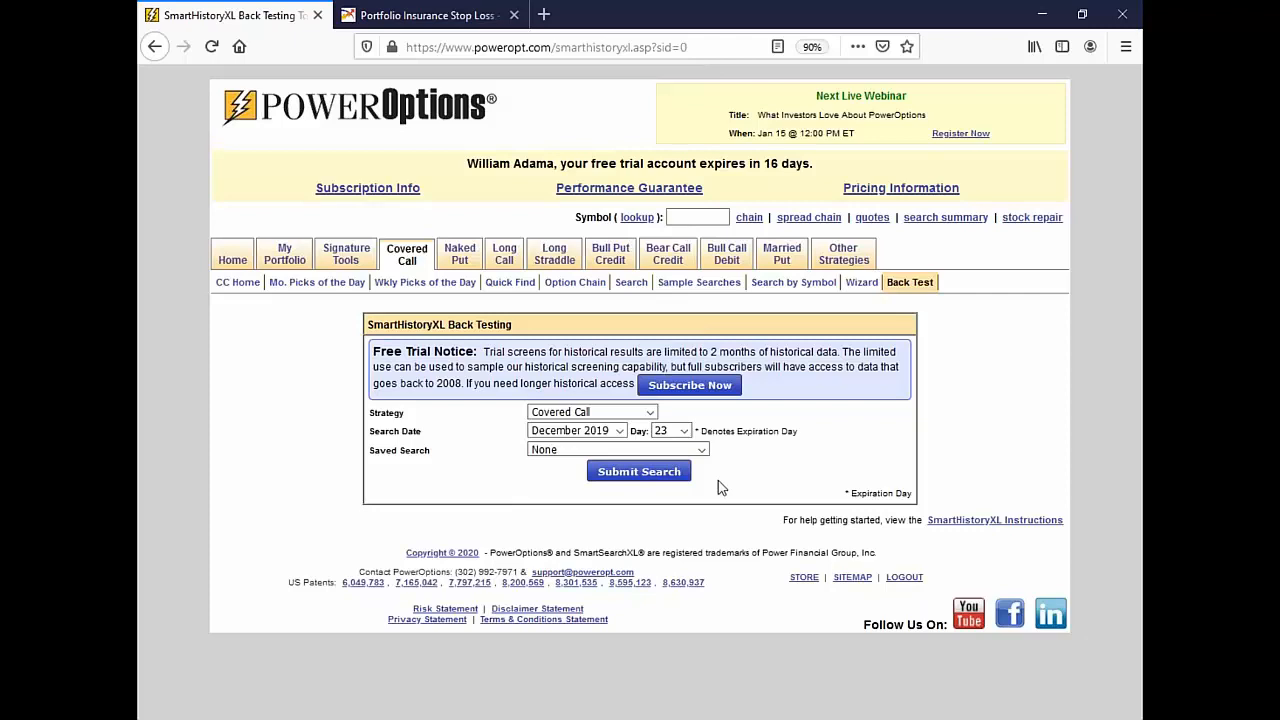
Step: Choose **Weekly Picks of the Day as the saved search and run the back test
{"action": "left_click", "coordinate": [702, 452]}
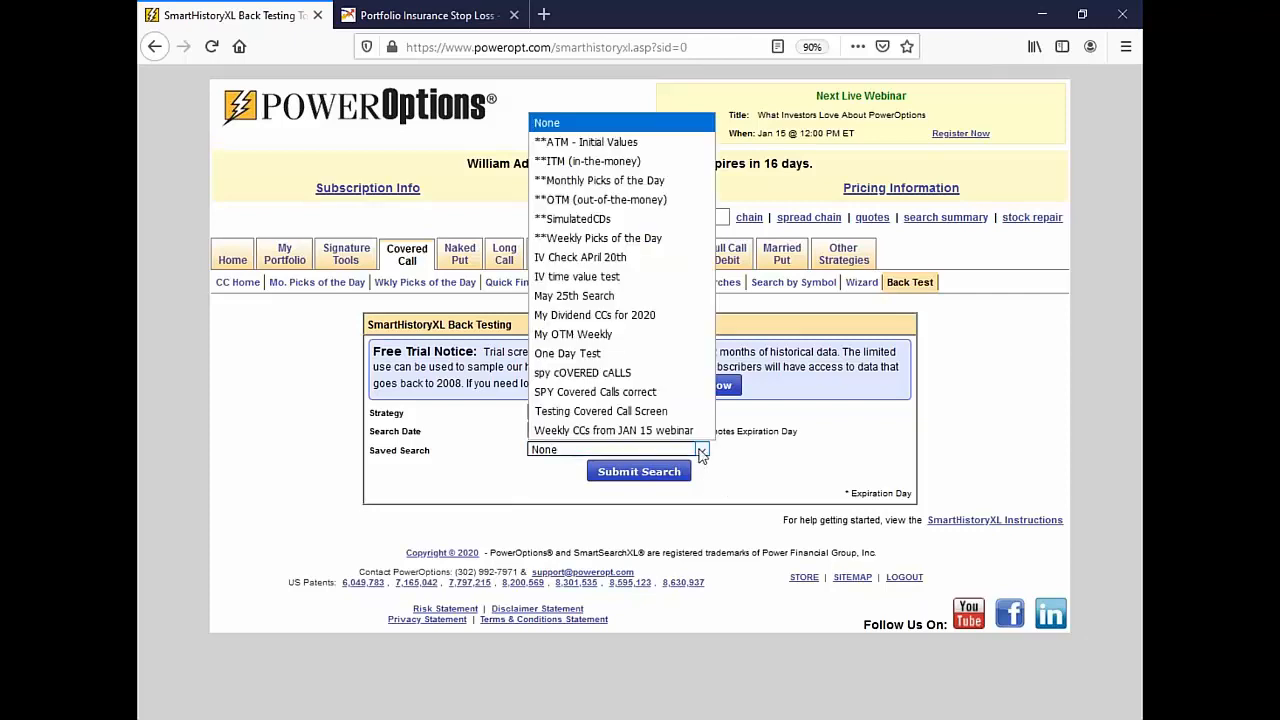
{"action": "left_click", "coordinate": [657, 238]}
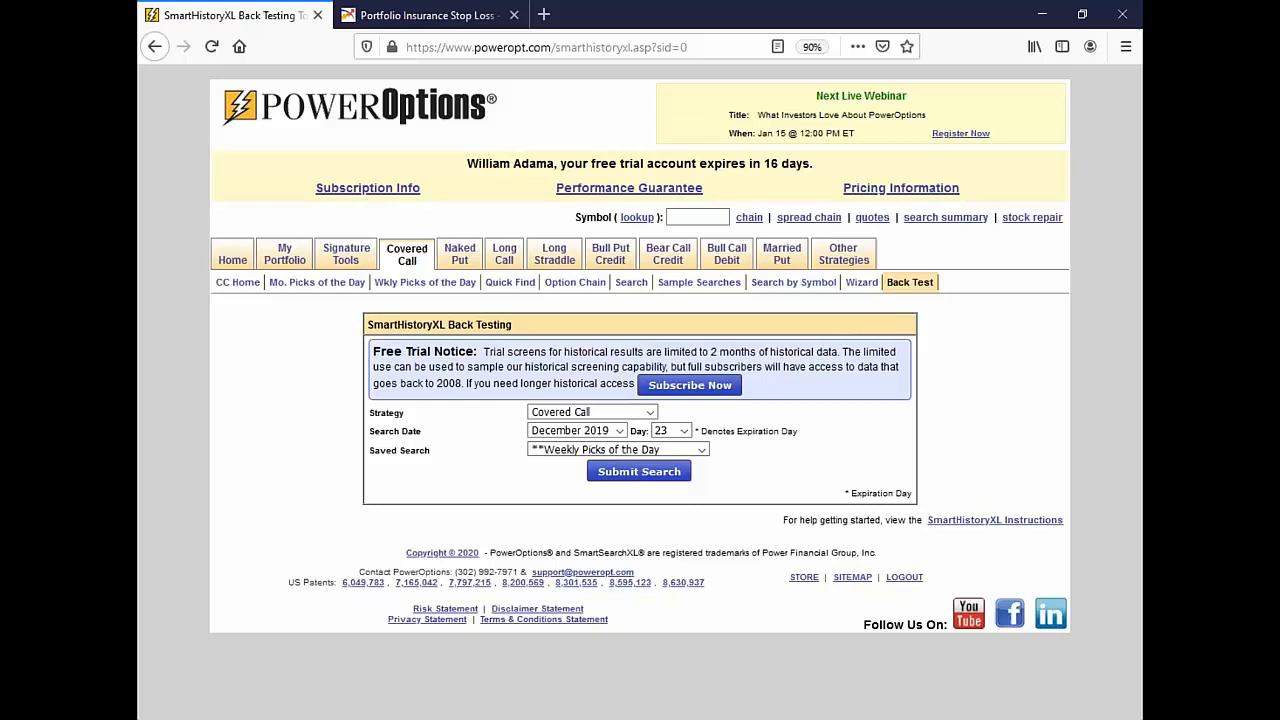
{"action": "left_click", "coordinate": [663, 472]}
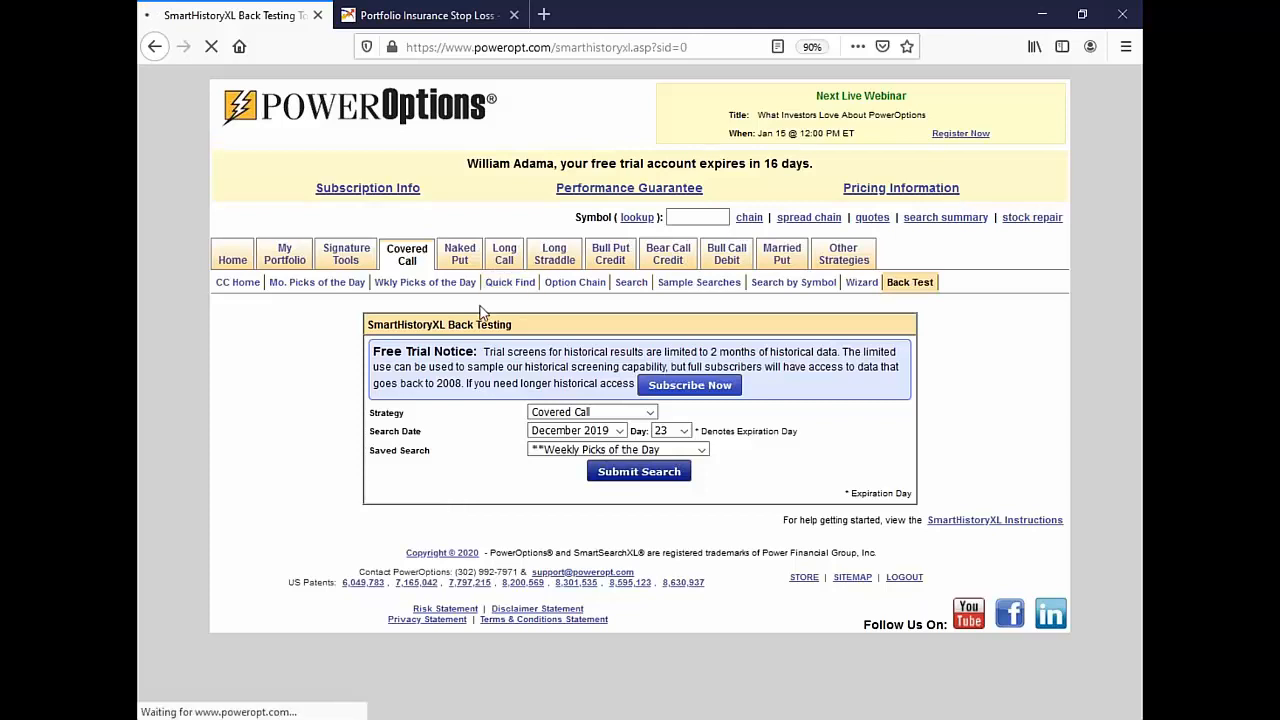
Step: Calculate the group results for the back-tested covered calls and examine the returns and number of successful positions
{"action": "scroll", "coordinate": [477, 330], "scroll_direction": "down", "scroll_amount": 3}
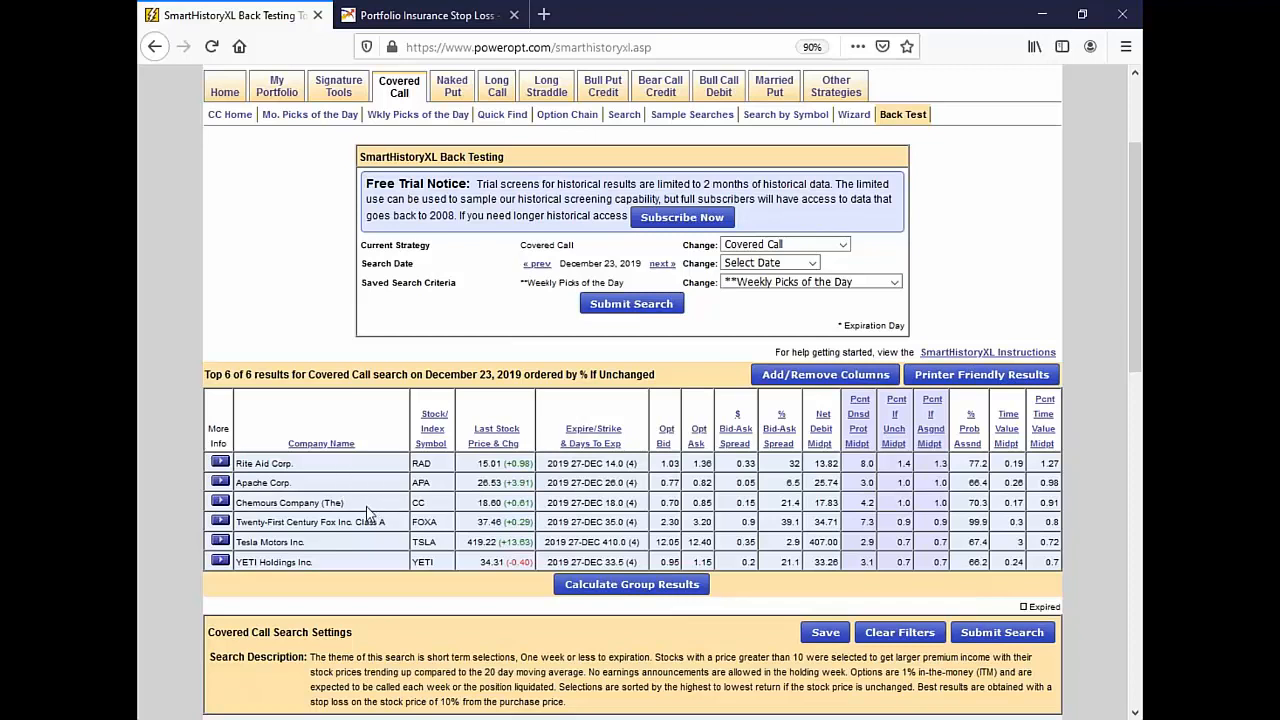
{"action": "left_click", "coordinate": [651, 594]}
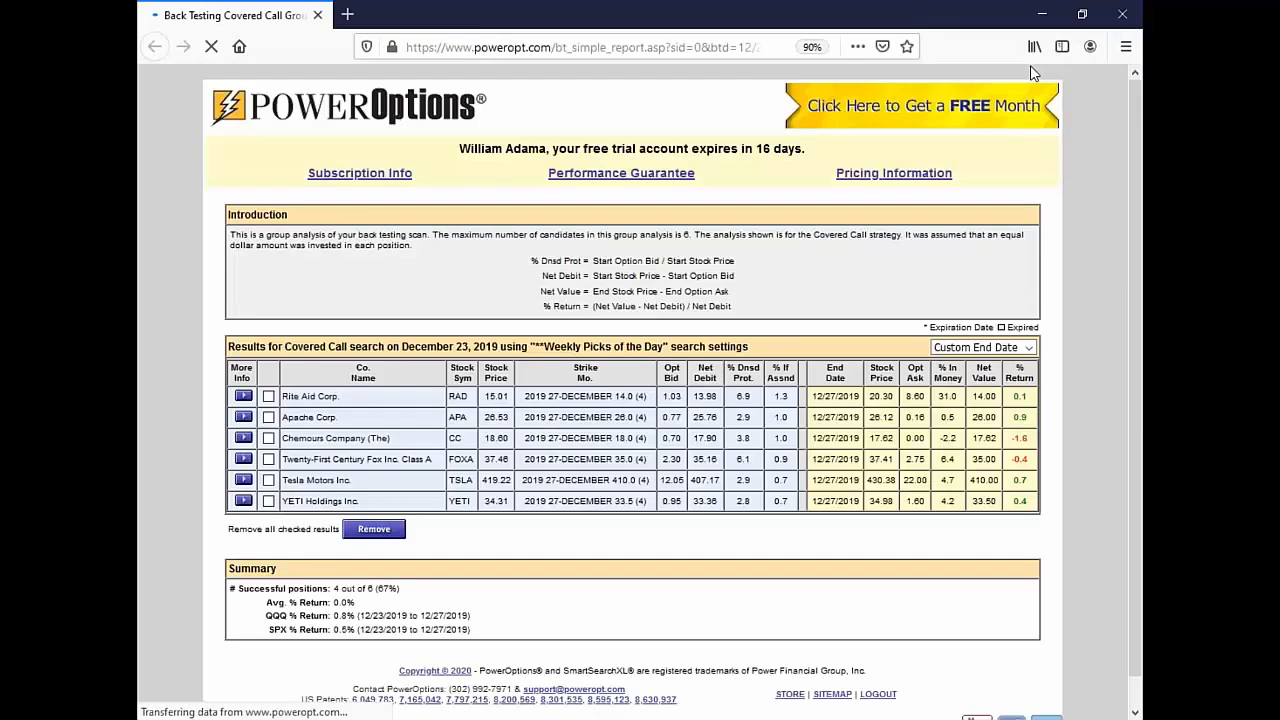
{"action": "scroll", "coordinate": [932, 232], "scroll_direction": "down", "scroll_amount": 1}
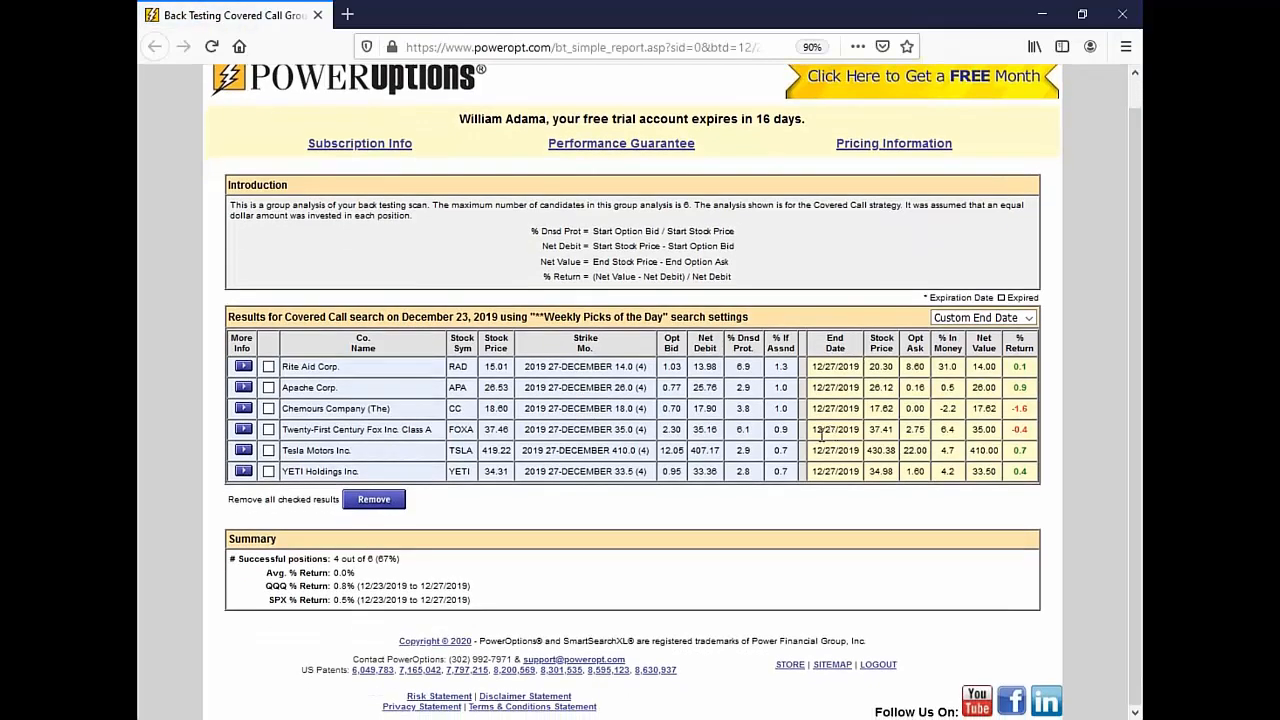
{"action": "left_click_drag", "start_coordinate": [334, 559], "coordinate": [422, 568]}
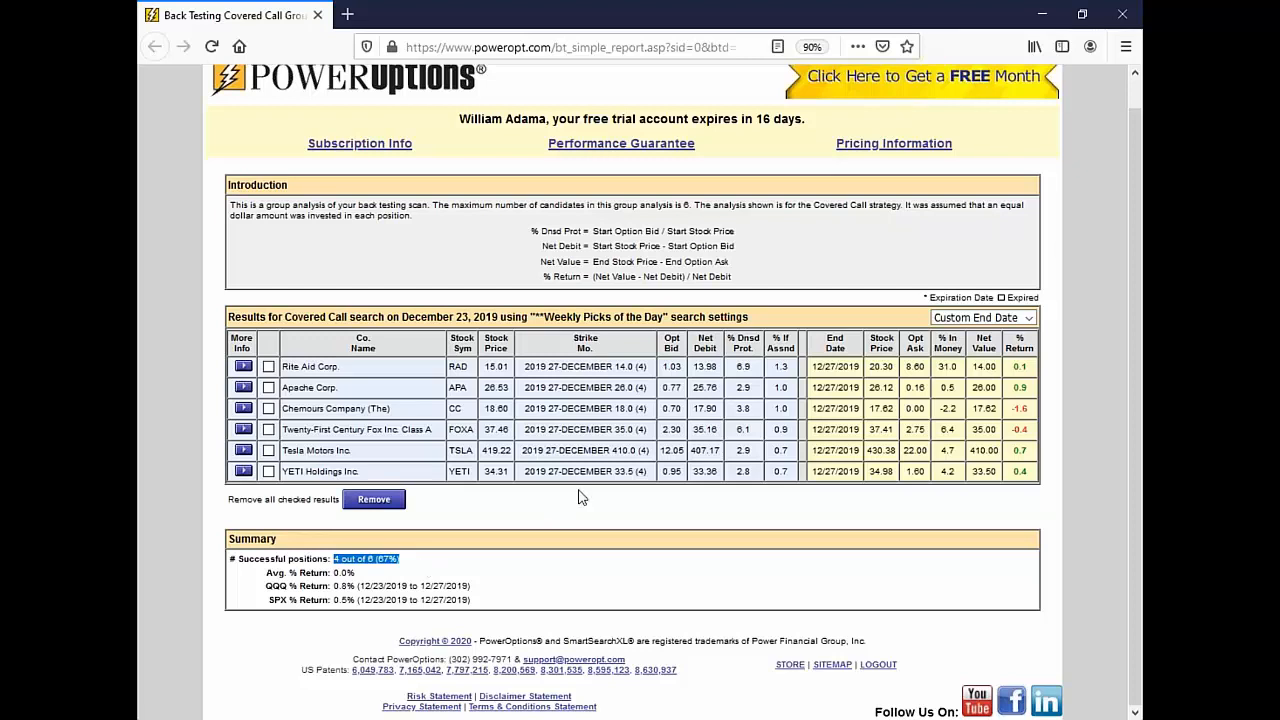
Step: Compare the individual % Return values of the weekly picks with the summary's successful positions and QQQ return
{"action": "left_click_drag", "start_coordinate": [1015, 368], "coordinate": [1043, 390]}
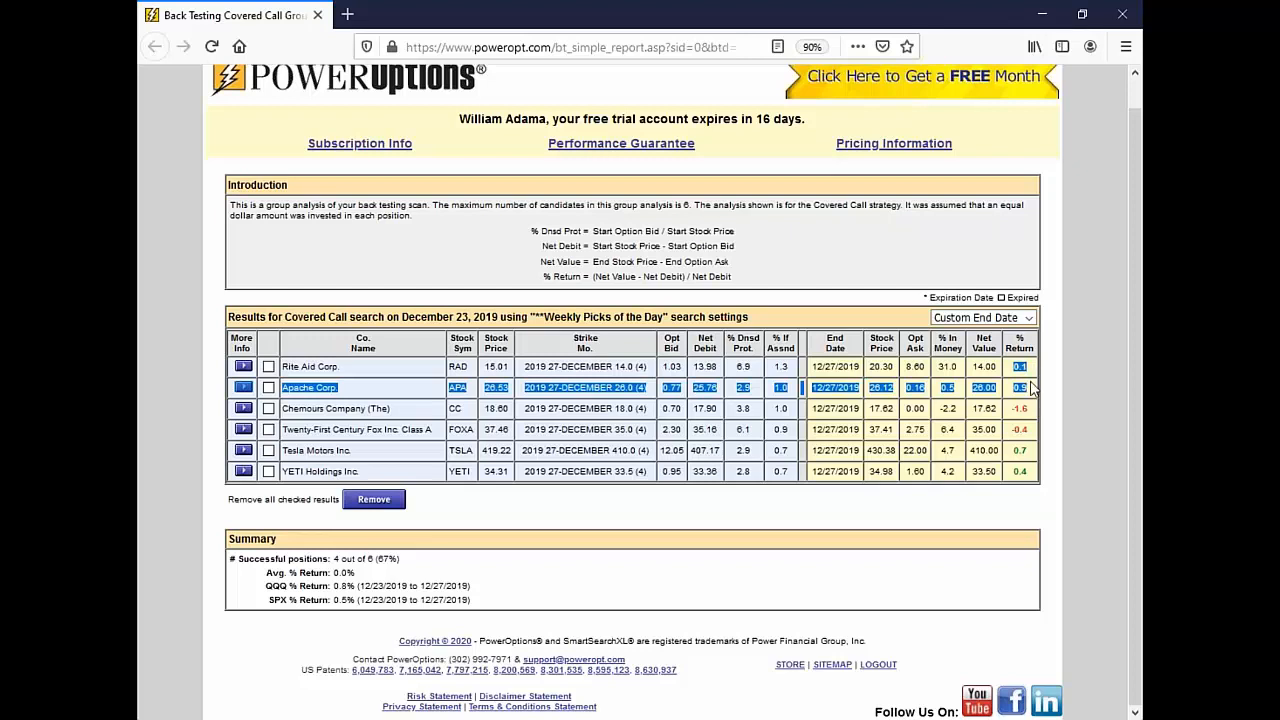
{"action": "left_click_drag", "start_coordinate": [1016, 408], "coordinate": [1041, 489]}
{"action": "triple_click", "coordinate": [568, 589]}
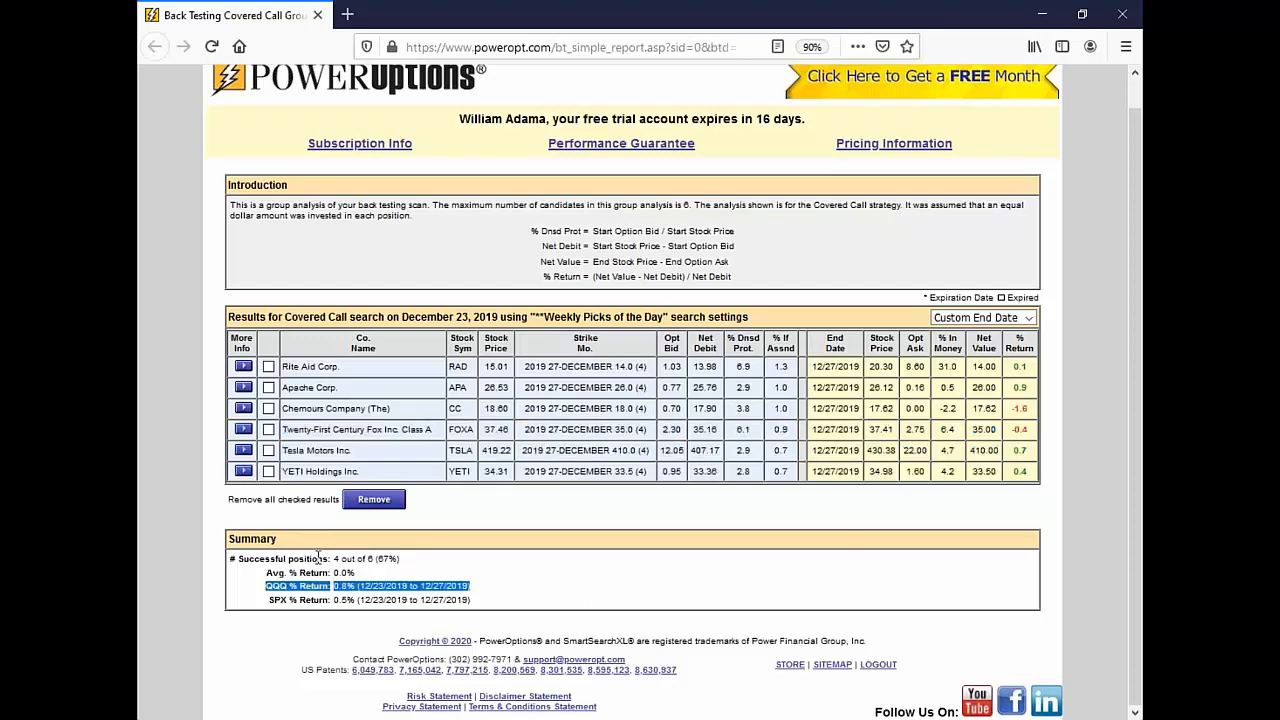
{"action": "left_click_drag", "start_coordinate": [333, 558], "coordinate": [420, 558]}
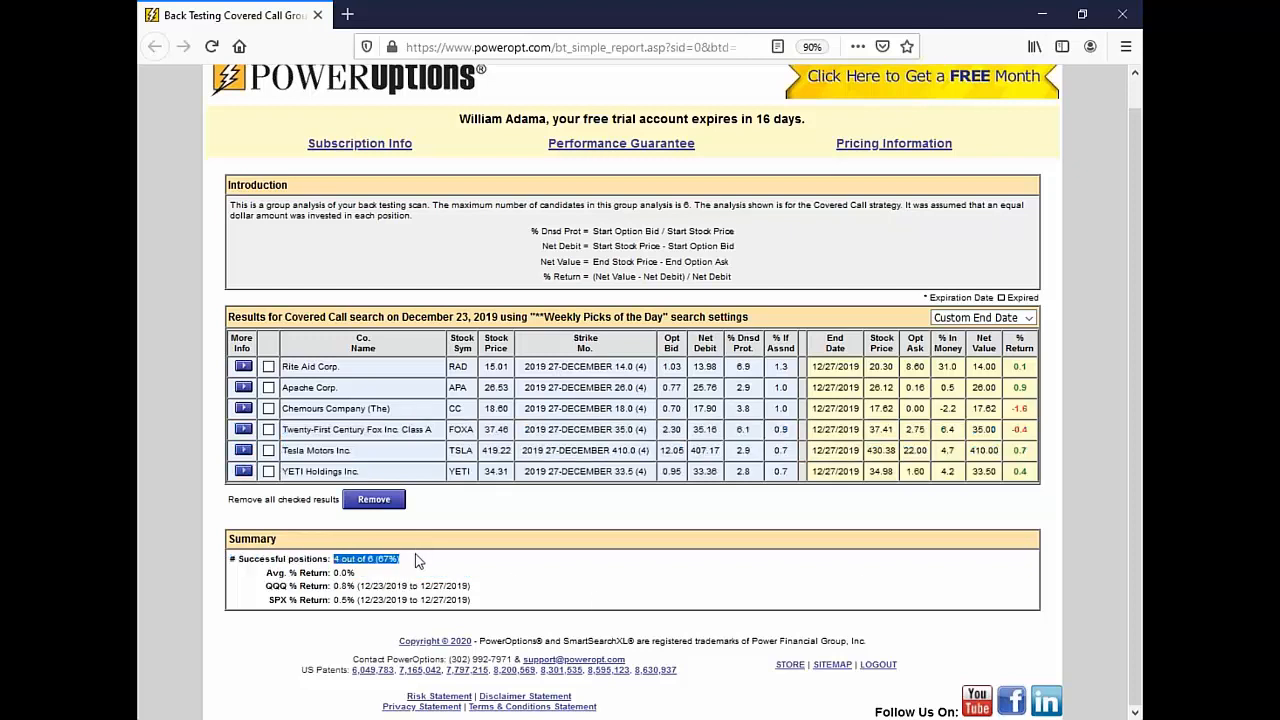
{"action": "left_click", "coordinate": [378, 585]}
{"action": "left_click_drag", "start_coordinate": [1018, 363], "coordinate": [1038, 394]}
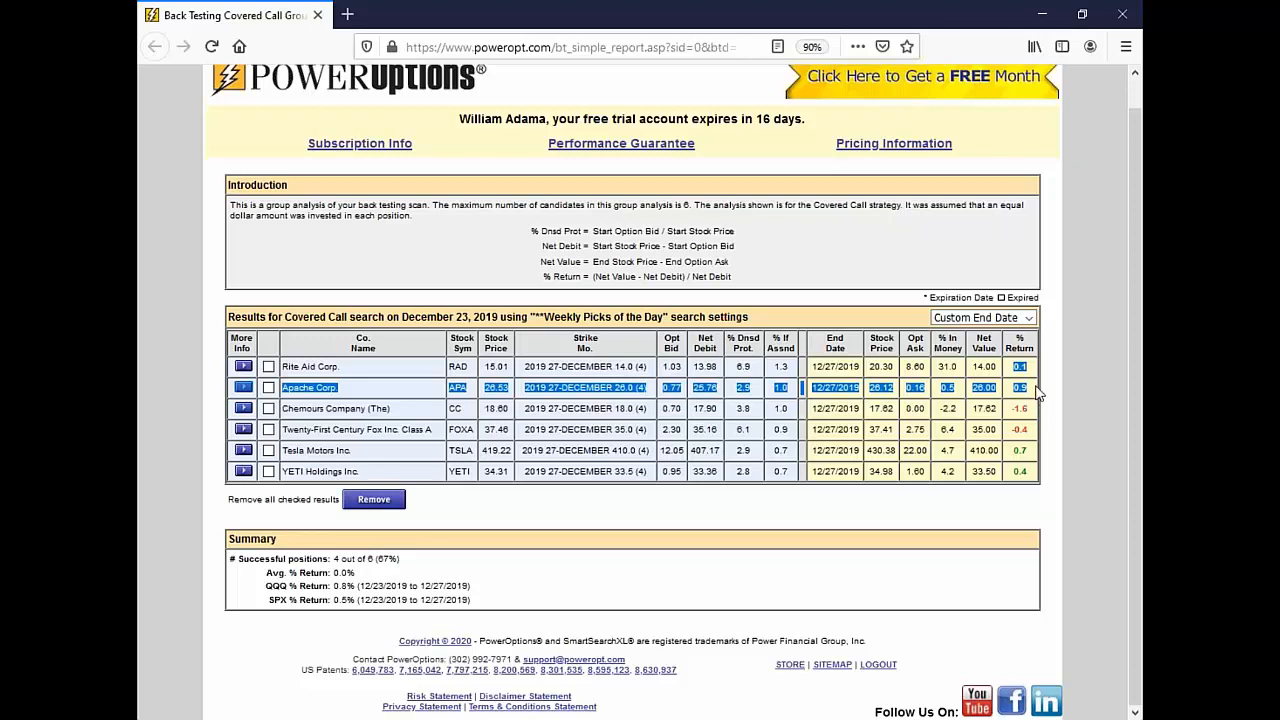
{"action": "left_click", "coordinate": [1038, 394]}
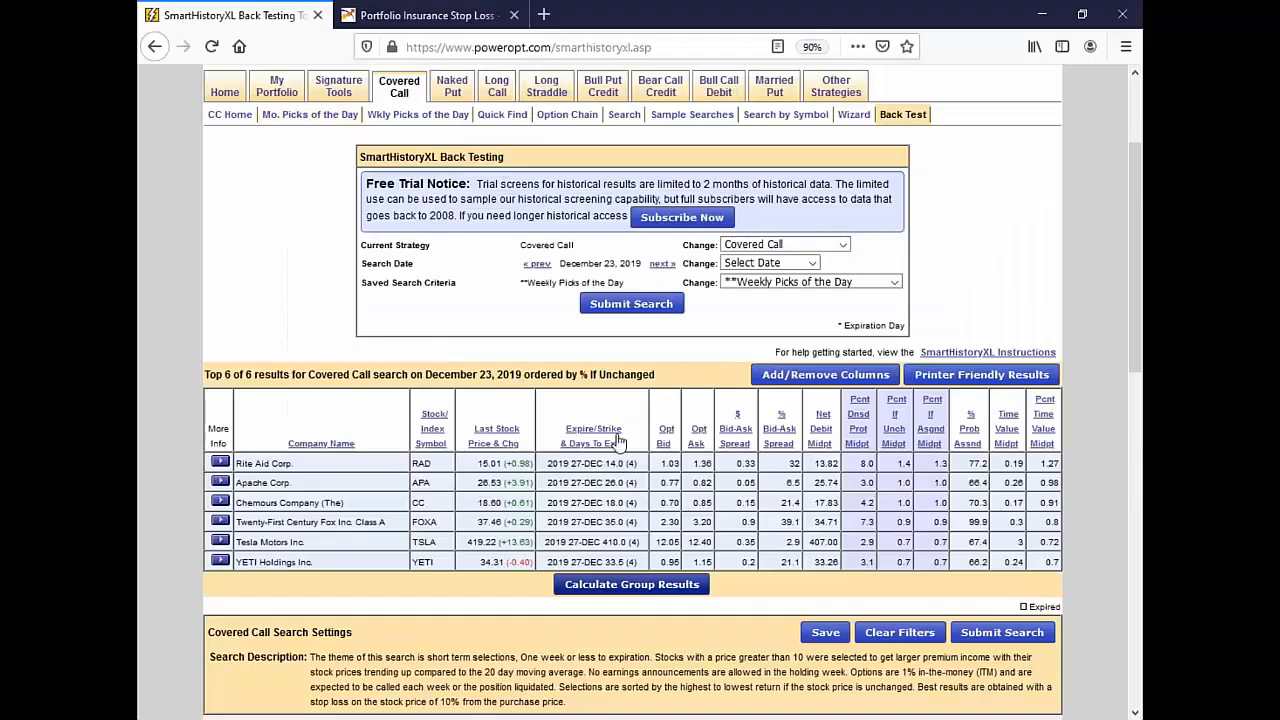
Step: Back-test the saved search Weekly CCs from JAN 15 webinar for December 23, 2019
{"action": "left_click", "coordinate": [814, 264]}
{"action": "left_click", "coordinate": [766, 318]}
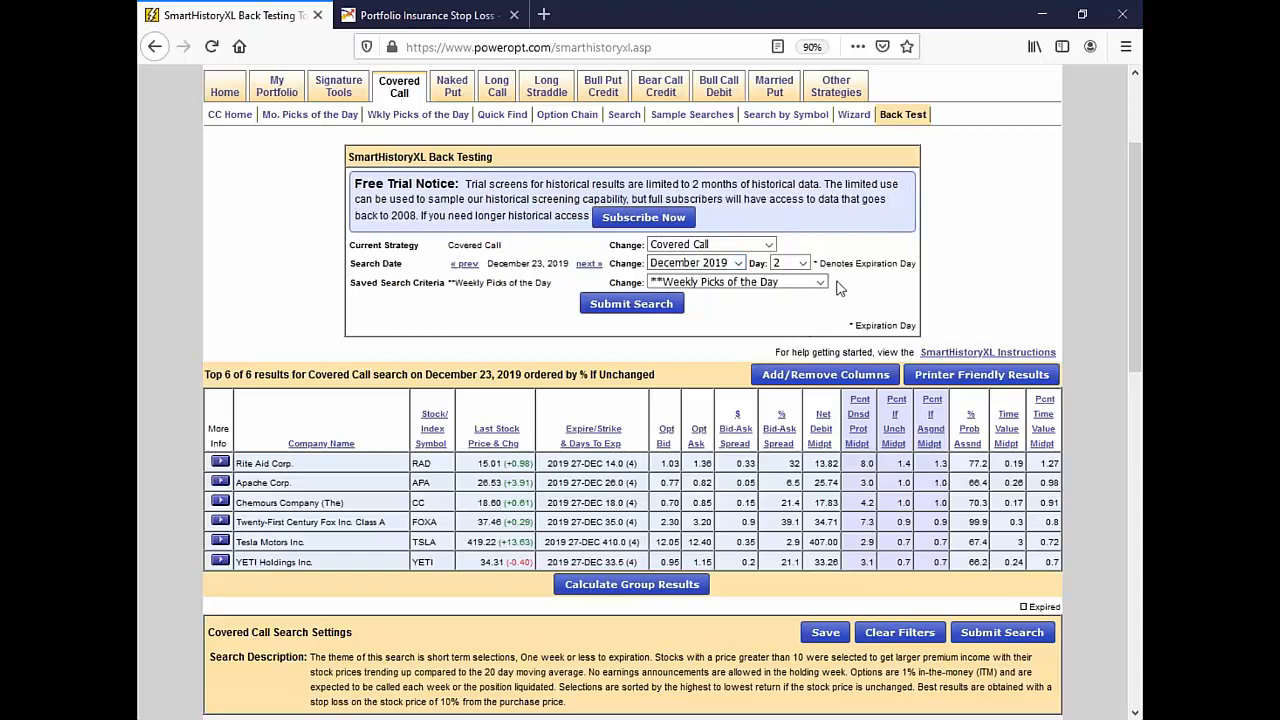
{"action": "left_click", "coordinate": [806, 266]}
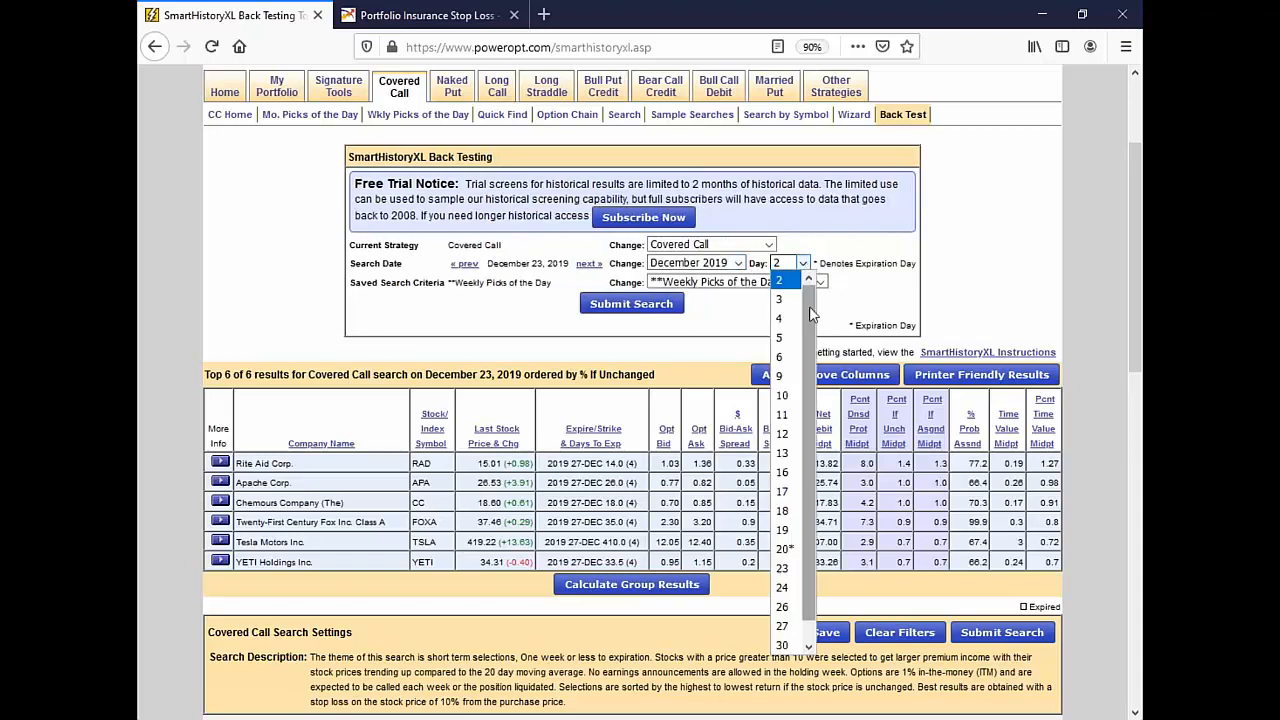
{"action": "left_click", "coordinate": [797, 580]}
{"action": "left_click", "coordinate": [744, 286]}
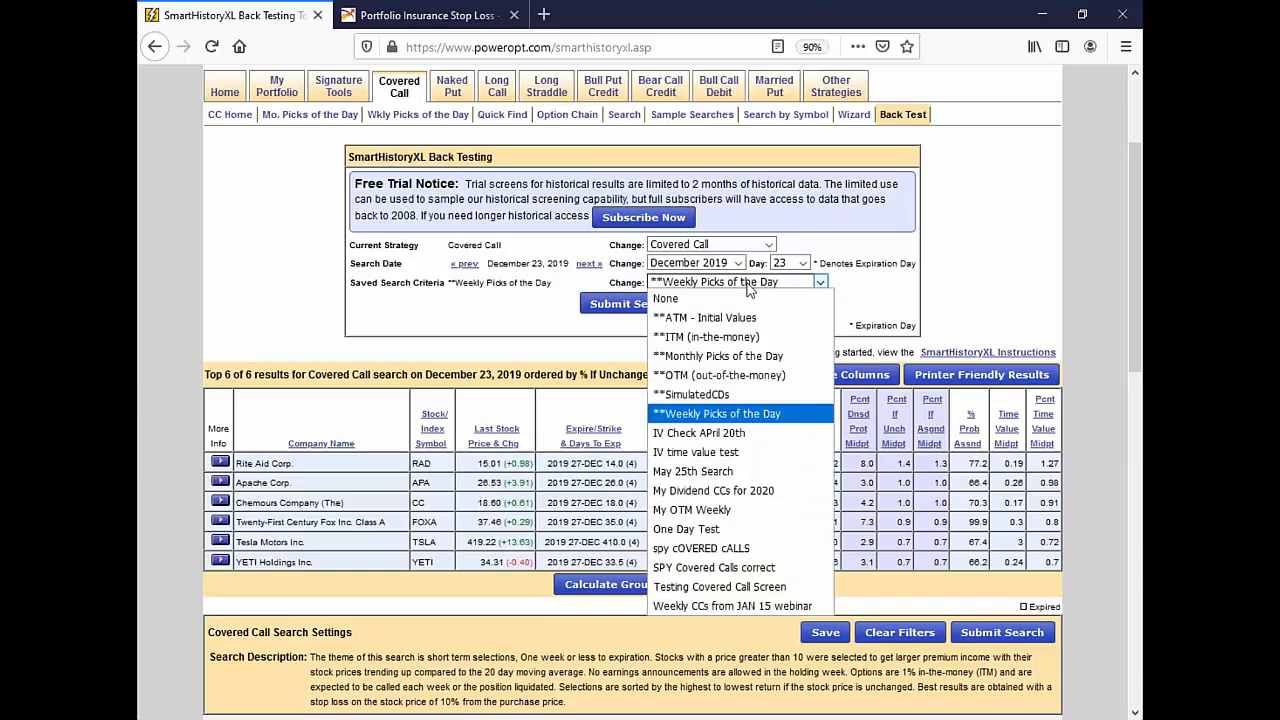
{"action": "left_click", "coordinate": [766, 605]}
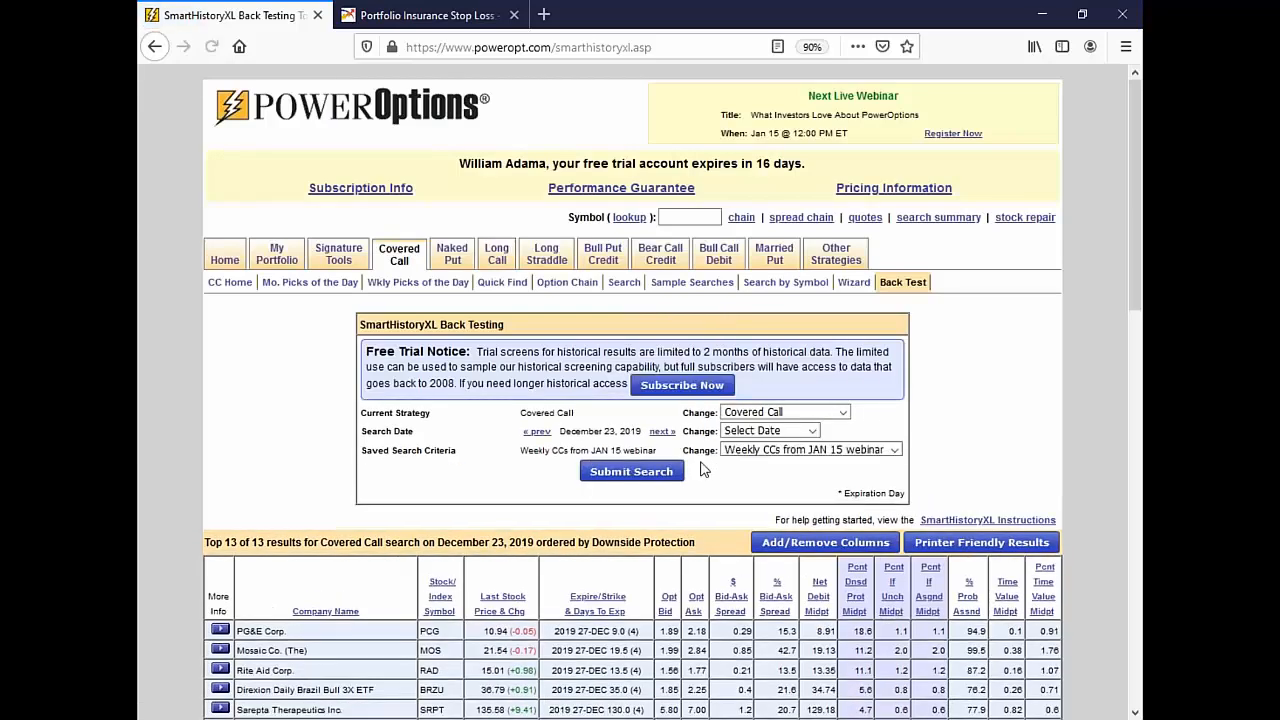
Step: Review the companies returned by the back test, noting the leveraged Direxion 3X ETFs among them
{"action": "scroll", "coordinate": [699, 470], "scroll_direction": "down", "scroll_amount": 3}
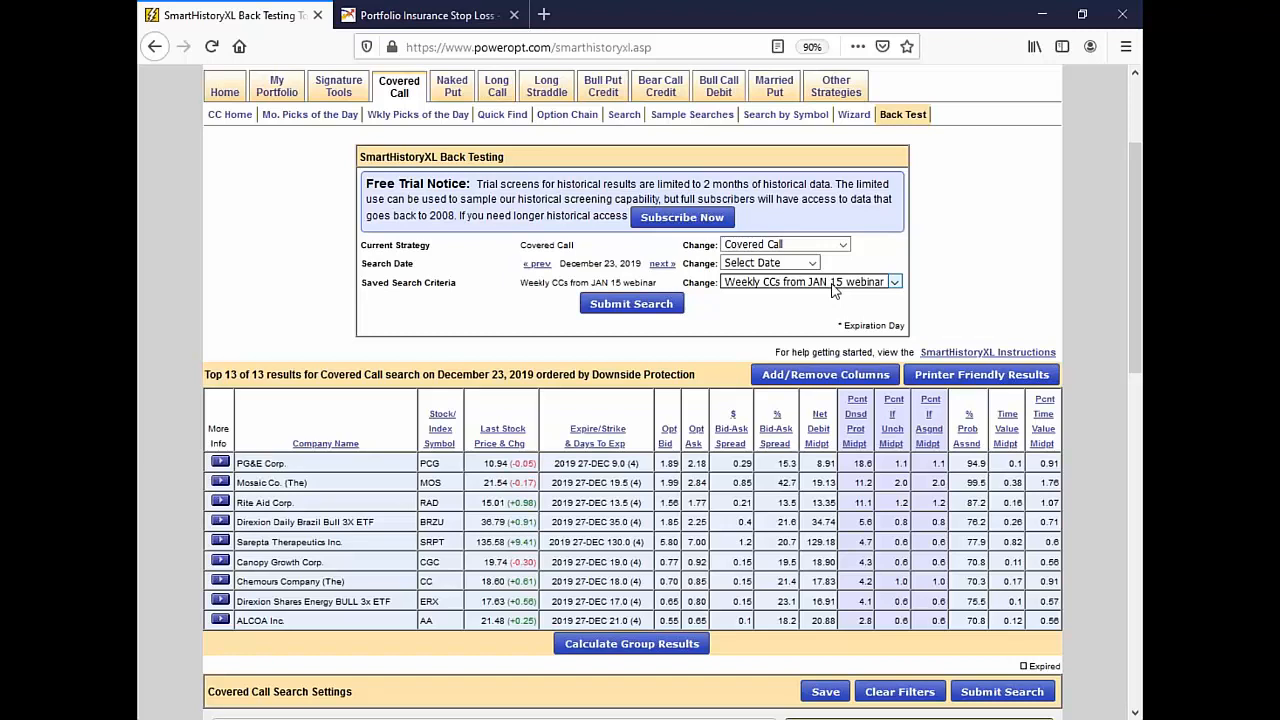
{"action": "scroll", "coordinate": [703, 340], "scroll_direction": "down", "scroll_amount": 2}
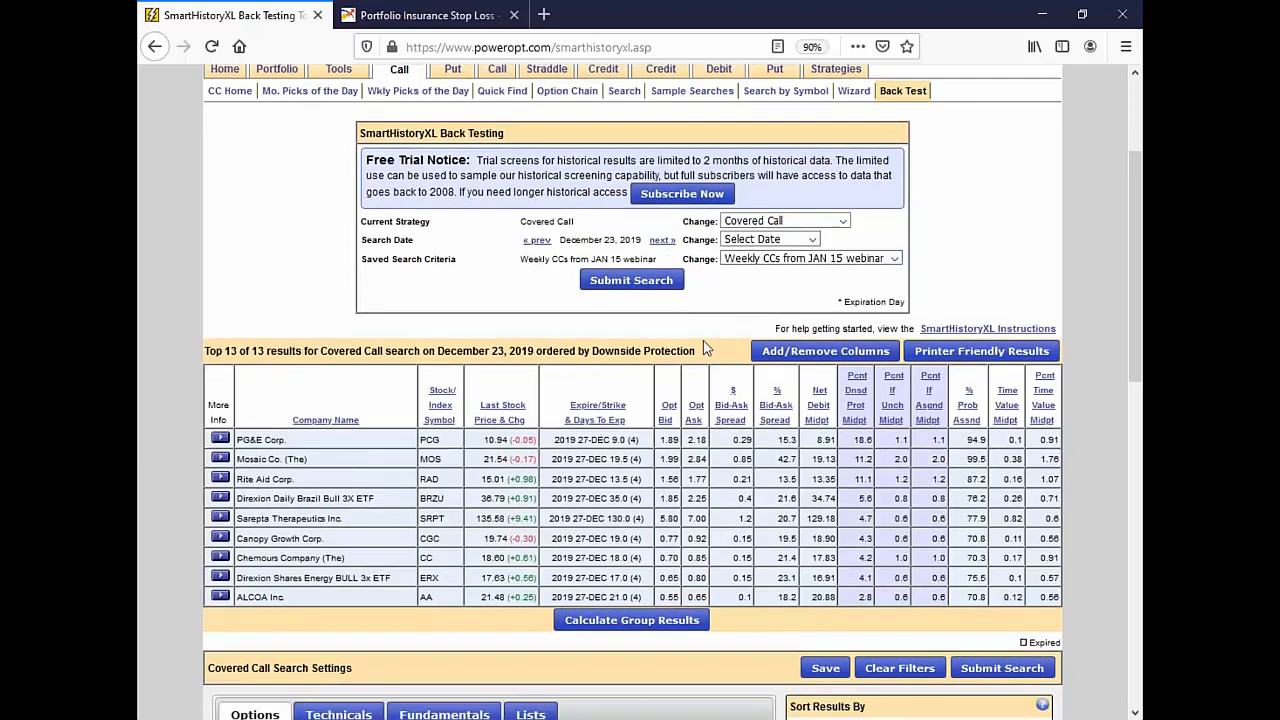
{"action": "left_click_drag", "start_coordinate": [303, 438], "coordinate": [376, 440]}
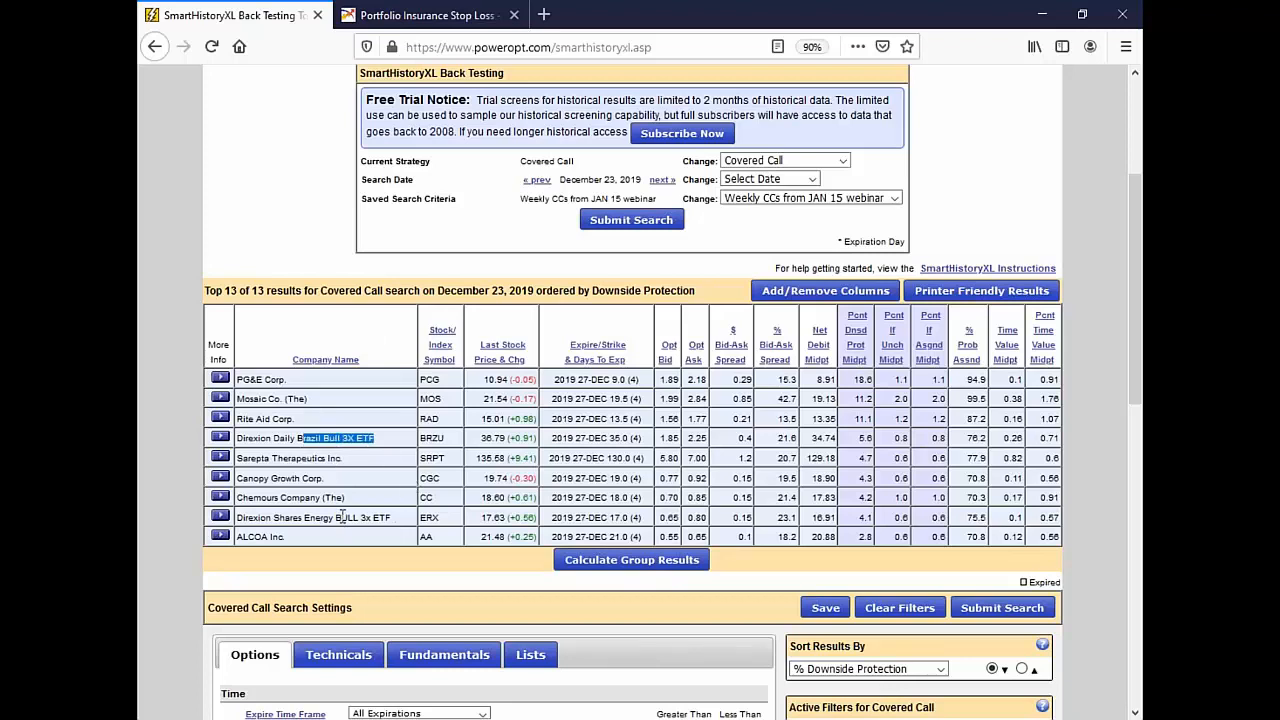
{"action": "left_click_drag", "start_coordinate": [338, 519], "coordinate": [397, 537]}
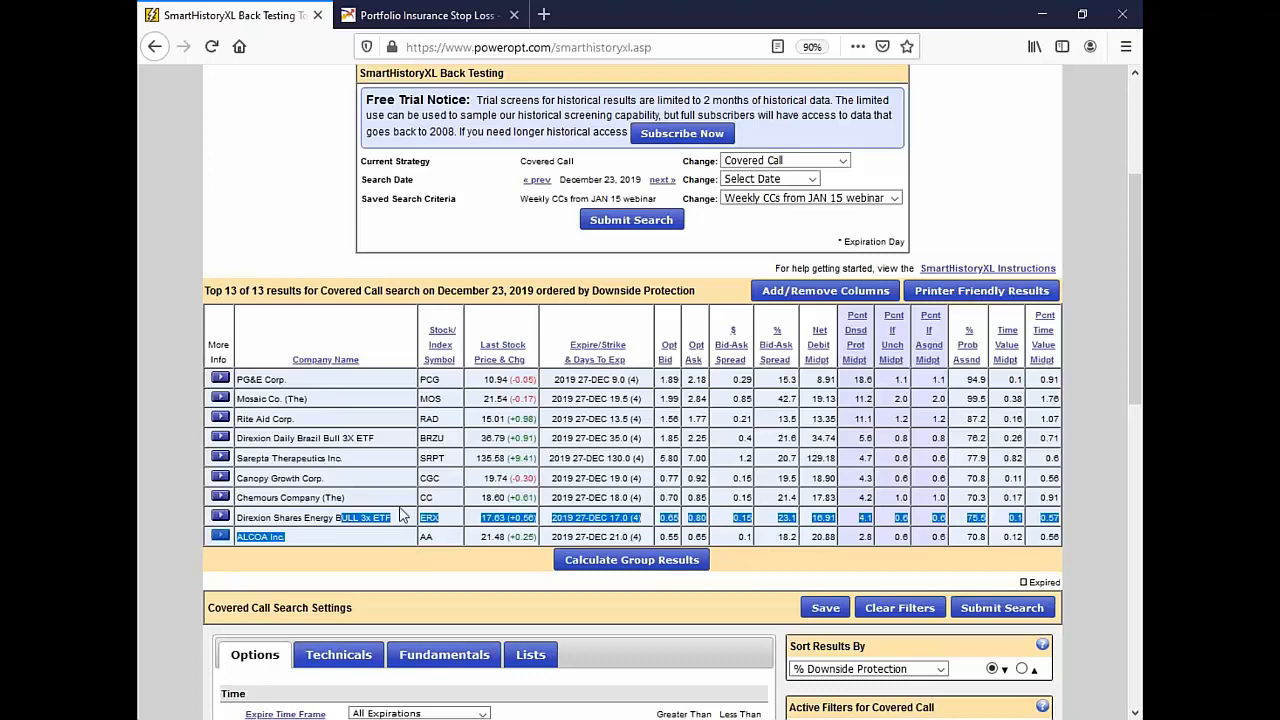
{"action": "left_click", "coordinate": [397, 507]}
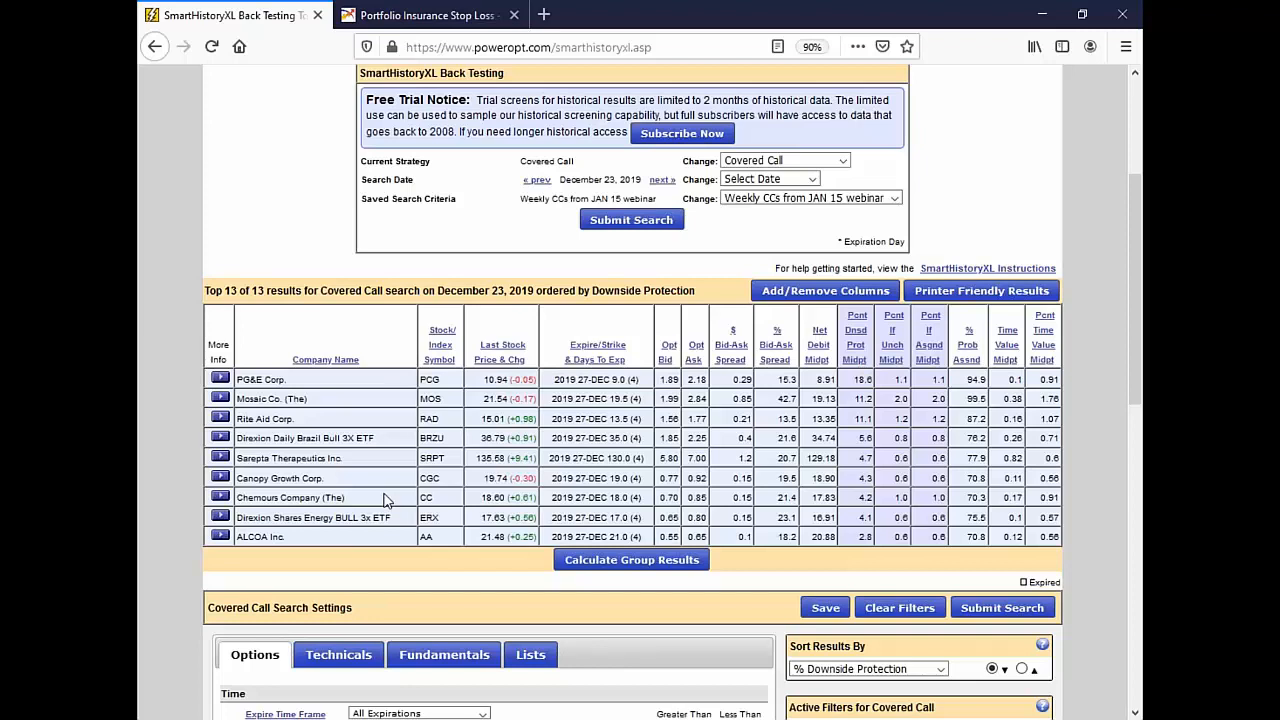
Step: Calculate the group results for the webinar search, examine the successful positions and individual returns, and close the report
{"action": "left_click", "coordinate": [640, 560]}
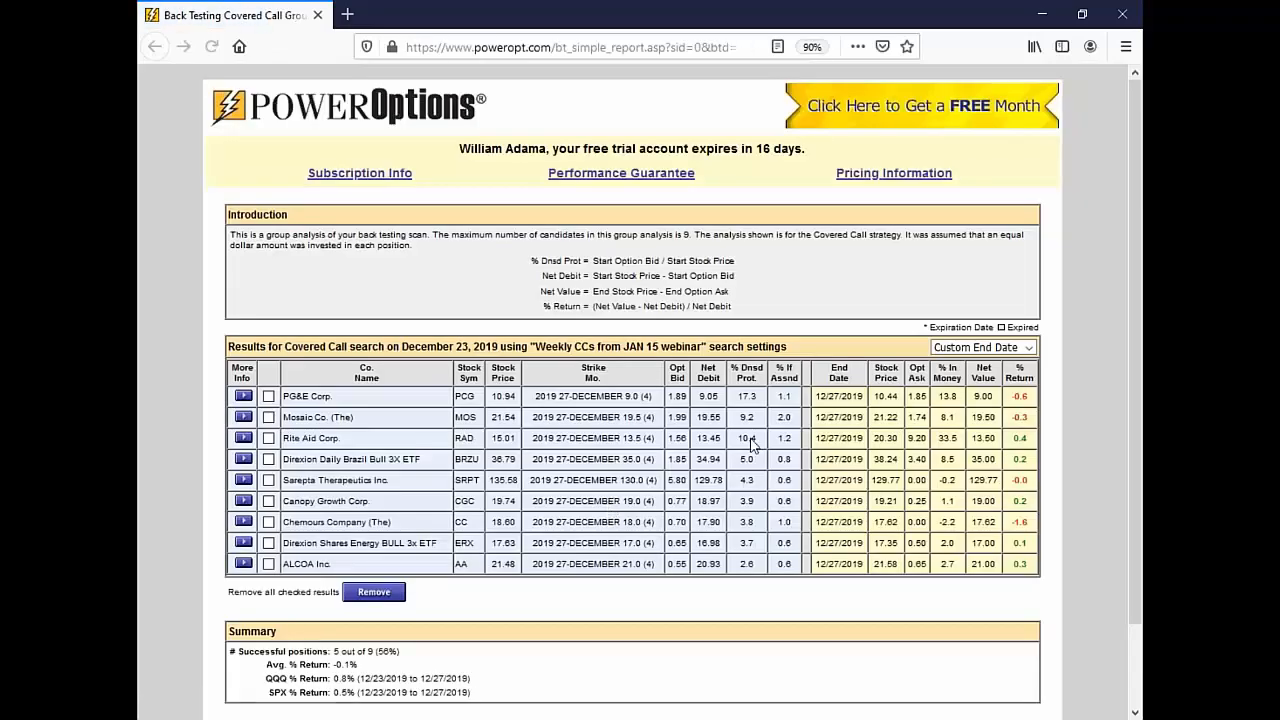
{"action": "scroll", "coordinate": [755, 446], "scroll_direction": "down", "scroll_amount": 1}
{"action": "scroll", "coordinate": [490, 587], "scroll_direction": "down", "scroll_amount": 1}
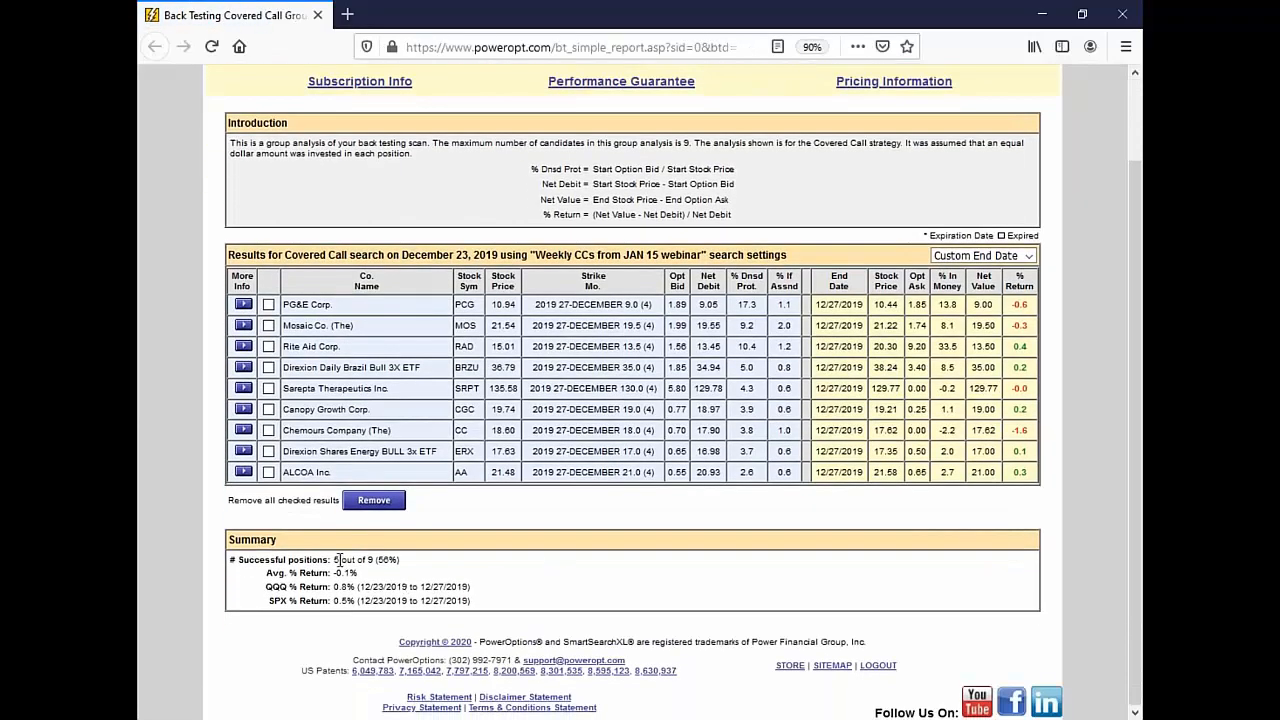
{"action": "left_click_drag", "start_coordinate": [335, 560], "coordinate": [410, 568]}
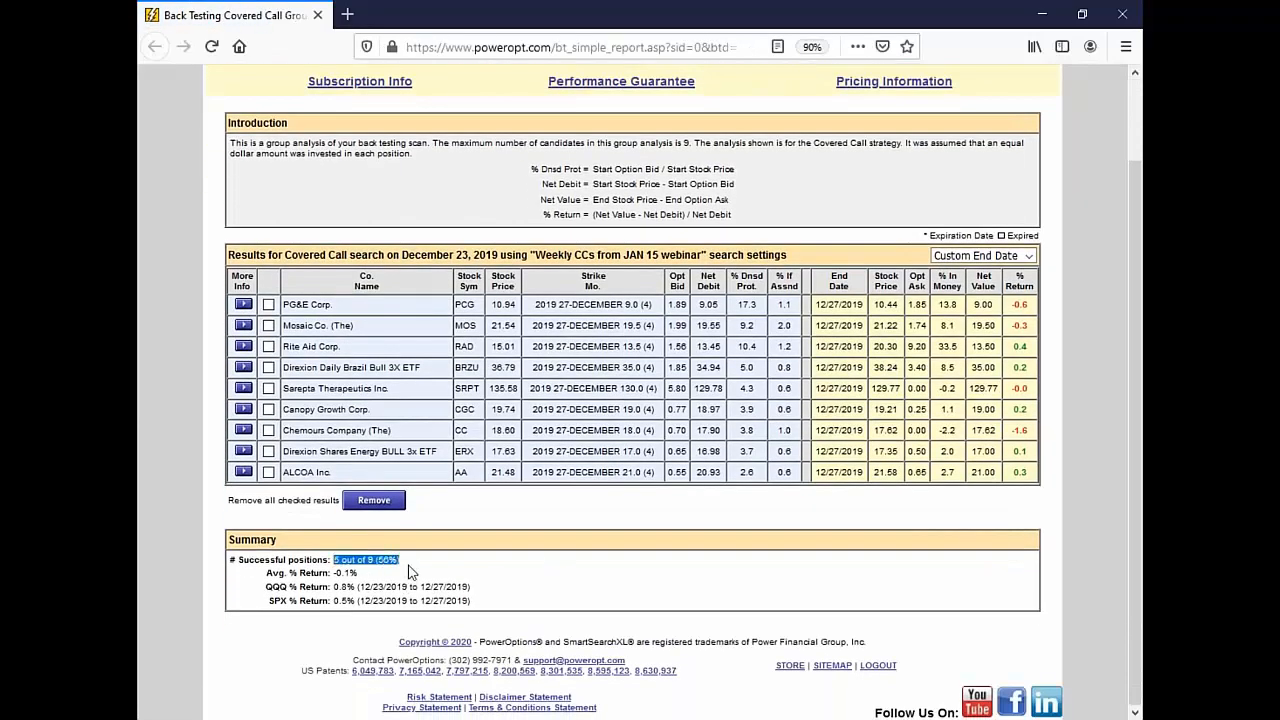
{"action": "left_click", "coordinate": [530, 566]}
{"action": "left_click_drag", "start_coordinate": [1010, 304], "coordinate": [1036, 330]}
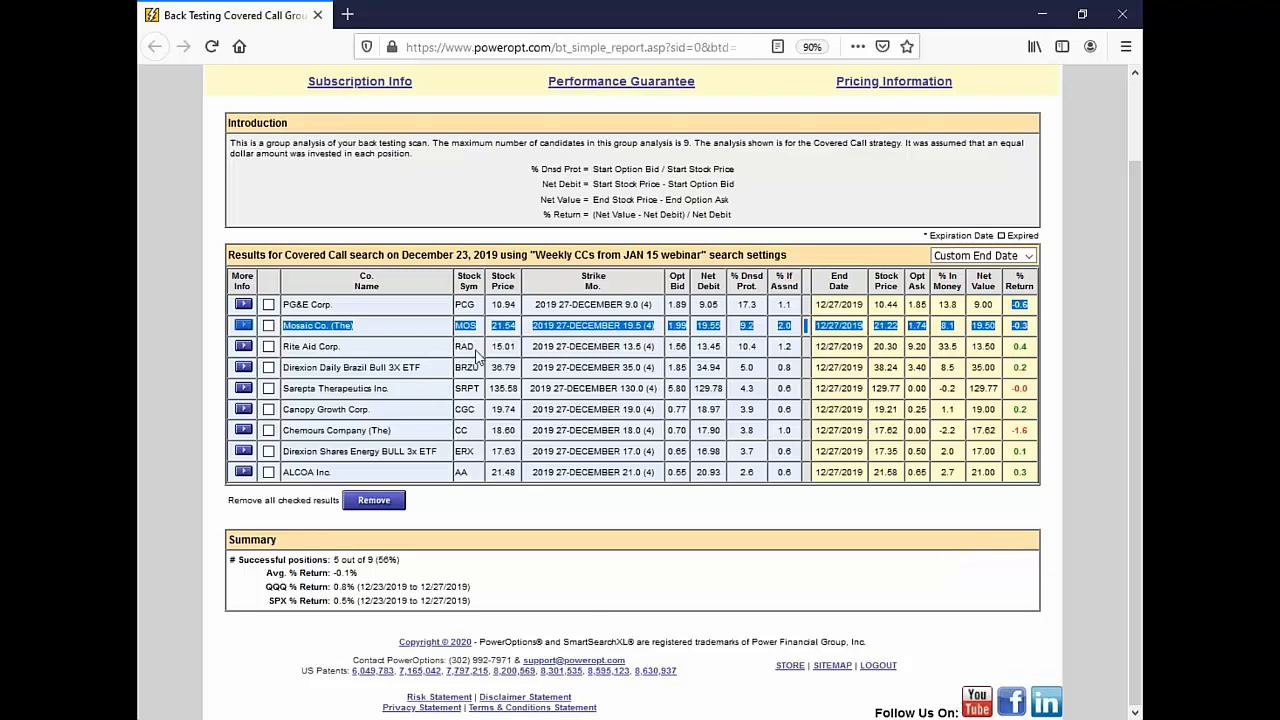
{"action": "left_click", "coordinate": [863, 522]}
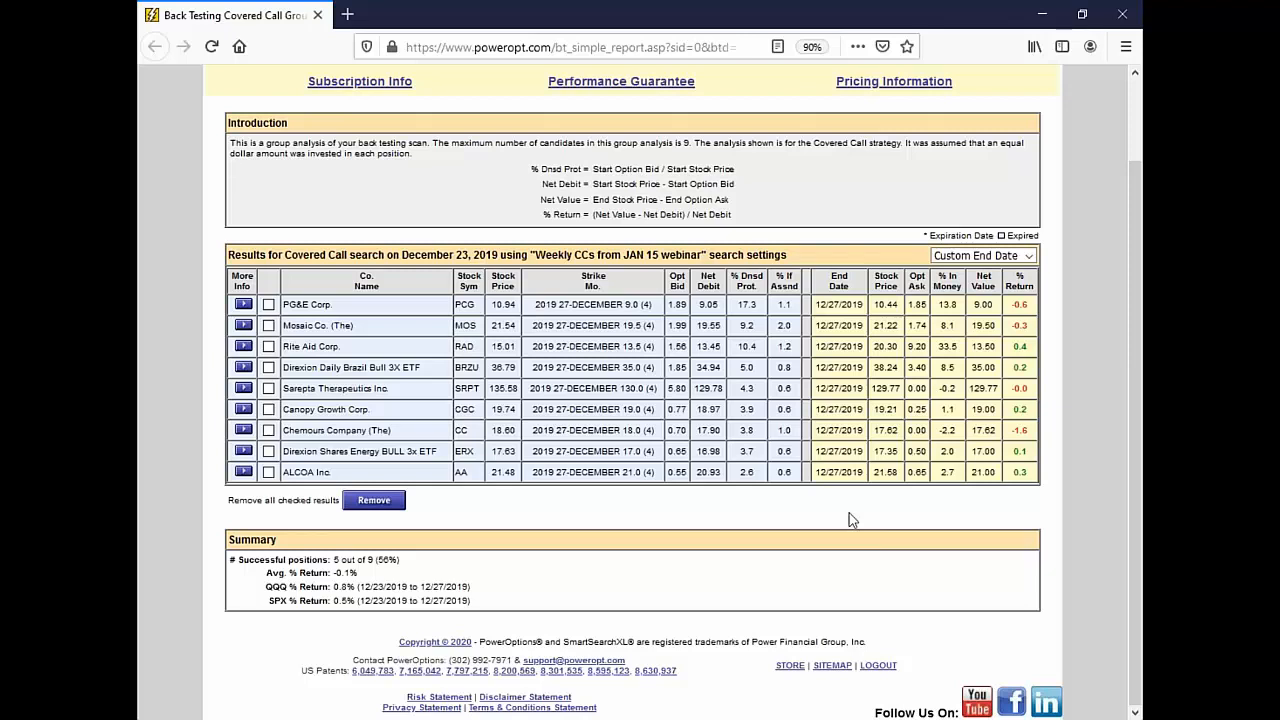
{"action": "scroll", "coordinate": [416, 347], "scroll_direction": "up", "scroll_amount": 2}
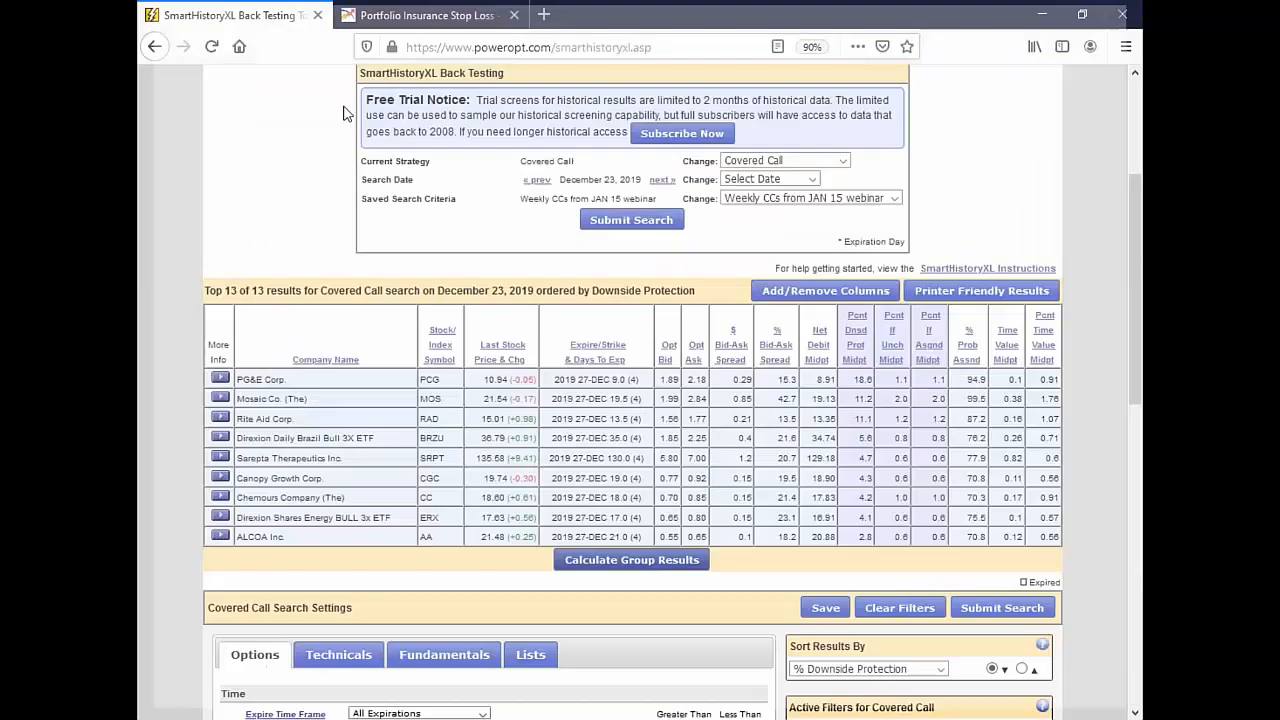
{"action": "left_click", "coordinate": [317, 14]}
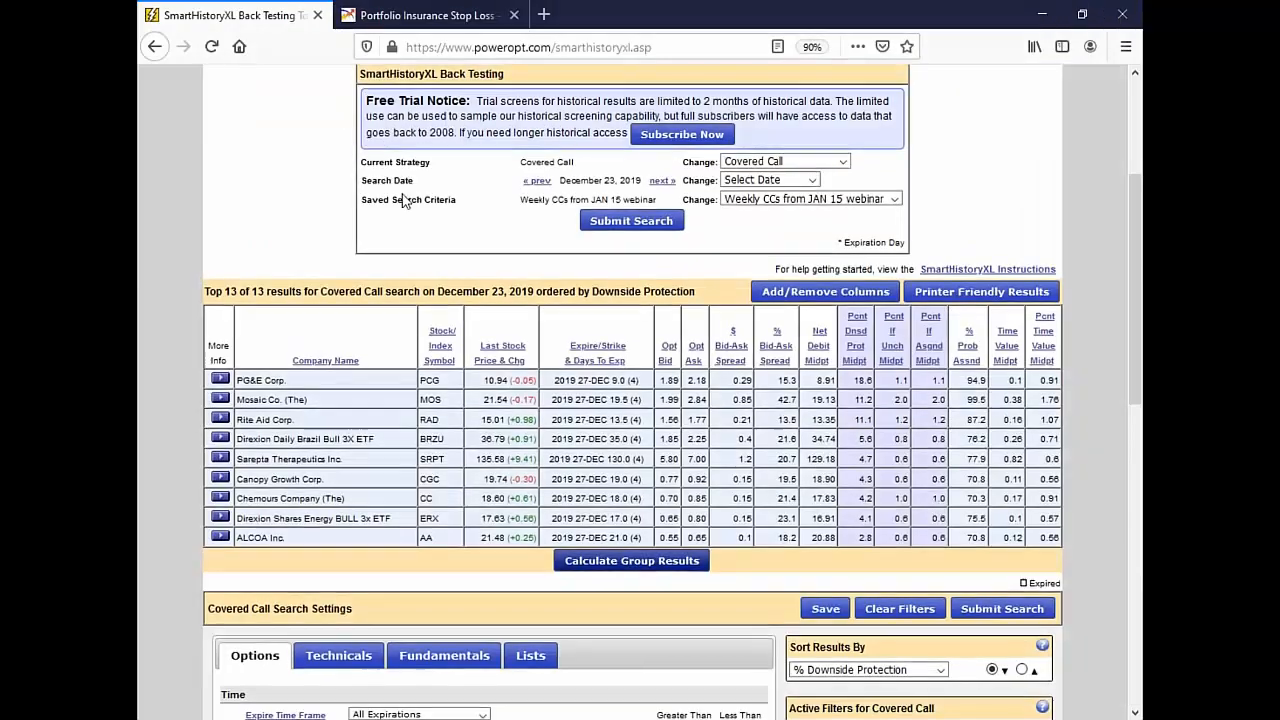
Step: Open the Covered Call search and review the current matches and active filters for Weekly CCs from JAN 15 webinar
{"action": "scroll", "coordinate": [397, 240], "scroll_direction": "up", "scroll_amount": 5}
{"action": "left_click", "coordinate": [624, 282]}
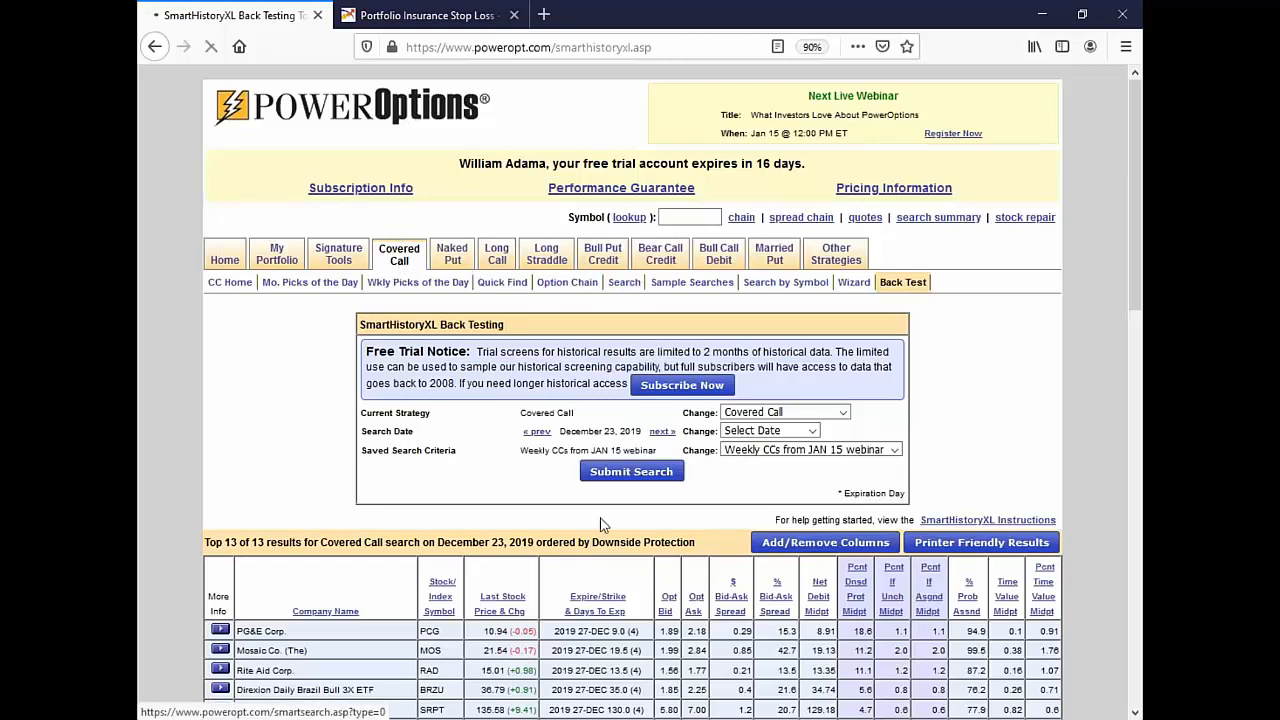
{"action": "scroll", "coordinate": [598, 525], "scroll_direction": "down", "scroll_amount": 5}
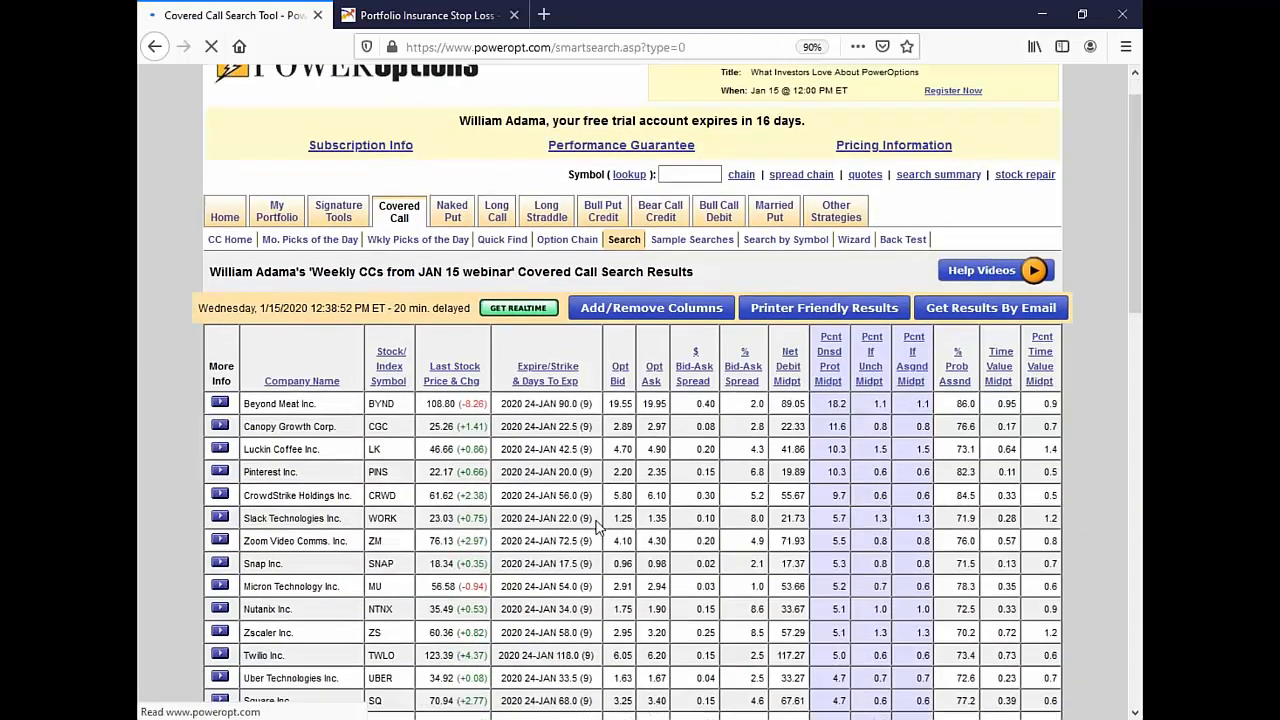
{"action": "scroll", "coordinate": [598, 537], "scroll_direction": "down", "scroll_amount": 4}
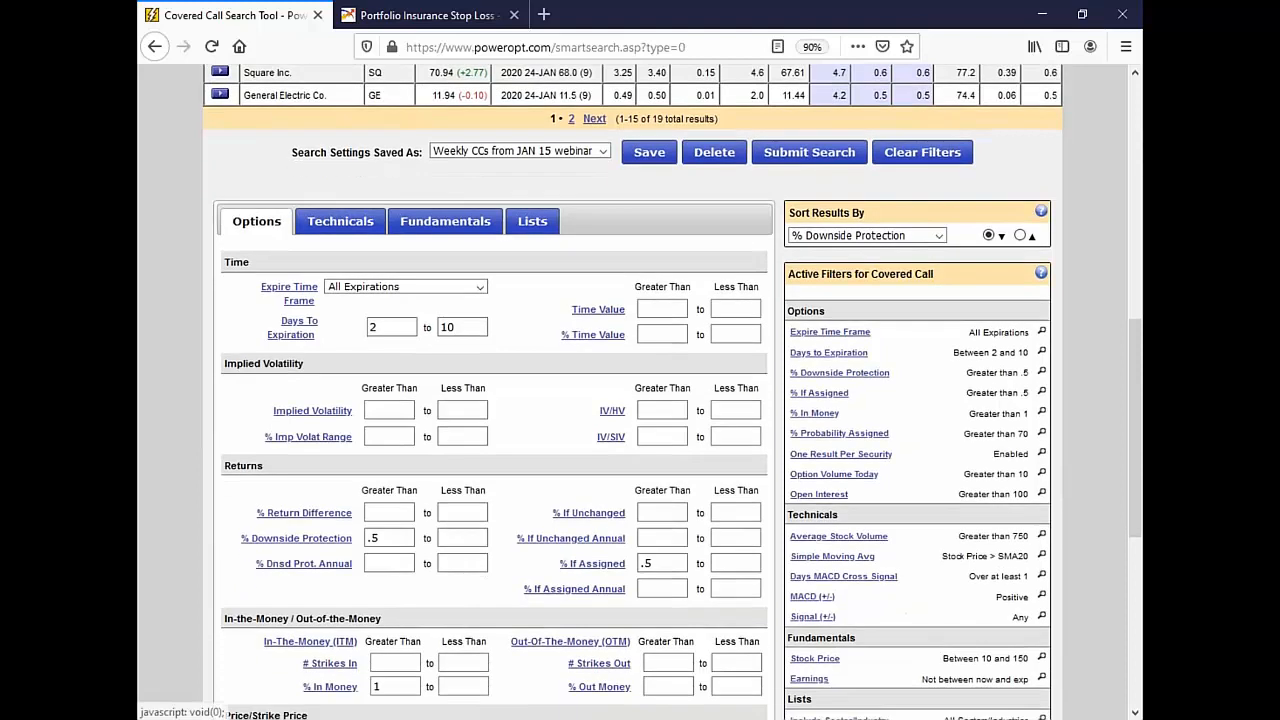
{"action": "mouse_move", "coordinate": [598, 537]}
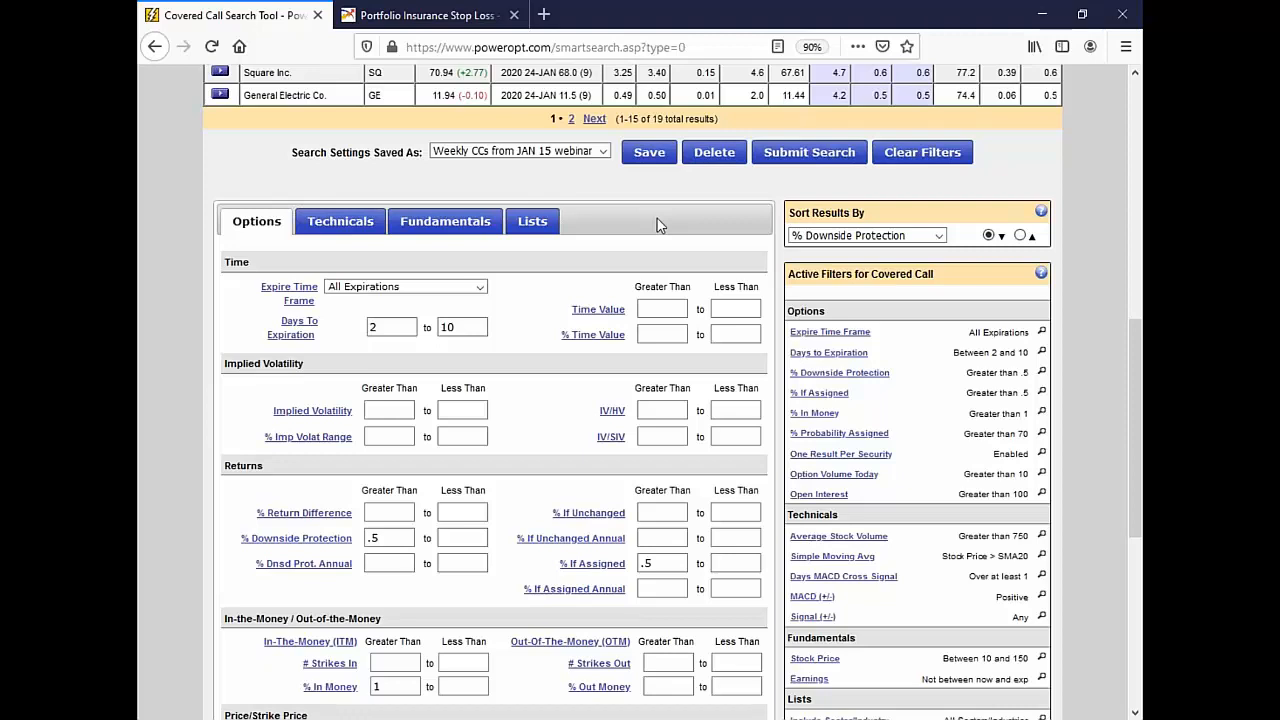
{"action": "scroll", "coordinate": [647, 258], "scroll_direction": "up", "scroll_amount": 1}
{"action": "left_click_drag", "start_coordinate": [550, 202], "coordinate": [740, 201]}
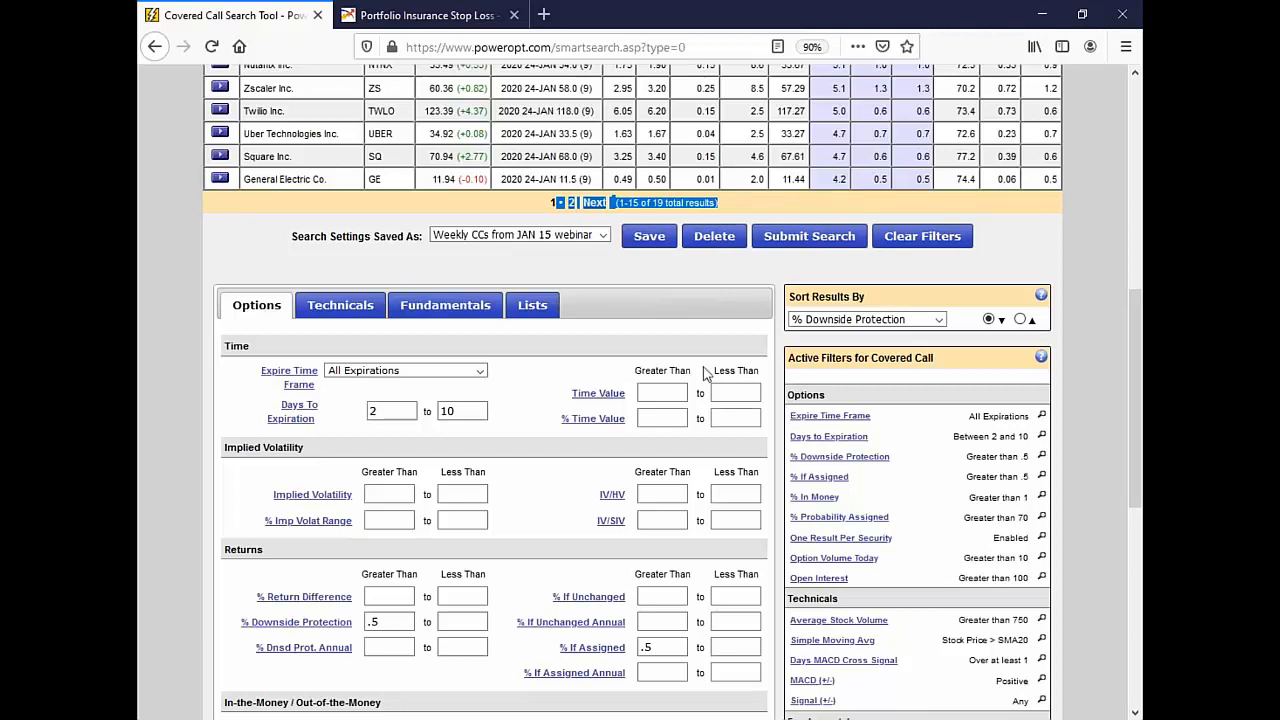
{"action": "scroll", "coordinate": [703, 378], "scroll_direction": "down", "scroll_amount": 3}
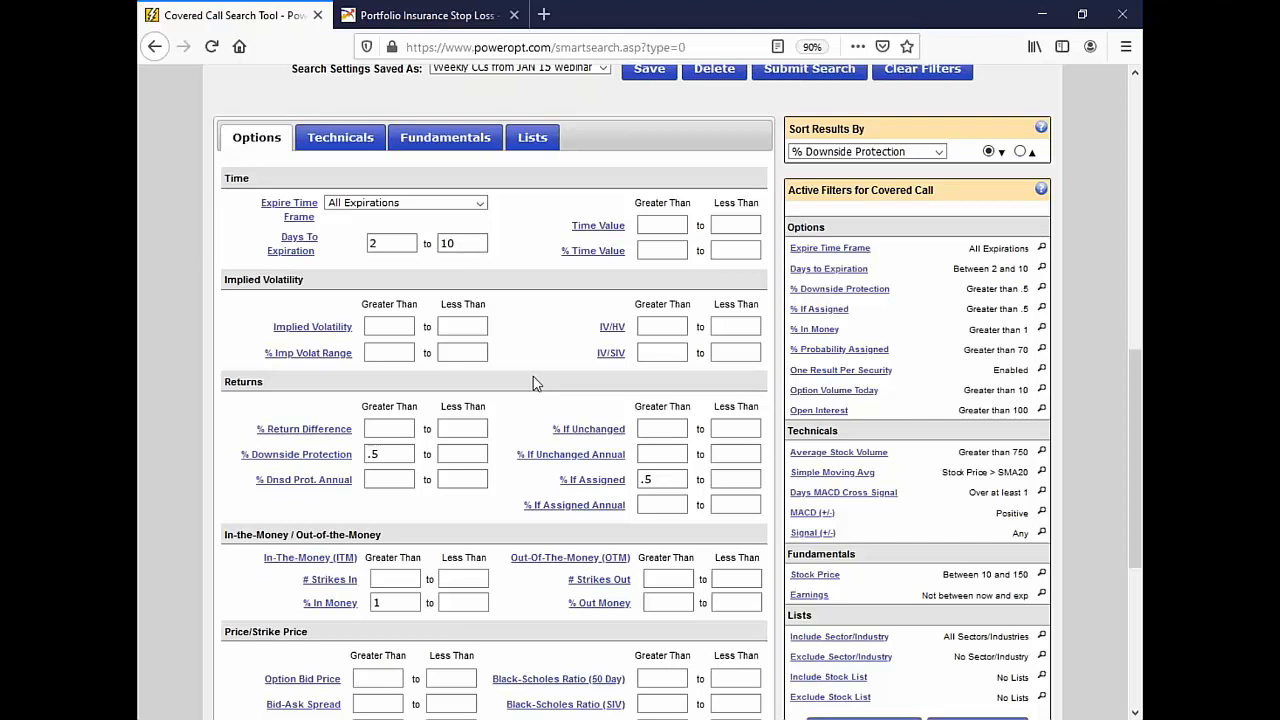
{"action": "scroll", "coordinate": [533, 383], "scroll_direction": "up", "scroll_amount": 8}
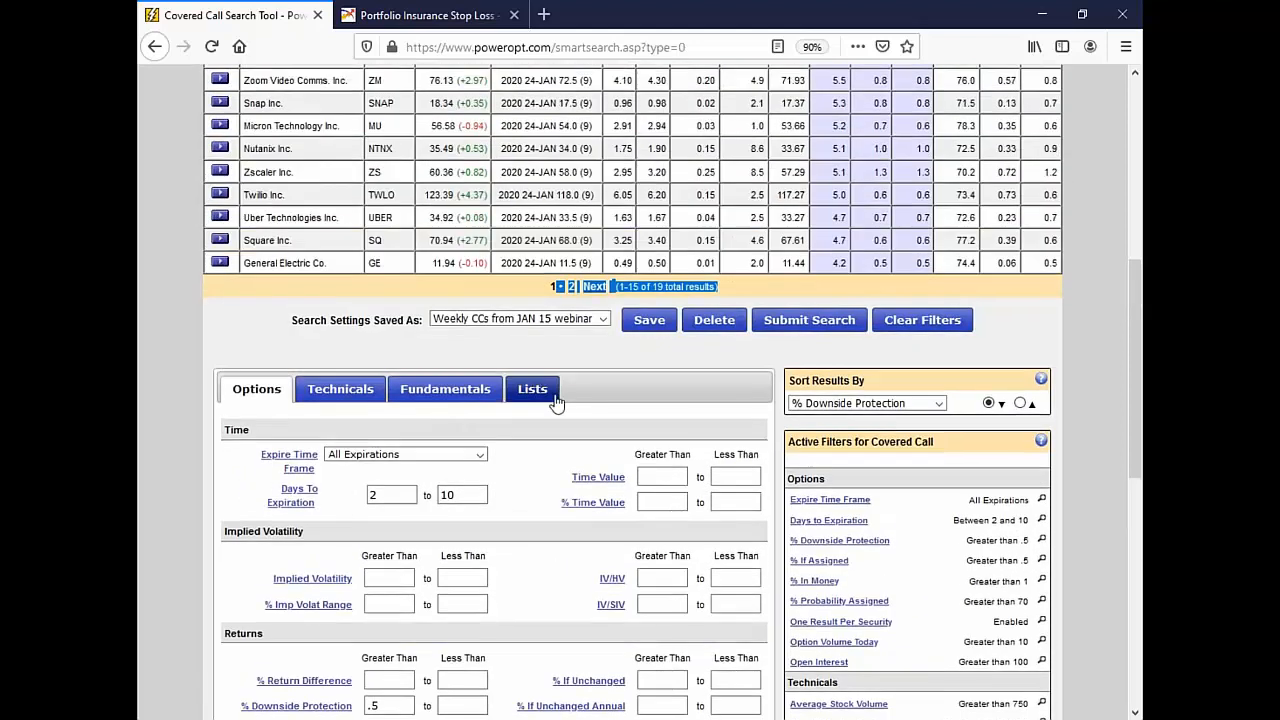
{"action": "scroll", "coordinate": [640, 392], "scroll_direction": "up", "scroll_amount": 3}
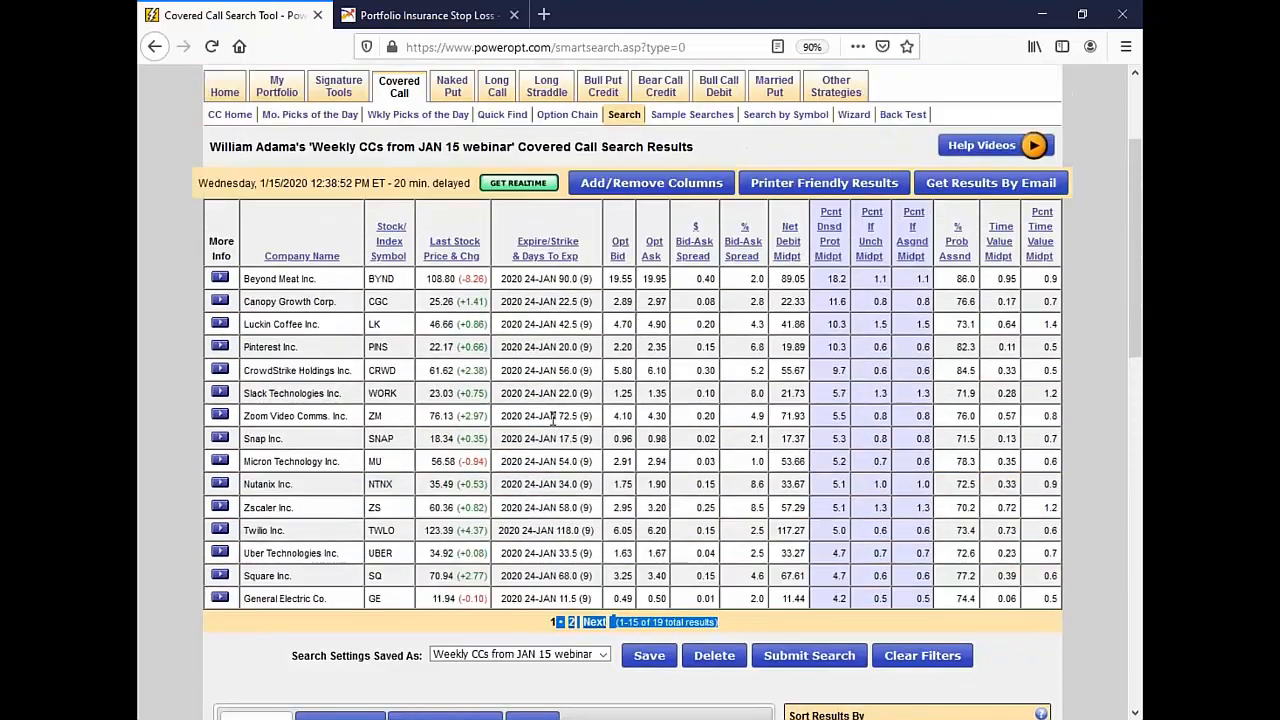
{"action": "scroll", "coordinate": [552, 420], "scroll_direction": "up", "scroll_amount": 2}
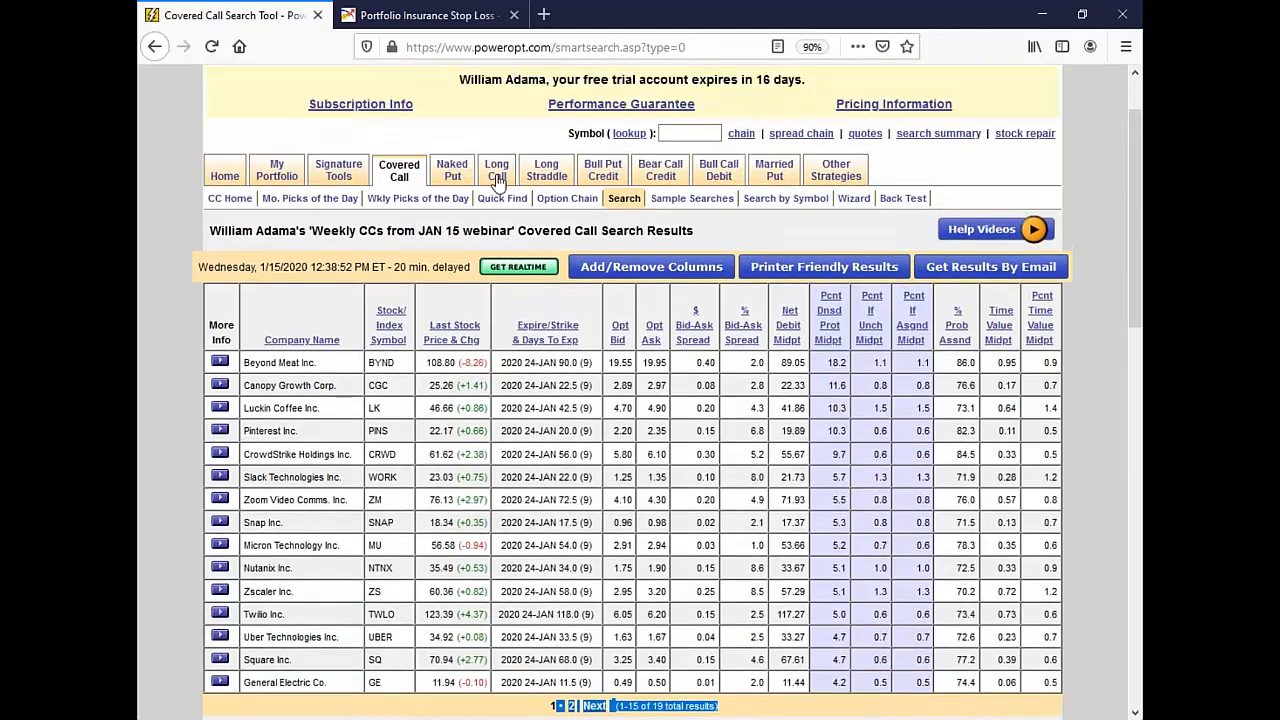
Step: Open the Long Call search and examine its saved searches and the % Imp Volat Range filter
{"action": "mouse_move", "coordinate": [497, 178]}
{"action": "left_click", "coordinate": [383, 204]}
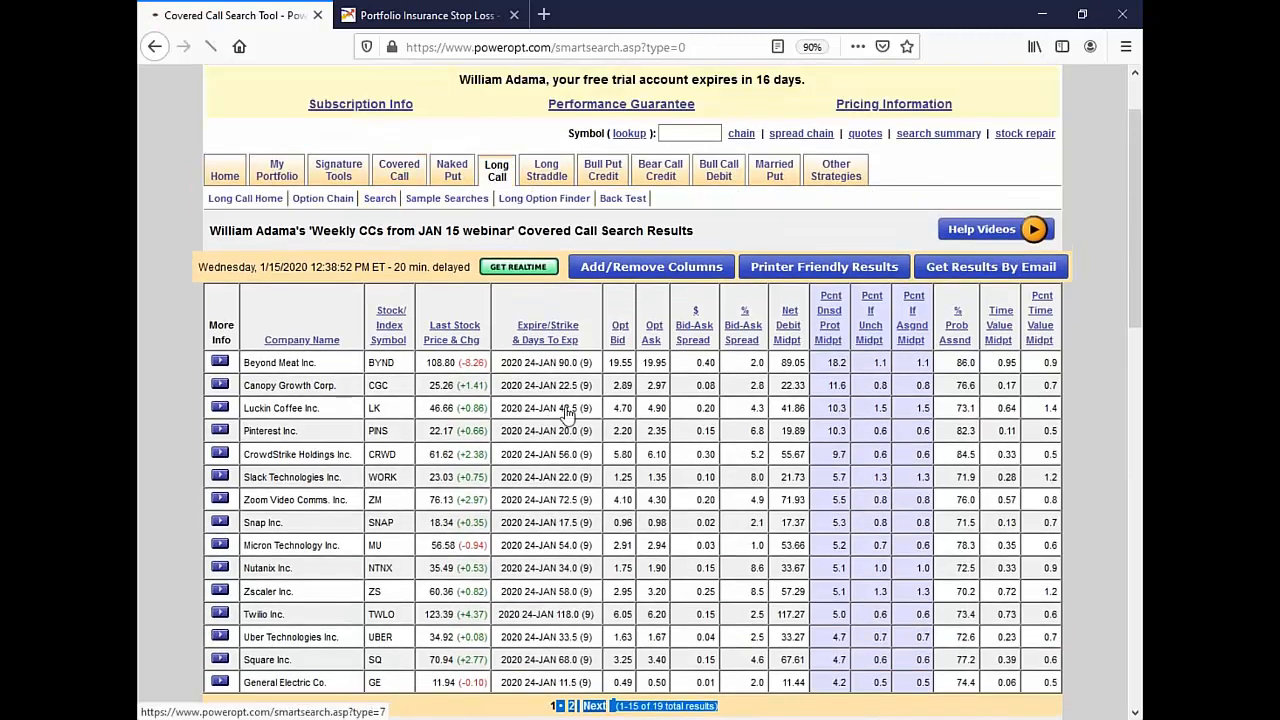
{"action": "scroll", "coordinate": [651, 520], "scroll_direction": "down", "scroll_amount": 5}
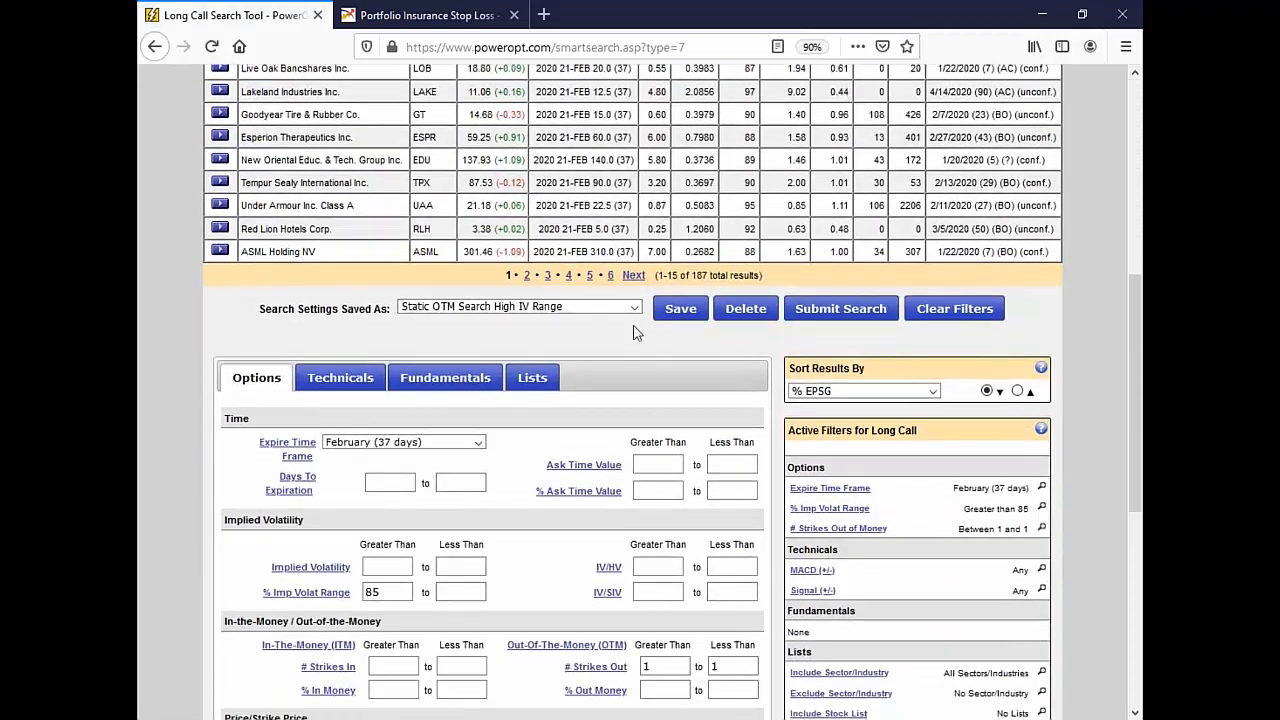
{"action": "left_click", "coordinate": [632, 309]}
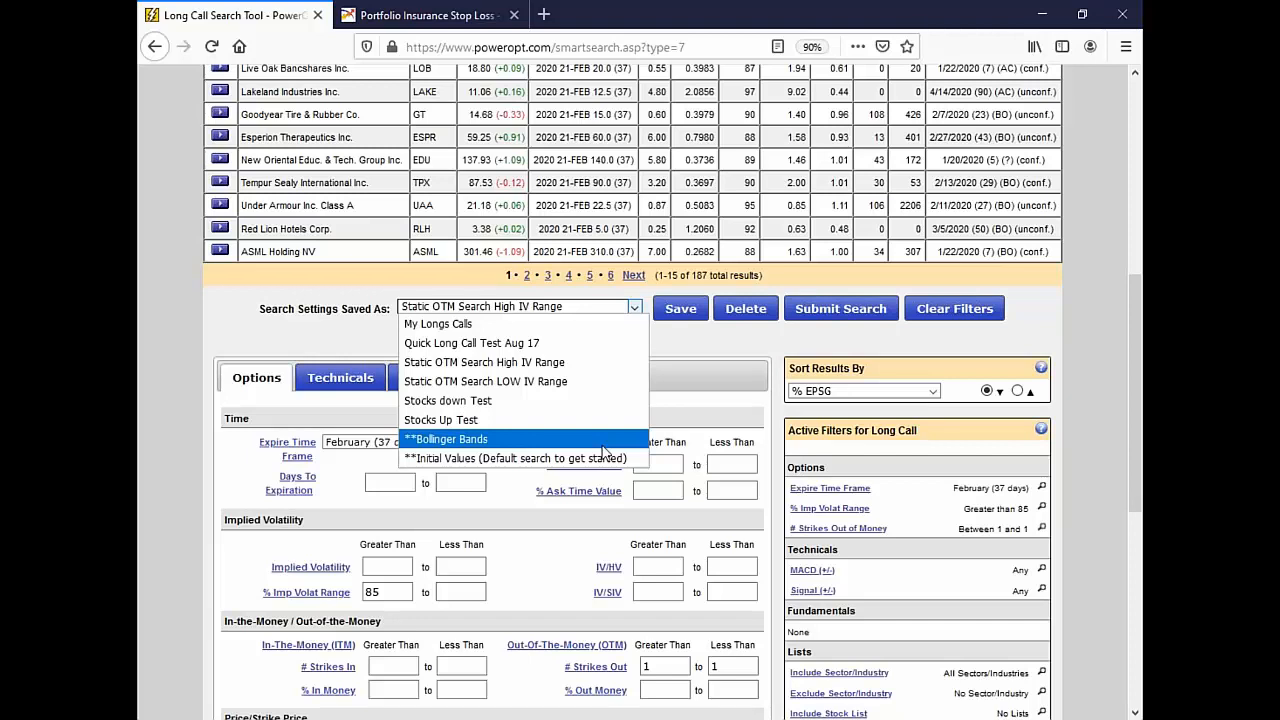
{"action": "left_click", "coordinate": [697, 385]}
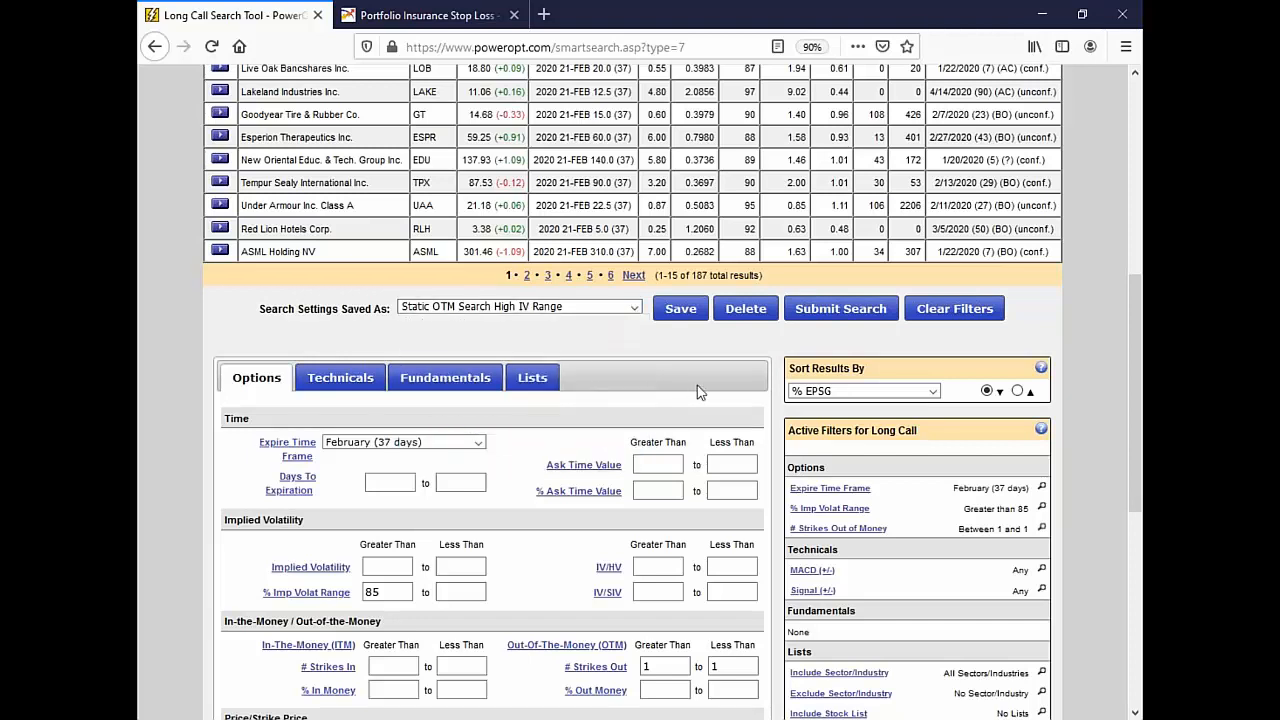
{"action": "scroll", "coordinate": [697, 385], "scroll_direction": "down", "scroll_amount": 3}
{"action": "double_click", "coordinate": [372, 424]}
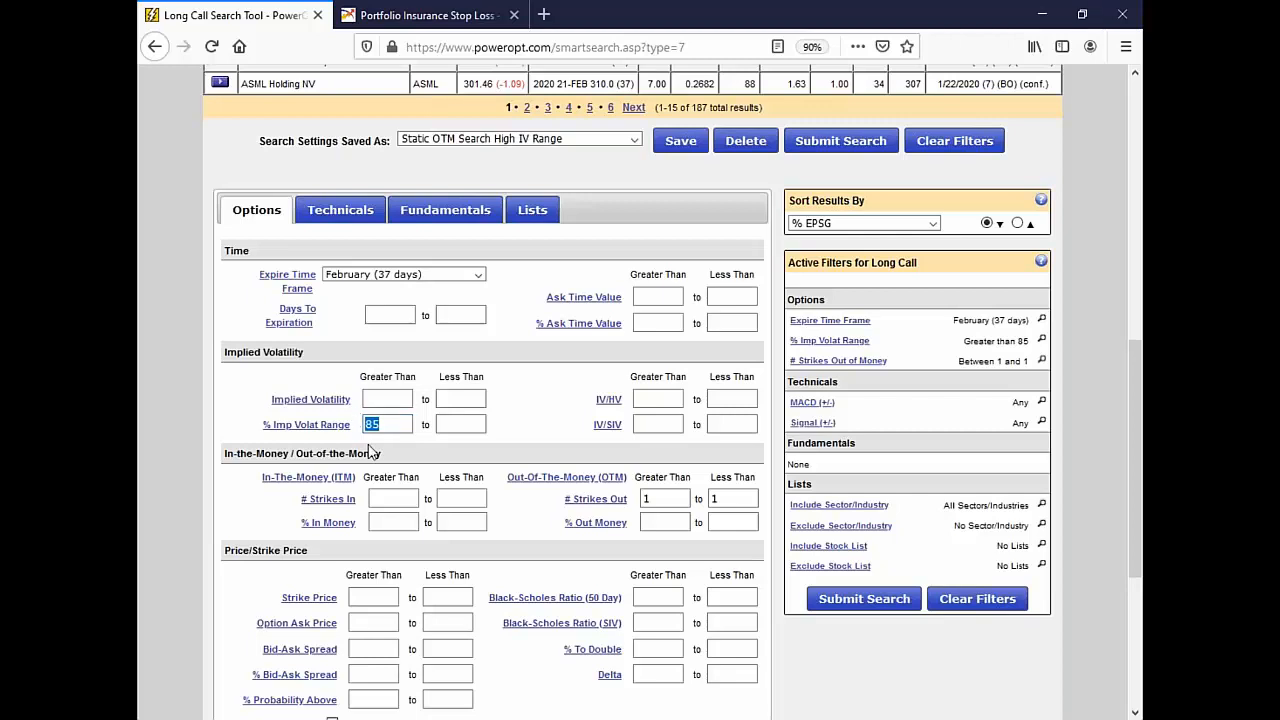
Step: Examine the available Options, Technicals and Fundamentals filters of the Long Call search
{"action": "scroll", "coordinate": [518, 459], "scroll_direction": "down", "scroll_amount": 3}
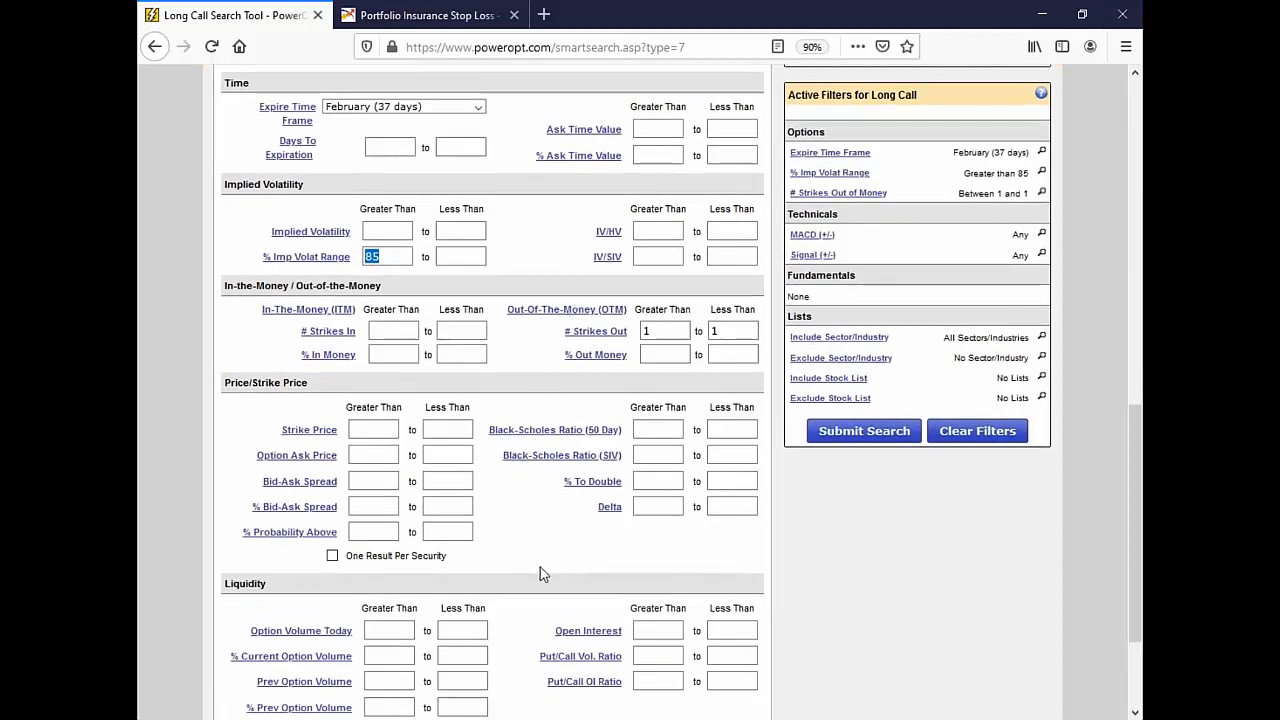
{"action": "scroll", "coordinate": [540, 567], "scroll_direction": "up", "scroll_amount": 8}
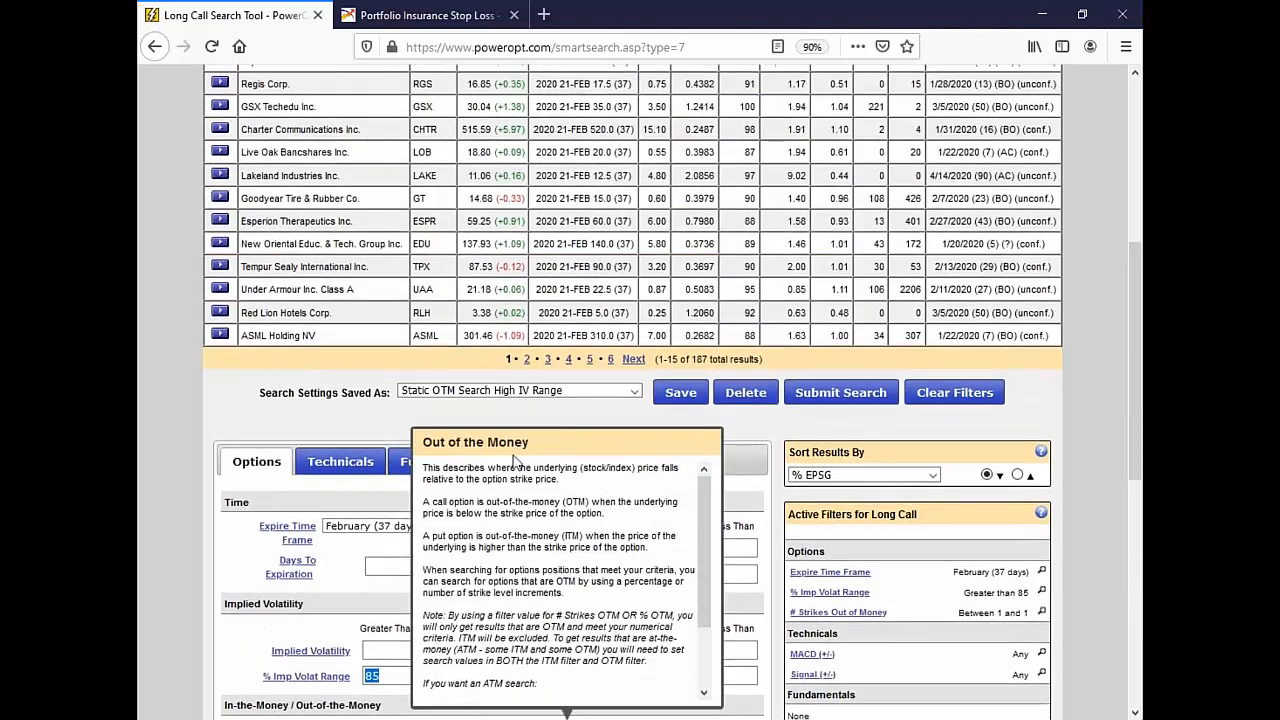
{"action": "left_click", "coordinate": [352, 471]}
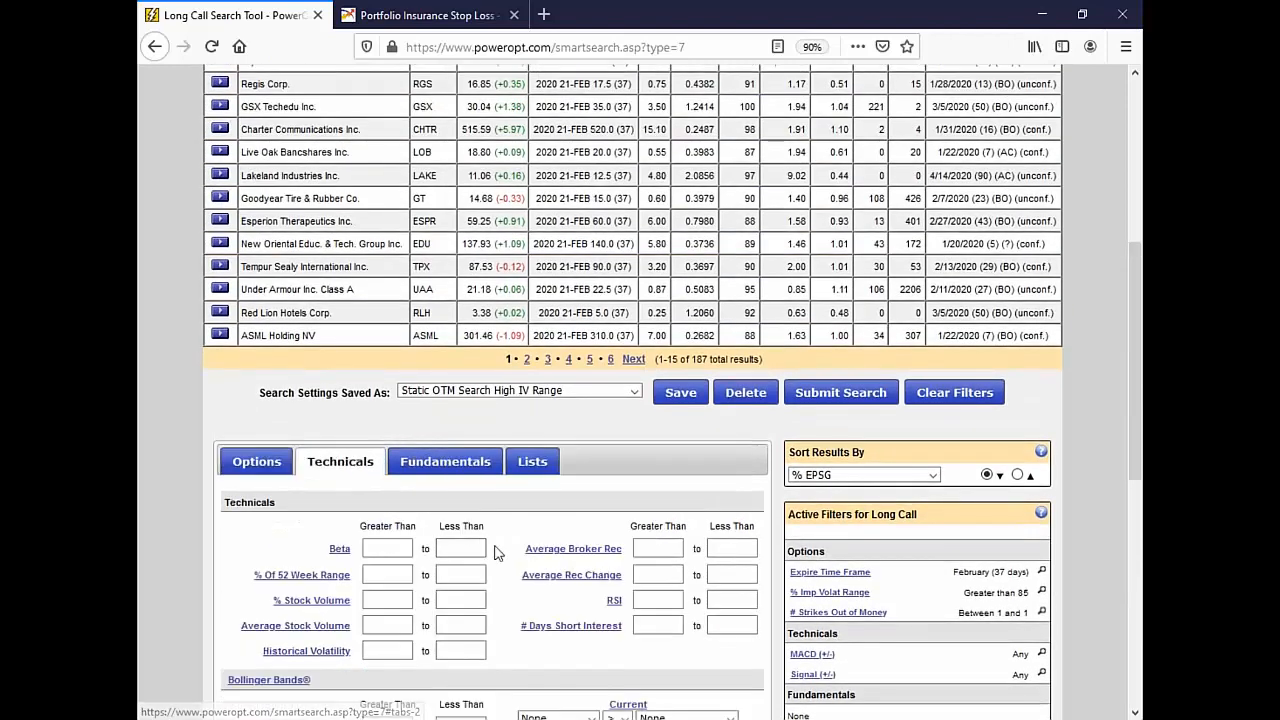
{"action": "scroll", "coordinate": [352, 471], "scroll_direction": "down", "scroll_amount": 6}
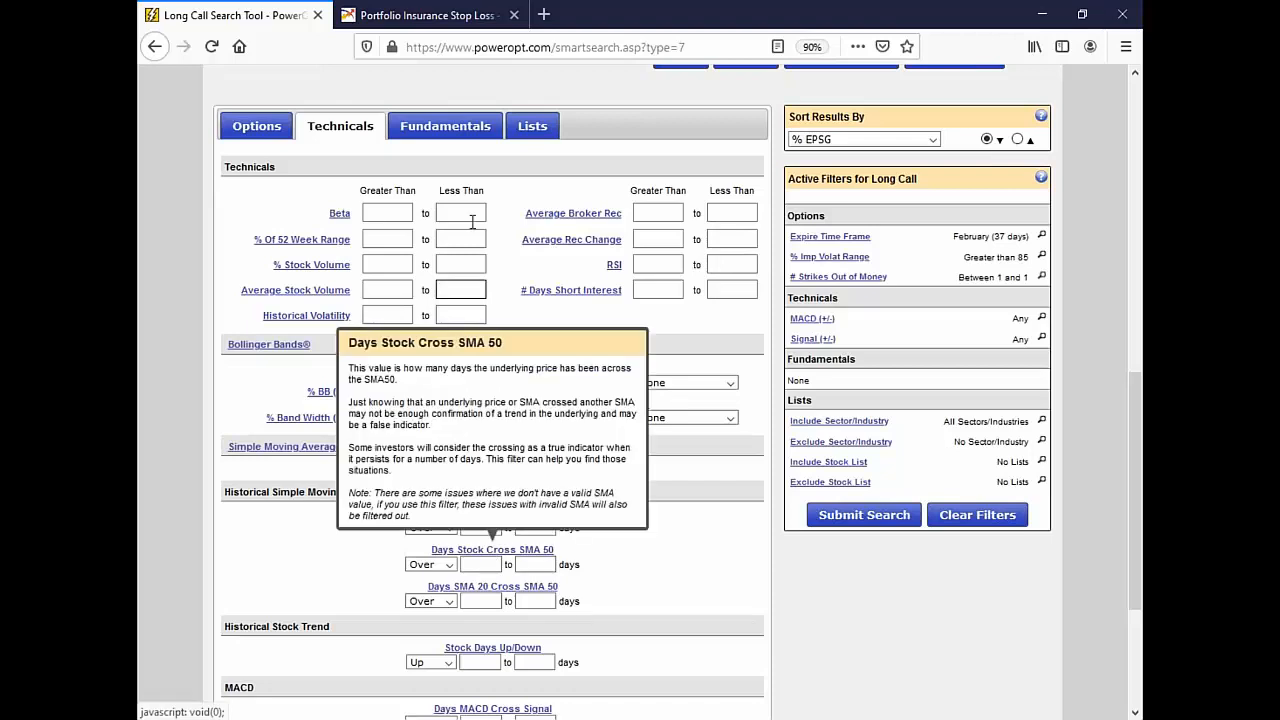
{"action": "left_click", "coordinate": [445, 126]}
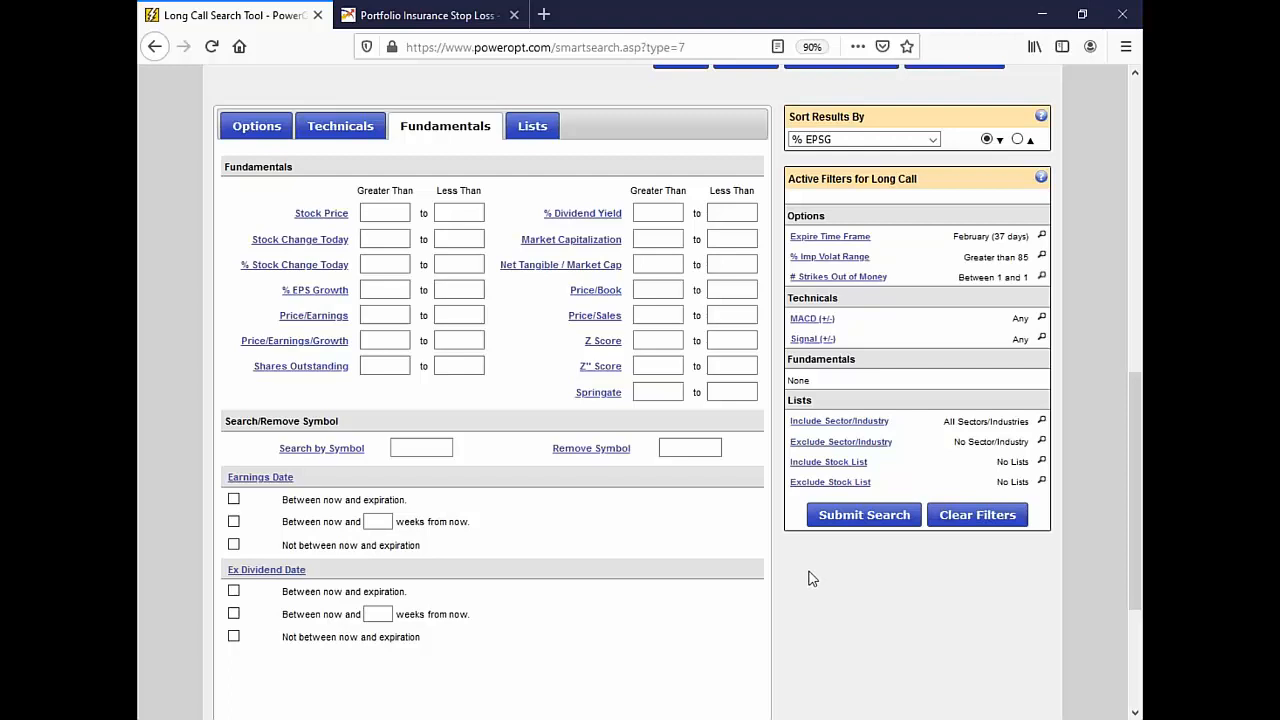
Step: Open the Bull Put Credit search and examine the net credit, % return, strike difference and probability filters of Weekly Bull Puts
{"action": "scroll", "coordinate": [626, 477], "scroll_direction": "up", "scroll_amount": 4}
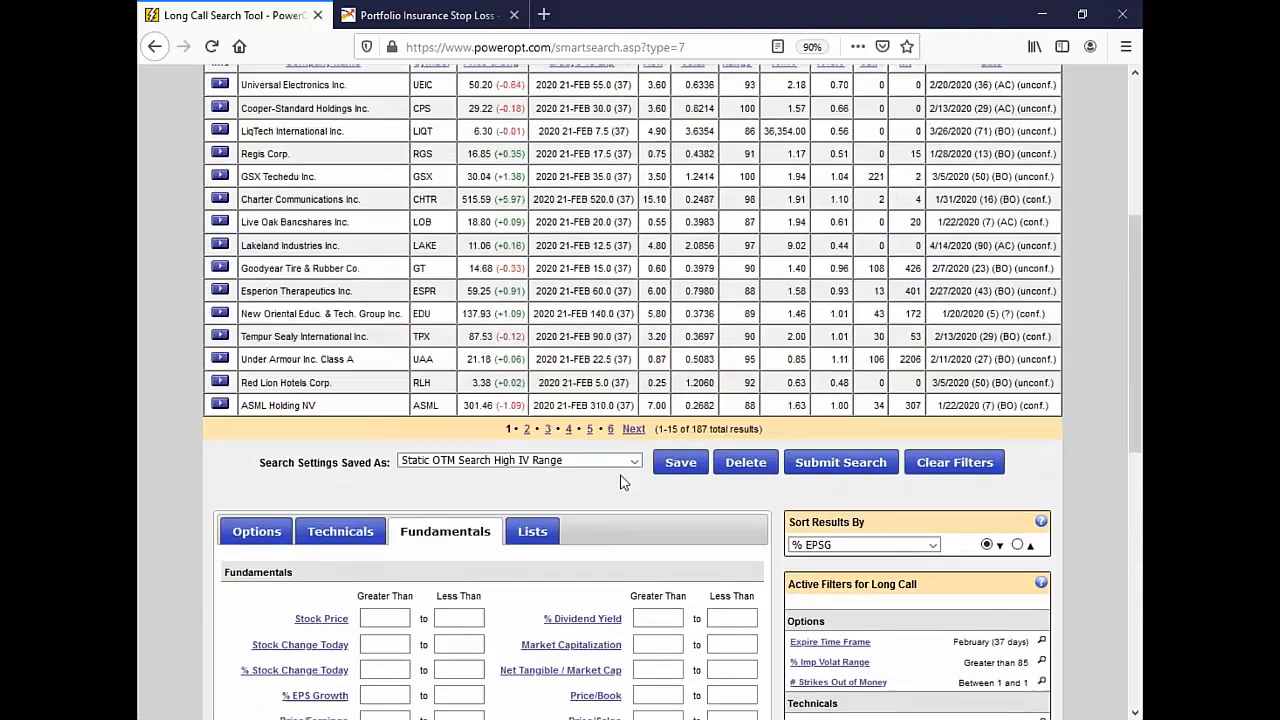
{"action": "scroll", "coordinate": [620, 482], "scroll_direction": "up", "scroll_amount": 3}
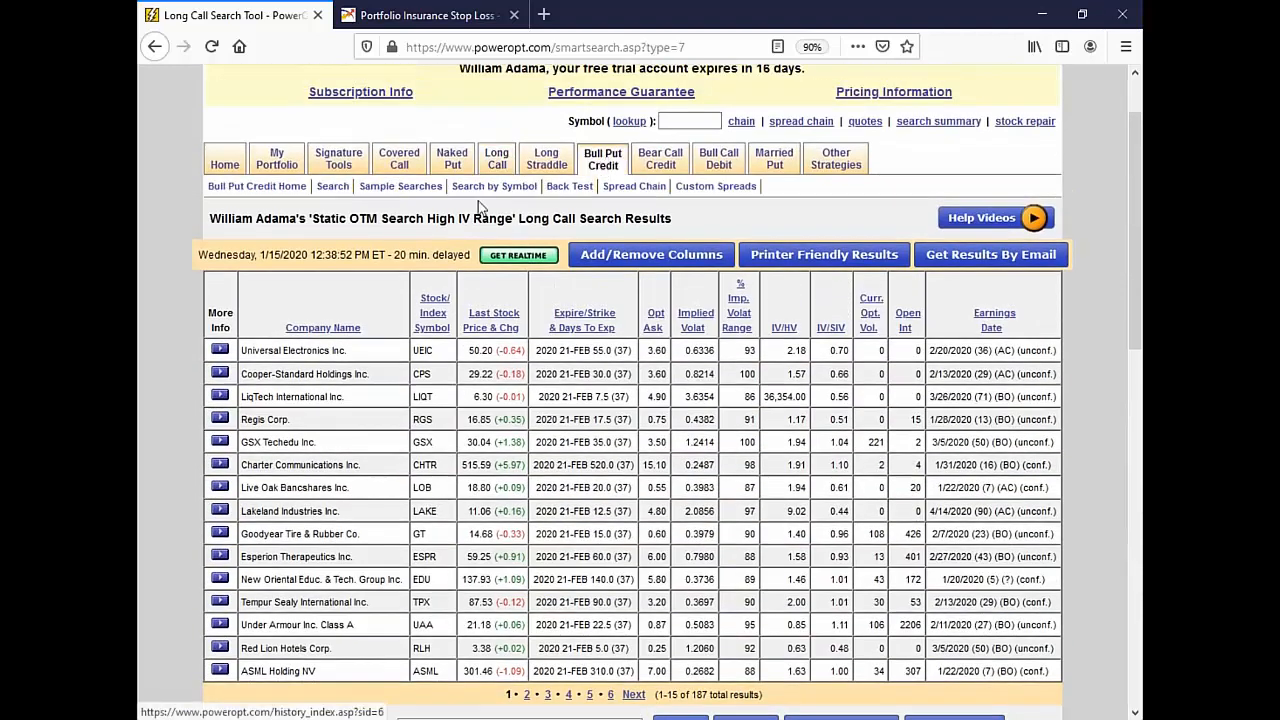
{"action": "left_click", "coordinate": [333, 186]}
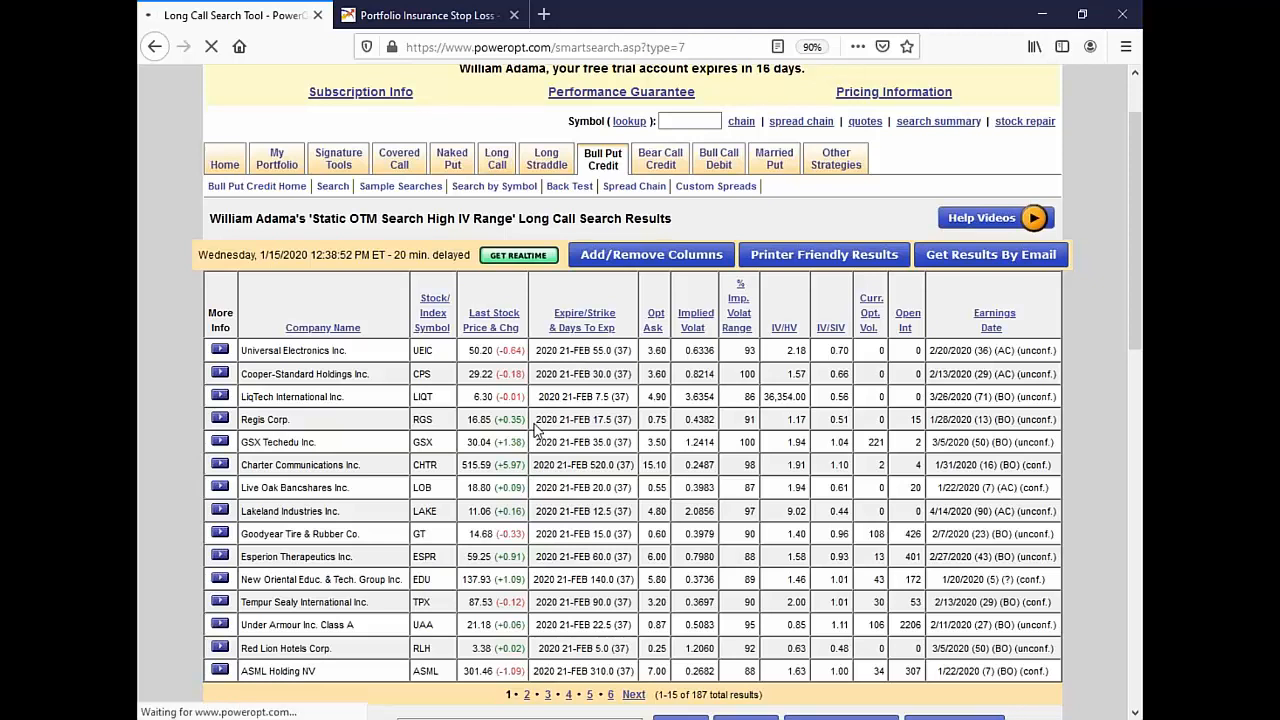
{"action": "scroll", "coordinate": [531, 428], "scroll_direction": "down", "scroll_amount": 3}
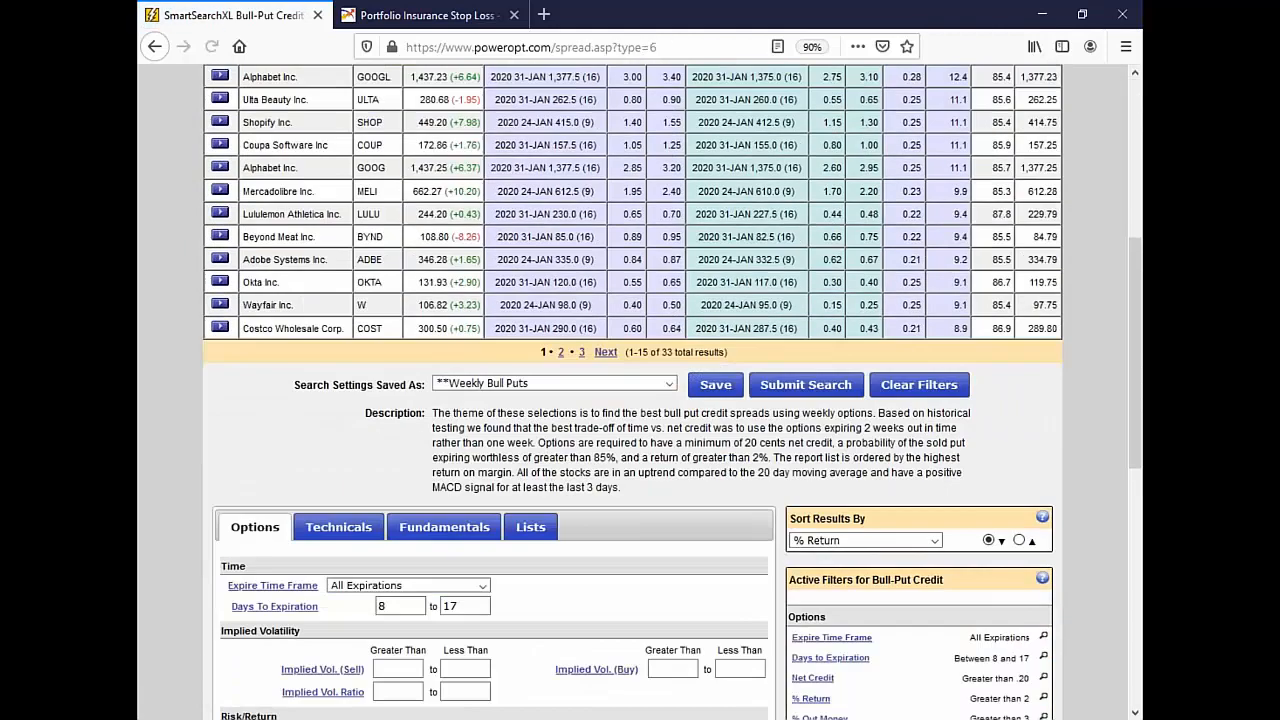
{"action": "scroll", "coordinate": [333, 367], "scroll_direction": "down", "scroll_amount": 5}
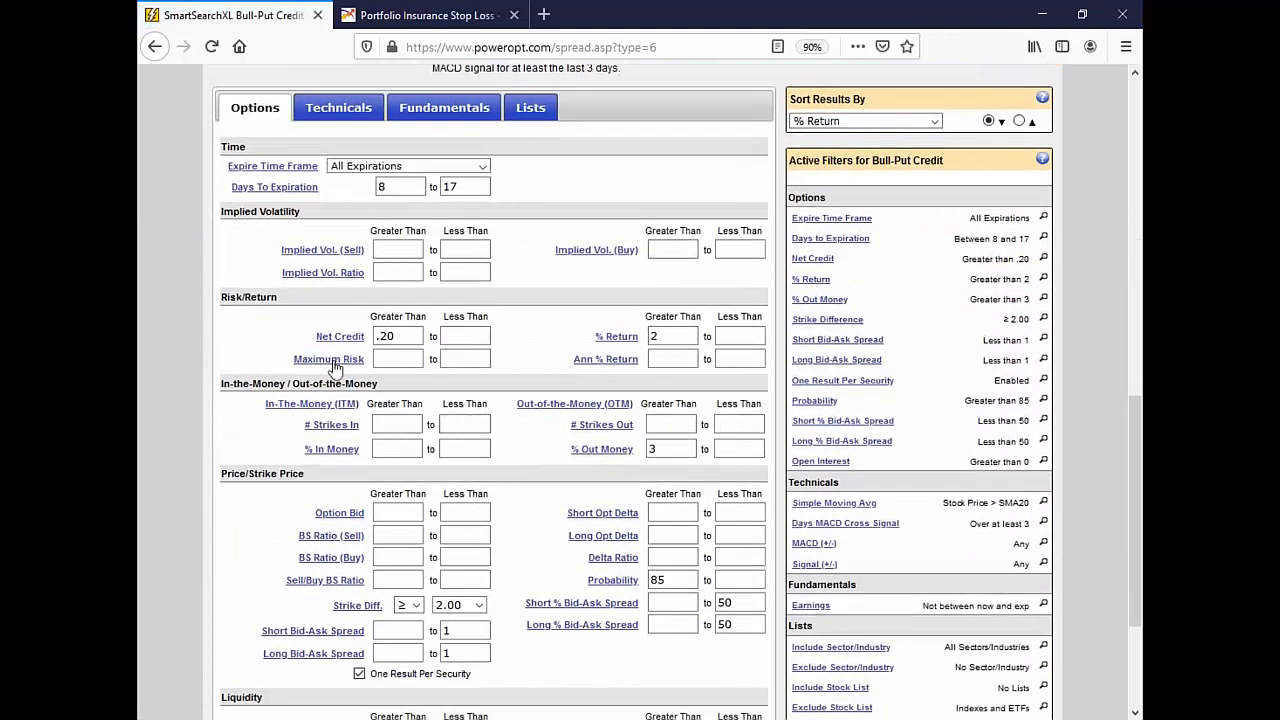
{"action": "mouse_move", "coordinate": [349, 343]}
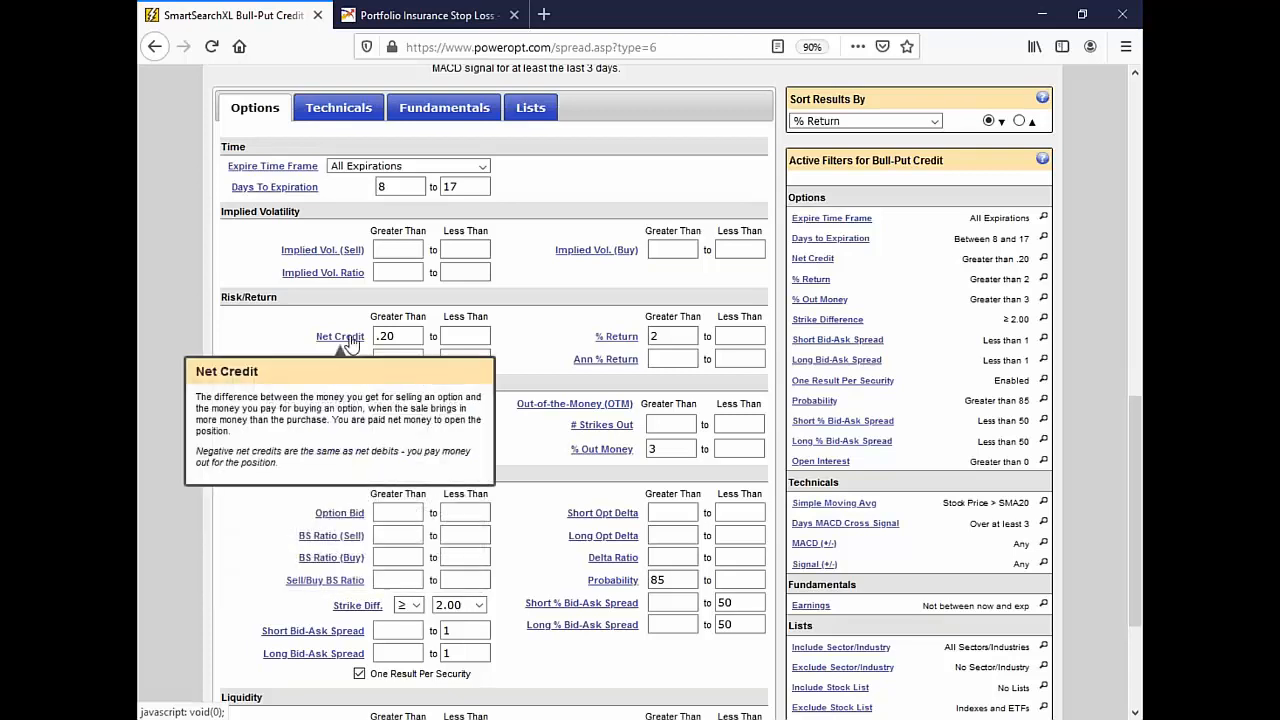
{"action": "mouse_move", "coordinate": [620, 342]}
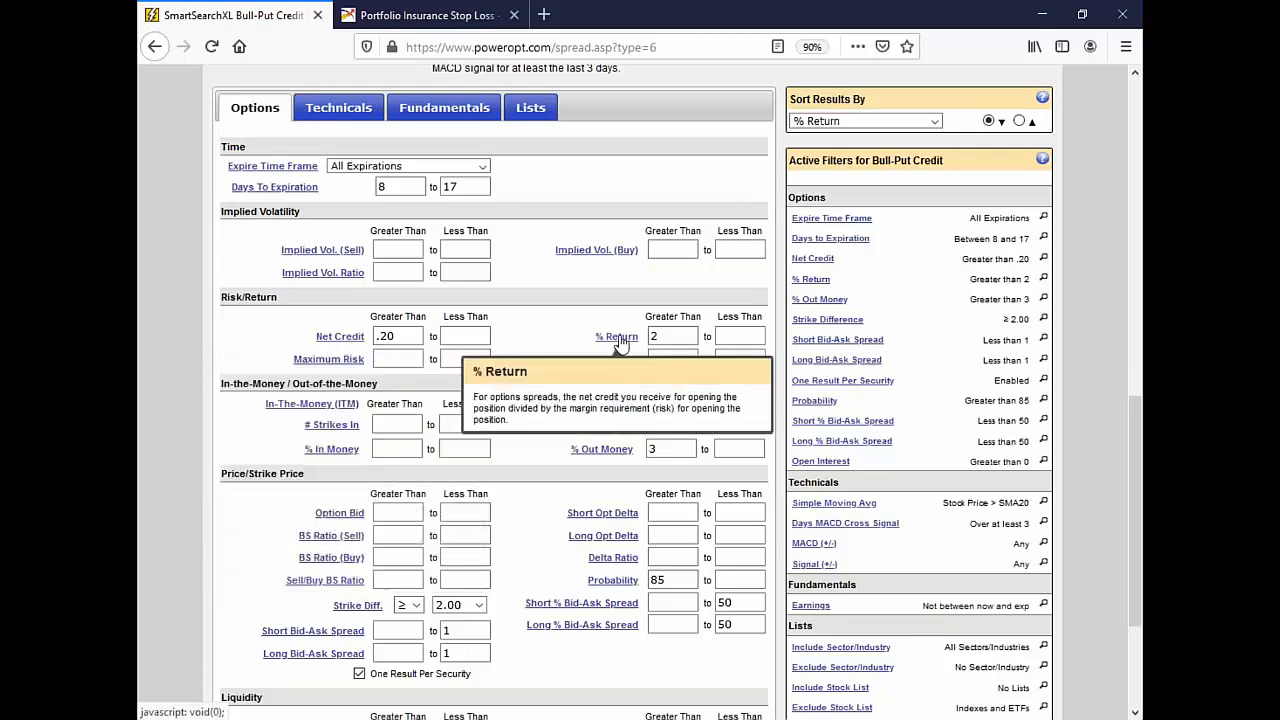
{"action": "scroll", "coordinate": [437, 528], "scroll_direction": "down", "scroll_amount": 1}
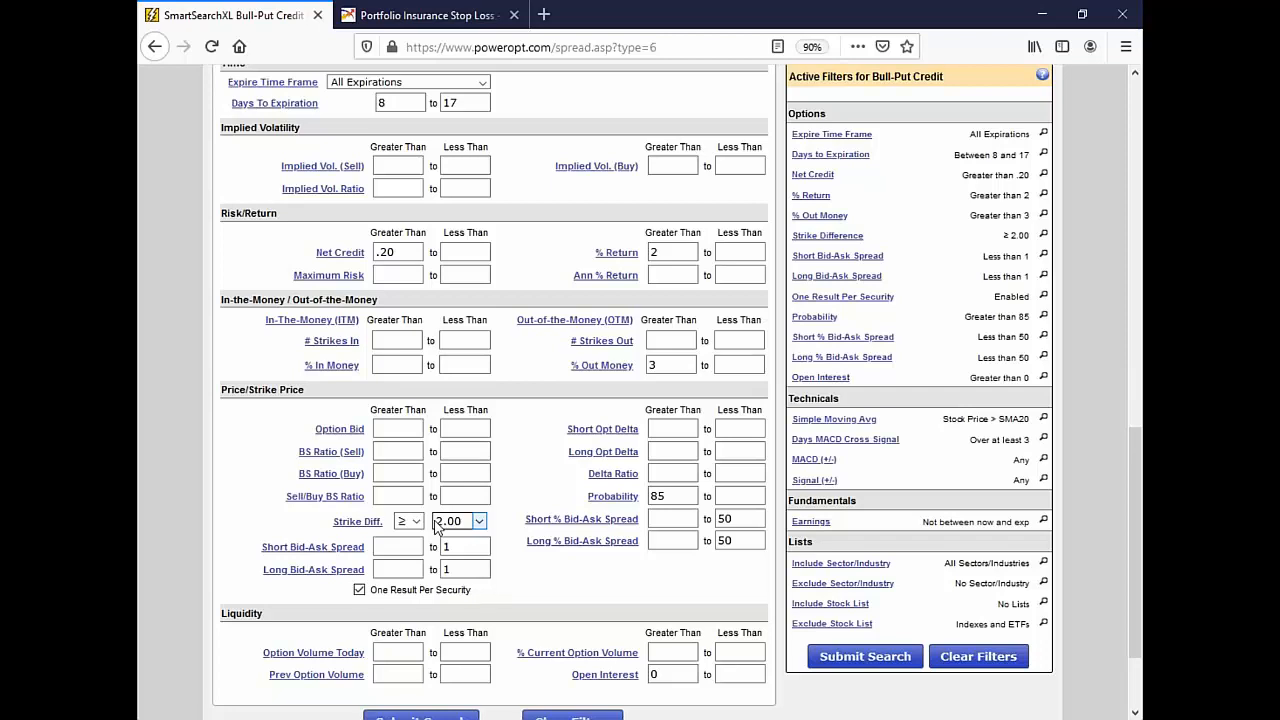
{"action": "scroll", "coordinate": [437, 528], "scroll_direction": "down", "scroll_amount": 1}
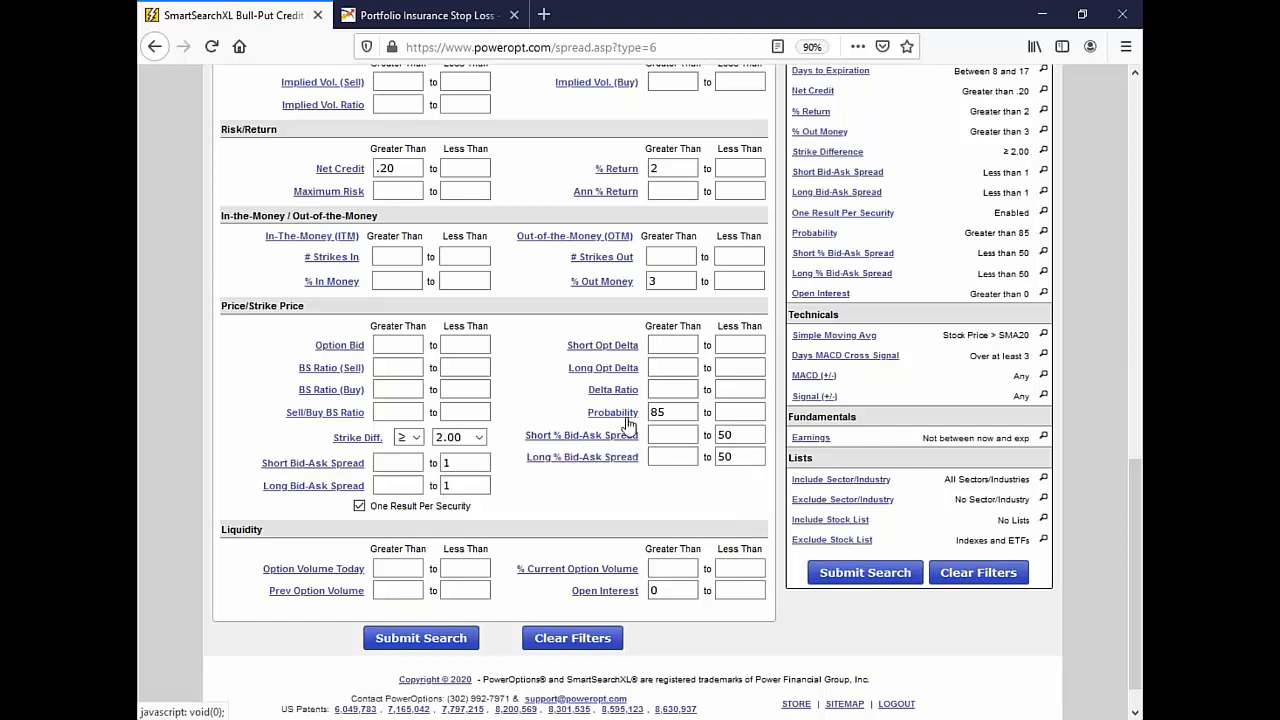
{"action": "mouse_move", "coordinate": [628, 425]}
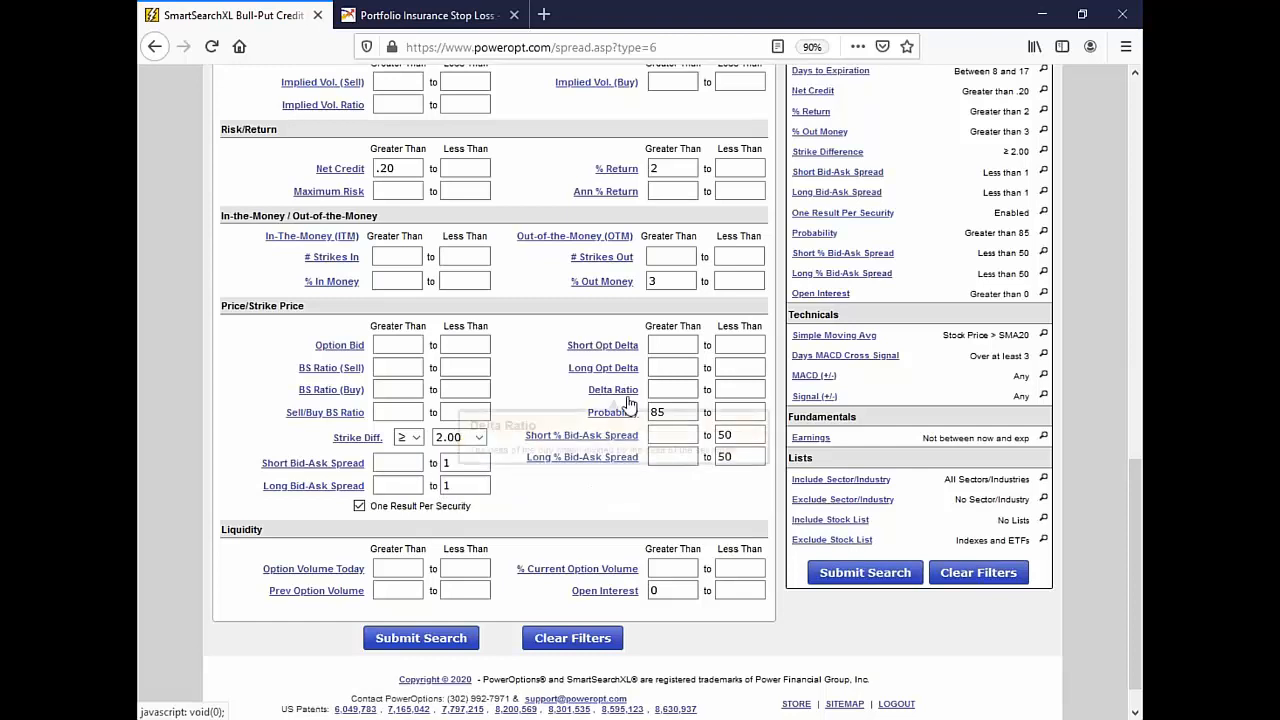
{"action": "mouse_move", "coordinate": [628, 402]}
Step: Review the Weekly Bull Puts results and display the More Info options for Trade Desk Inc
{"action": "scroll", "coordinate": [576, 506], "scroll_direction": "up", "scroll_amount": 5}
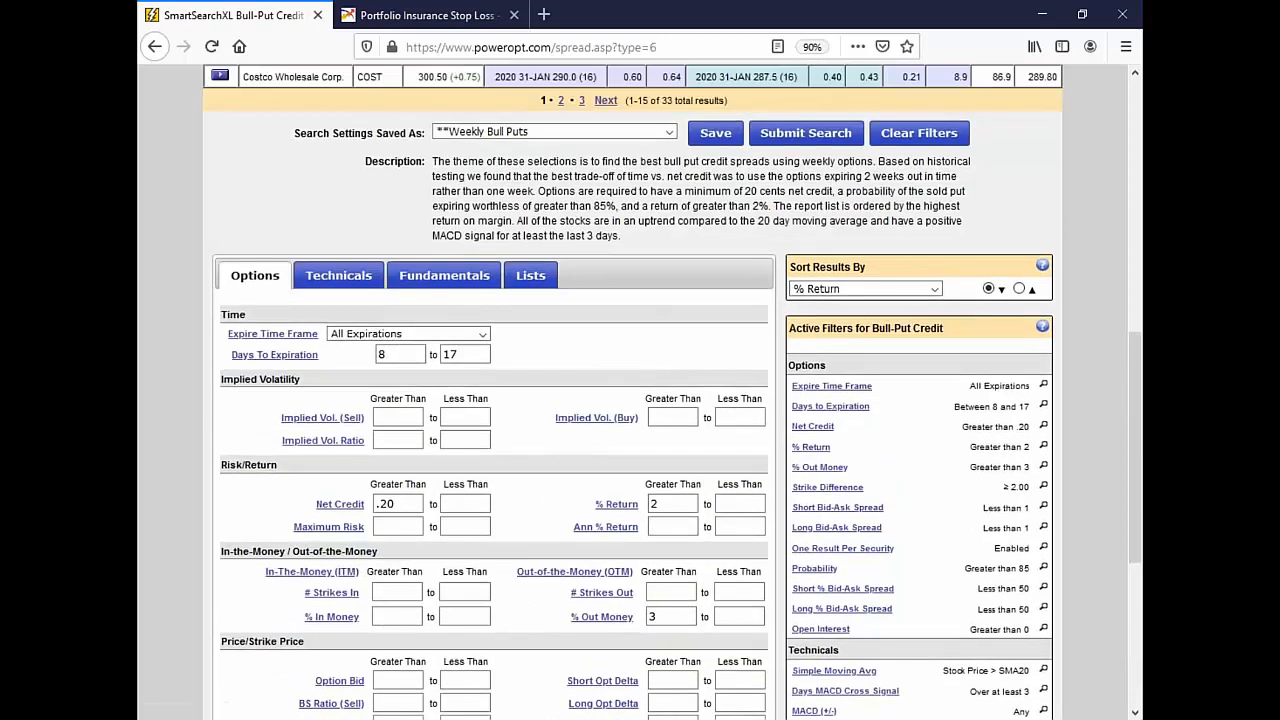
{"action": "scroll", "coordinate": [496, 487], "scroll_direction": "up", "scroll_amount": 6}
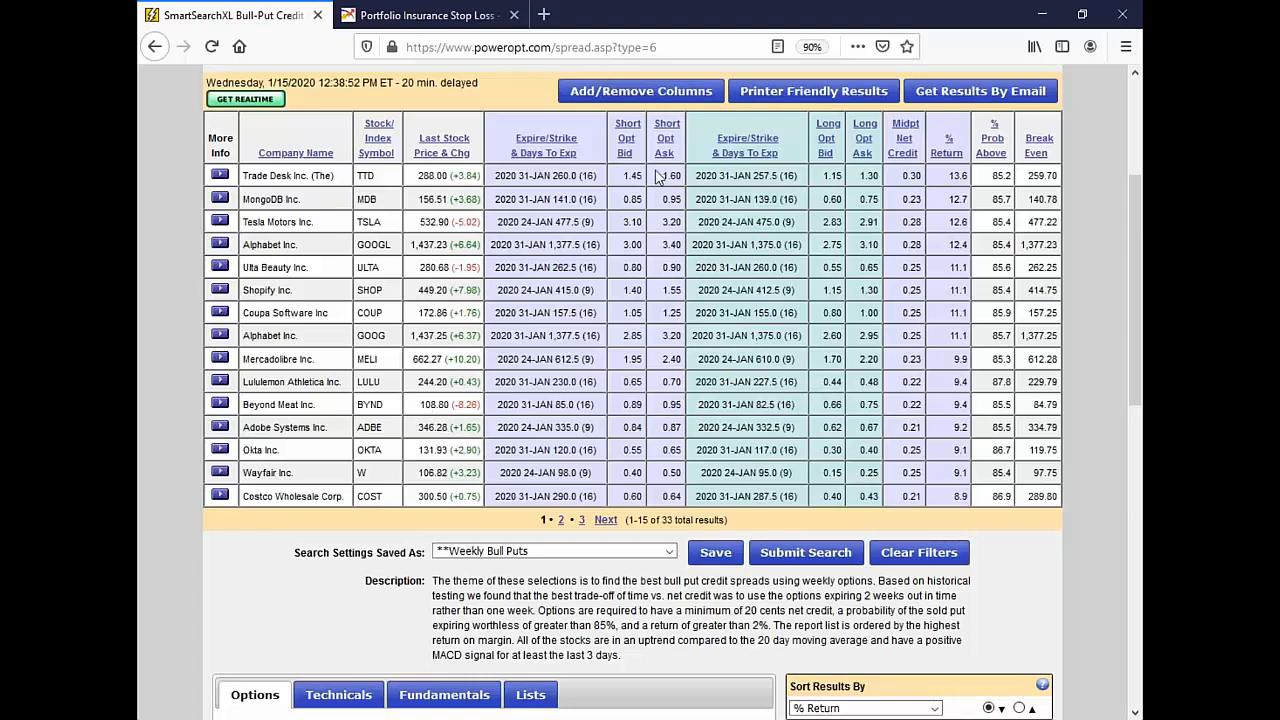
{"action": "scroll", "coordinate": [678, 165], "scroll_direction": "up", "scroll_amount": 1}
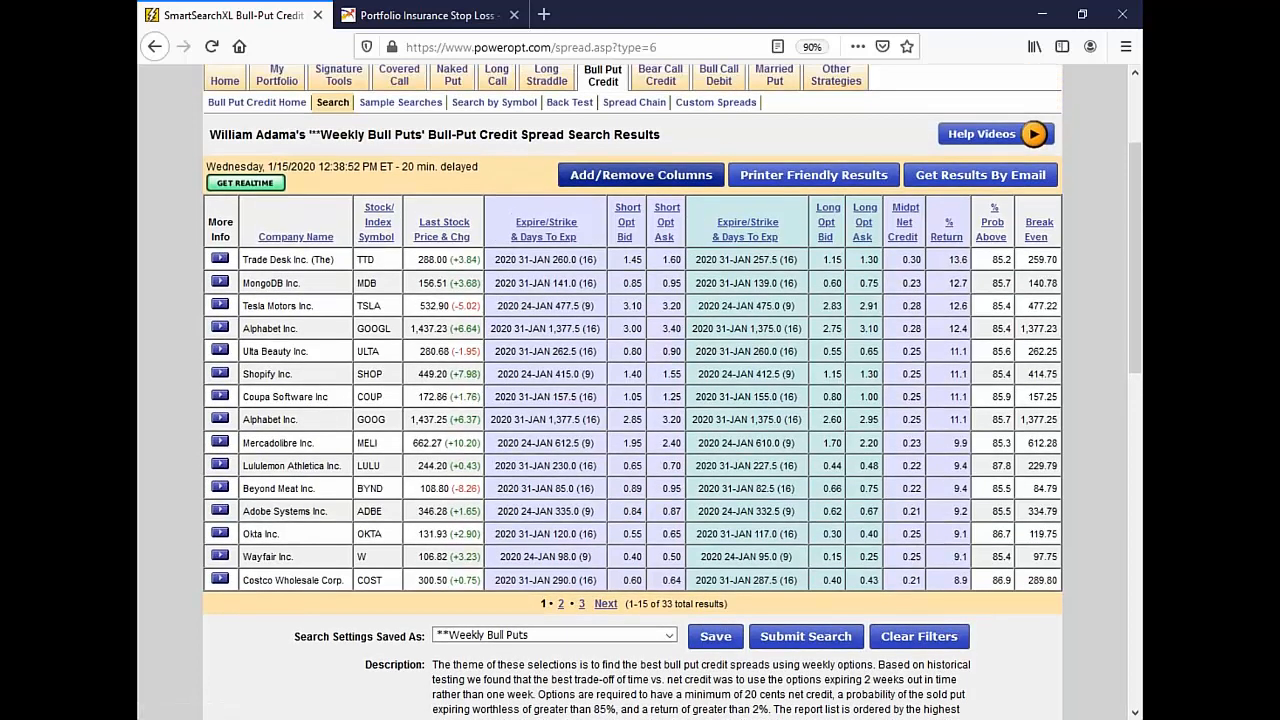
{"action": "left_click", "coordinate": [219, 260]}
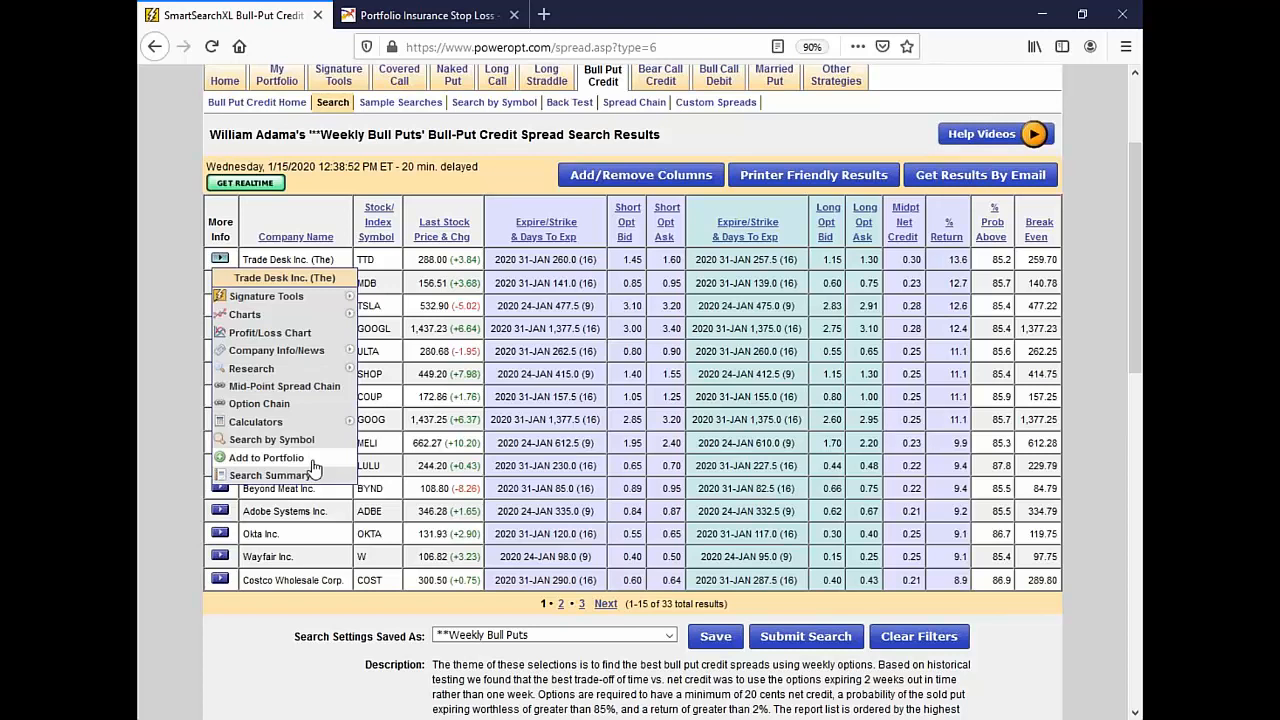
Step: Open the saved portfolios and review the positions held in the RadioActive 2020 portfolio by strategy
{"action": "scroll", "coordinate": [310, 460], "scroll_direction": "up", "scroll_amount": 3}
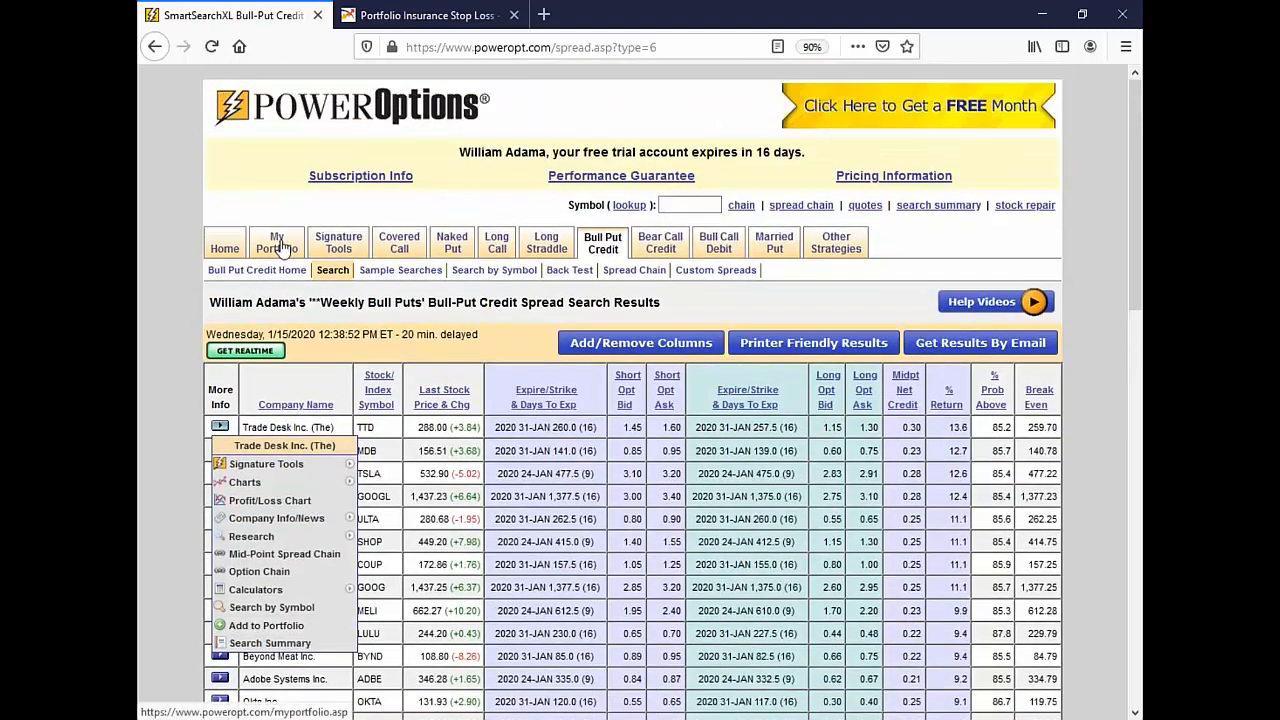
{"action": "left_click", "coordinate": [326, 271]}
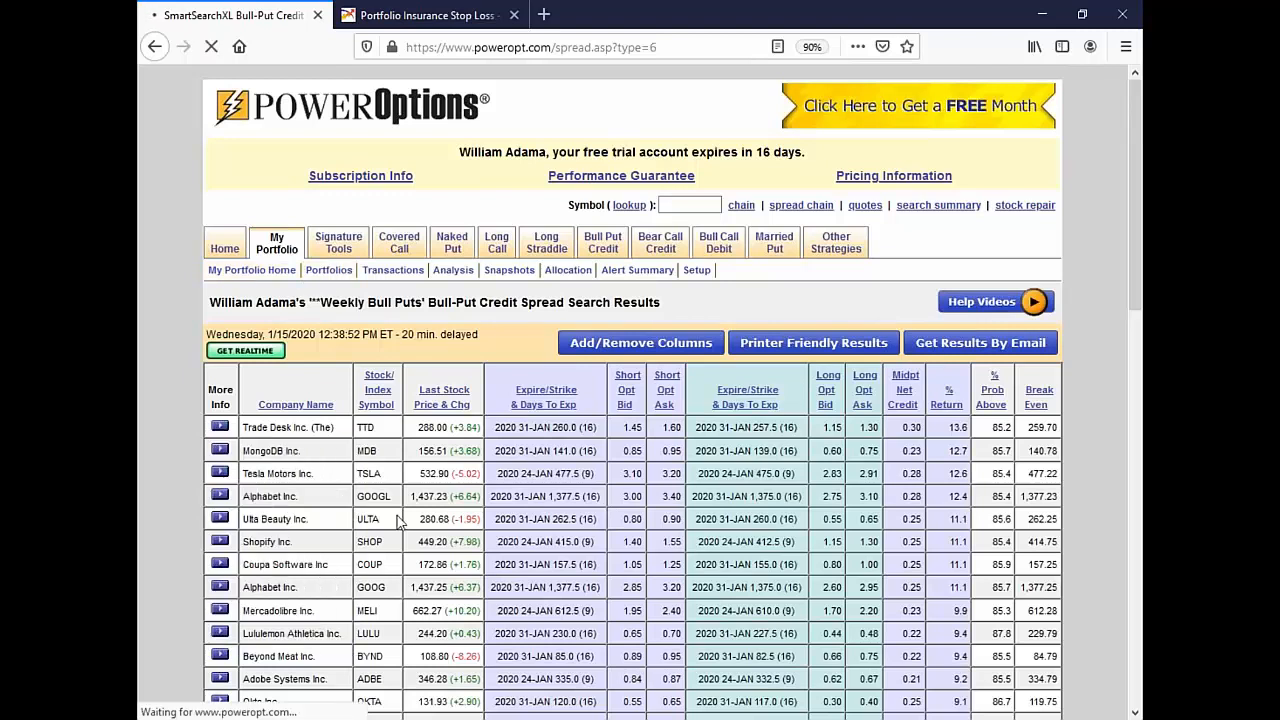
{"action": "scroll", "coordinate": [397, 520], "scroll_direction": "down", "scroll_amount": 3}
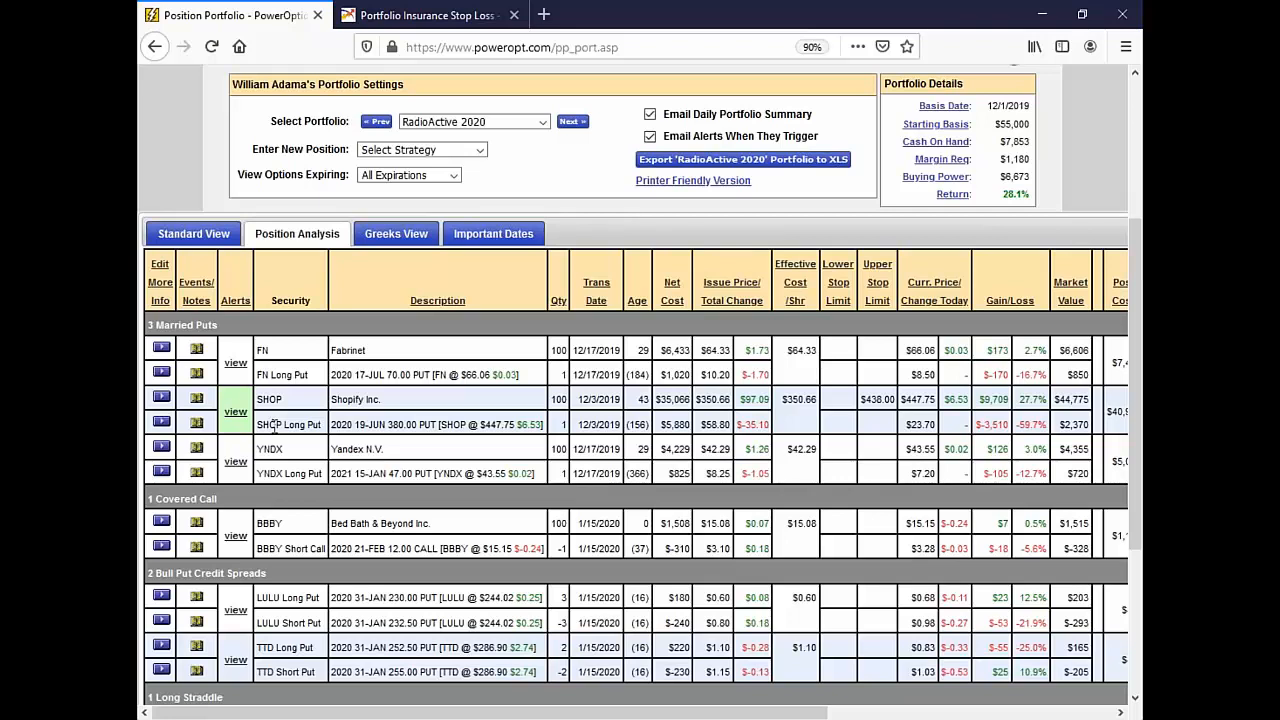
{"action": "scroll", "coordinate": [250, 455], "scroll_direction": "down", "scroll_amount": 1}
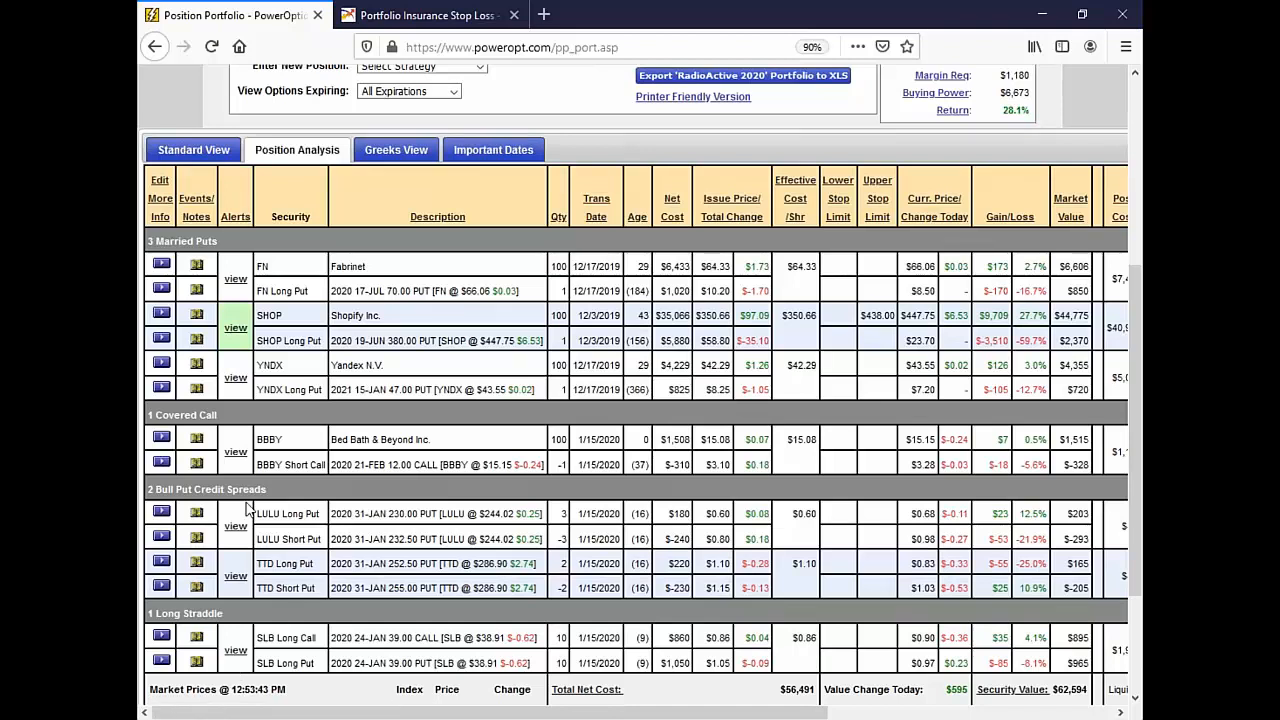
Step: Open the Position Analysis for the Shopify married put and review its profit/loss graph and current liquidation return
{"action": "left_click", "coordinate": [163, 316]}
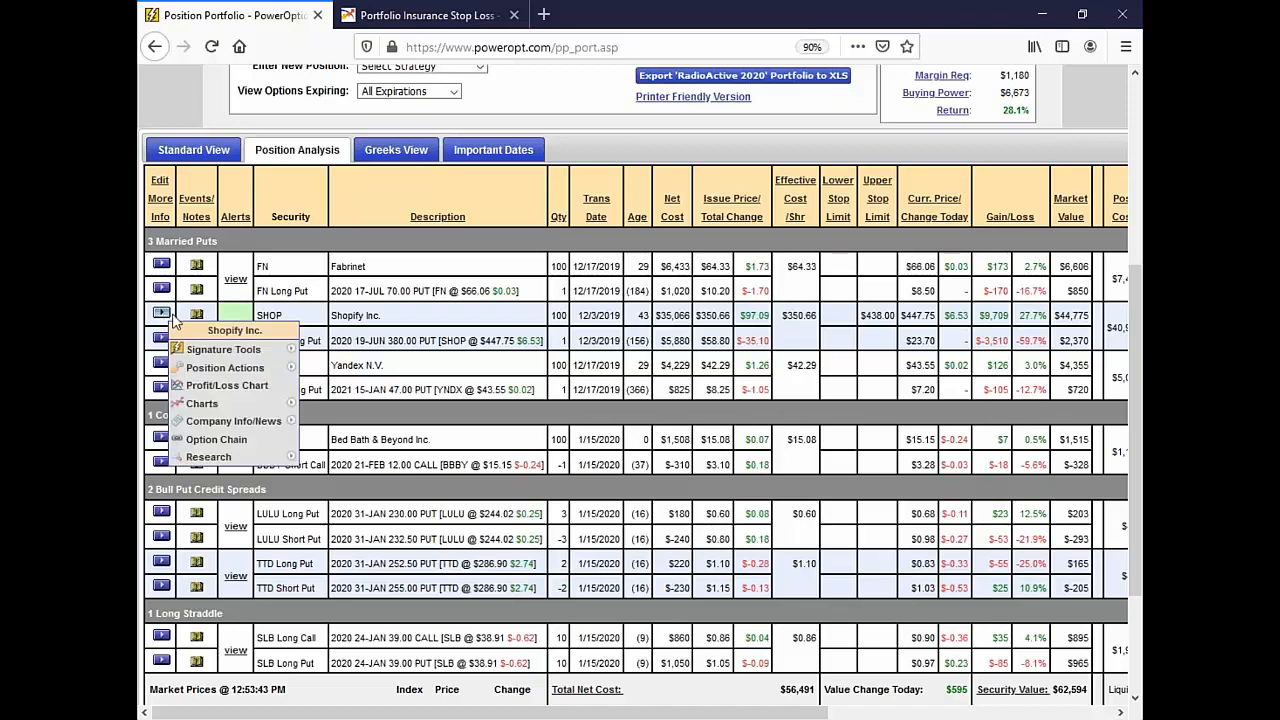
{"action": "mouse_move", "coordinate": [290, 376]}
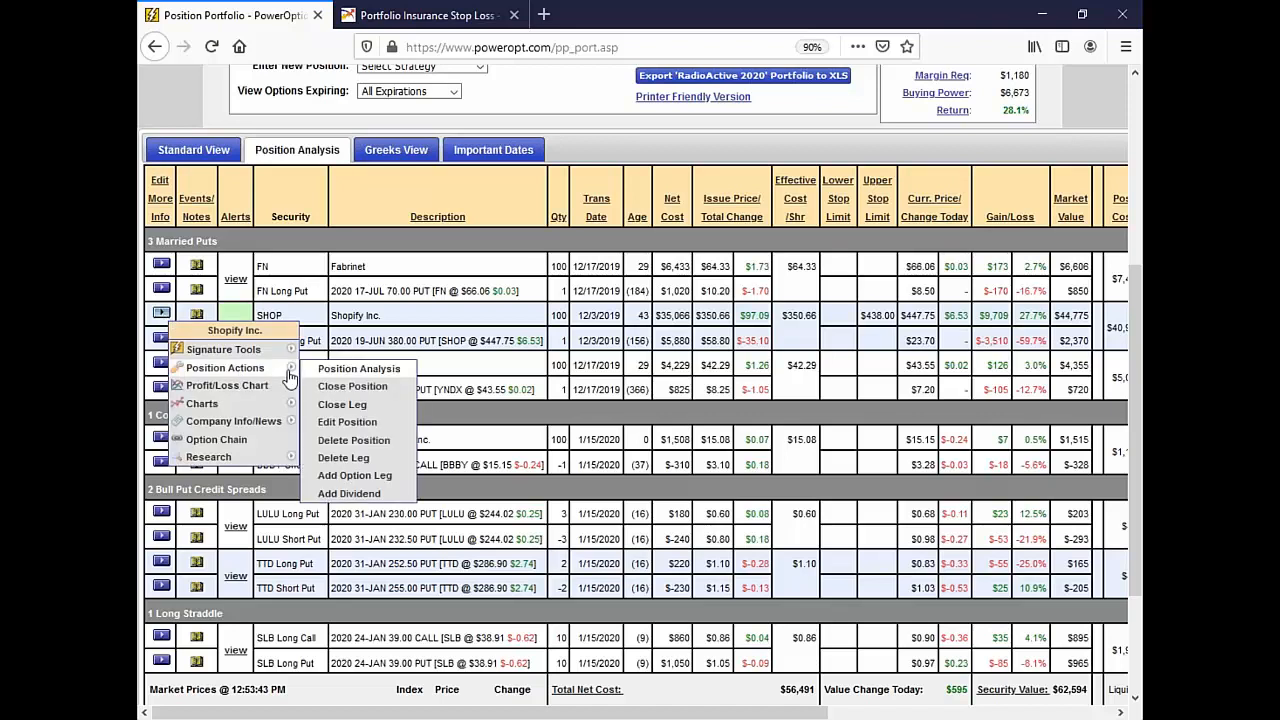
{"action": "left_click", "coordinate": [398, 370]}
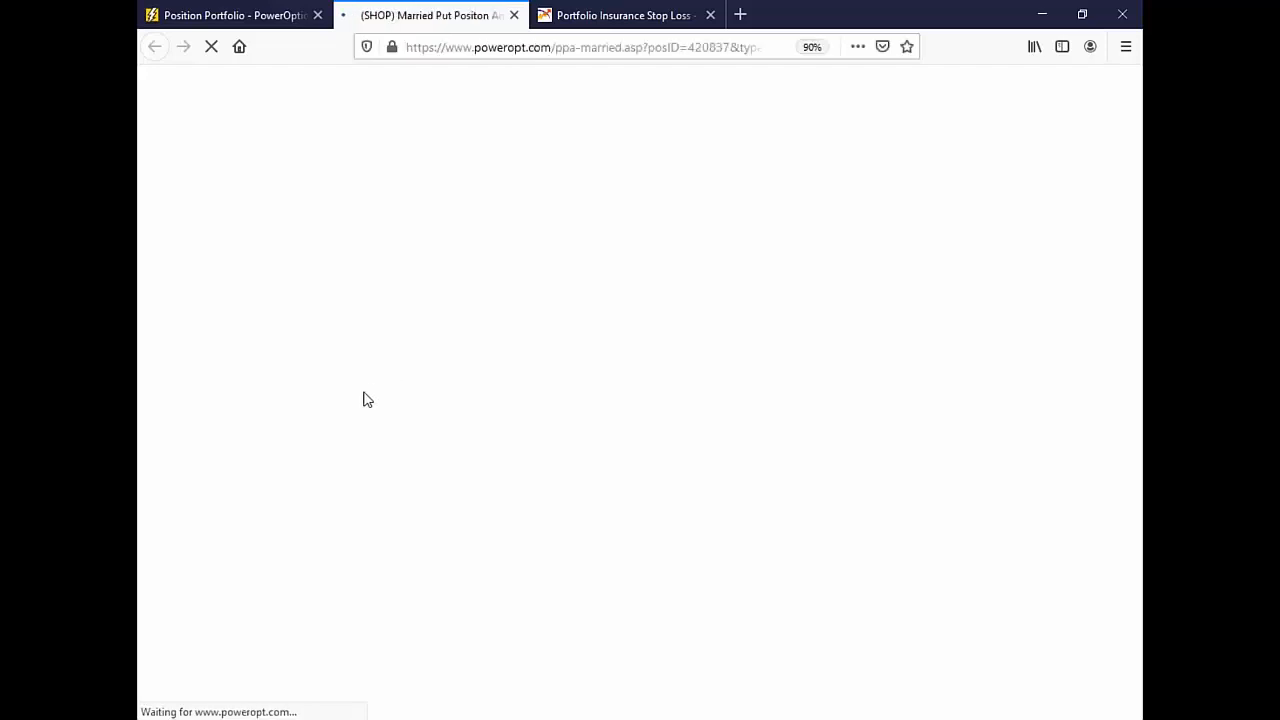
{"action": "scroll", "coordinate": [376, 404], "scroll_direction": "down", "scroll_amount": 3}
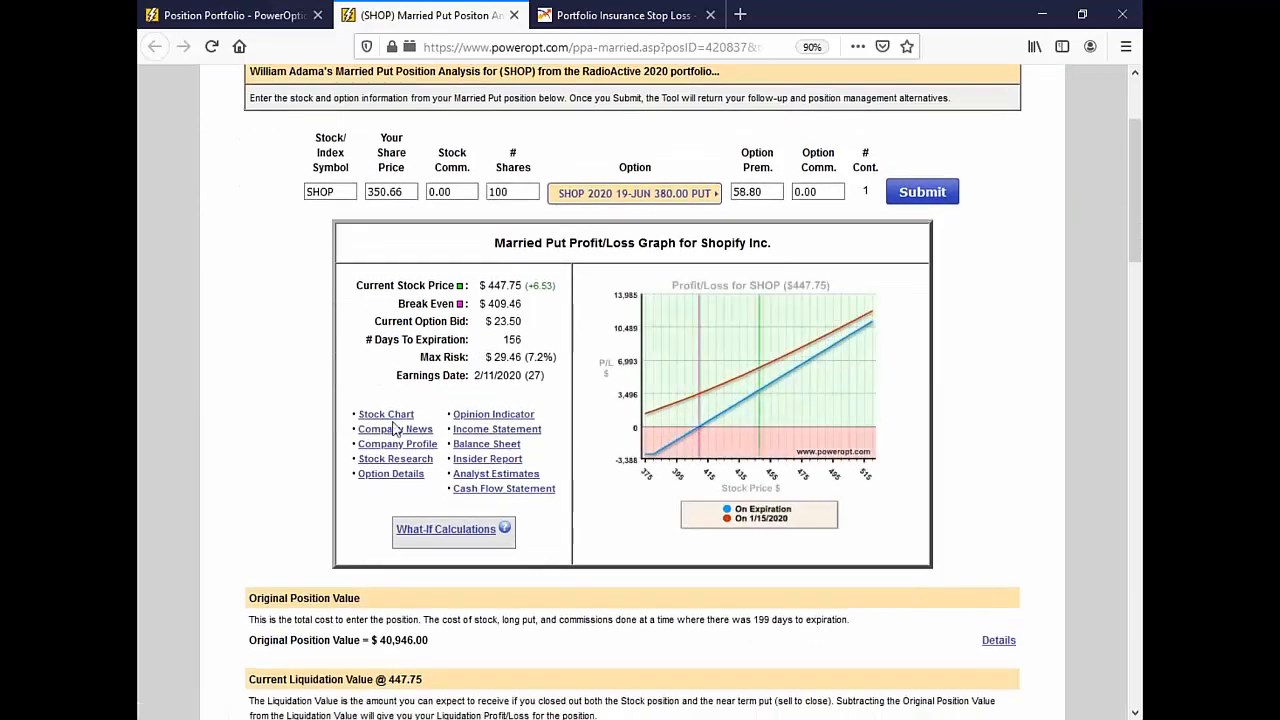
{"action": "scroll", "coordinate": [640, 400], "scroll_direction": "down", "scroll_amount": 4}
{"action": "scroll", "coordinate": [405, 465], "scroll_direction": "down", "scroll_amount": 2}
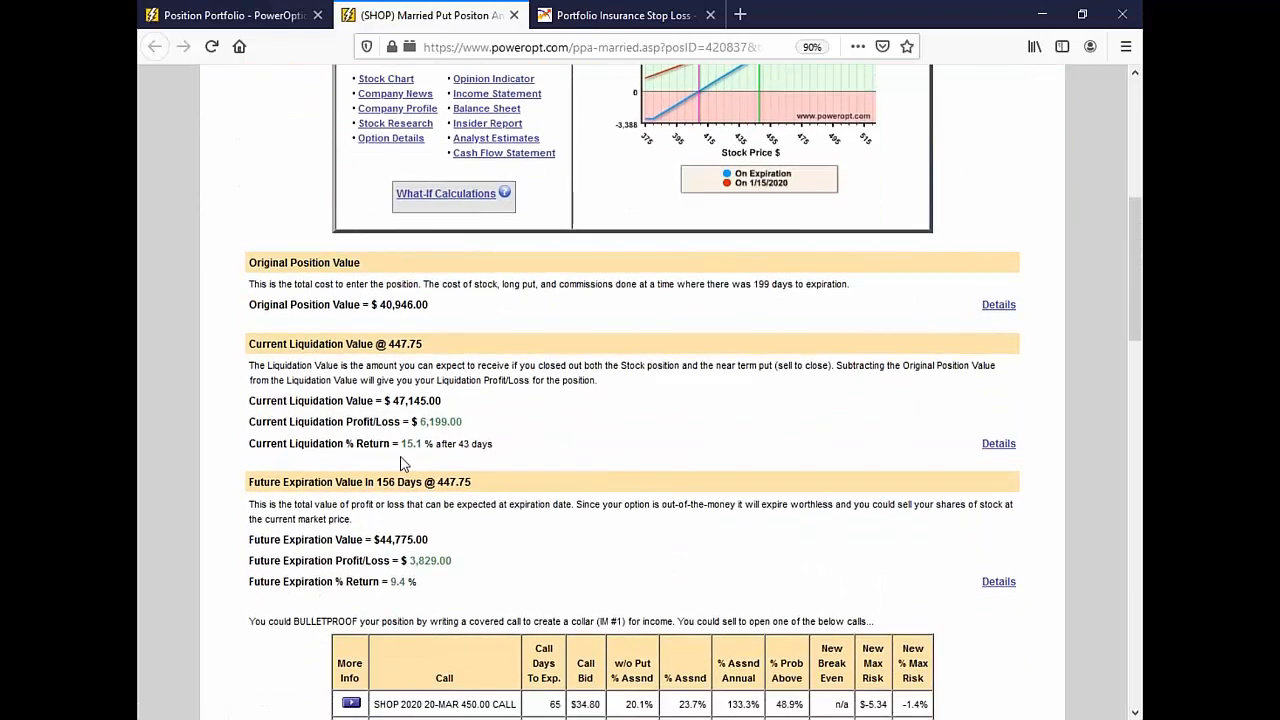
{"action": "left_click_drag", "start_coordinate": [400, 444], "coordinate": [524, 447]}
Step: Examine the Shopify covered call and Roll Out Opportunities tables, comparing the new maximum risk of the suggested calls and puts
{"action": "scroll", "coordinate": [519, 483], "scroll_direction": "down", "scroll_amount": 3}
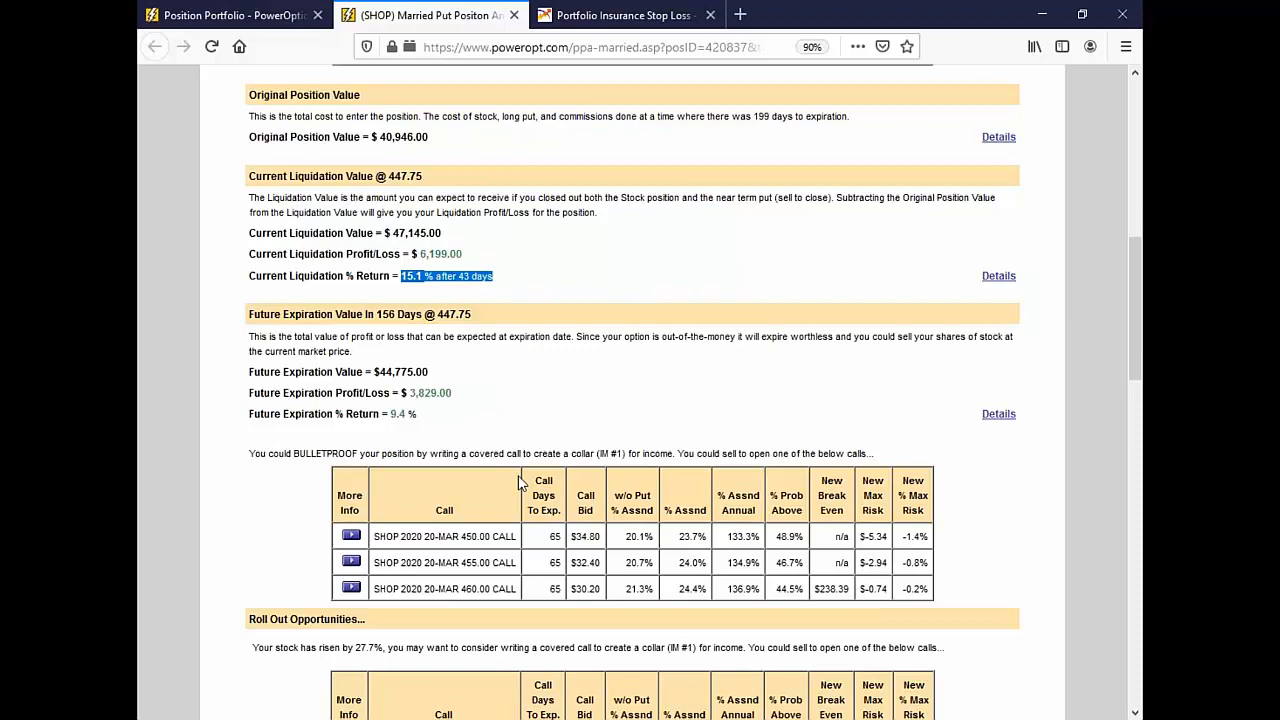
{"action": "scroll", "coordinate": [519, 483], "scroll_direction": "down", "scroll_amount": 8}
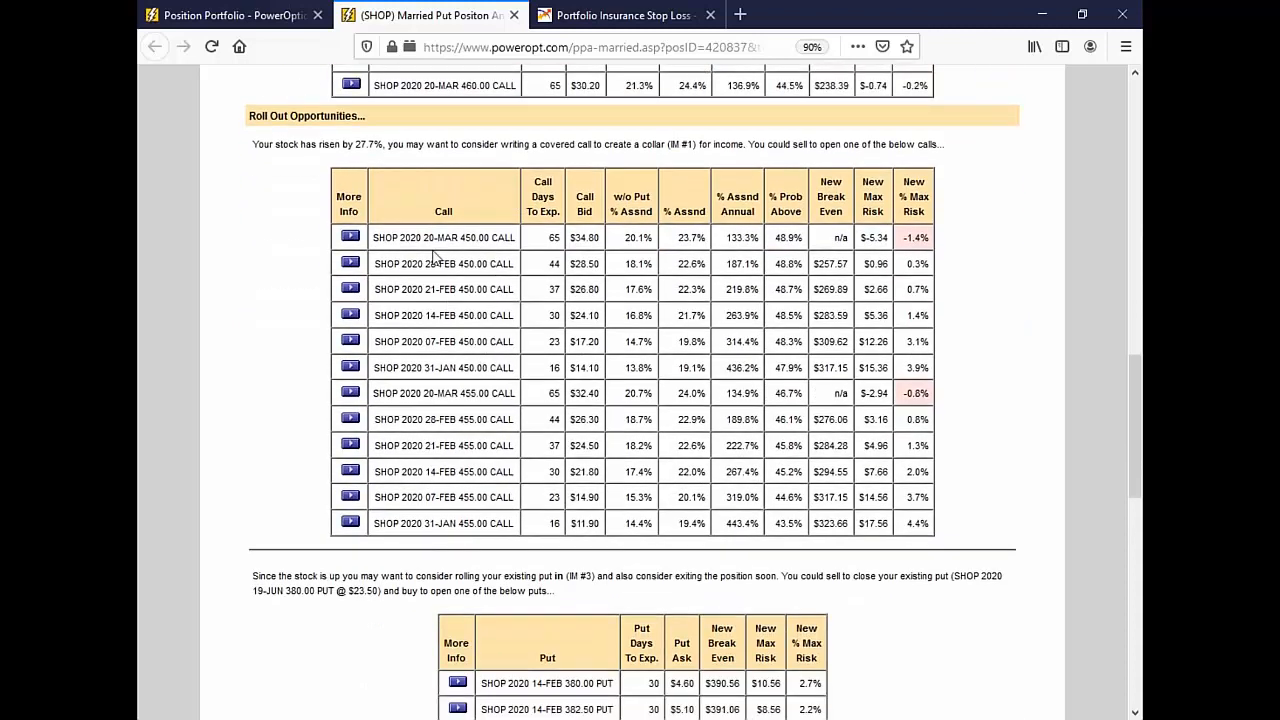
{"action": "left_click_drag", "start_coordinate": [418, 267], "coordinate": [568, 268]}
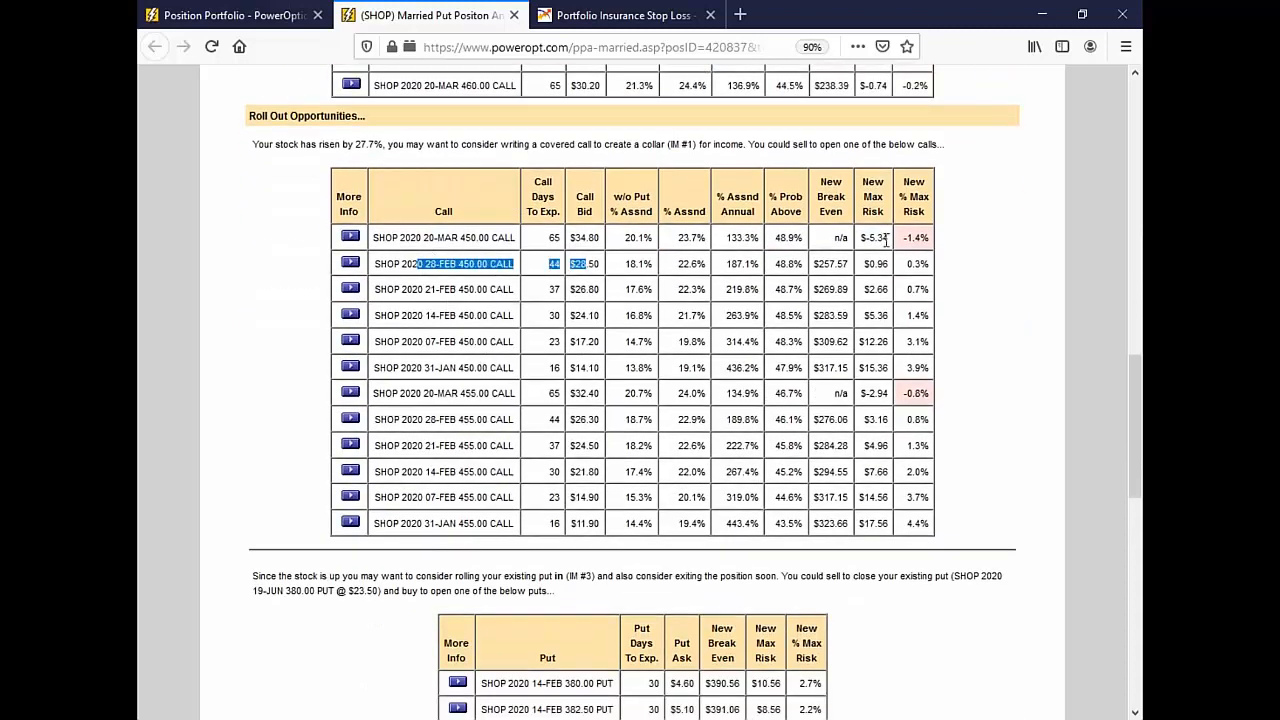
{"action": "left_click_drag", "start_coordinate": [903, 237], "coordinate": [950, 255]}
{"action": "scroll", "coordinate": [966, 278], "scroll_direction": "down", "scroll_amount": 8}
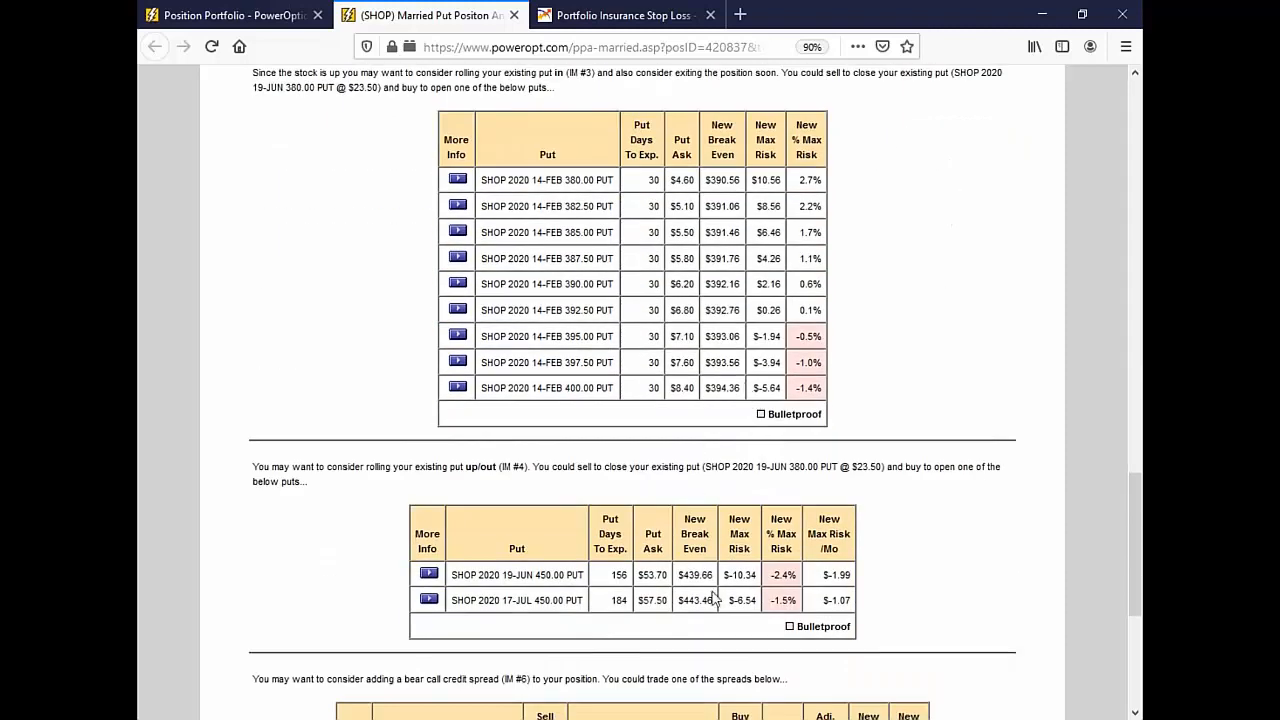
{"action": "left_click_drag", "start_coordinate": [724, 600], "coordinate": [800, 600]}
{"action": "left_click", "coordinate": [886, 568]}
Step: Simulate the trade that rolls the existing Shopify put up to the SHOP 2020 19-JUN 450.00 PUT
{"action": "scroll", "coordinate": [886, 568], "scroll_direction": "down", "scroll_amount": 1}
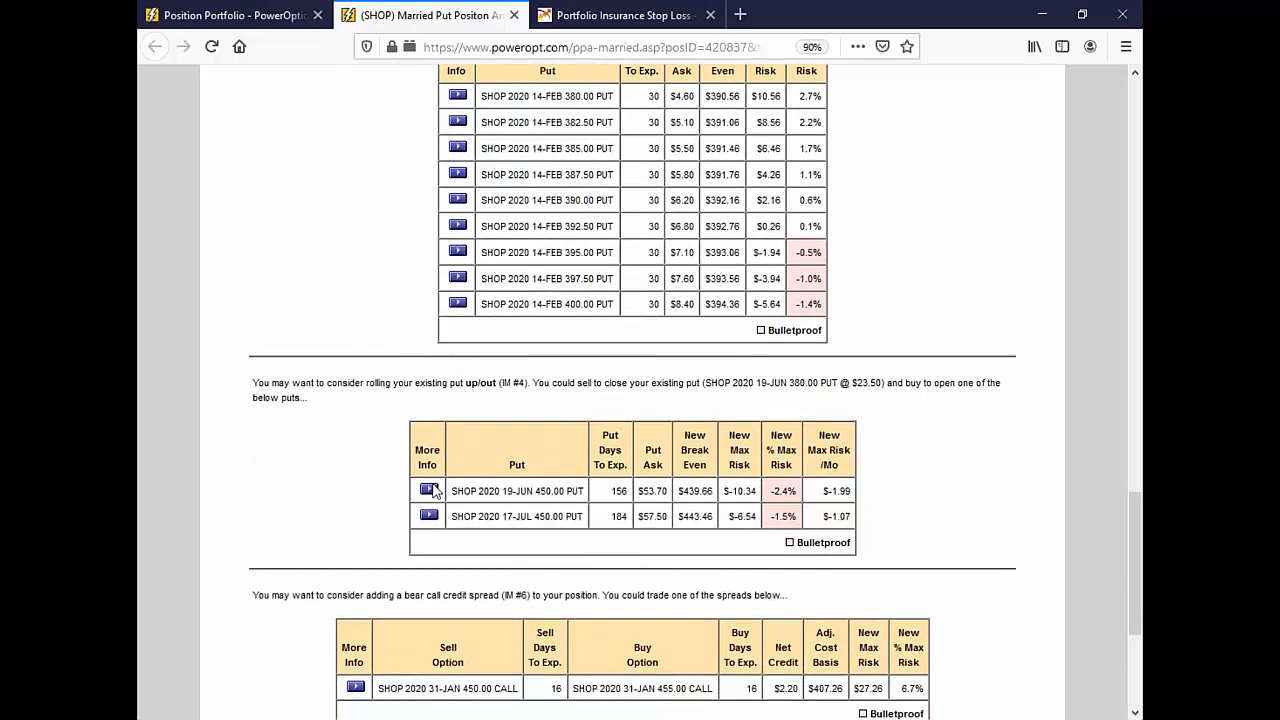
{"action": "left_click", "coordinate": [428, 489]}
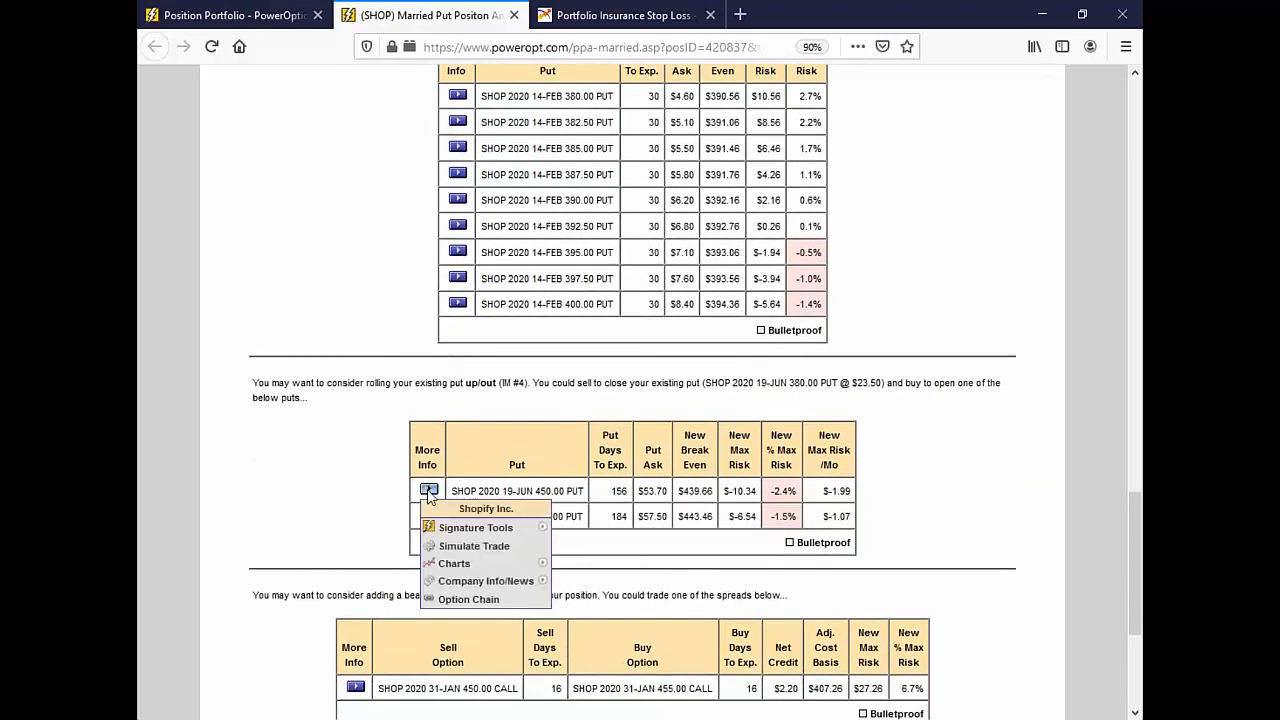
{"action": "left_click", "coordinate": [480, 547]}
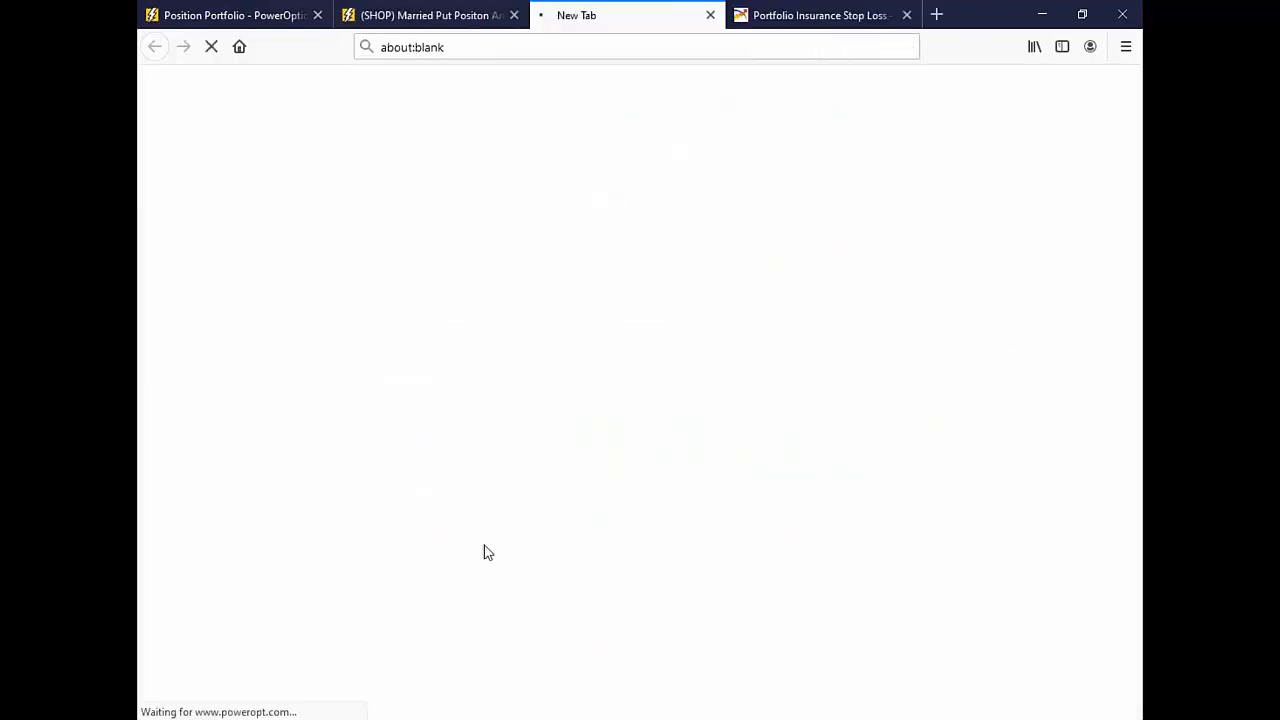
Step: Compare the current and new Shopify positions in the Trade Simulator, checking current return, maximum risk and the profit/loss graph
{"action": "scroll", "coordinate": [583, 433], "scroll_direction": "down", "scroll_amount": 3}
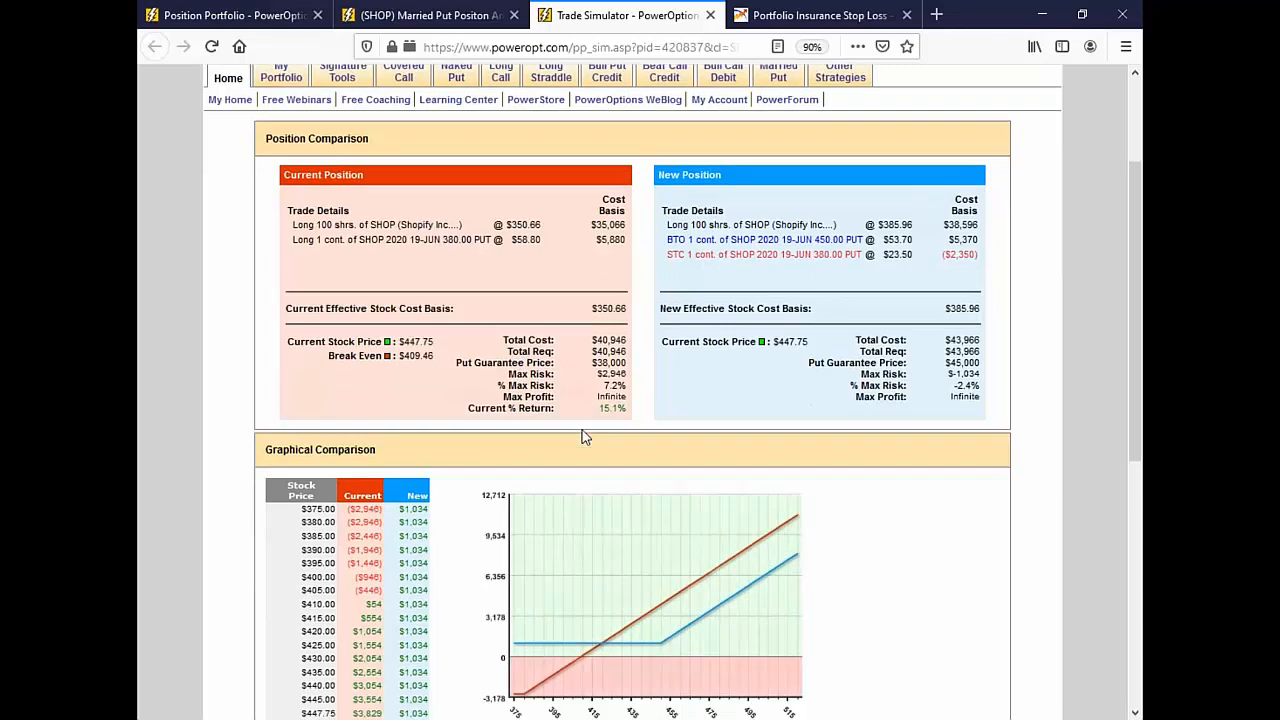
{"action": "scroll", "coordinate": [585, 430], "scroll_direction": "down", "scroll_amount": 3}
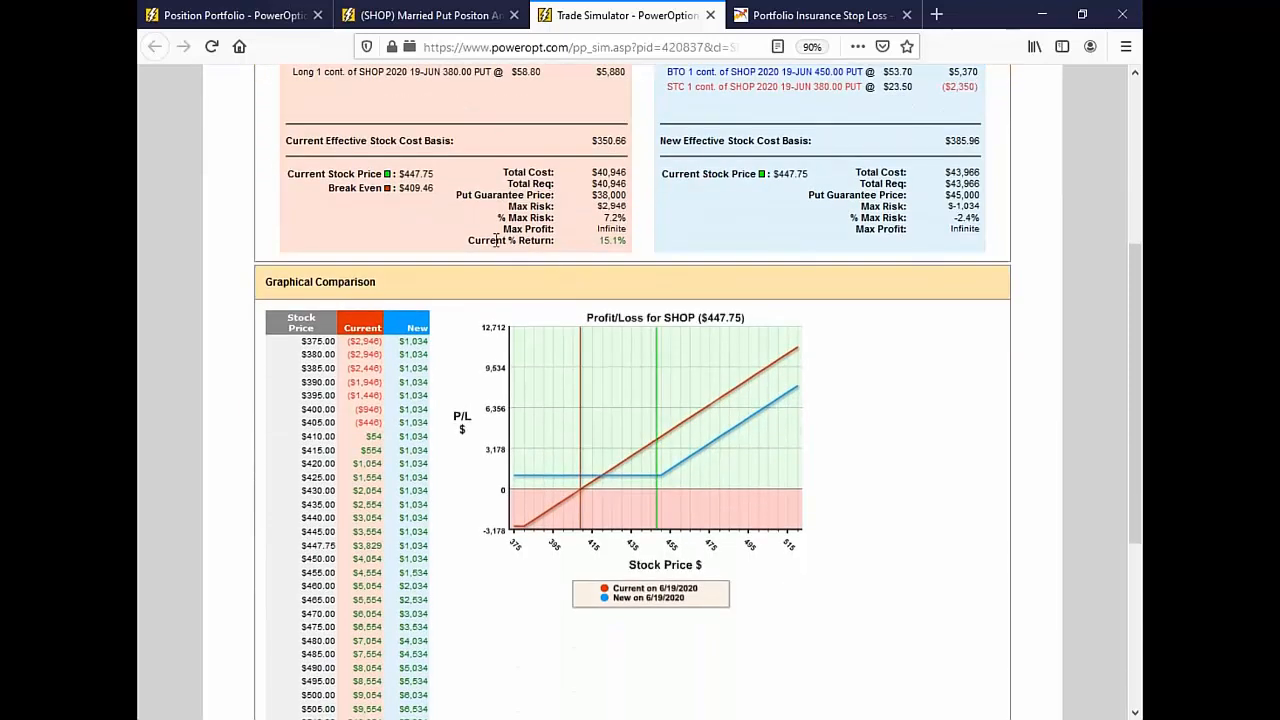
{"action": "left_click_drag", "start_coordinate": [470, 242], "coordinate": [628, 236]}
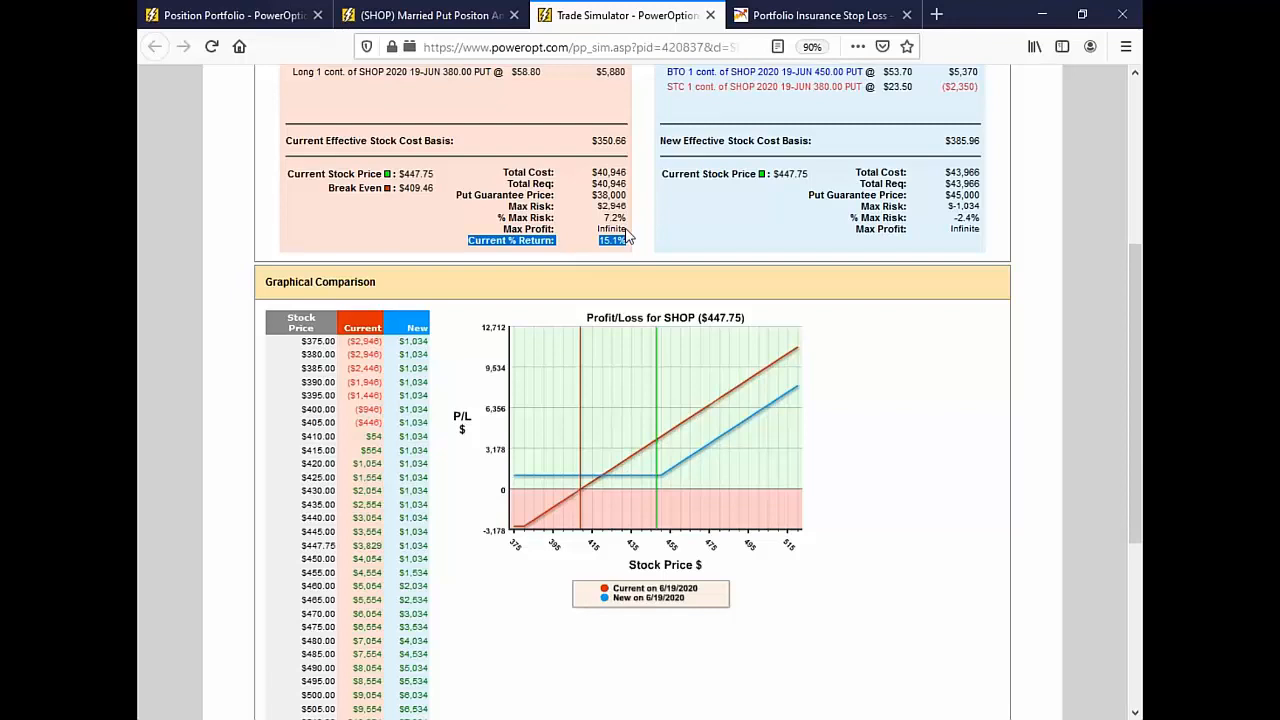
{"action": "mouse_move", "coordinate": [627, 218]}
{"action": "left_mouse_down"}
{"action": "mouse_move", "coordinate": [518, 219]}
{"action": "mouse_move", "coordinate": [617, 219]}
{"action": "left_mouse_up"}
{"action": "left_click_drag", "start_coordinate": [945, 208], "coordinate": [990, 242]}
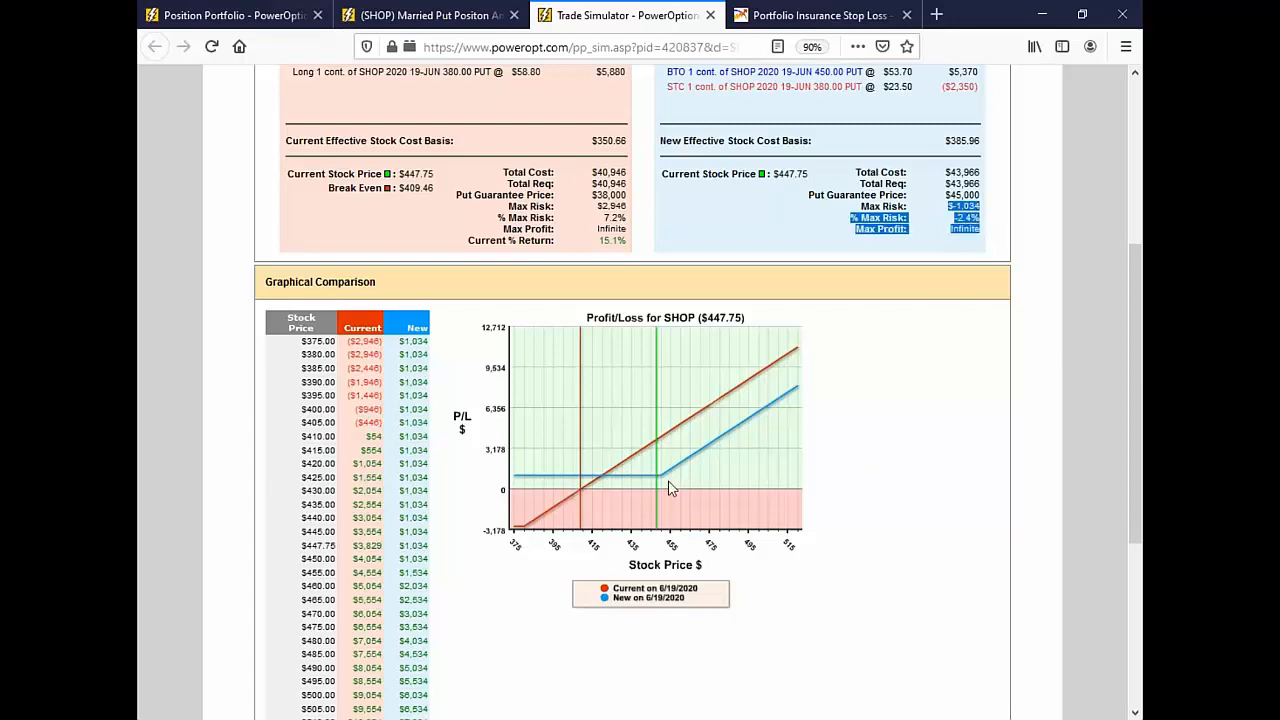
{"action": "mouse_move", "coordinate": [746, 424]}
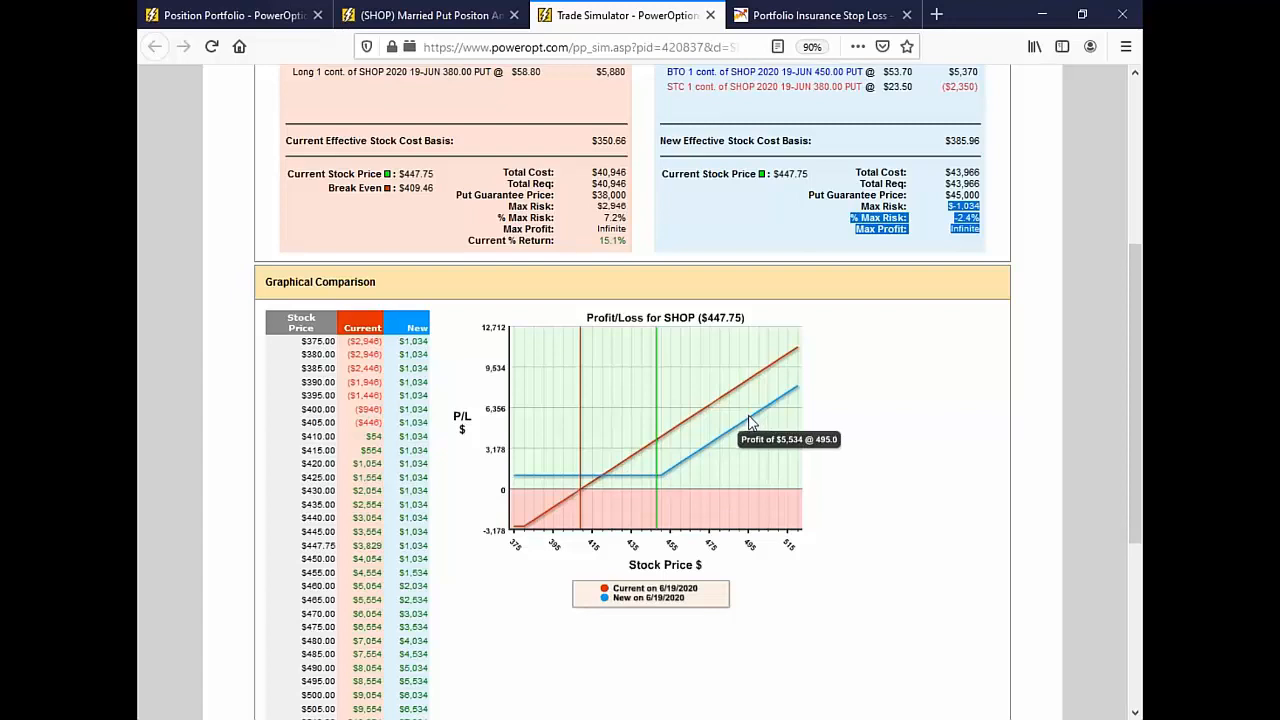
{"action": "left_click", "coordinate": [970, 344]}
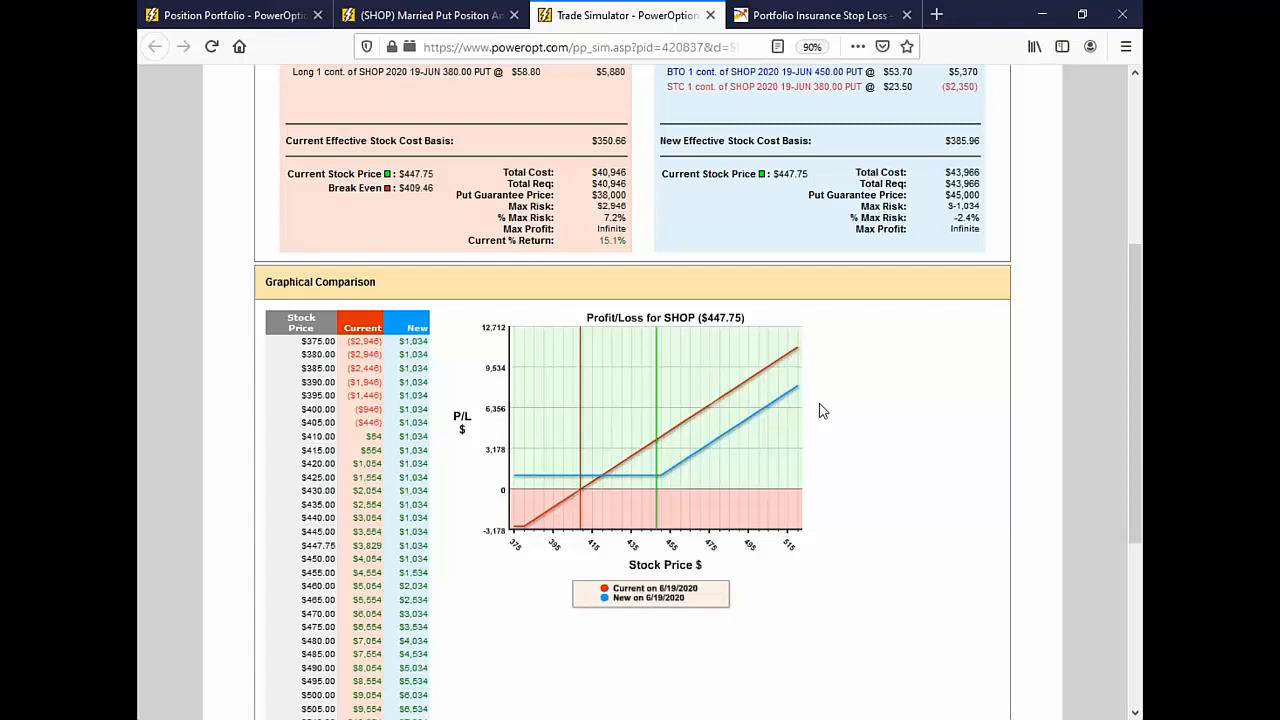
Step: Return to the Shopify married put analysis, review the bulletproofing covered calls and open more info for the SHOP 2020 20-MAR 455.00 CALL
{"action": "left_click", "coordinate": [430, 15]}
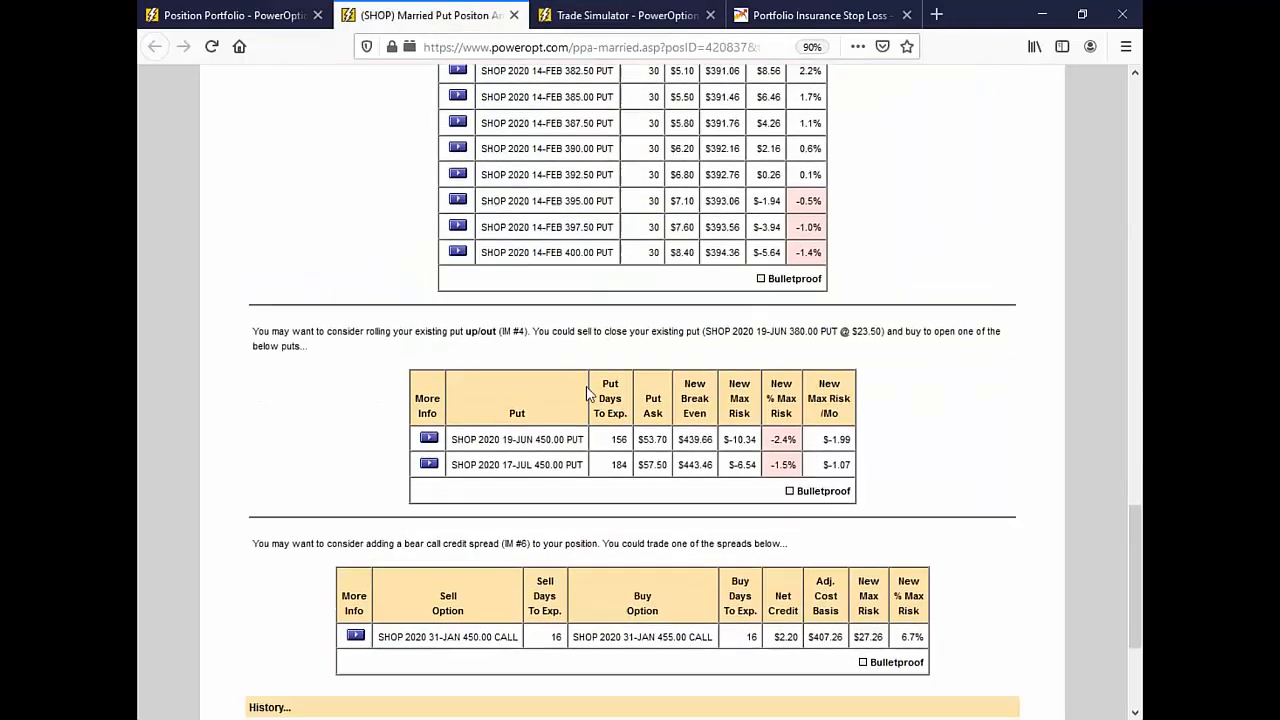
{"action": "scroll", "coordinate": [588, 395], "scroll_direction": "up", "scroll_amount": 10}
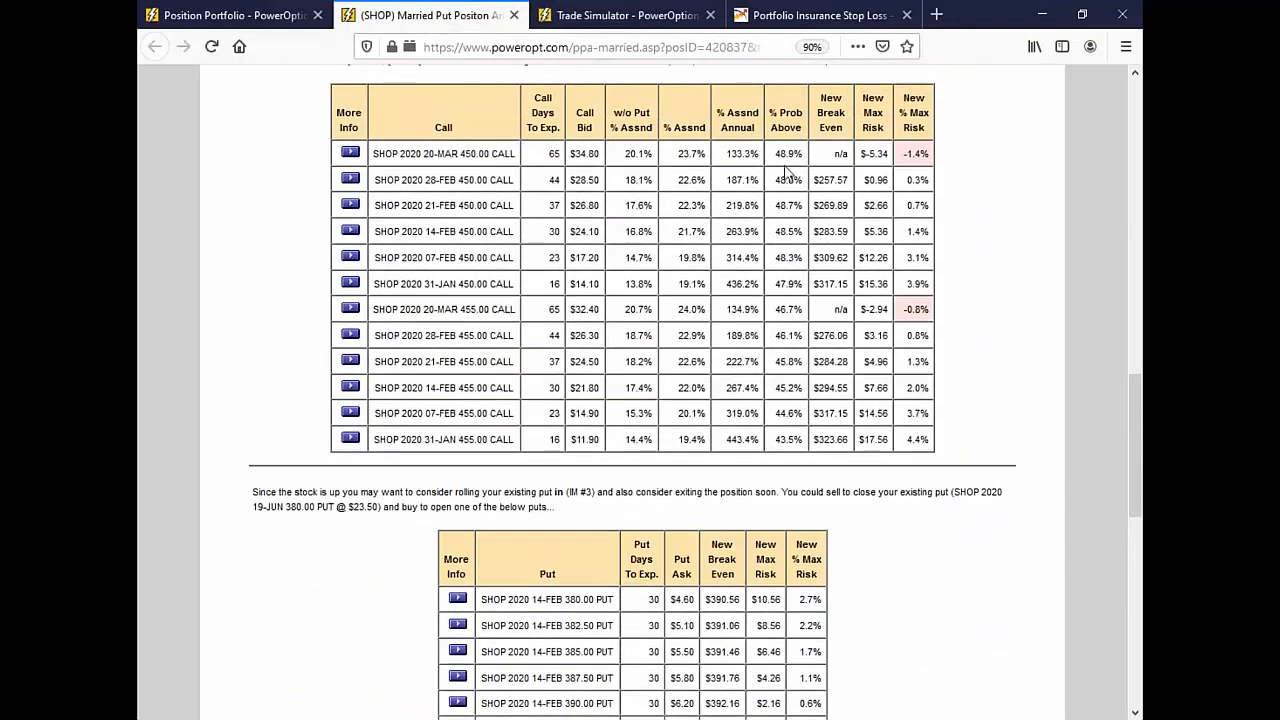
{"action": "scroll", "coordinate": [900, 225], "scroll_direction": "up", "scroll_amount": 3}
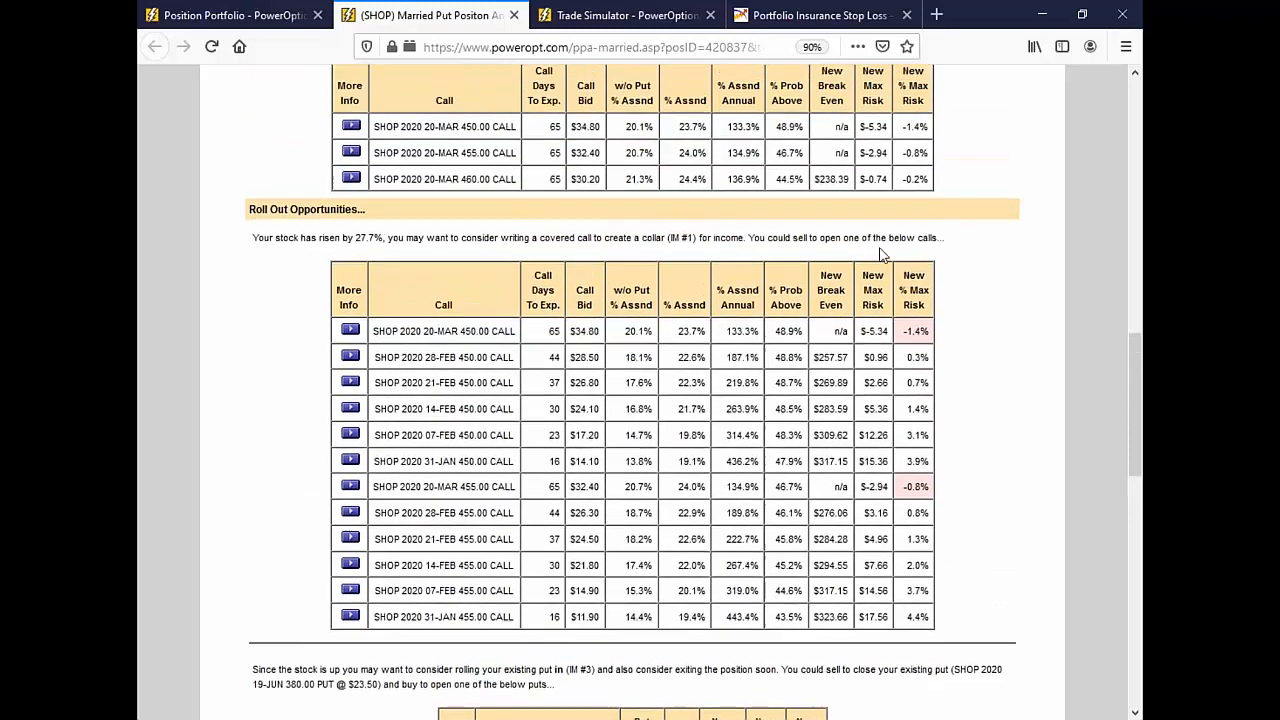
{"action": "scroll", "coordinate": [880, 255], "scroll_direction": "up", "scroll_amount": 3}
{"action": "left_click_drag", "start_coordinate": [668, 258], "coordinate": [800, 334]}
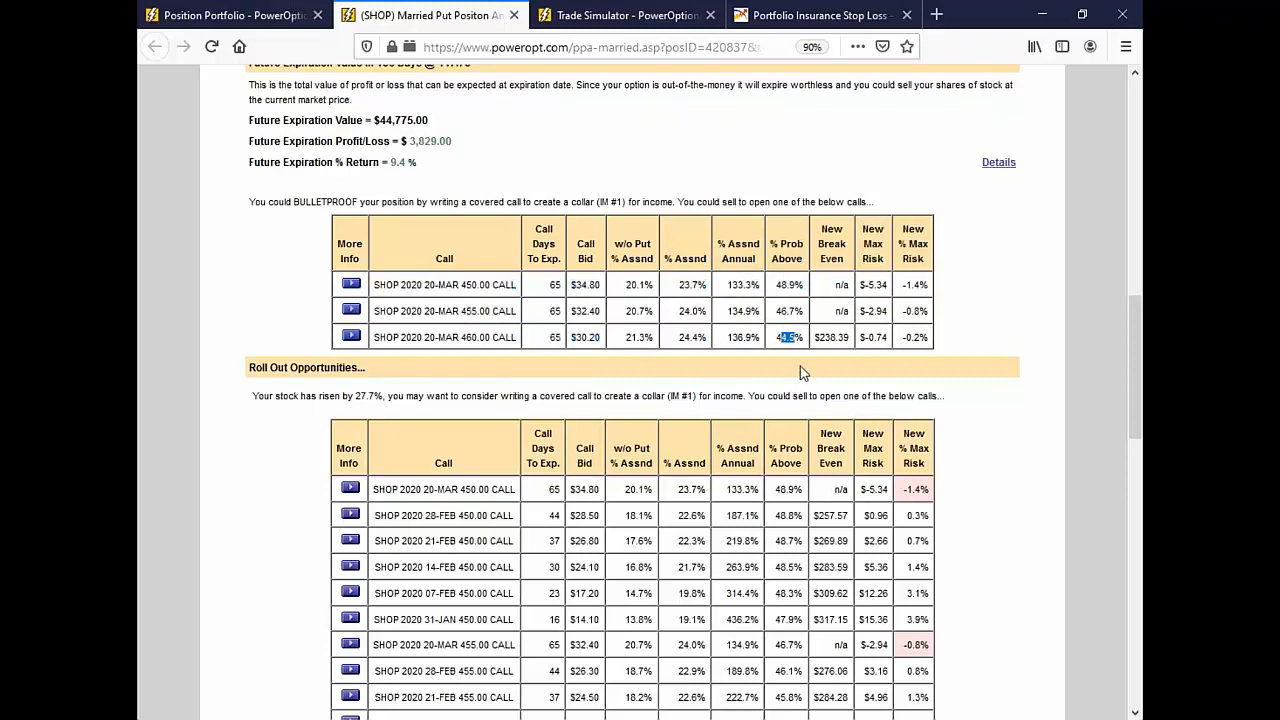
{"action": "left_click", "coordinate": [352, 311]}
{"action": "scroll", "coordinate": [968, 403], "scroll_direction": "up", "scroll_amount": 5}
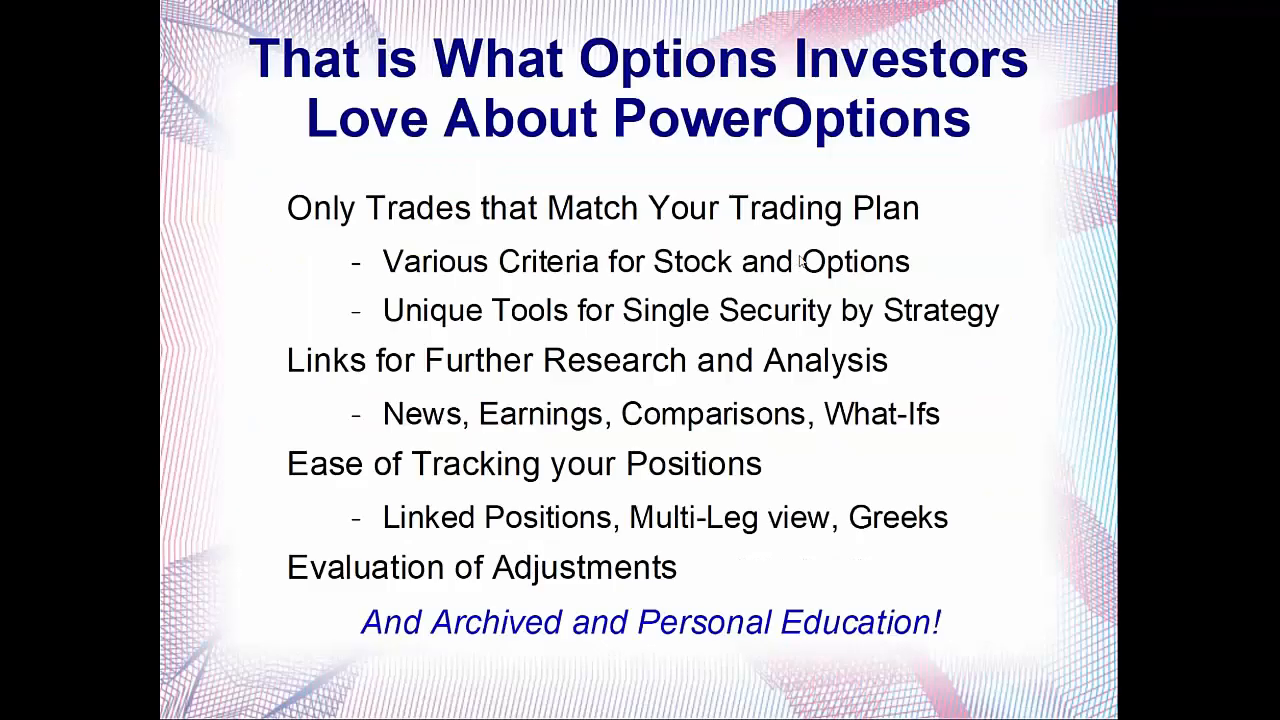
{"action": "key", "text": "Left"}
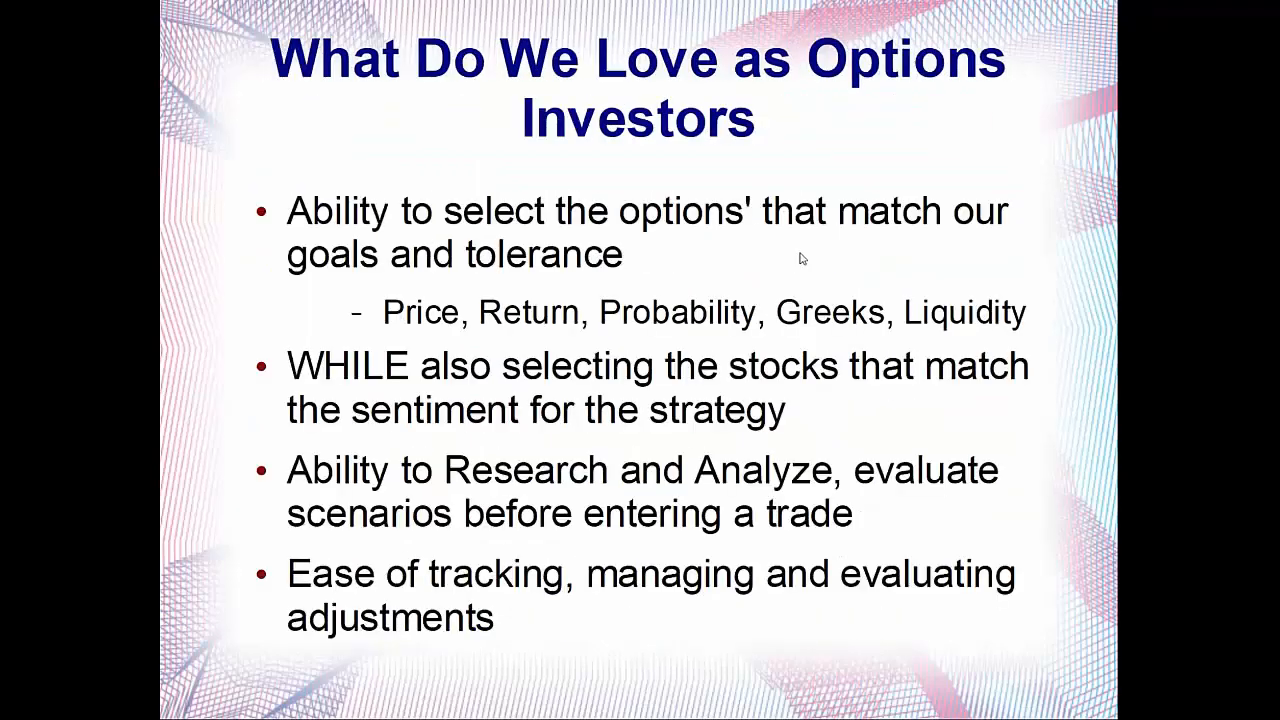